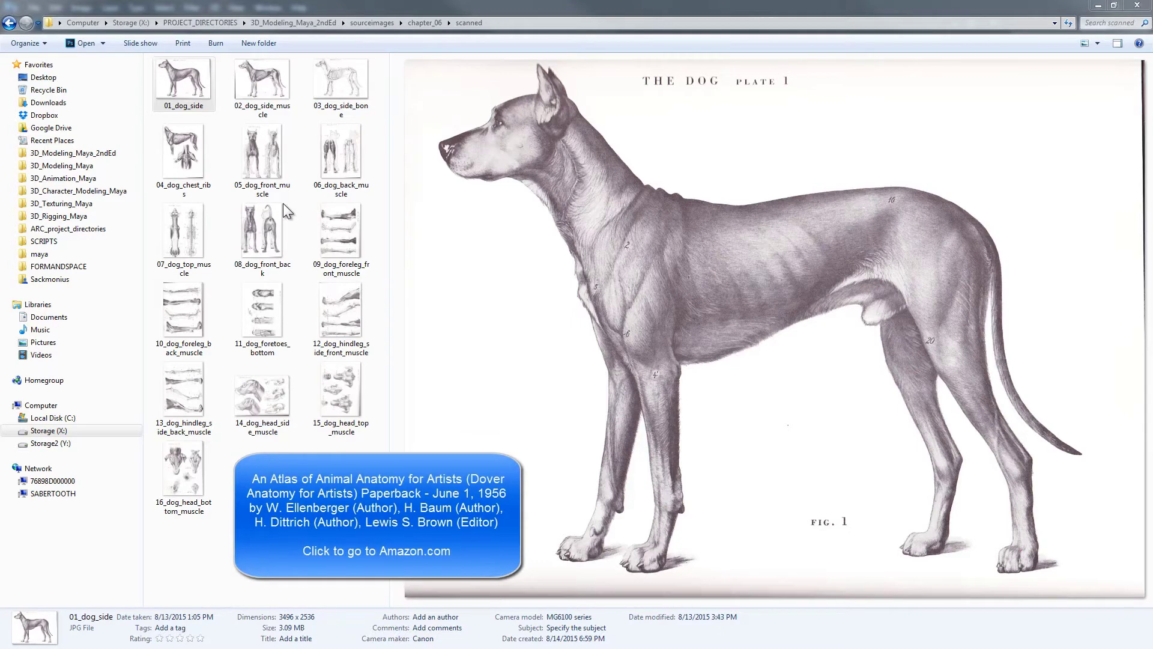
- Look through the scanned dog anatomy plates from 02_dog_side_muscle to 16_dog_head_bottom_muscle, previewing each one
left_click(286, 90)
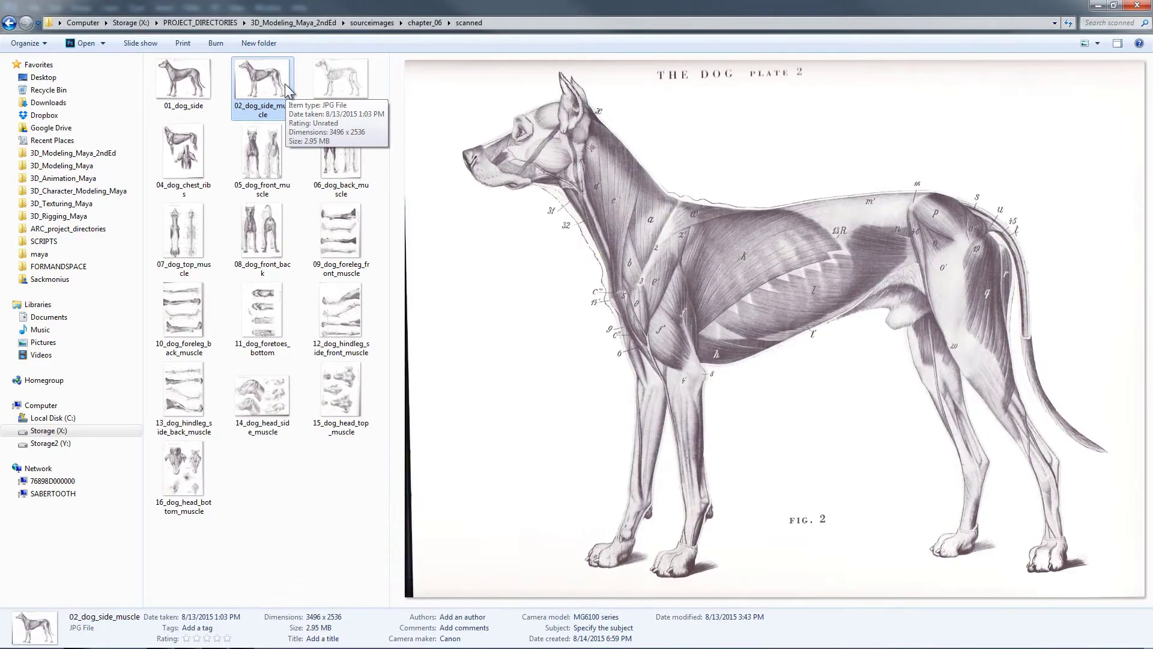
key("Right")
key("Right")
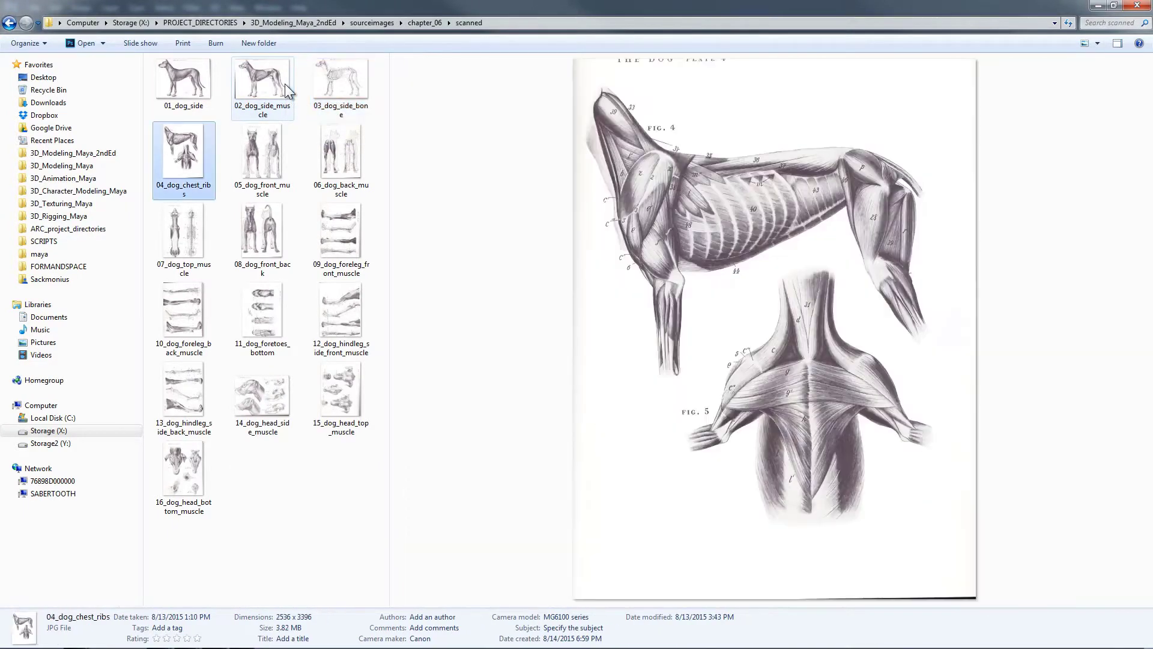
key("Right")
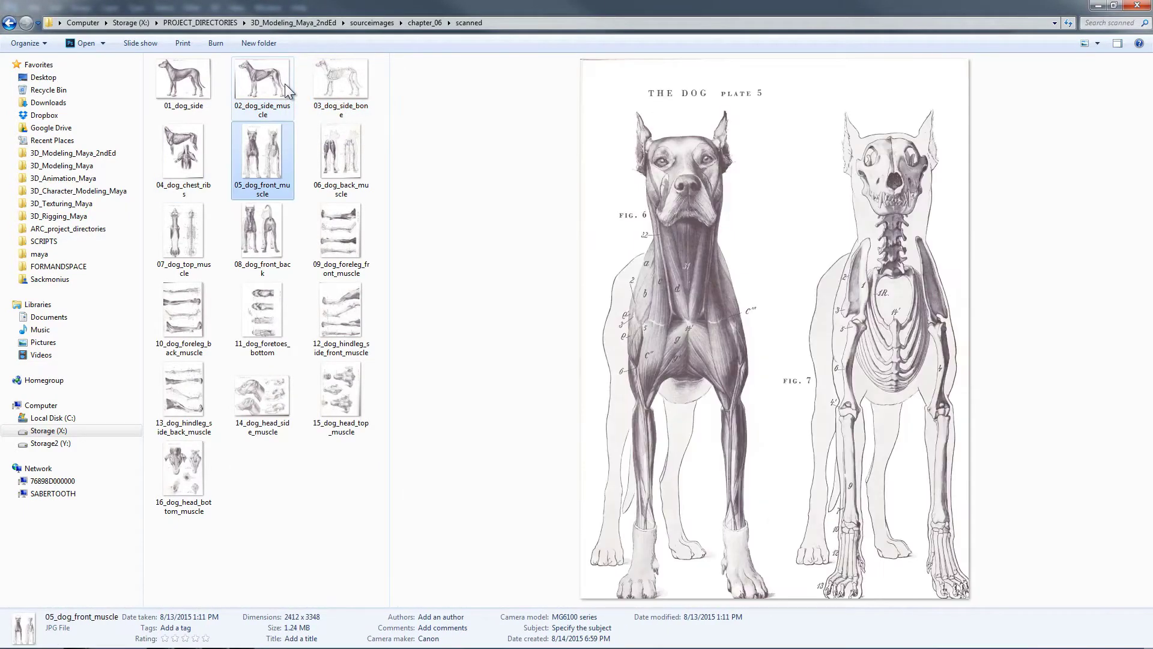
key("Right")
key("Right")
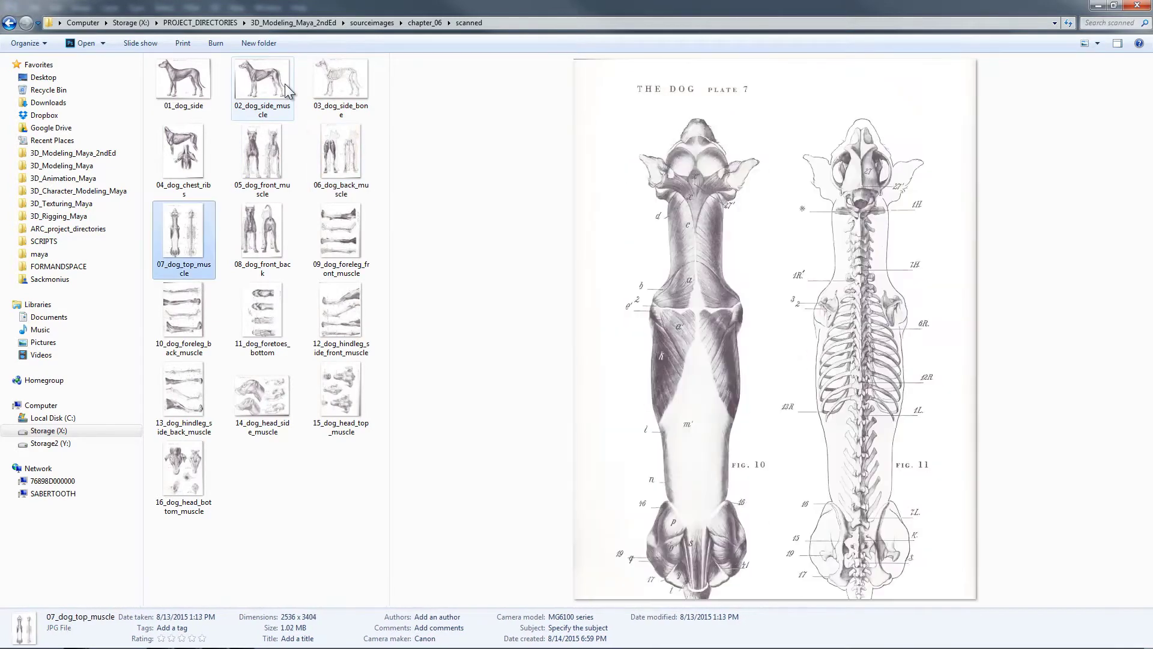
key("Right")
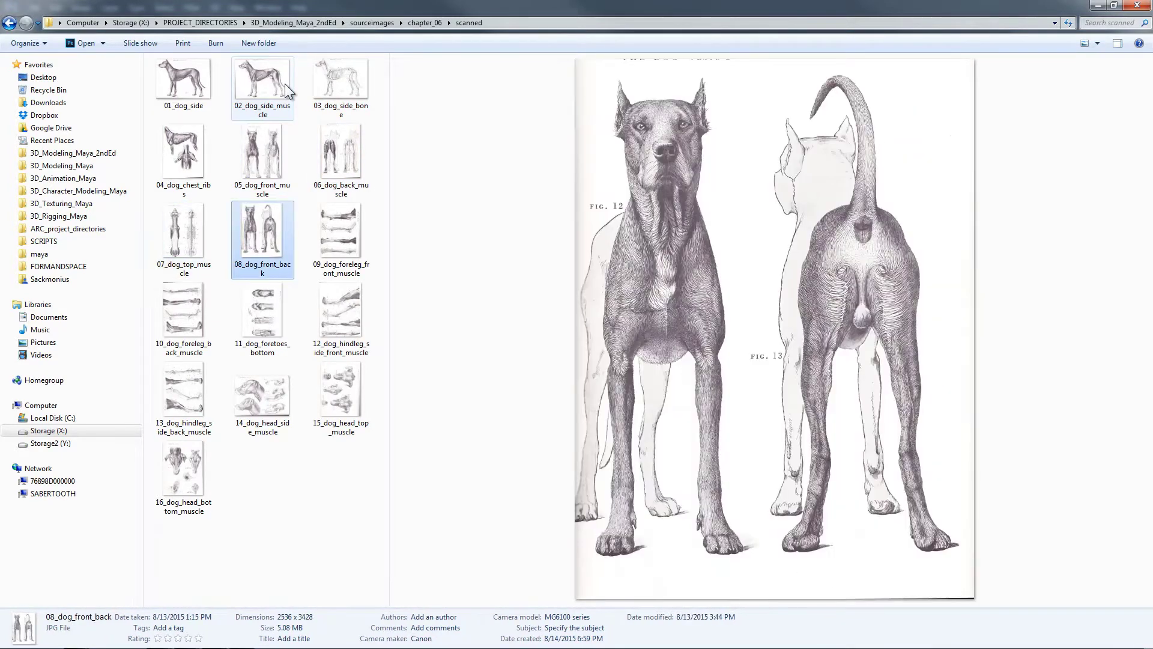
key("Right")
key("Right")
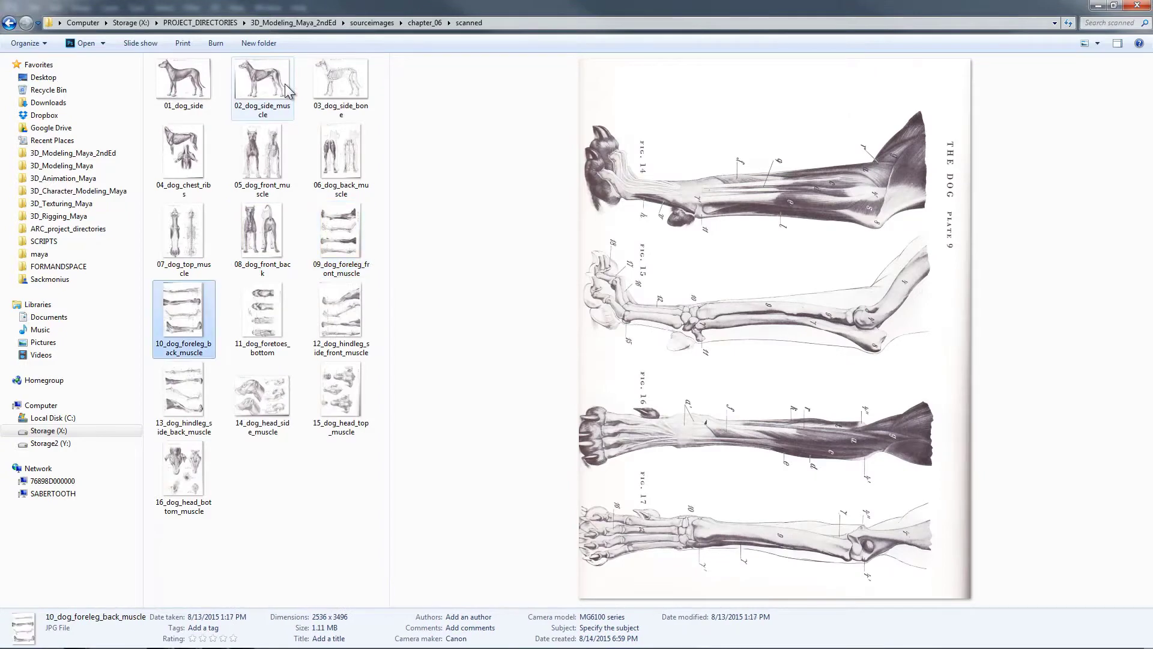
key("Right")
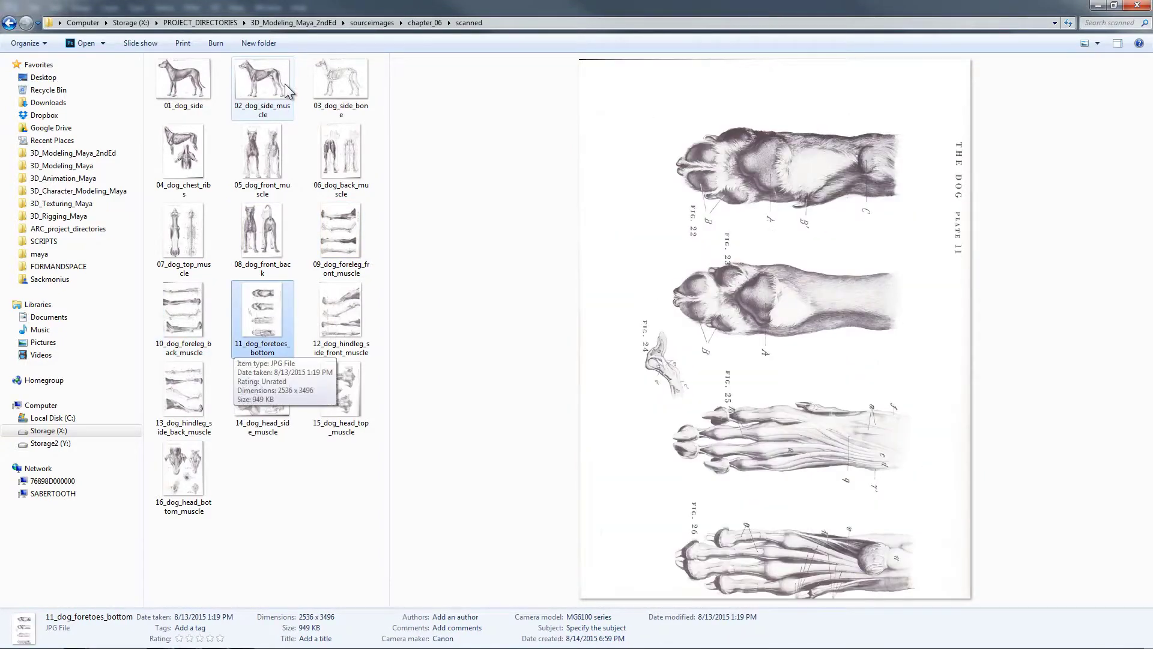
key("Right")
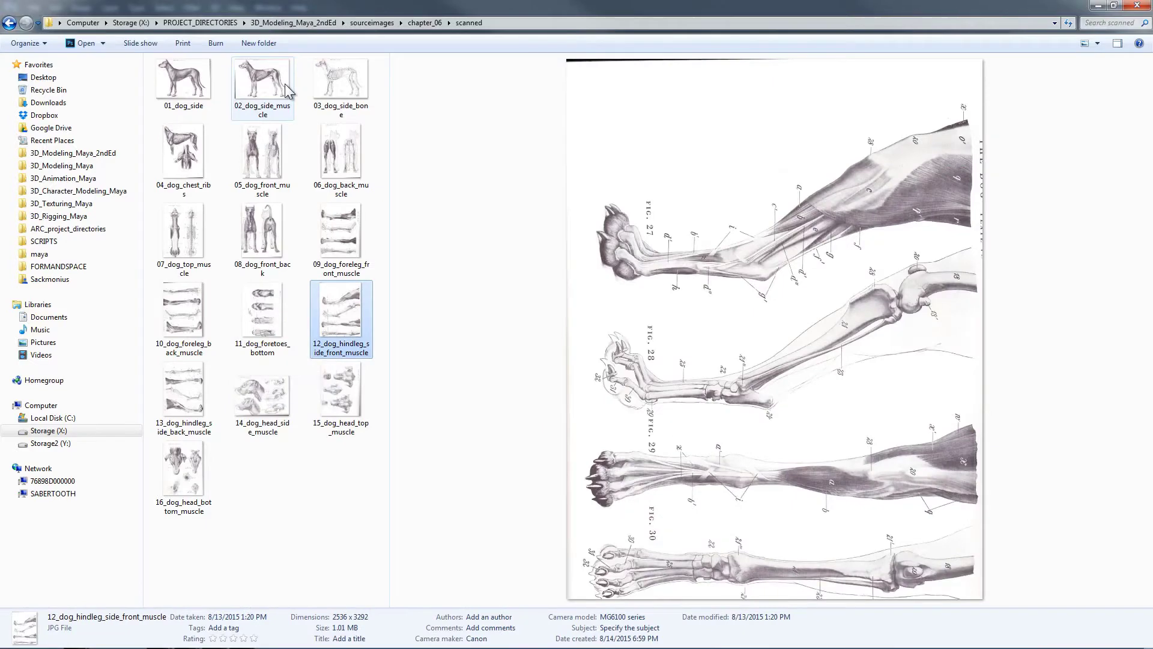
key("Down")
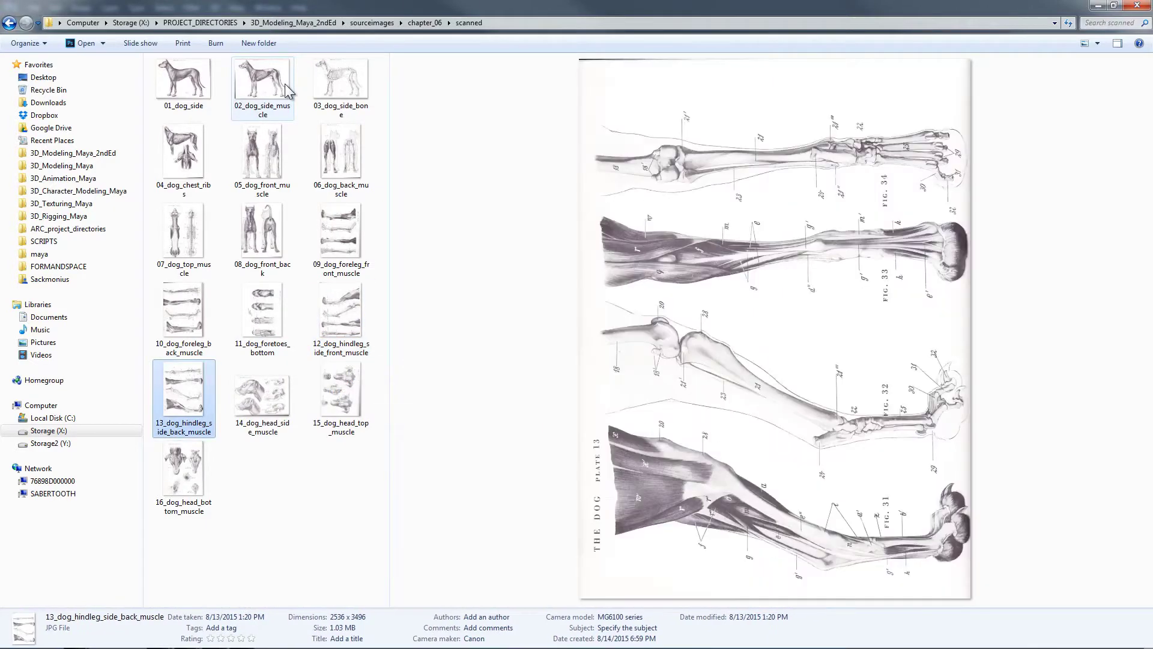
key("Right")
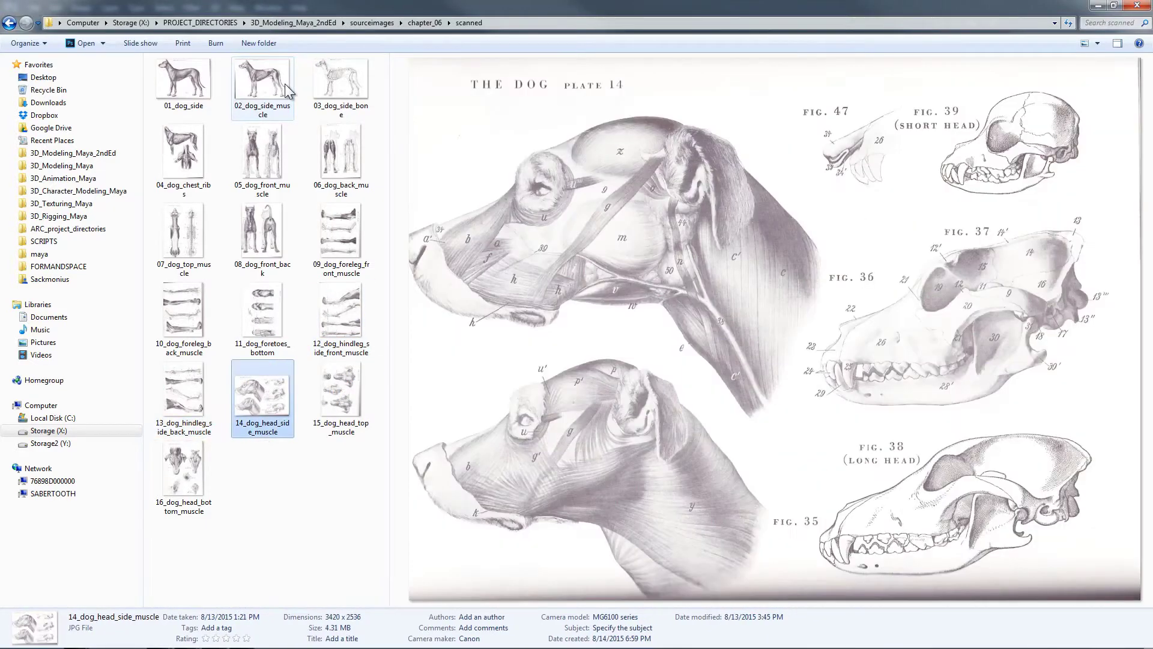
key("Right")
key("Right")
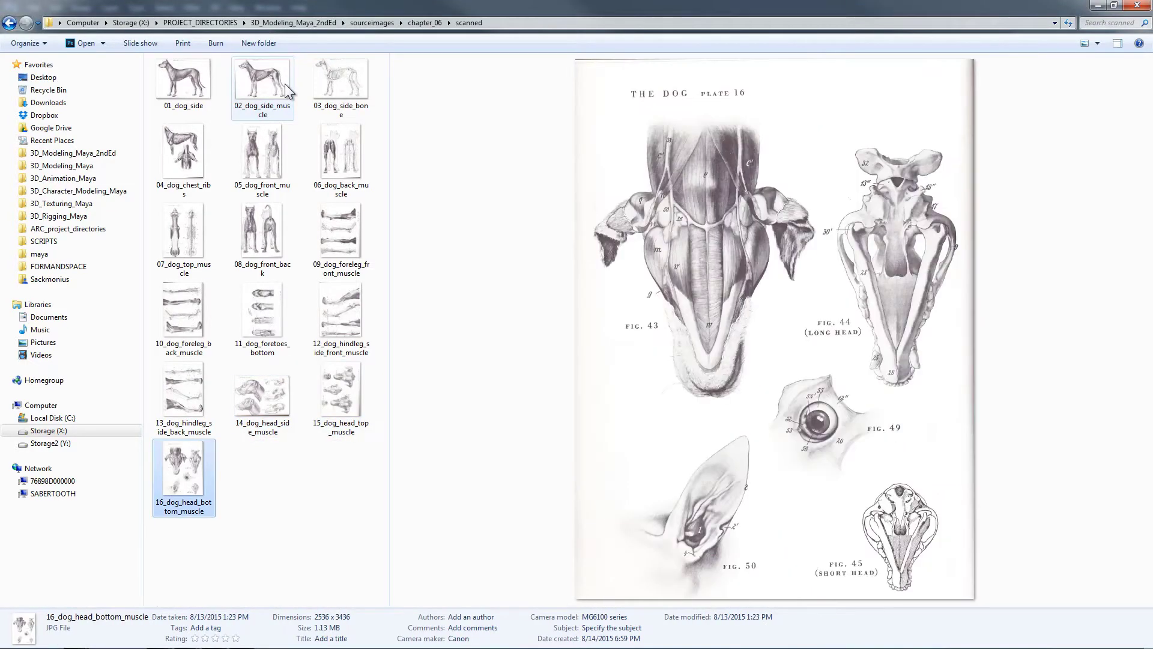
- Go back through the scanned plates to the 01_dog_side preview
key("Left")
key("Left")
key("Left")
key("Left")
key("Left")
key("Left")
key("Left")
key("Left")
key("Left")
key("Left")
key("Left")
key("Left")
key("Left")
key("Left")
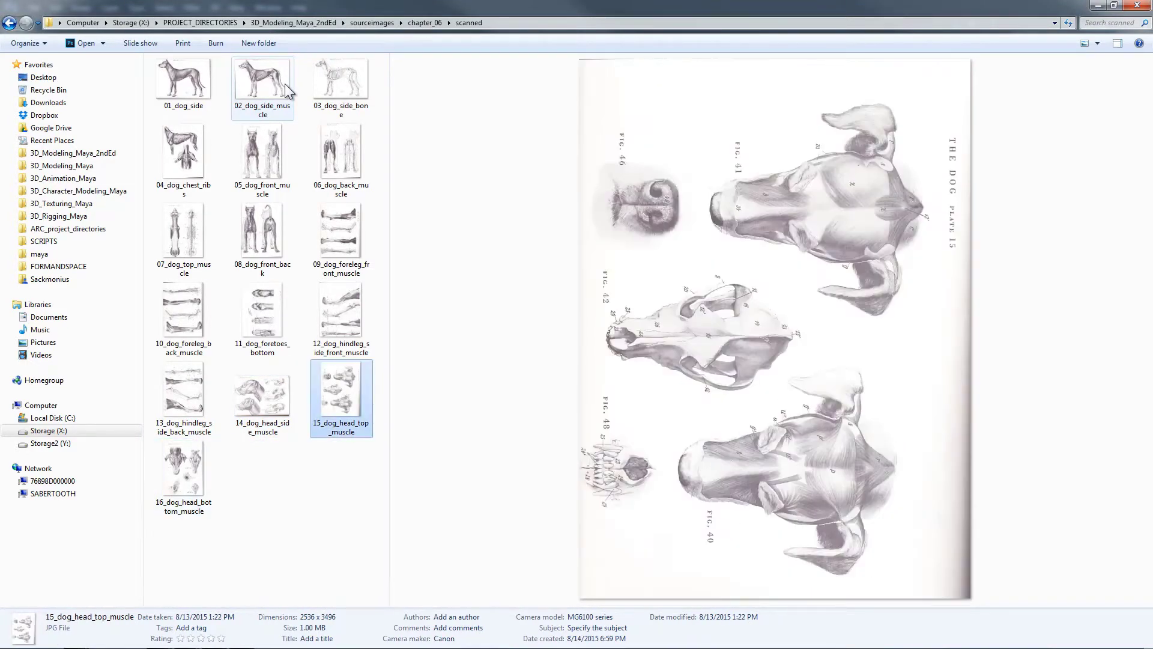
key("Left")
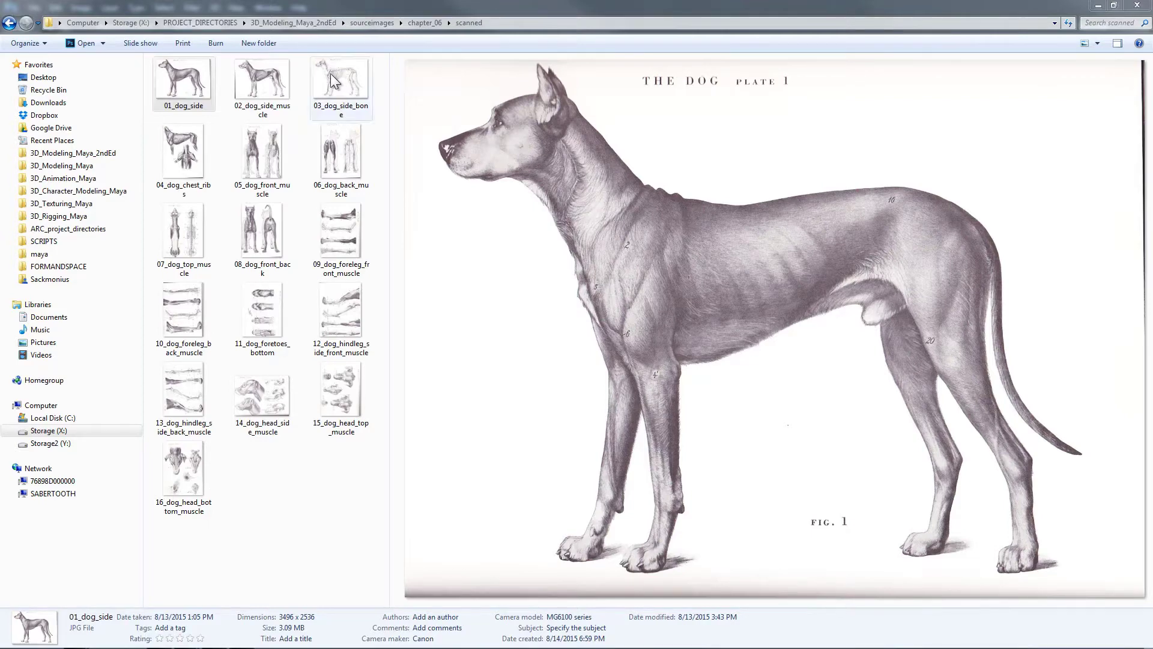
- Preview the 03_dog_side_bone plate and compare the 01_dog_side plate with 08_dog_front_back as modeling views
key("Right")
key("Right")
left_click(265, 164)
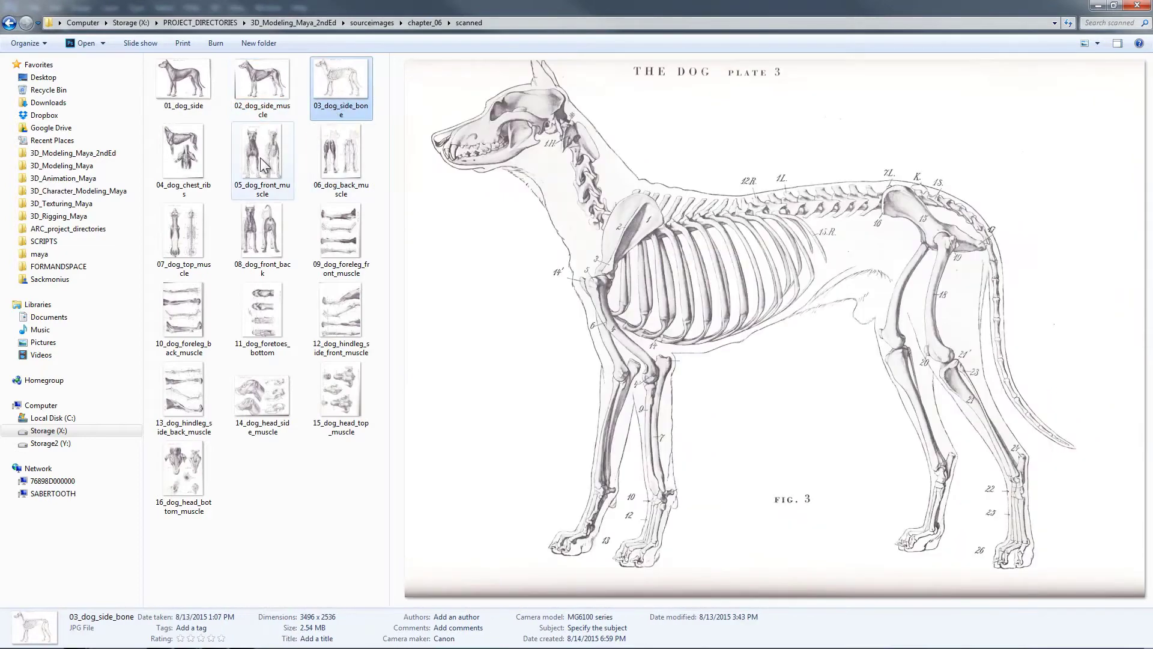
left_click(205, 92)
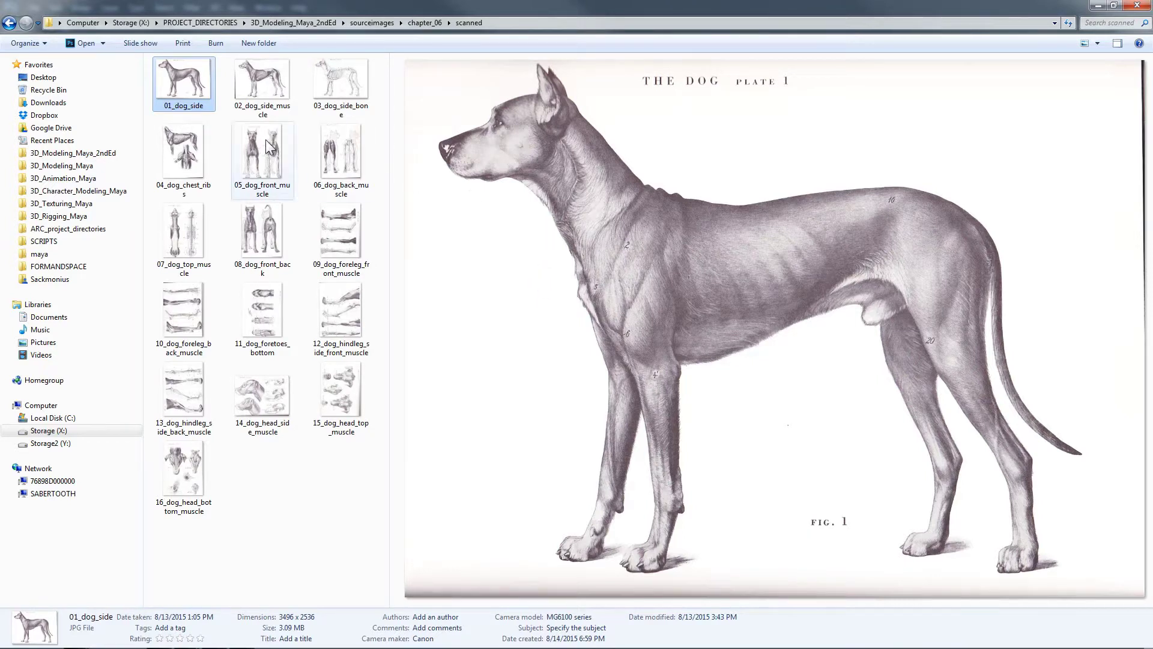
left_click(265, 211)
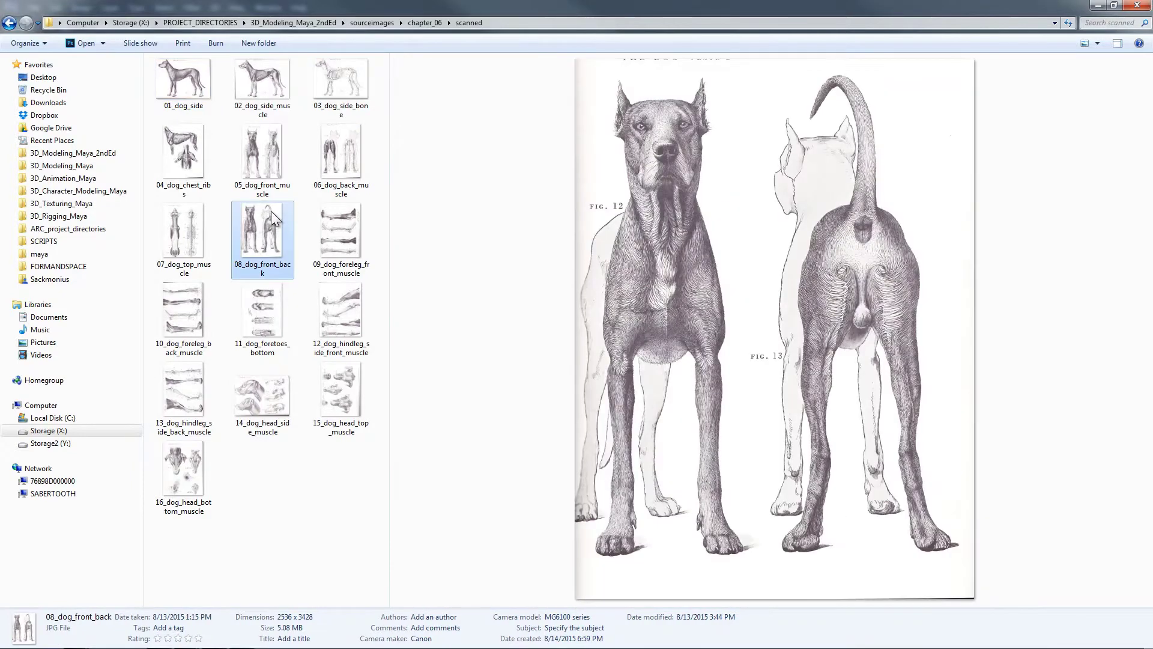
left_click(198, 87)
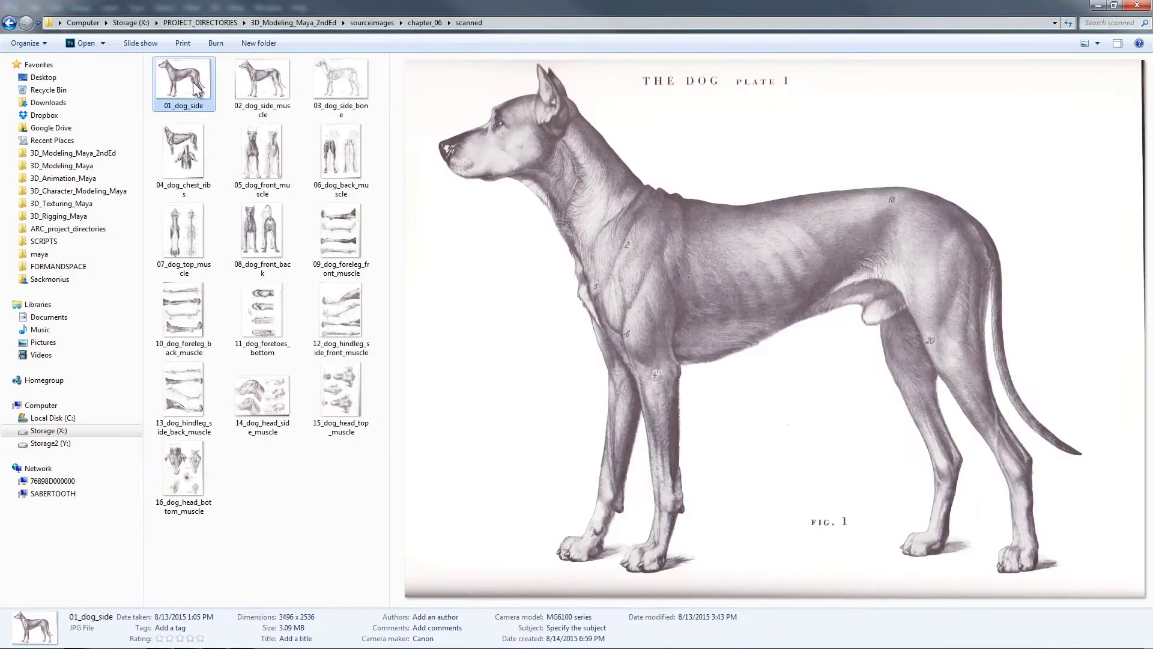
left_click(277, 216)
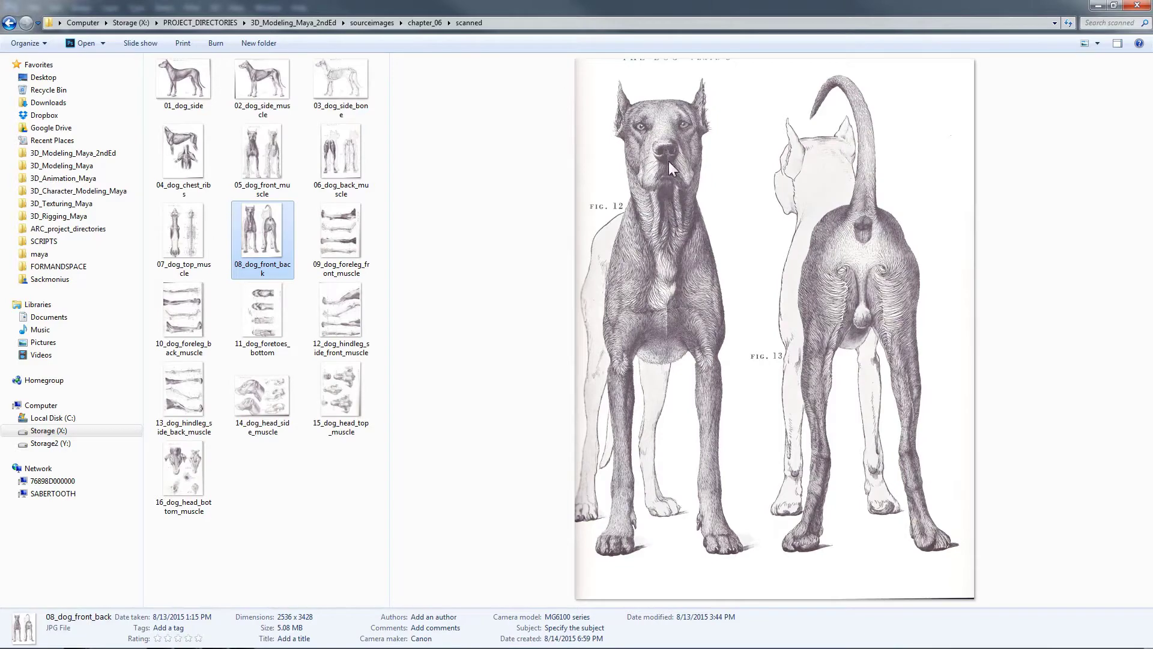
- Open the 01_dog_side and 08_dog_front_back scans in Photoshop
left_click(191, 72)
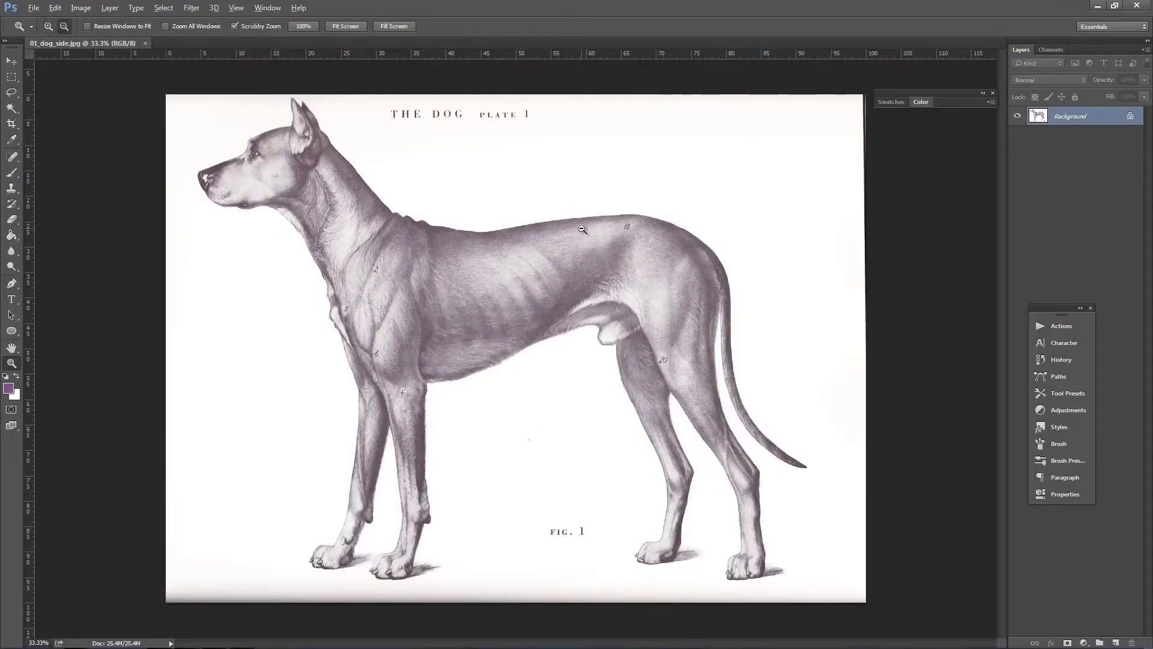
key("alt+Tab")
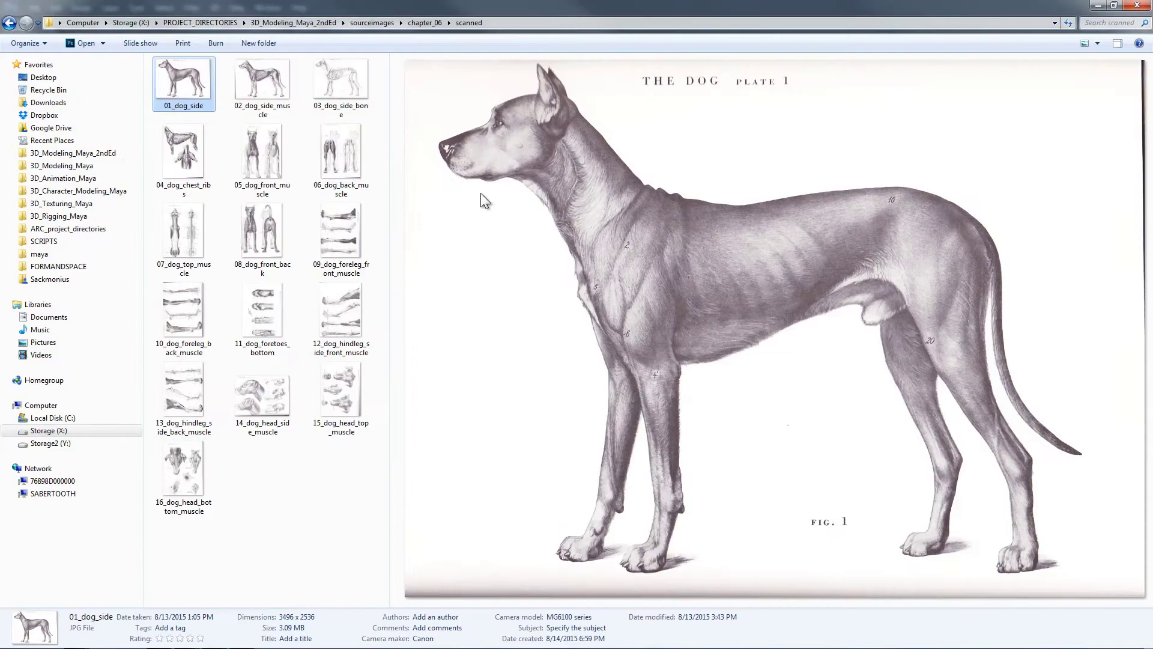
left_click(267, 233)
double_click(267, 234)
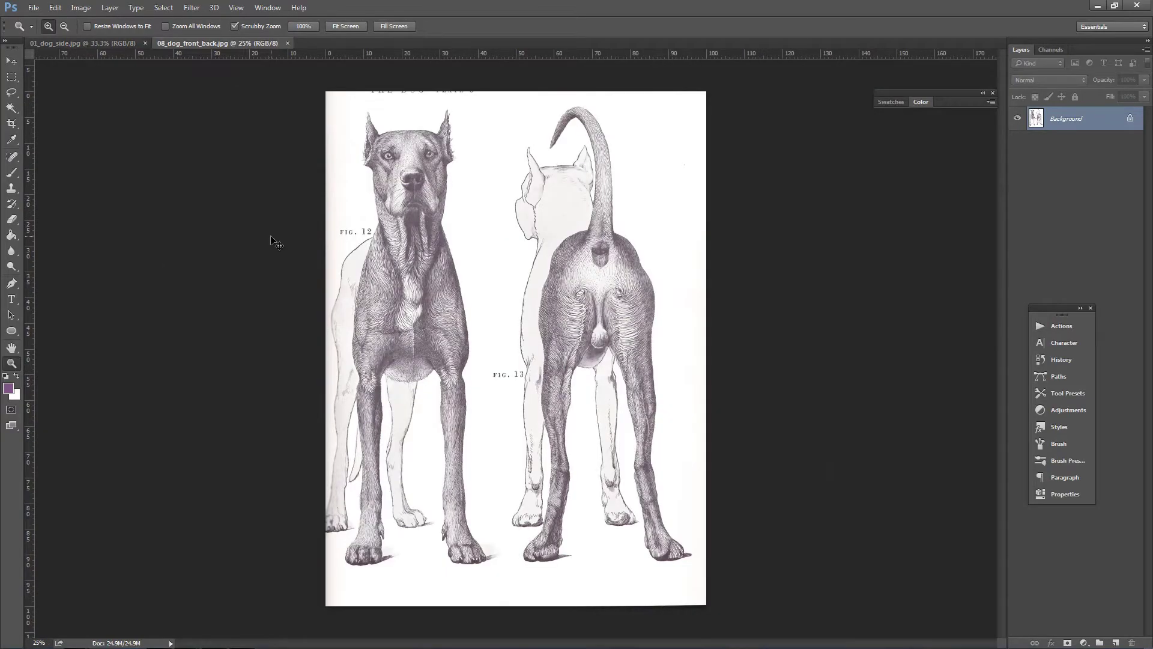
- Copy the entire 08_dog_front_back image and paste it as a new layer into the 01_dog_side document
key("ctrl+a")
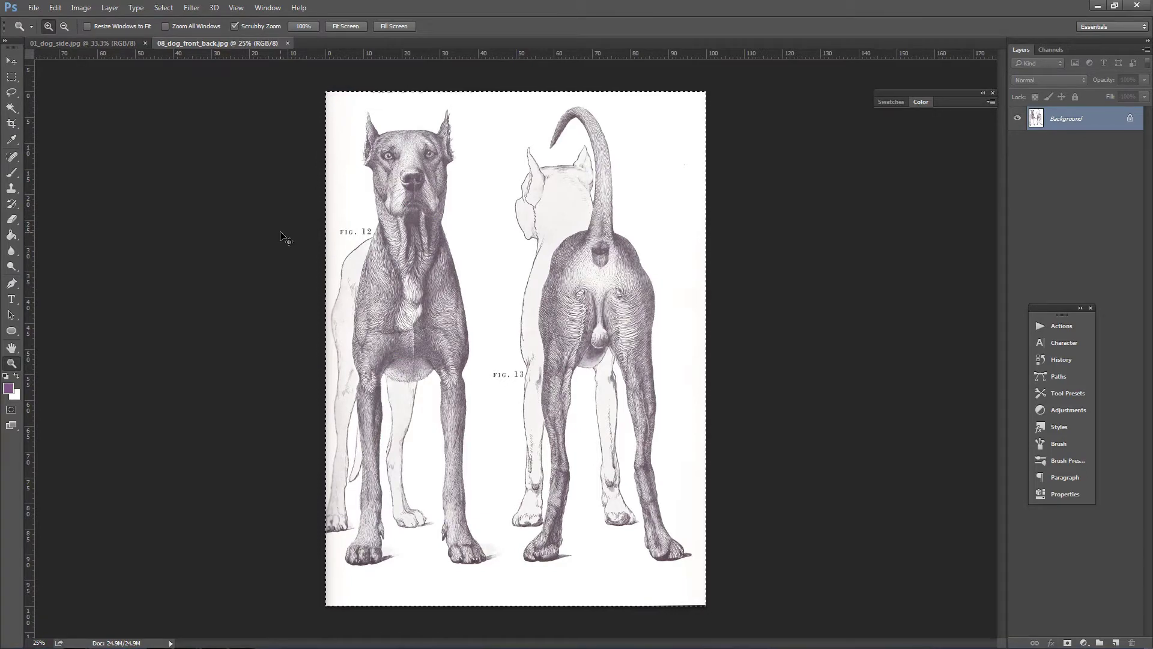
left_click(96, 44)
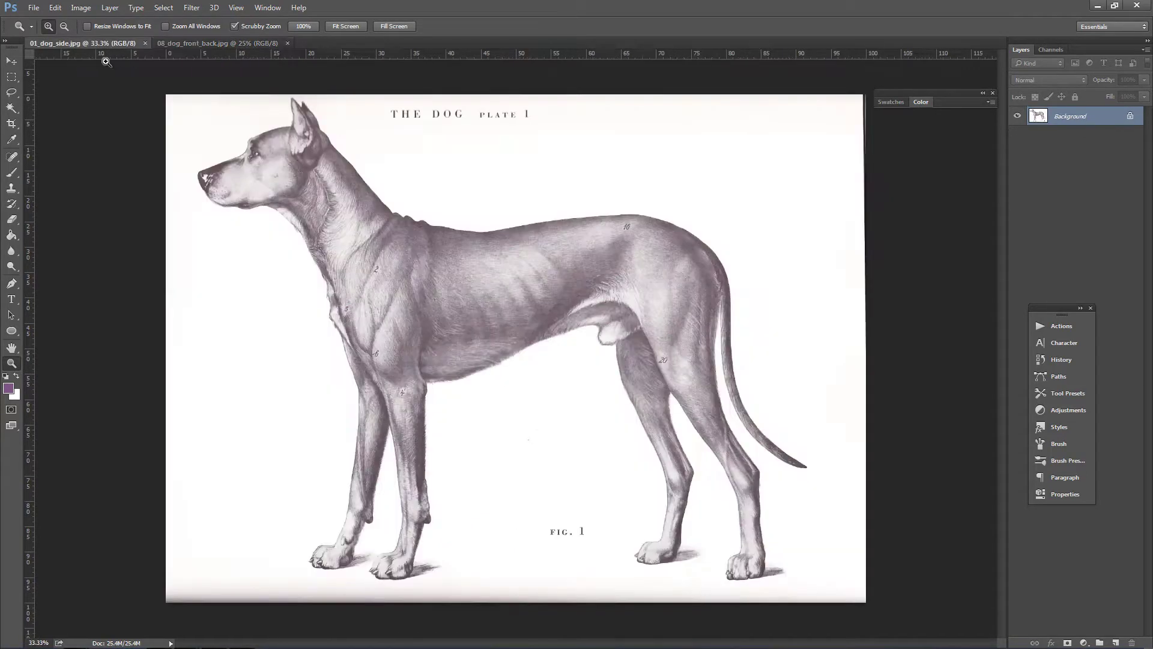
left_click_drag(186, 300, 185, 291)
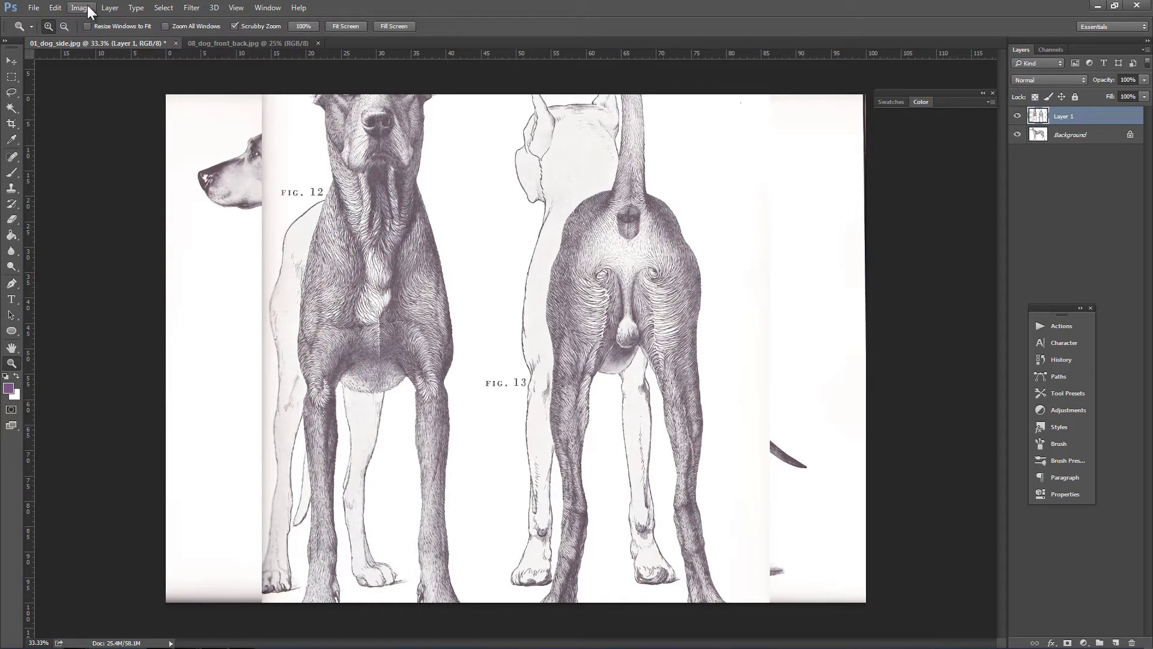
- Enlarge the canvas of 01_dog_side to a height of 3496 pixels, keeping the centre anchor
left_click(88, 6)
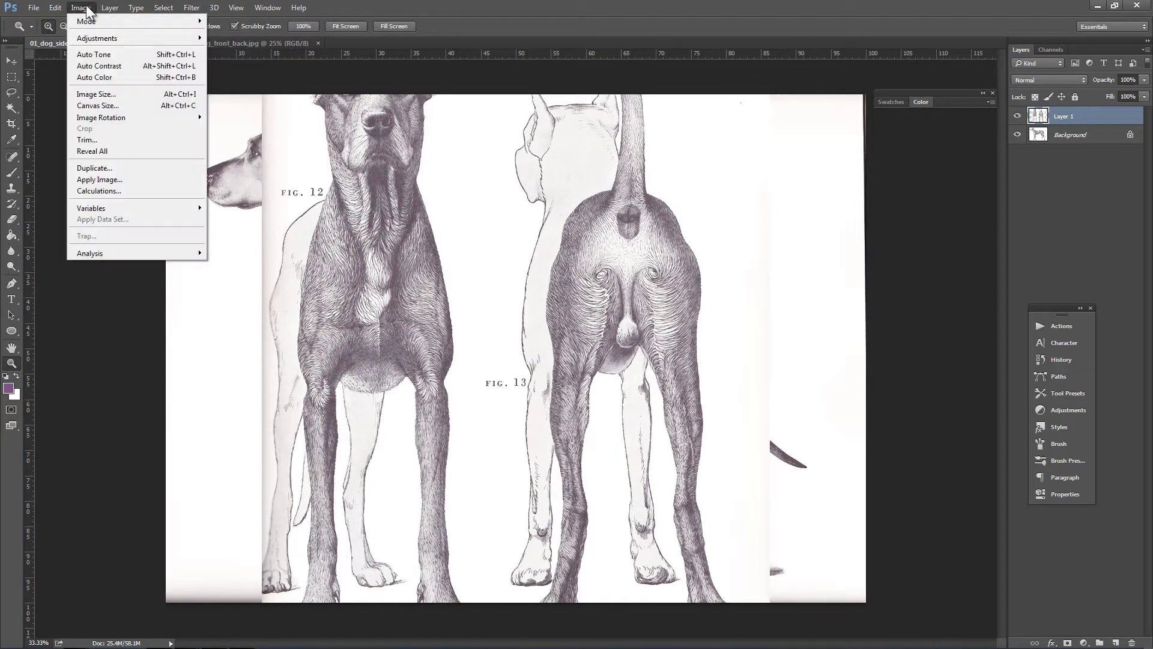
left_click(123, 105)
left_click(548, 290)
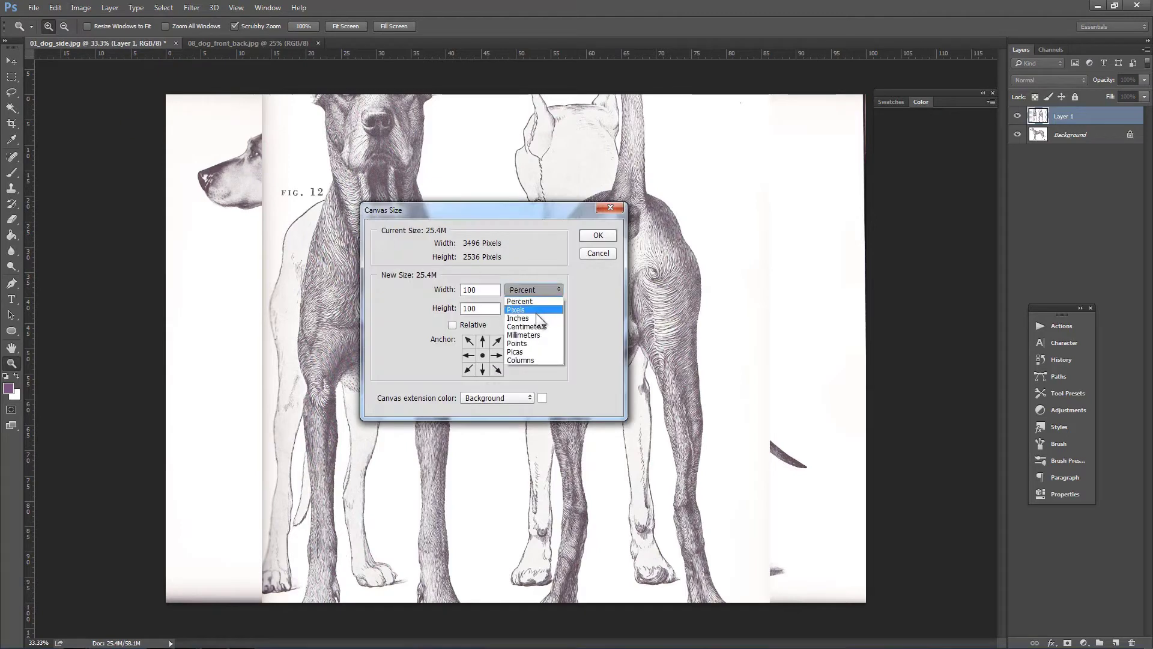
left_click(536, 309)
double_click(483, 290)
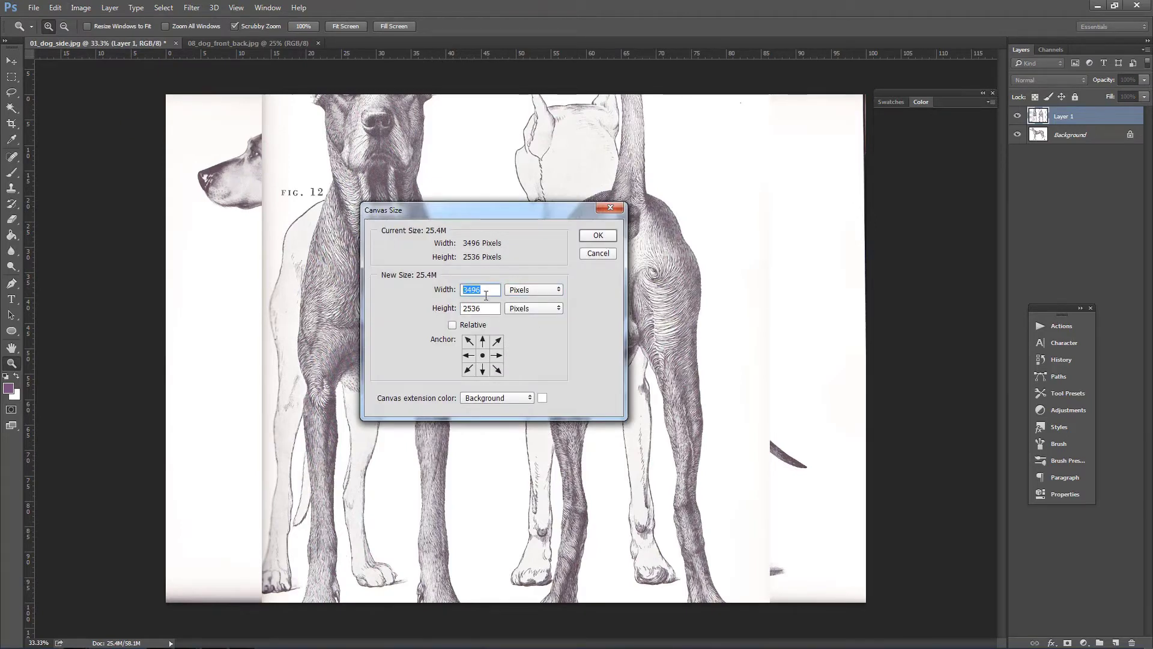
key("Tab")
type("3496")
left_click(597, 237)
- Move the pasted front/back layer to the right so the front-facing dog stands beside the side view's head and chest
left_click_drag(580, 233, 602, 338)
key("v")
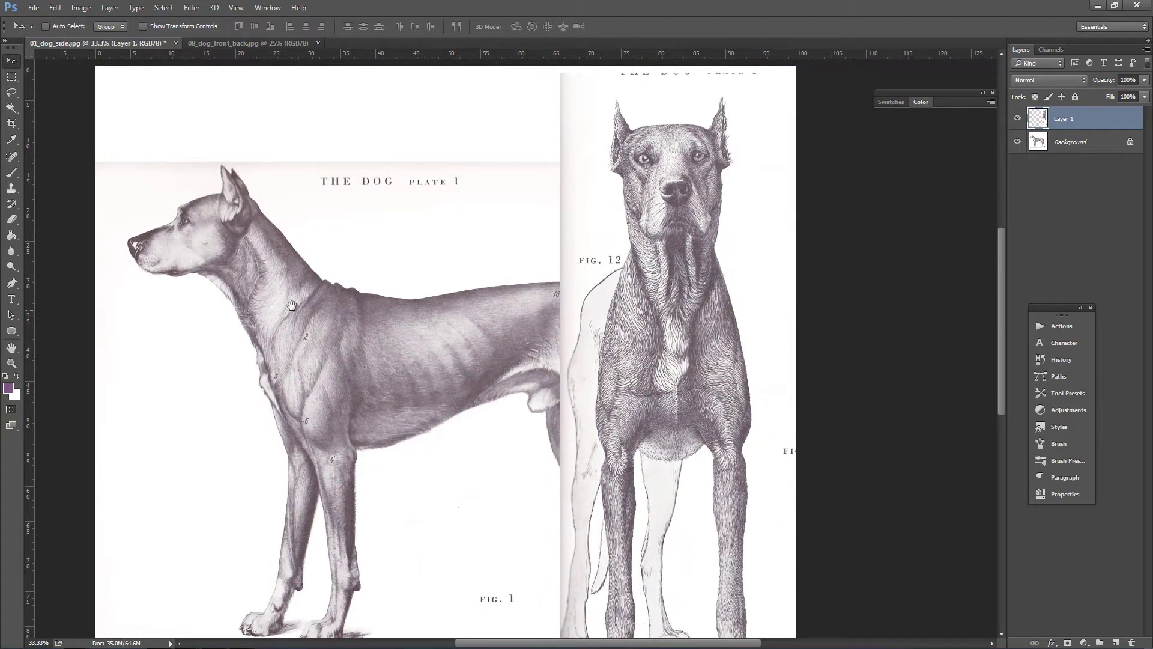
left_click_drag(287, 299, 560, 330)
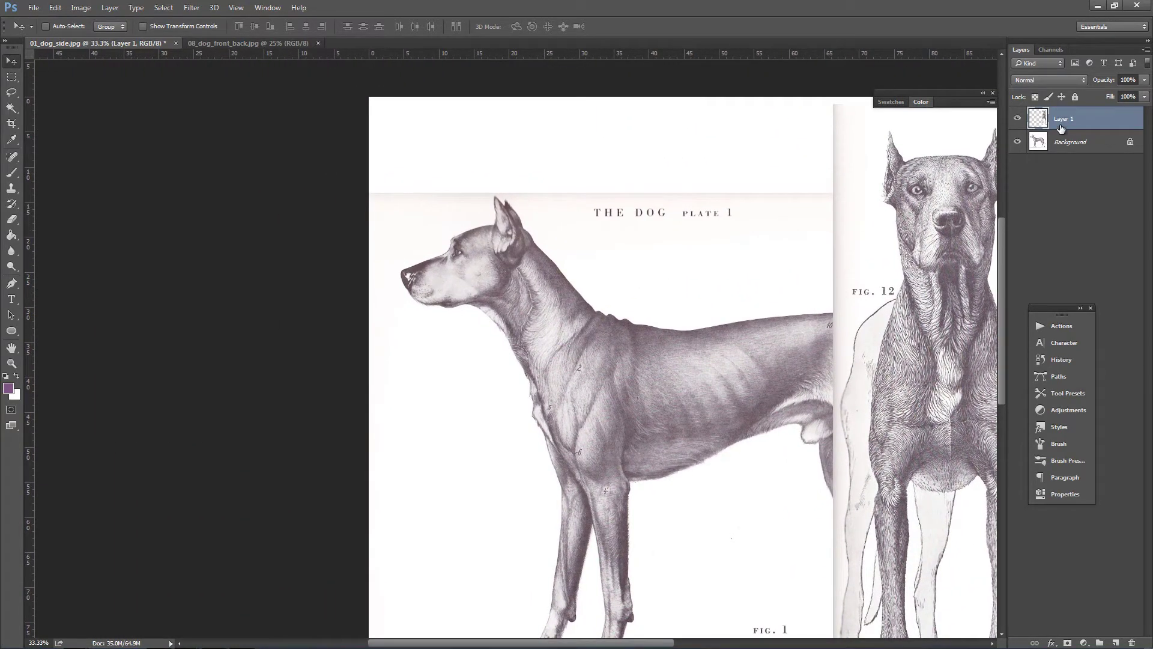
- Convert the Background into a normal layer and rename it side
double_click(1075, 144)
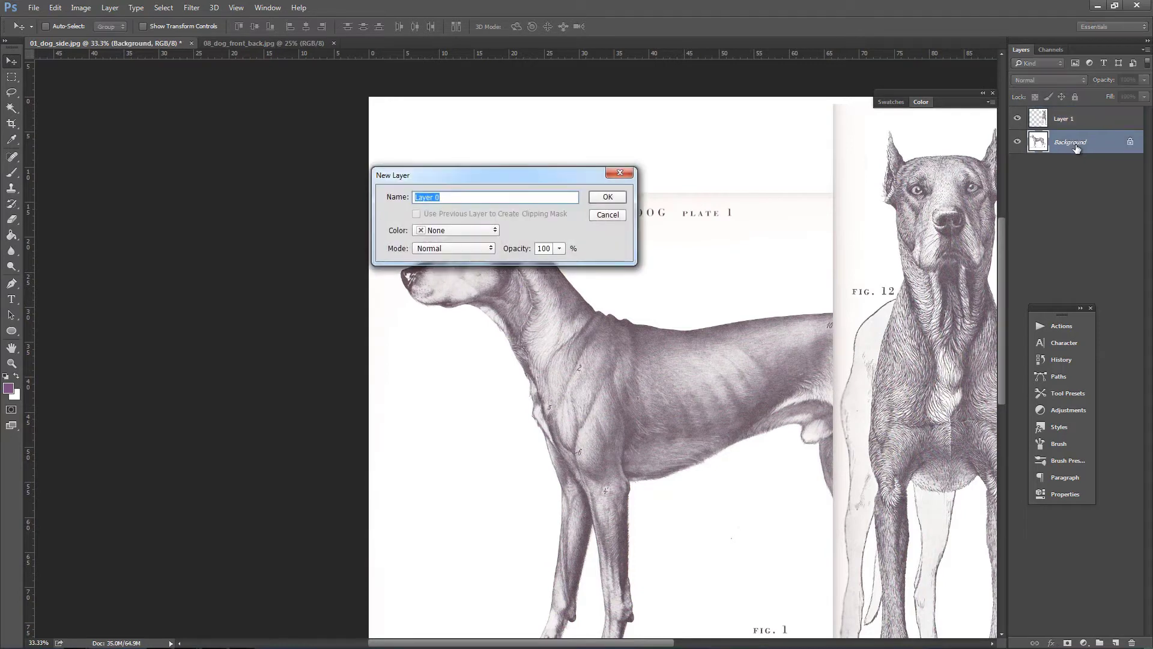
key("Return")
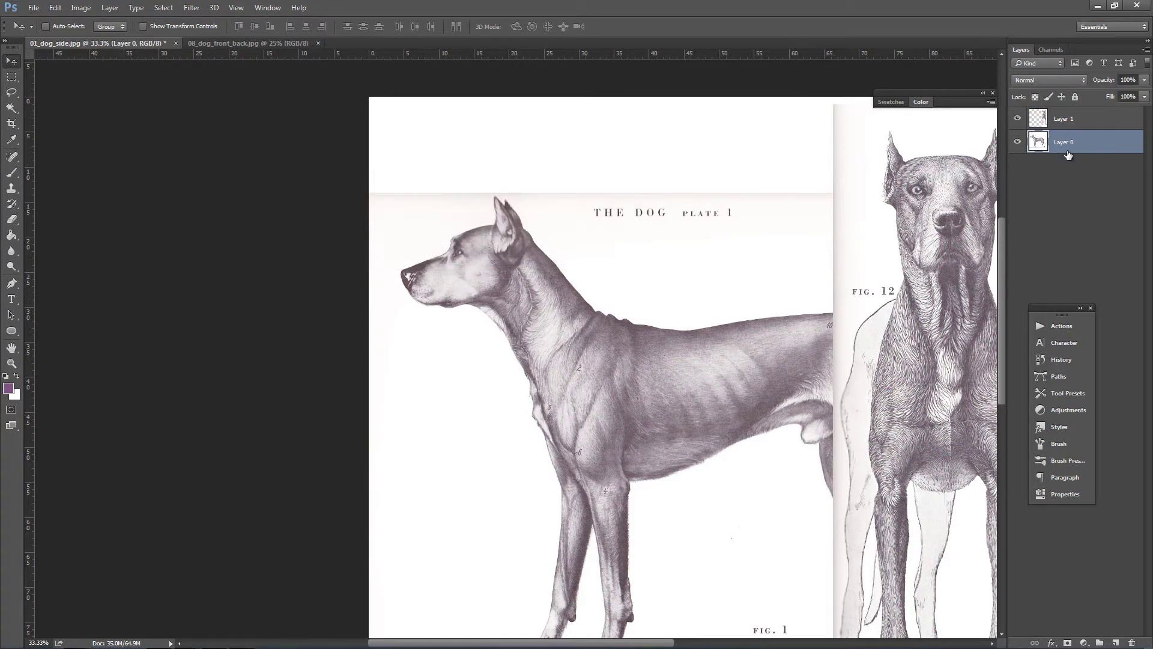
double_click(1065, 143)
key("BackSpace")
type("side")
- Rename the pasted front/back layer as front
double_click(1064, 122)
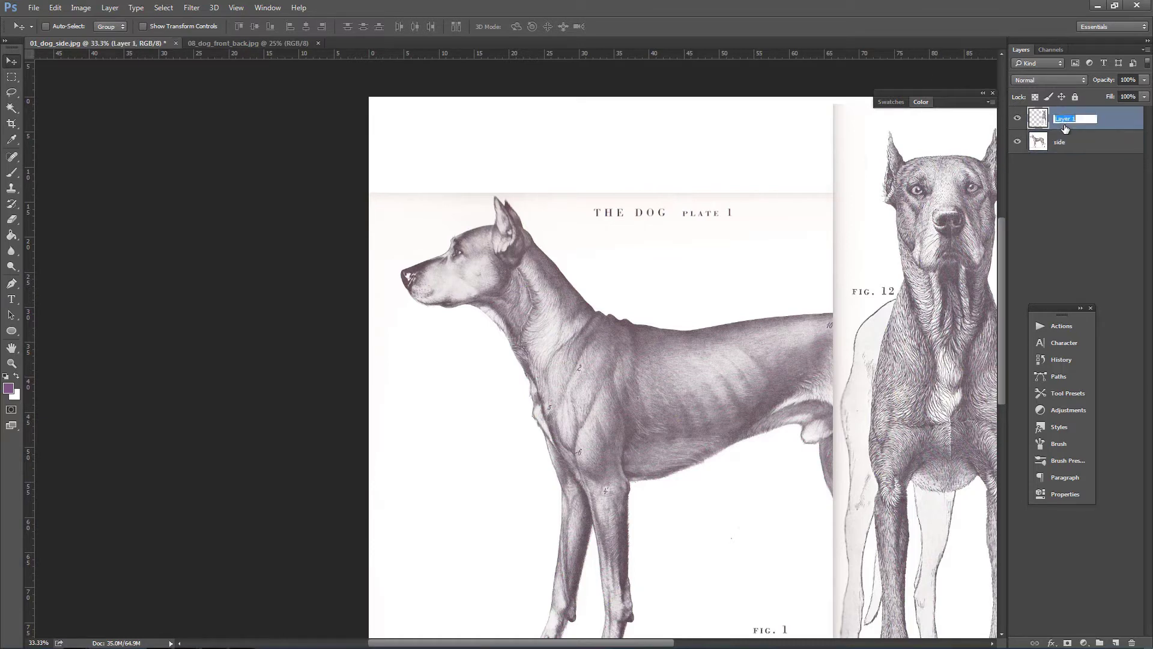
type("front")
key("Return")
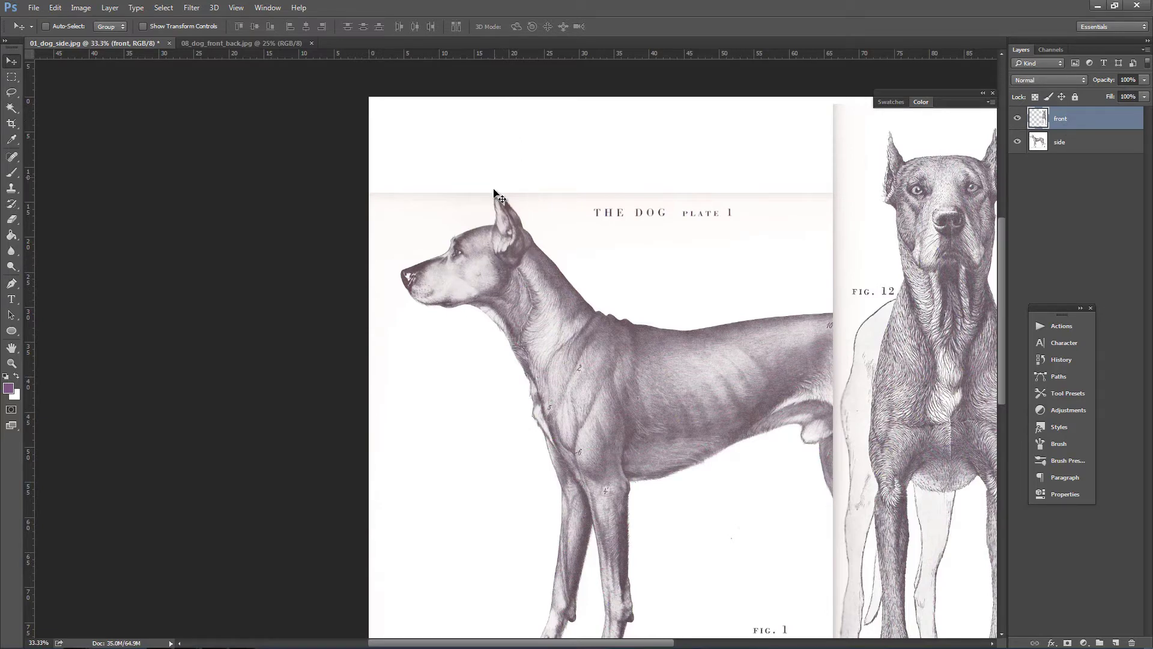
- Switch the document rulers off and back on
key("ctrl+r")
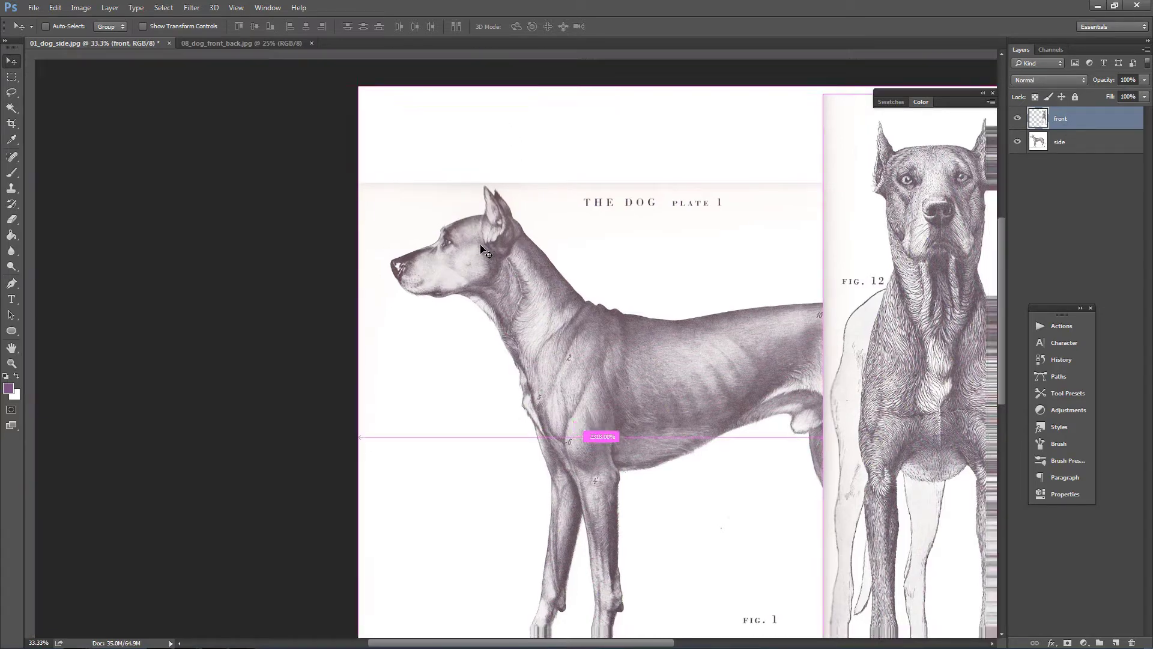
key("ctrl+r")
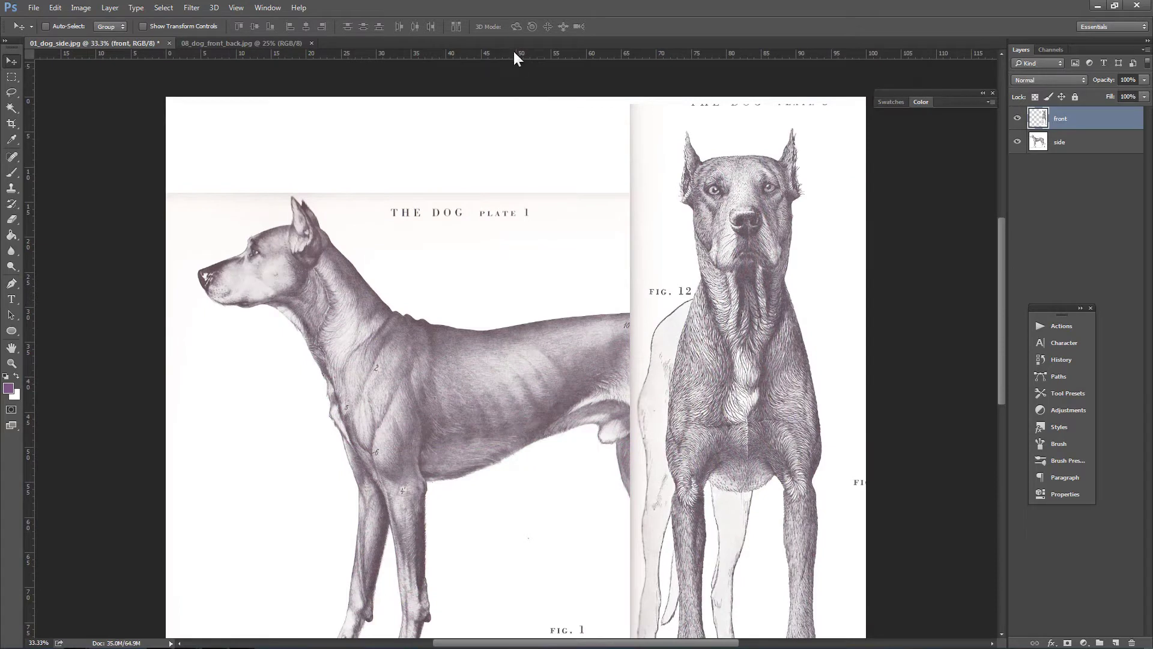
- Add a horizontal guide and align it with the top of the side-view dog's skull
right_click(516, 54)
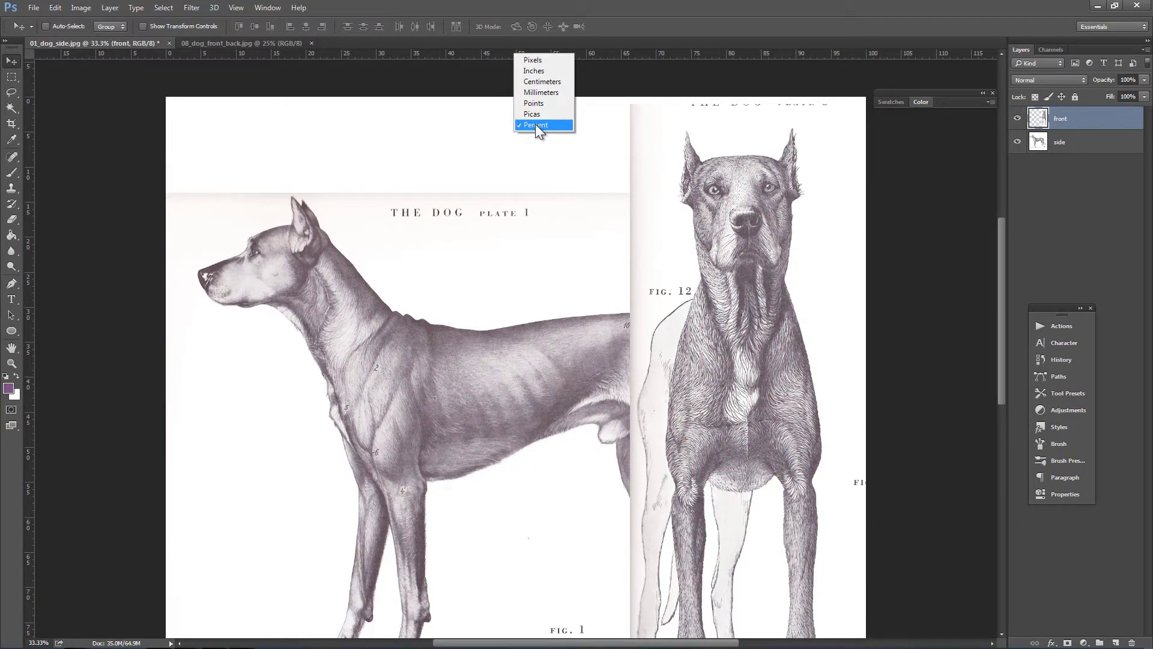
left_click(489, 89)
left_click_drag(486, 57, 337, 235)
key("z")
left_click(304, 234)
left_click(289, 246)
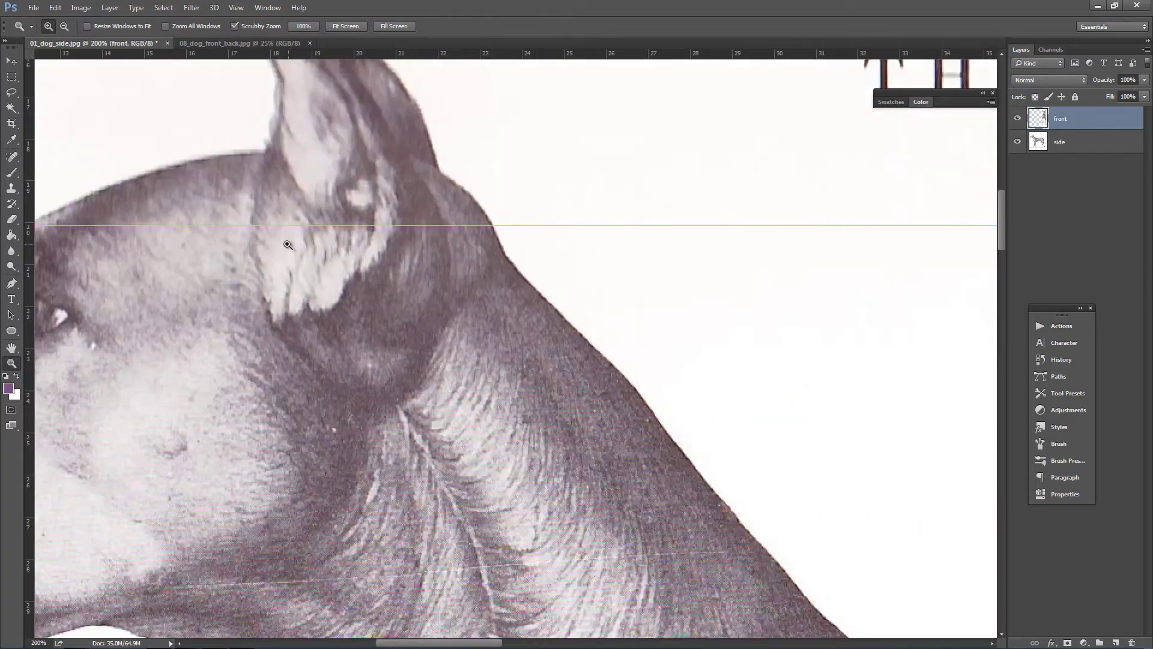
left_click(215, 288)
left_click(453, 253)
key("v")
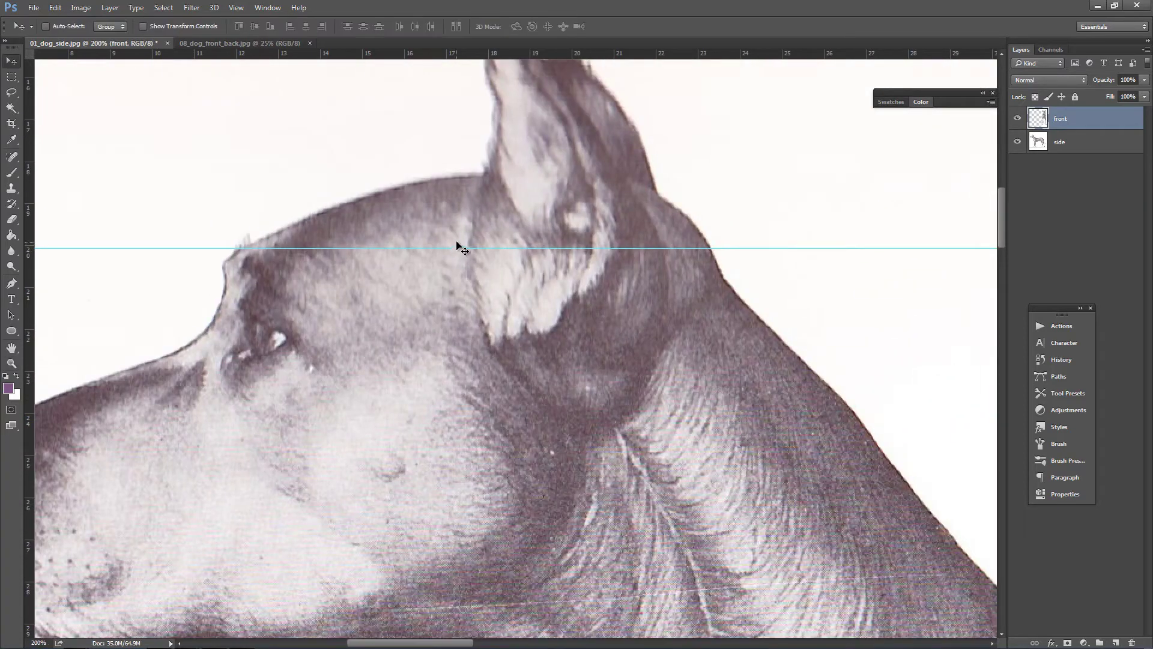
left_click_drag(457, 248, 459, 172)
- Add horizontal guides at the side-view dog's eye, the top of its nose and the underside of its jaw
left_click_drag(377, 234, 513, 199)
left_click_drag(531, 54, 449, 303)
left_click_drag(536, 53, 381, 412)
scroll(522, 69, "down", 3)
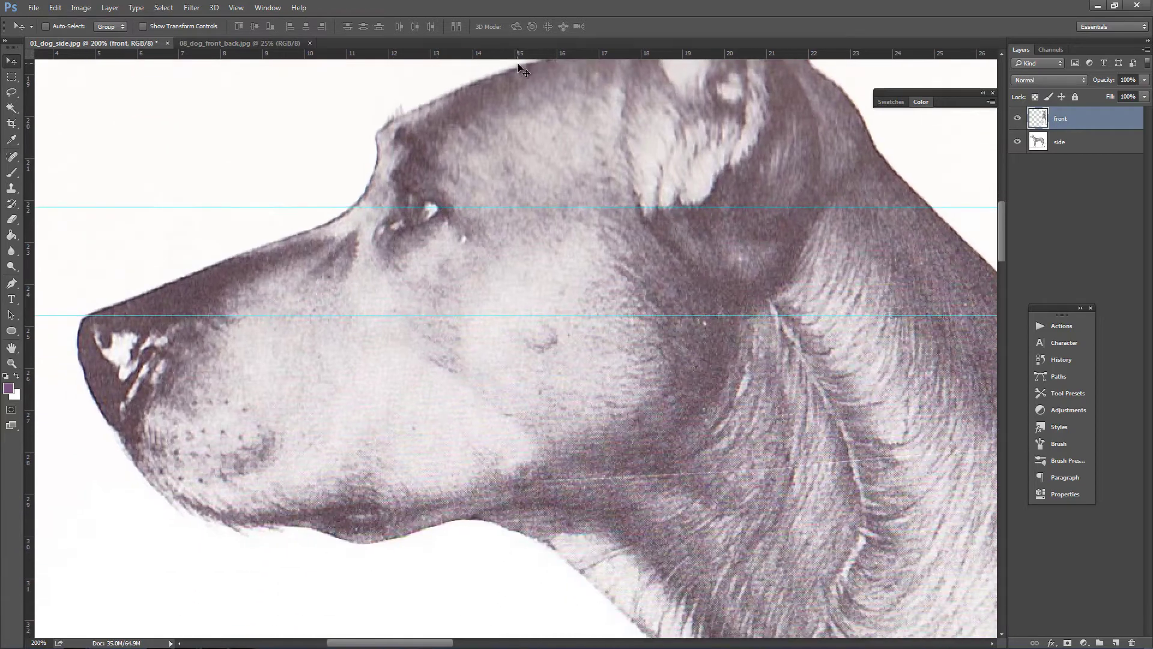
left_click_drag(519, 54, 464, 543)
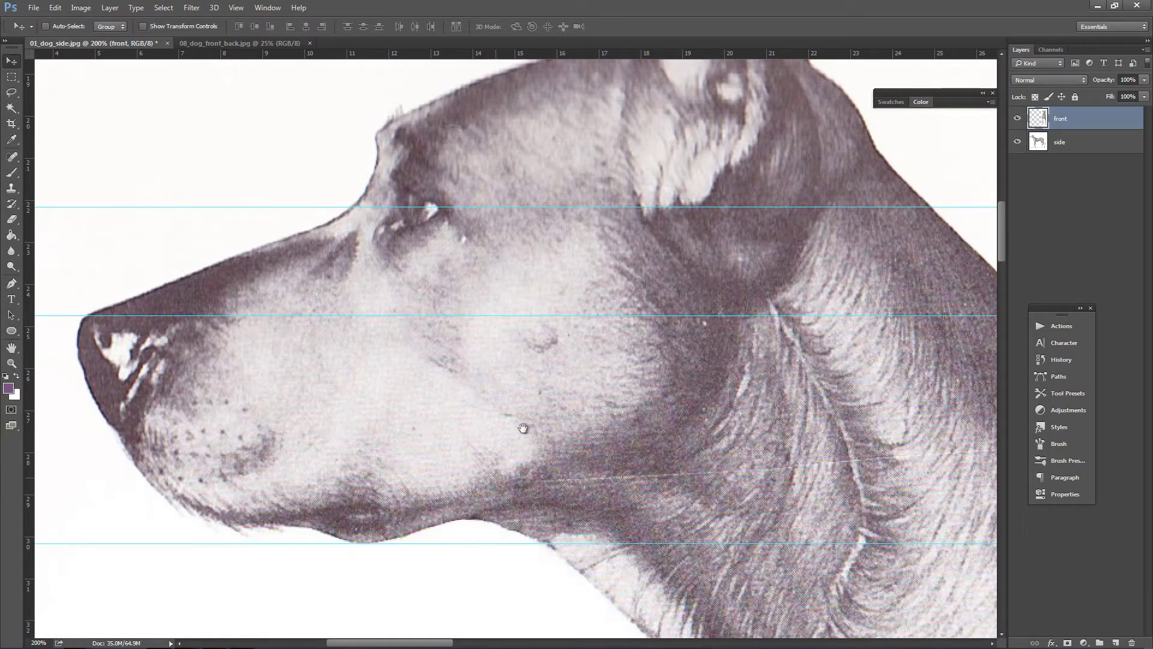
- Add a horizontal guide at the side-view dog's ear tip and a vertical guide through its eye
scroll(523, 427, "up", 5)
left_click_drag(596, 54, 556, 187)
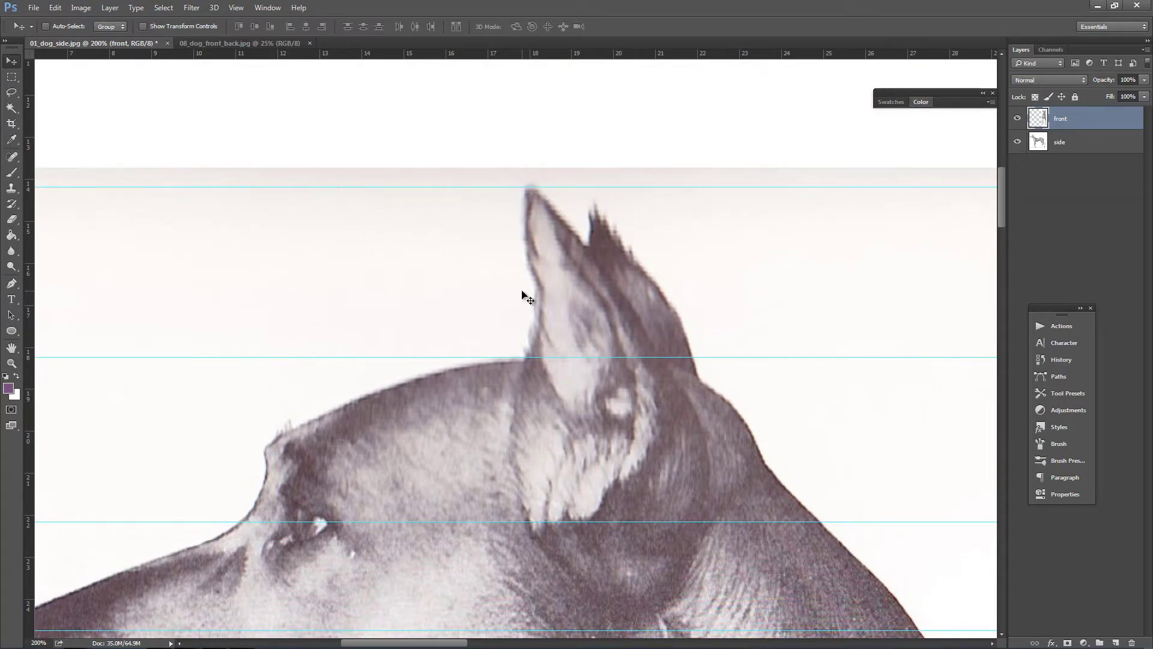
left_click_drag(33, 331, 332, 381)
left_click_drag(429, 366, 505, 275)
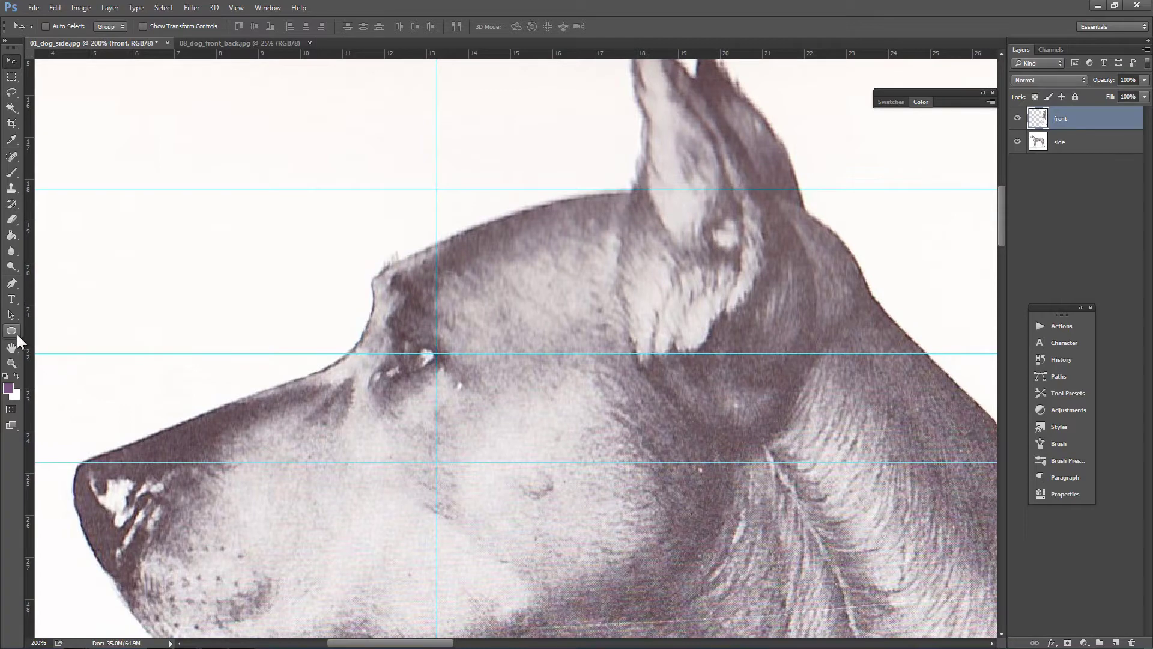
- Draw an unfilled circle about 85 px wide near the side-view dog's eye with the Ellipse tool and set its pink stroke to 1 pt
left_click(10, 332)
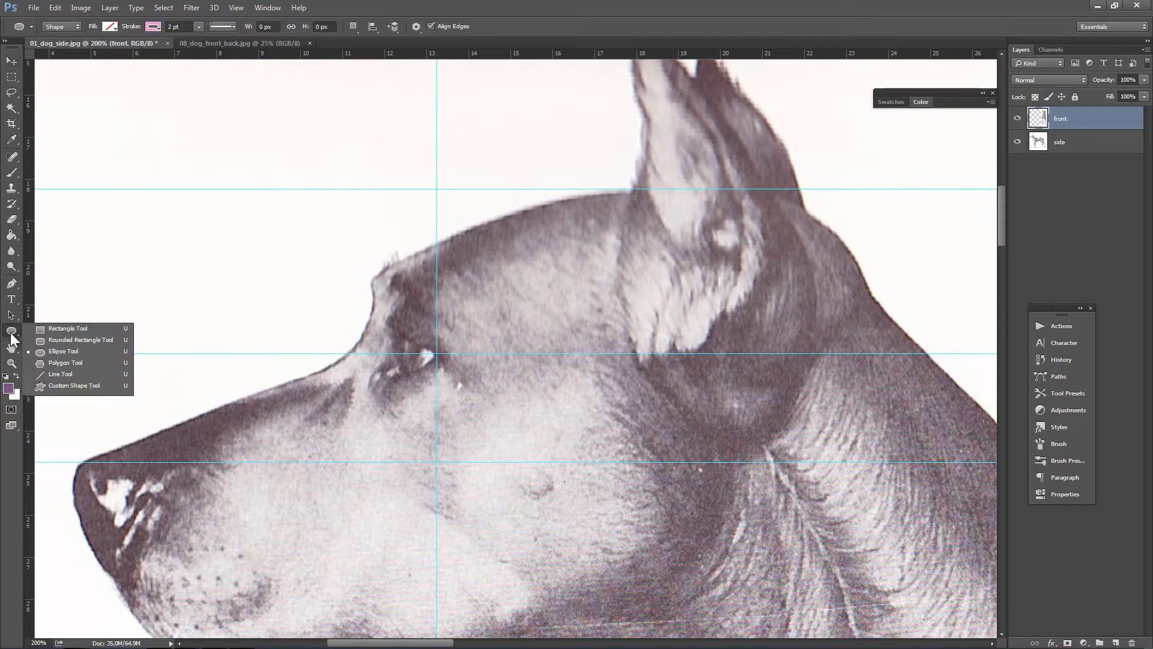
left_click(58, 351)
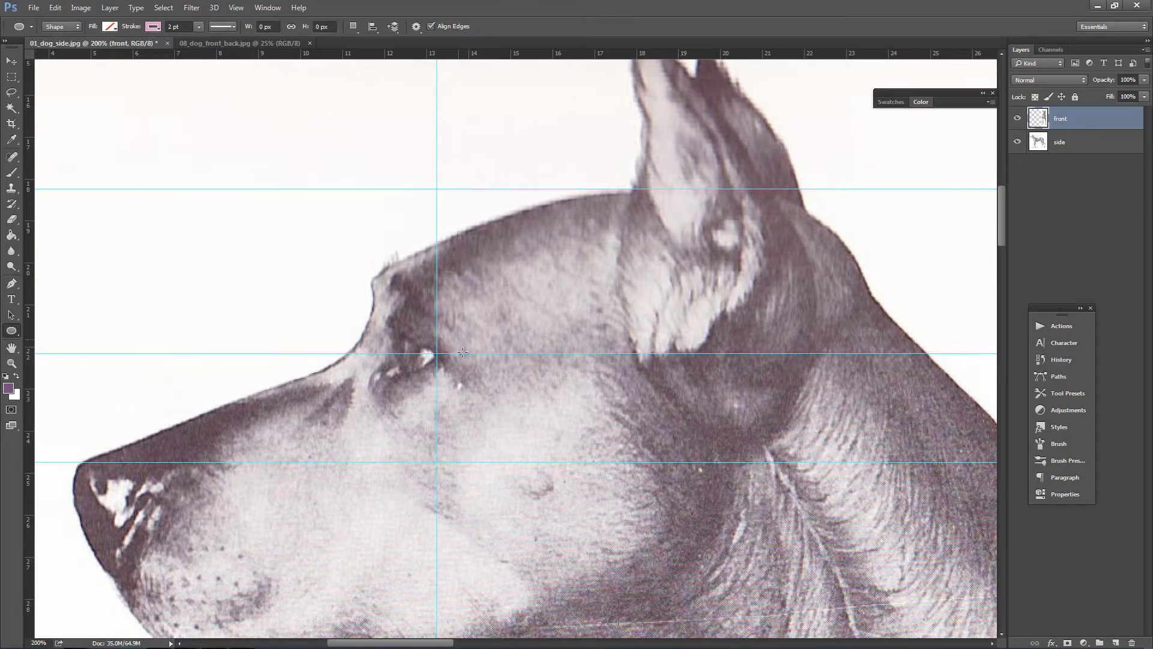
left_click_drag(459, 337, 561, 439)
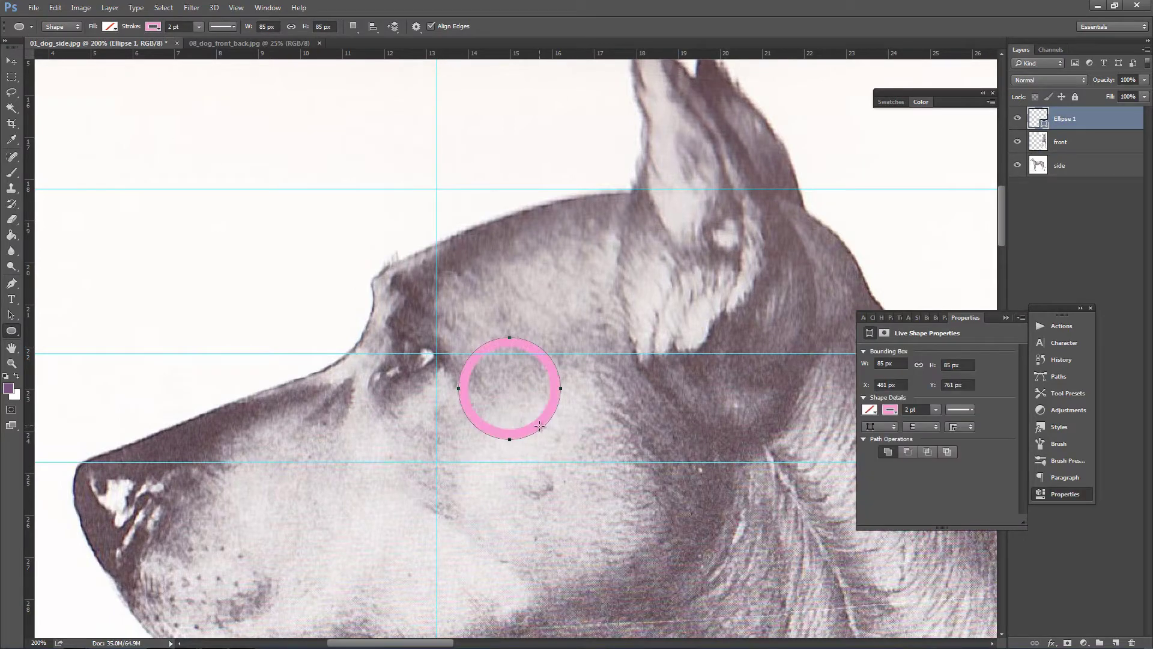
left_click(910, 409)
type("1")
key("Return")
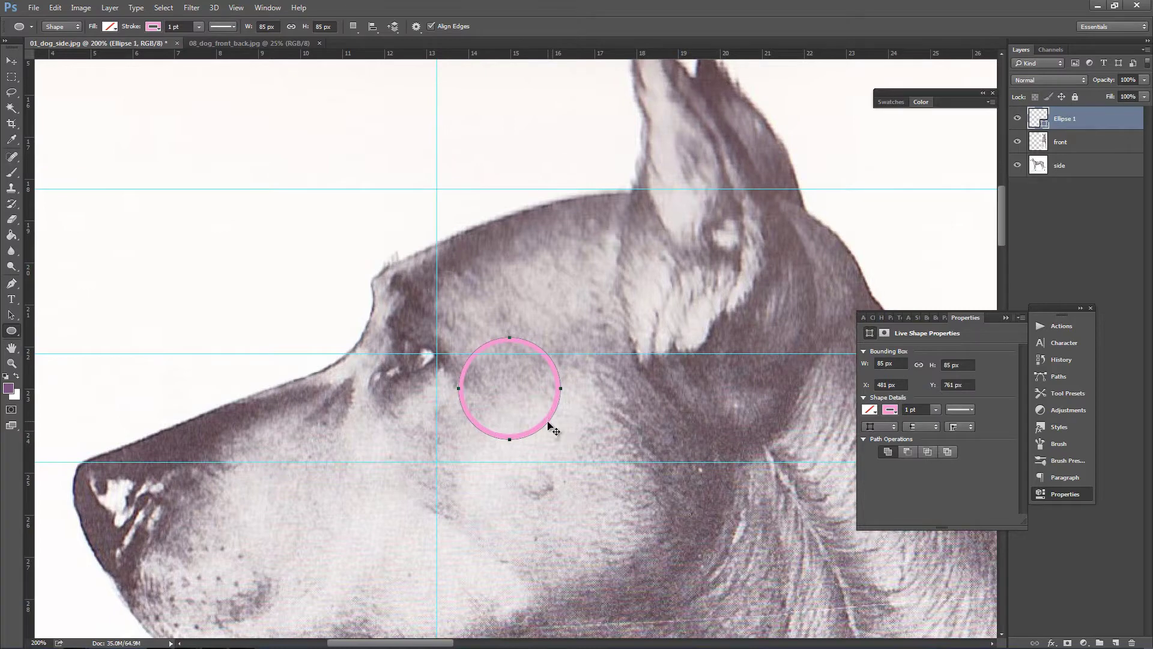
- Move the circle over the side-view dog's eye, centred on the crossing of the eye guides
key("v")
left_click_drag(549, 423, 474, 393)
left_click(166, 8)
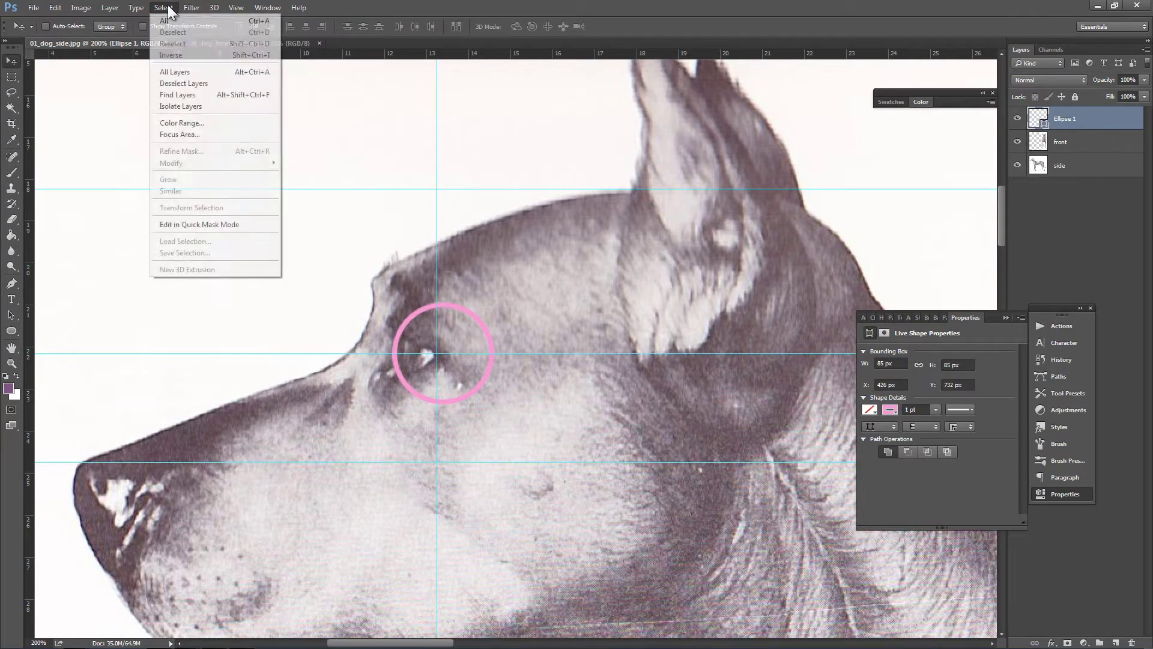
mouse_move(244, 7)
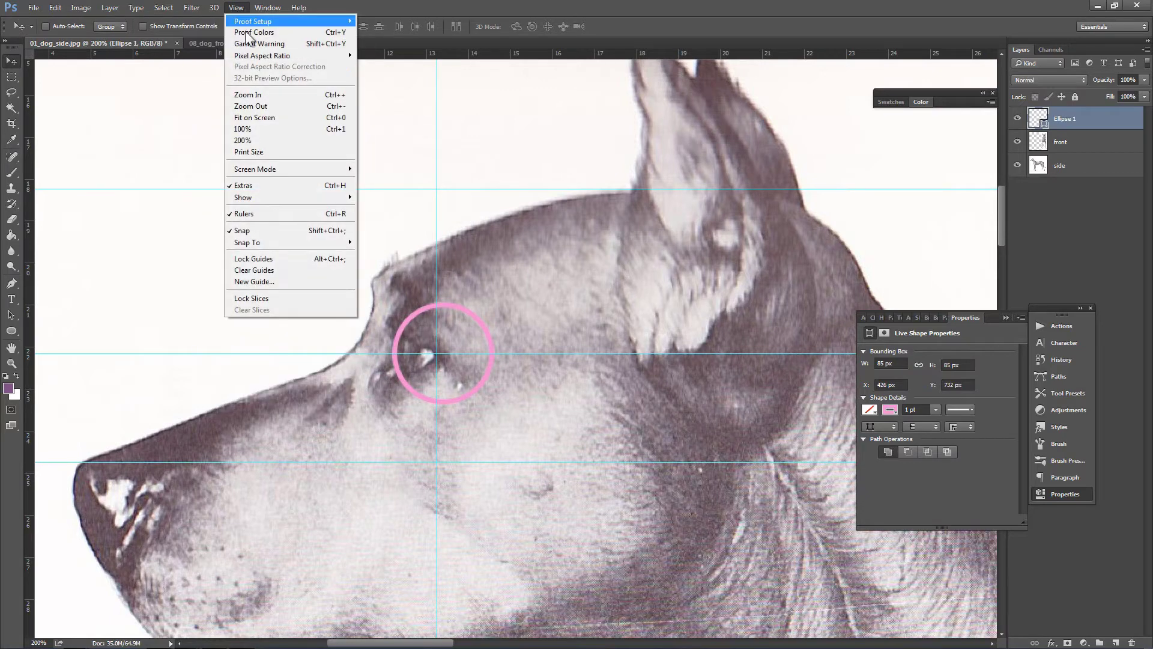
mouse_move(281, 242)
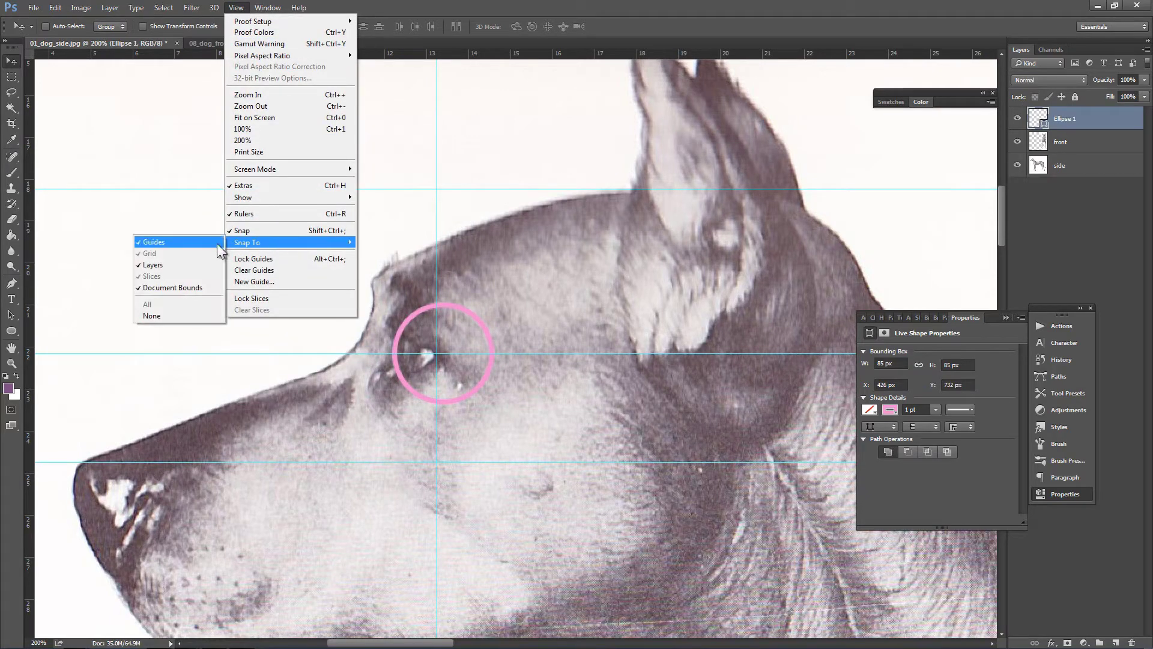
left_click(481, 372)
left_click_drag(481, 386, 477, 386)
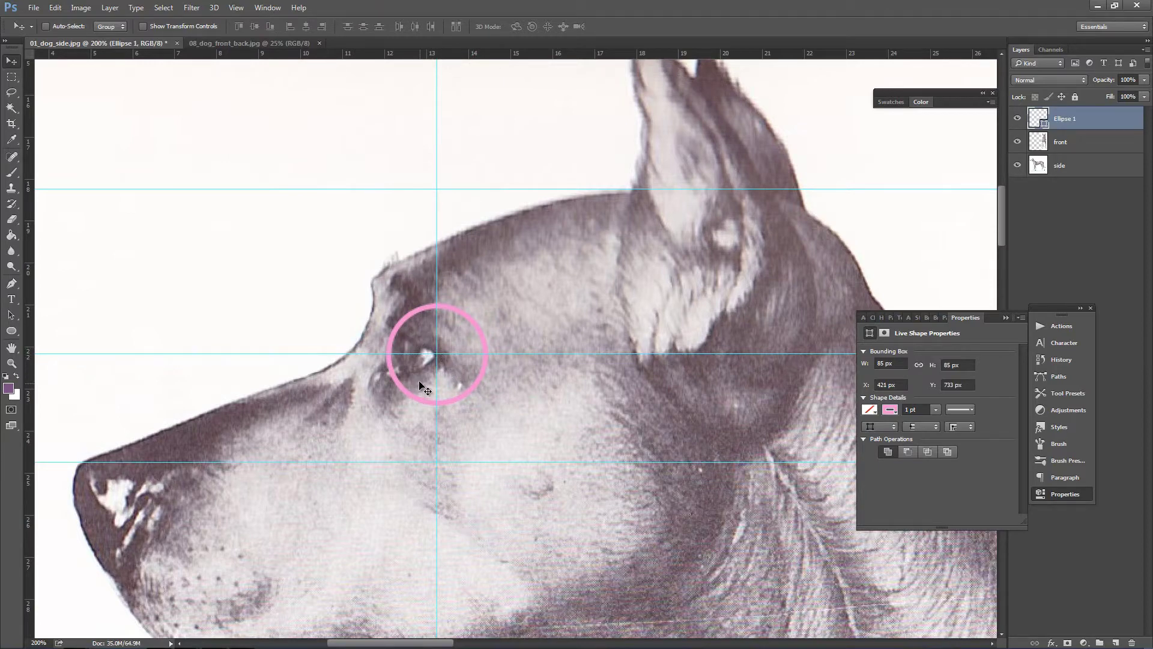
- Shift the eye circle slightly back from the muzzle to about X 432 px, Y 733 px and realign the vertical guide with its centre
key("z")
left_click_drag(413, 361, 398, 299)
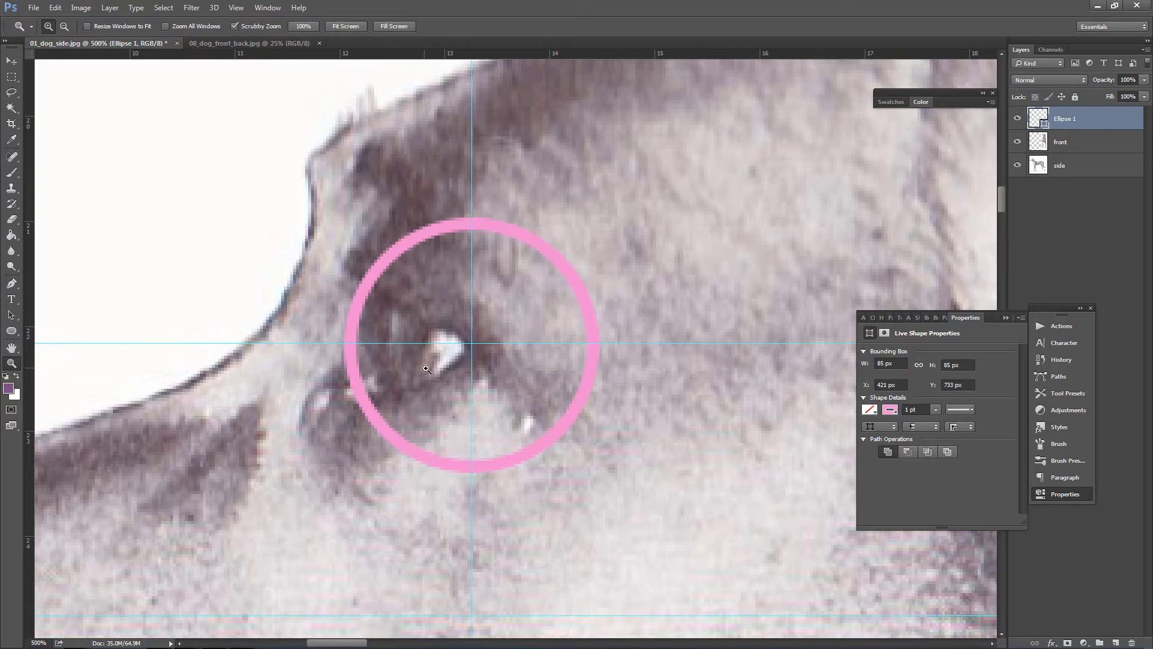
key("v")
left_click_drag(590, 382, 619, 379)
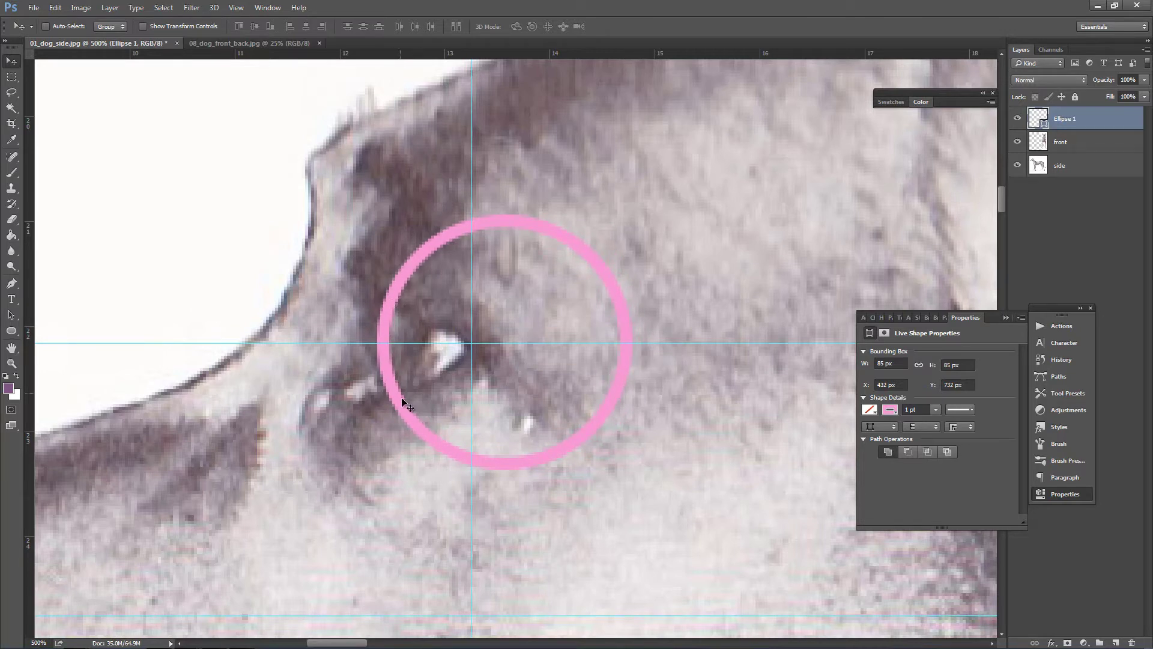
mouse_move(622, 374)
left_mouse_down()
mouse_move(633, 362)
mouse_move(634, 375)
left_mouse_up()
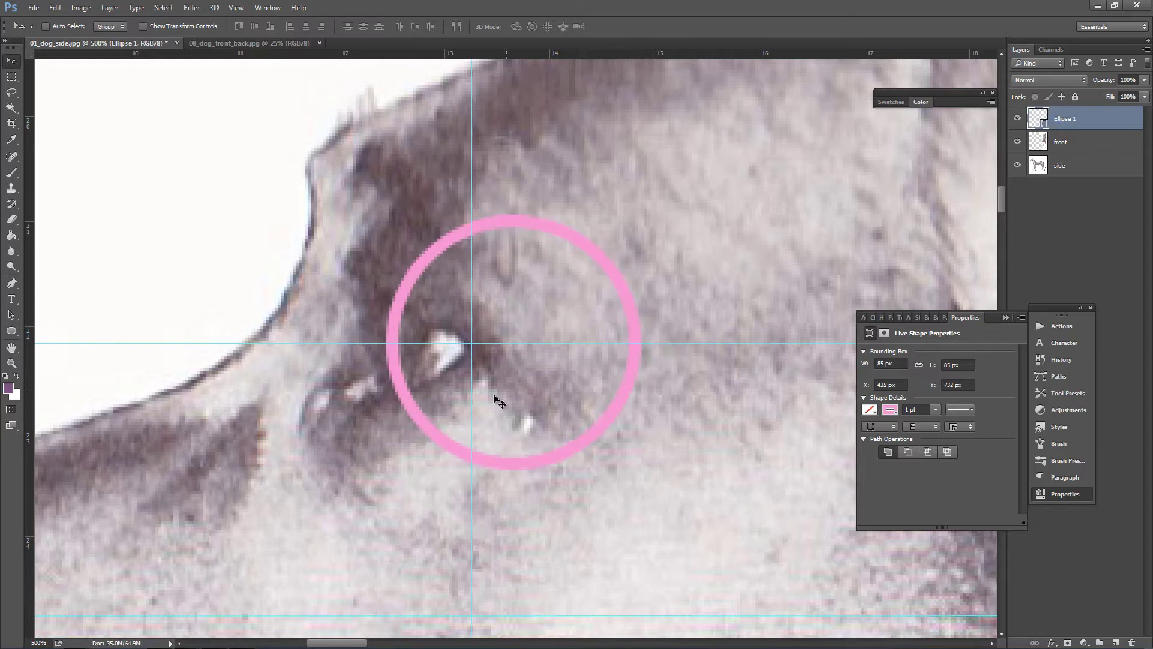
left_click_drag(474, 407, 556, 409)
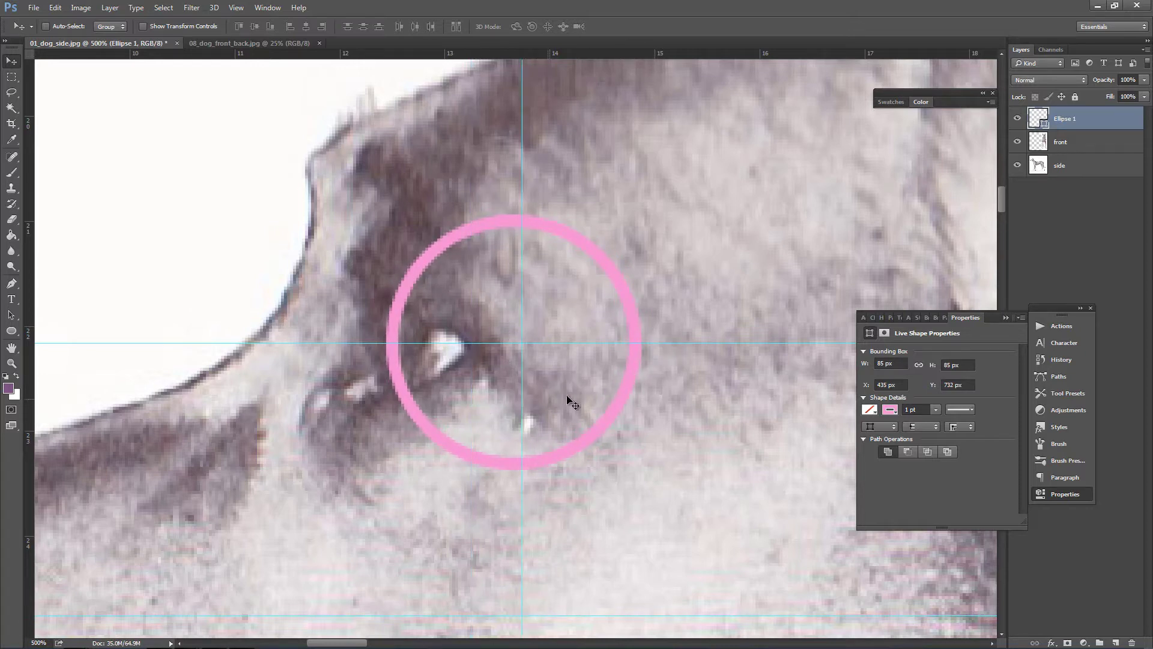
mouse_move(626, 395)
left_mouse_down()
mouse_move(608, 394)
mouse_move(622, 394)
left_mouse_up()
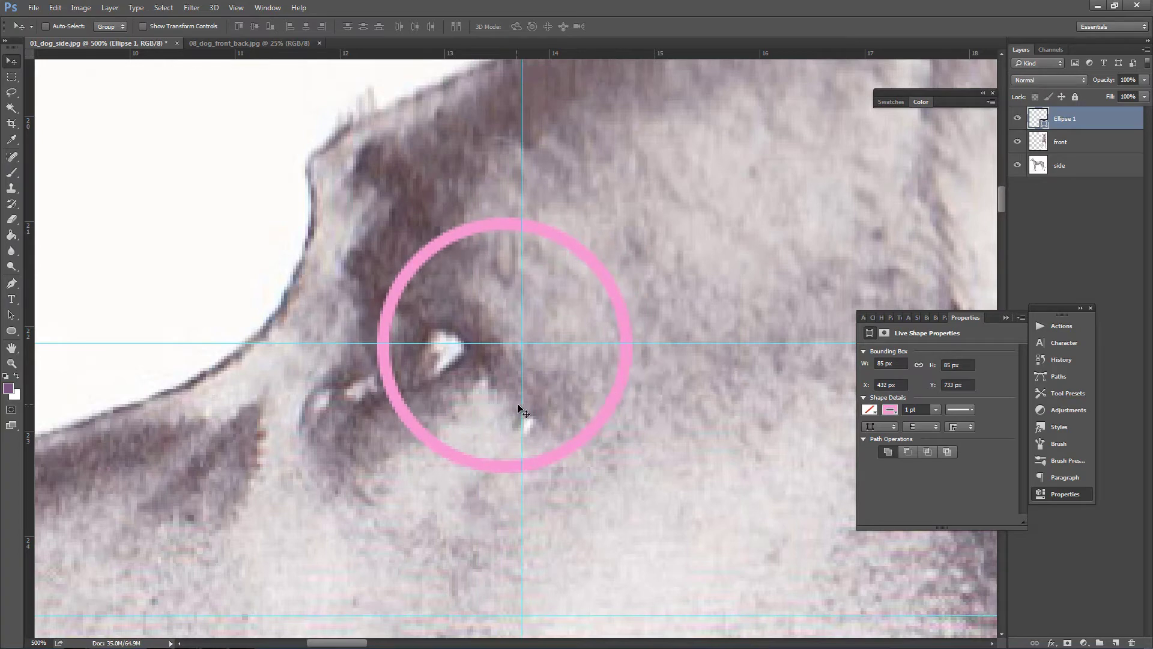
left_click_drag(520, 408, 498, 402)
- Move the circle off the side-view dog's eye and back, recentring it horizontally on the vertical guide
key("z")
left_click(569, 323, "alt")
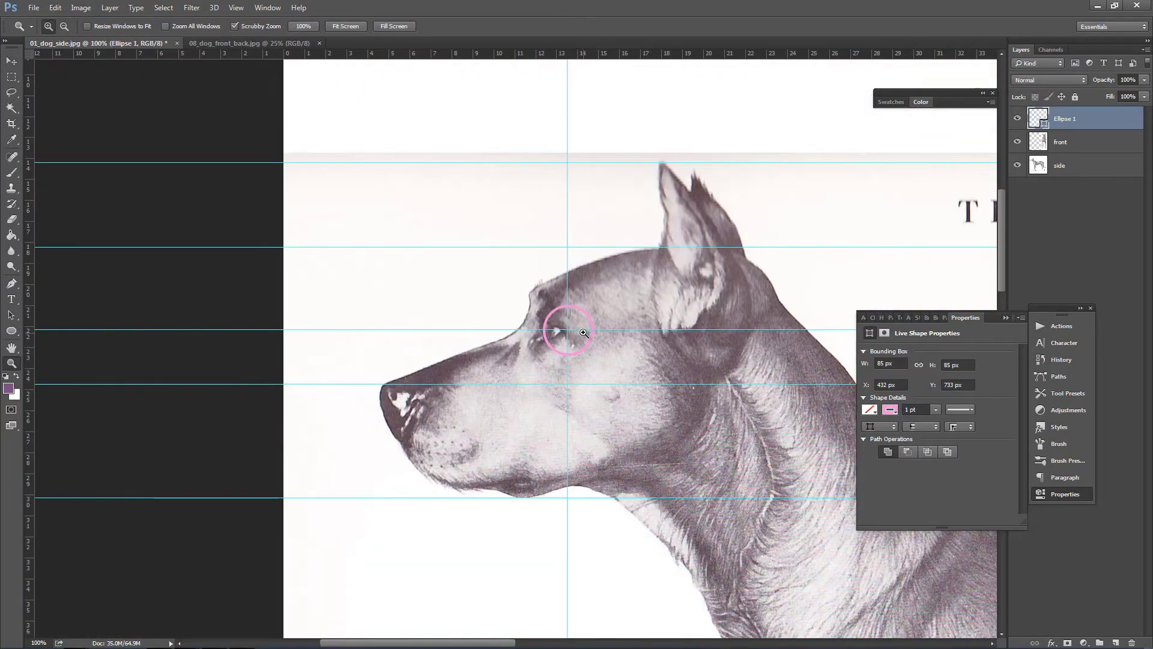
left_click(590, 328)
left_click(586, 332)
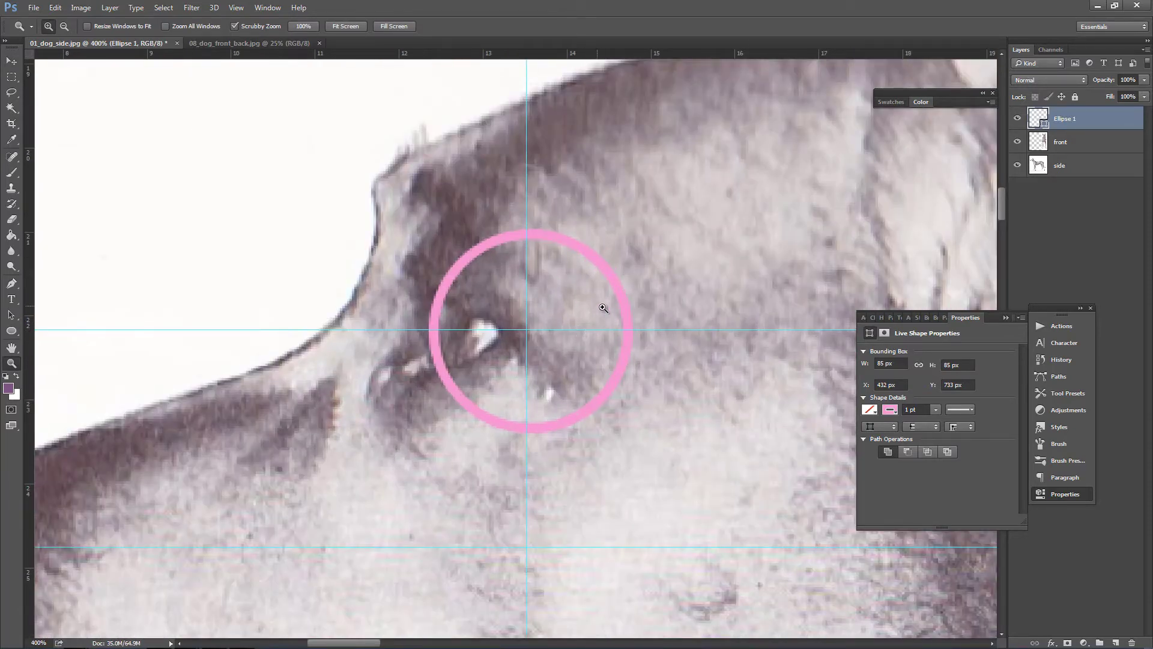
key("v")
left_click_drag(631, 308, 695, 310)
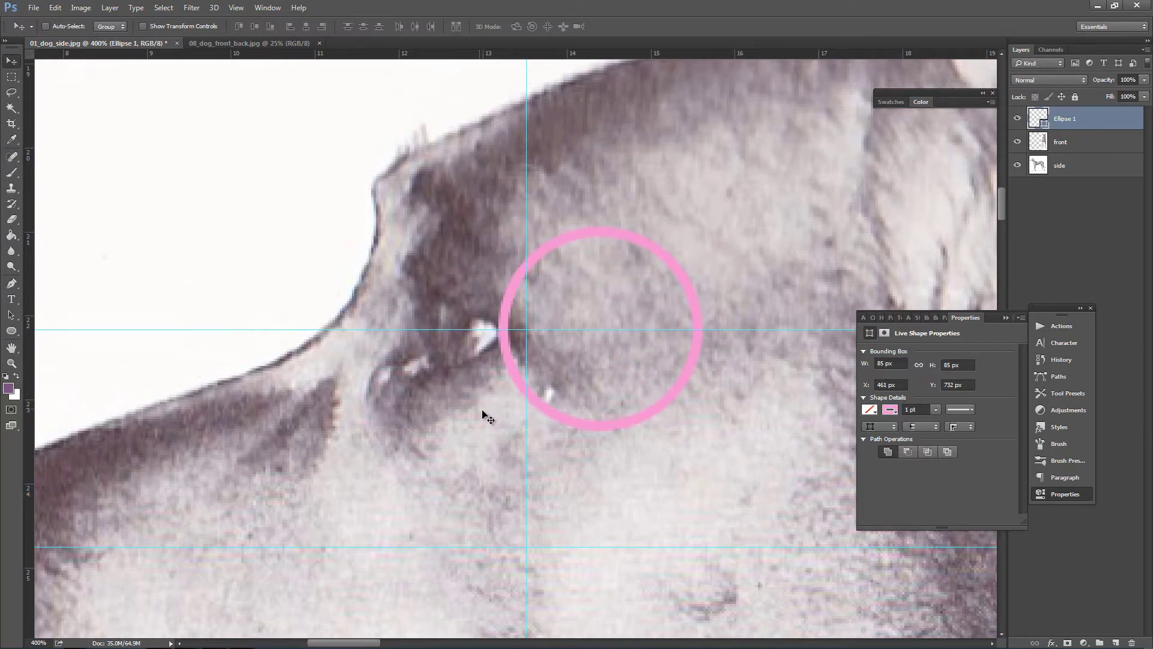
left_click_drag(693, 324, 626, 327)
- Scale the eye circle proportionally to 91.76%, about 78 px wide, and recentre it on the guide crossing
key("ctrl+t")
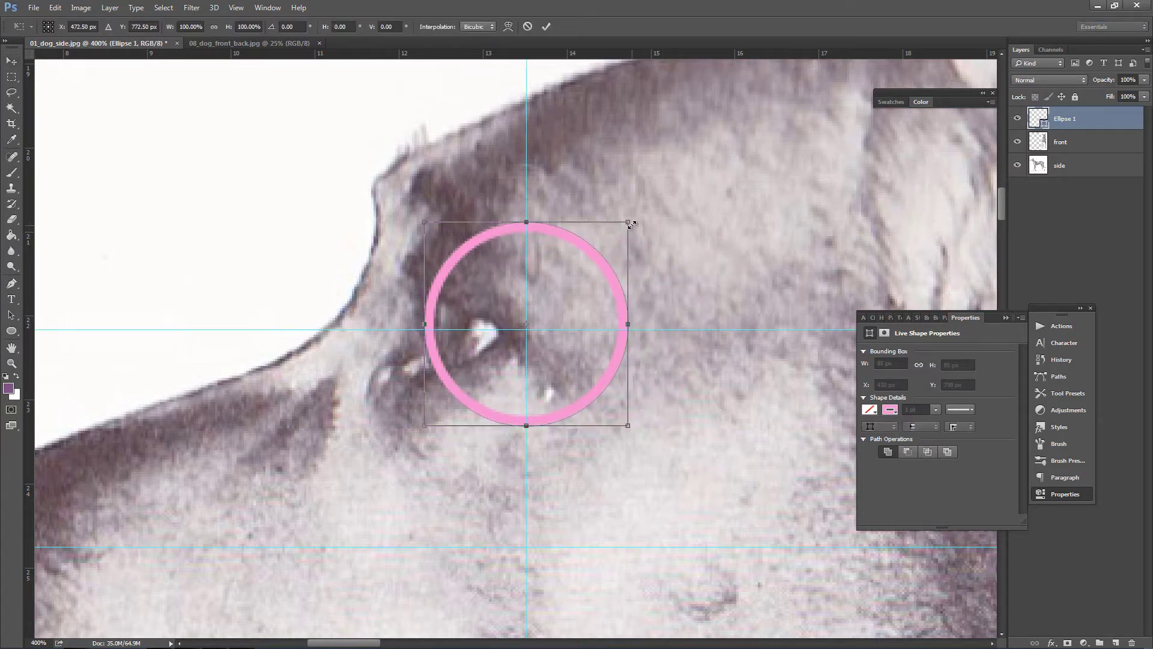
mouse_move(628, 222)
left_mouse_down()
mouse_move(588, 279)
mouse_move(626, 231)
left_mouse_up()
left_click_drag(605, 275, 604, 281)
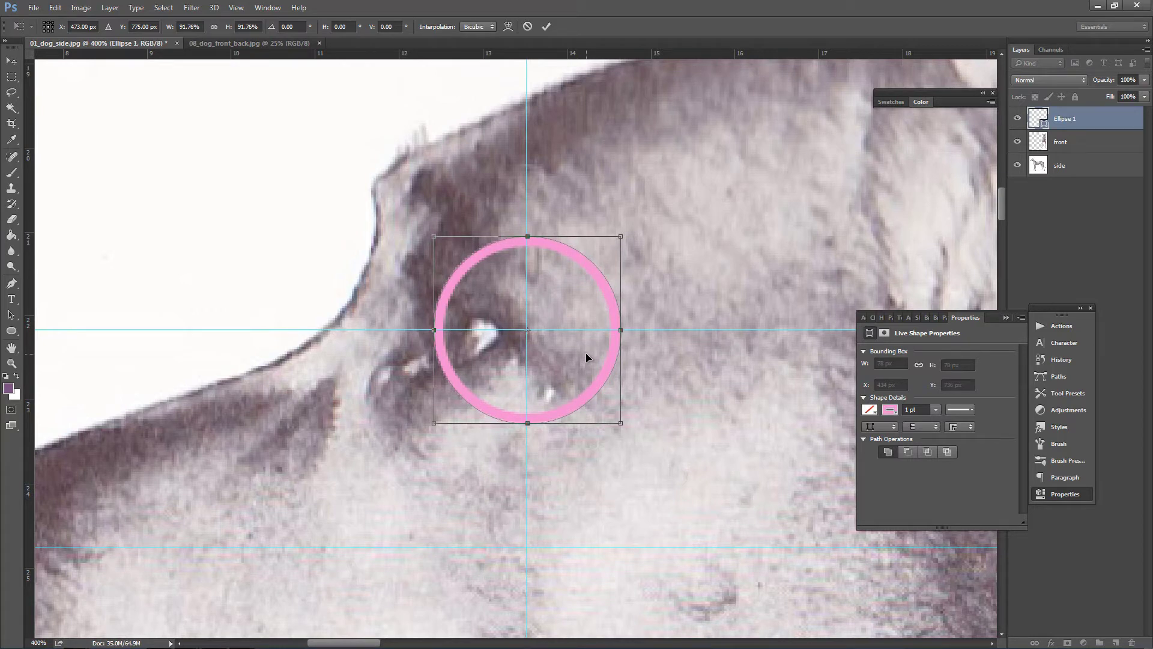
key("Return")
- Select the front layer and move it over the side dog's body so the front-facing head sits beside the side-view head
key("ctrl+minus")
key("ctrl+minus")
key("ctrl+minus")
key("ctrl+minus")
key("ctrl+minus")
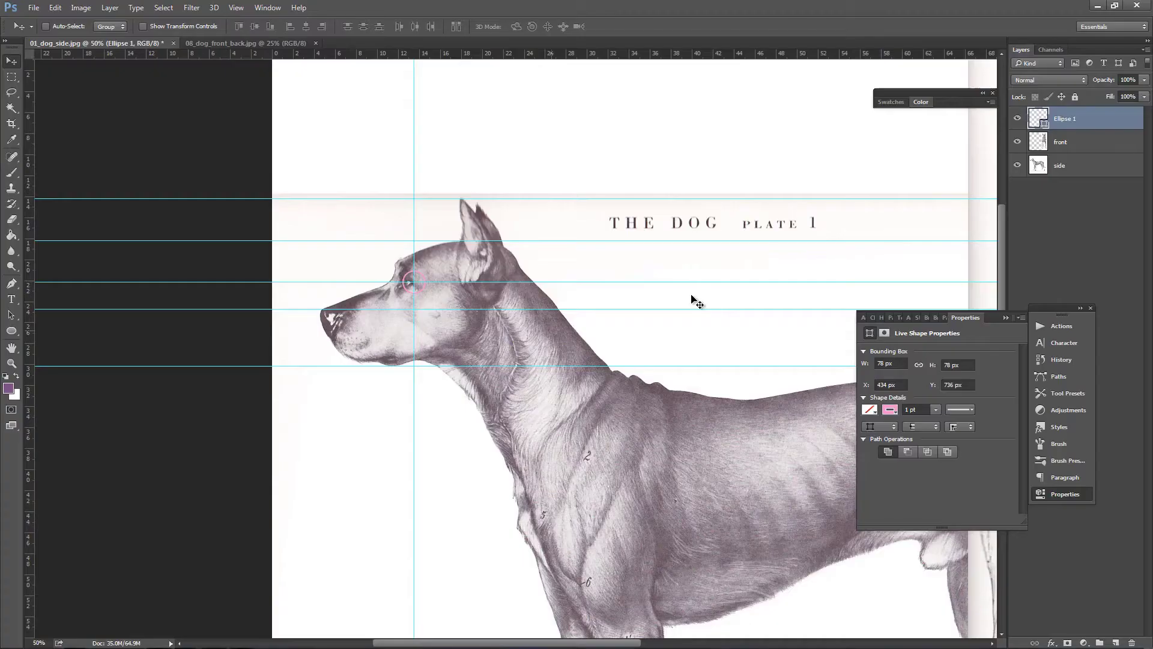
scroll(736, 299, "right", 5)
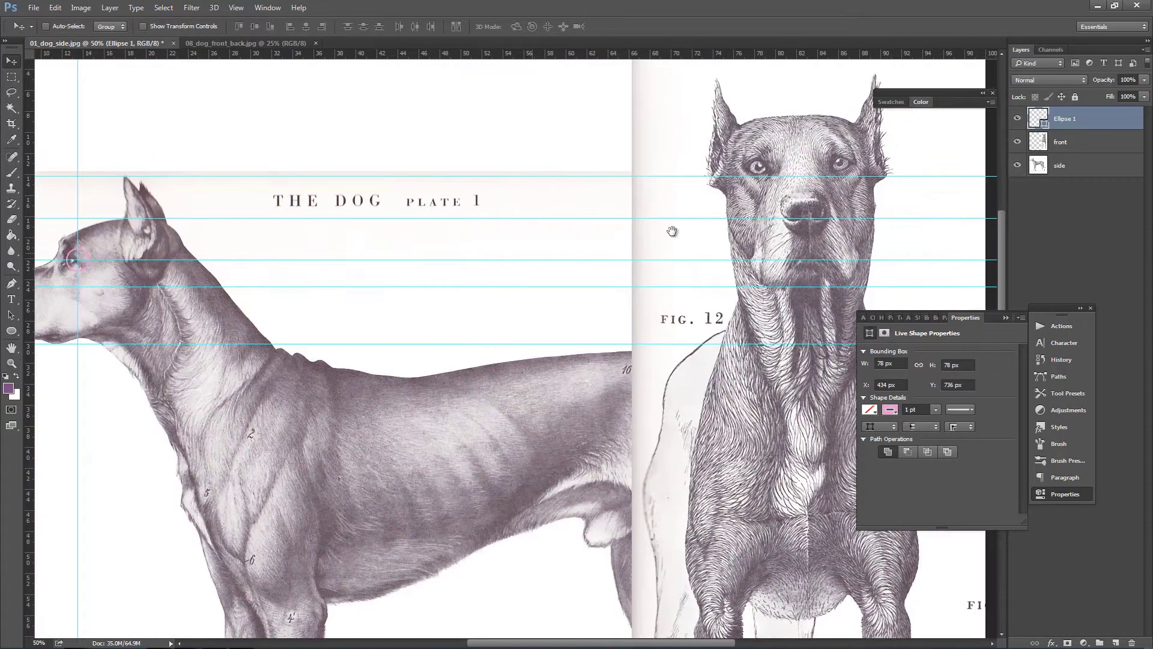
left_click(774, 248, "ctrl")
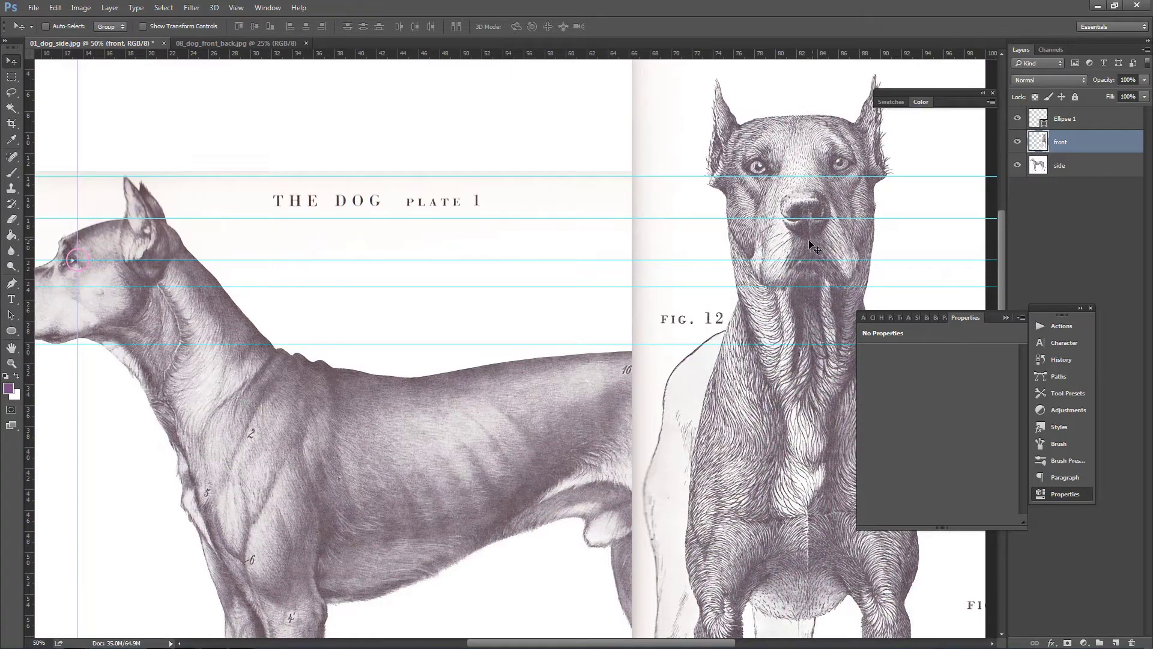
left_click_drag(832, 250, 448, 357)
- Reposition the front layer so the front-facing dog's eyes line up with the horizontal eye guide
scroll(448, 357, "left", 5)
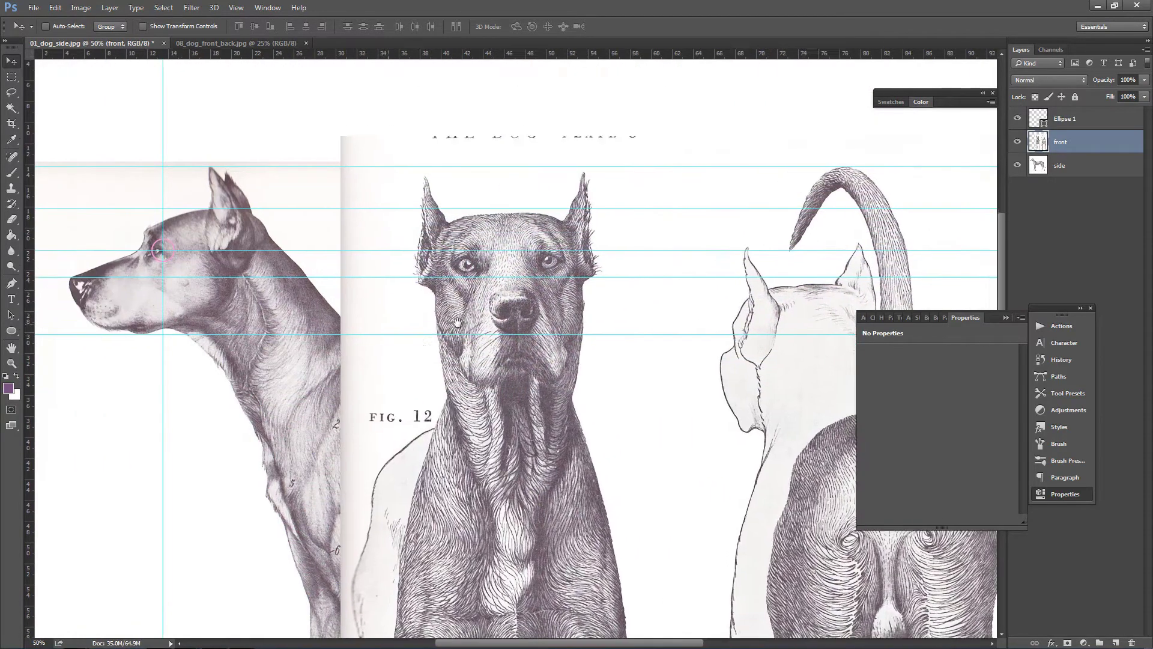
key("z")
left_click(616, 325)
left_click(616, 324)
left_click_drag(617, 324, 514, 351)
key("v")
left_click_drag(591, 343, 689, 352)
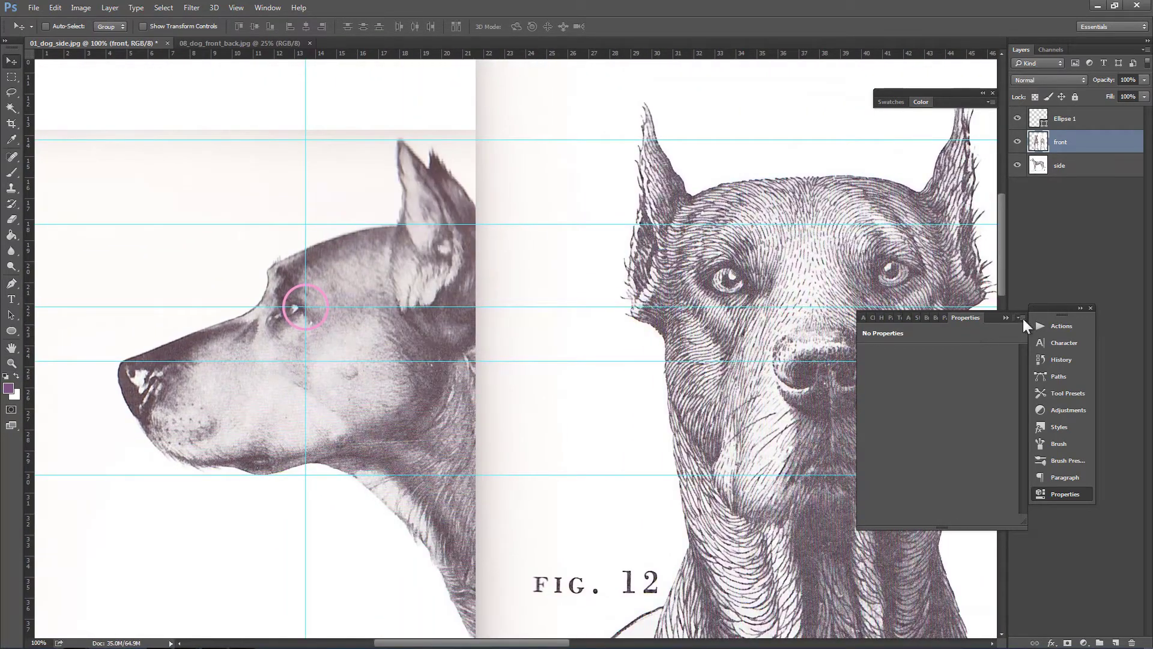
left_click(1080, 495)
left_click_drag(845, 272, 793, 325)
left_click_drag(575, 325, 638, 307)
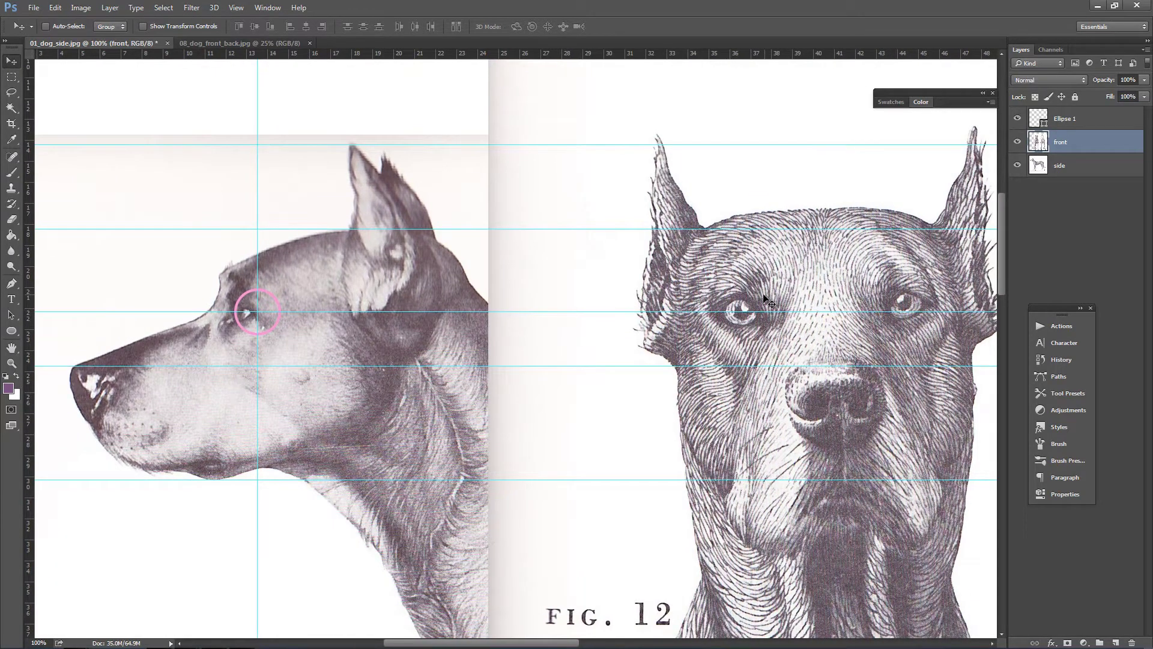
left_click_drag(764, 297, 660, 303)
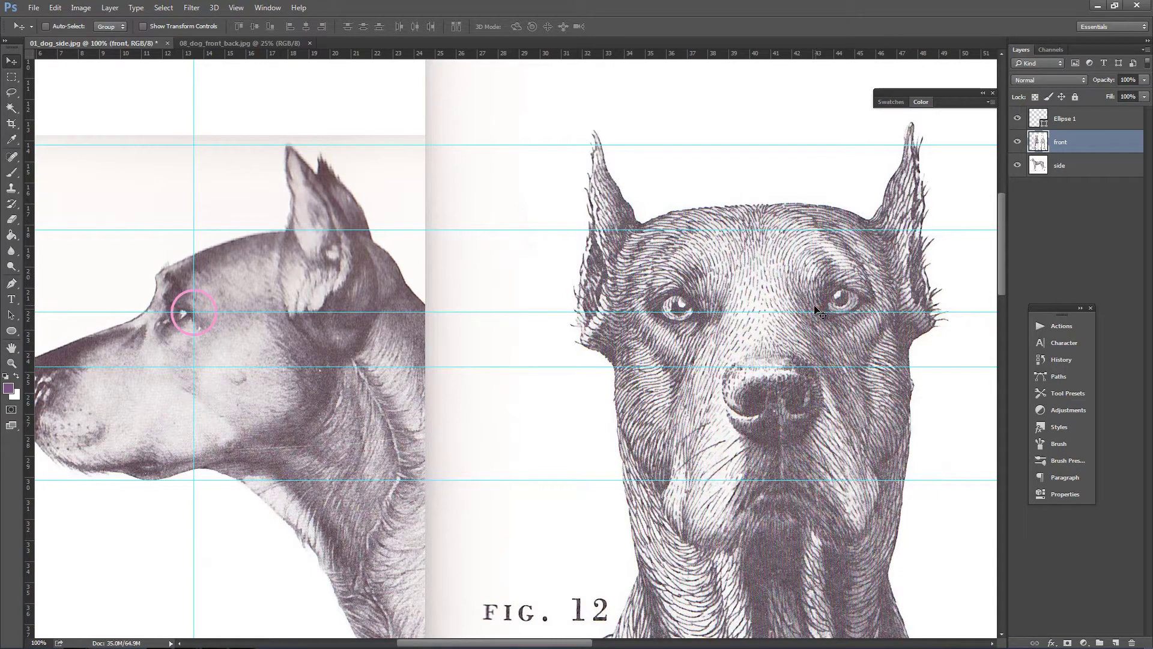
- Scale the front layer down to about 81.7% width and 81.9% height, matching the front-facing head to the side-view guides
key("z")
left_click(822, 273, "alt")
left_click_drag(787, 295, 608, 318)
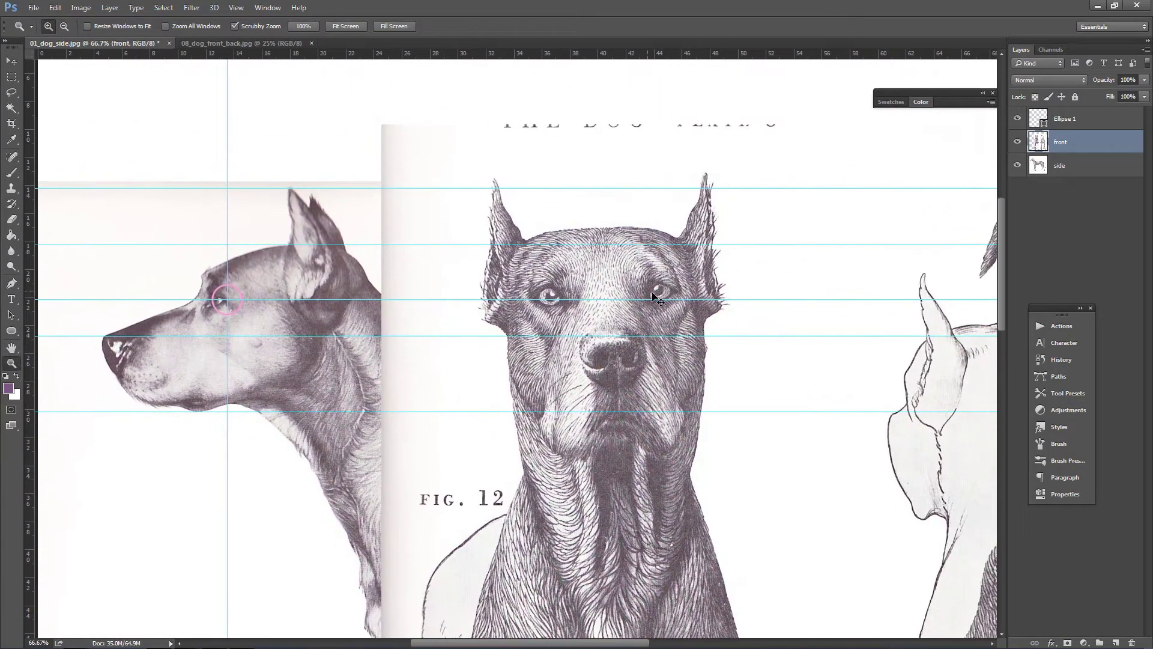
key("ctrl+t")
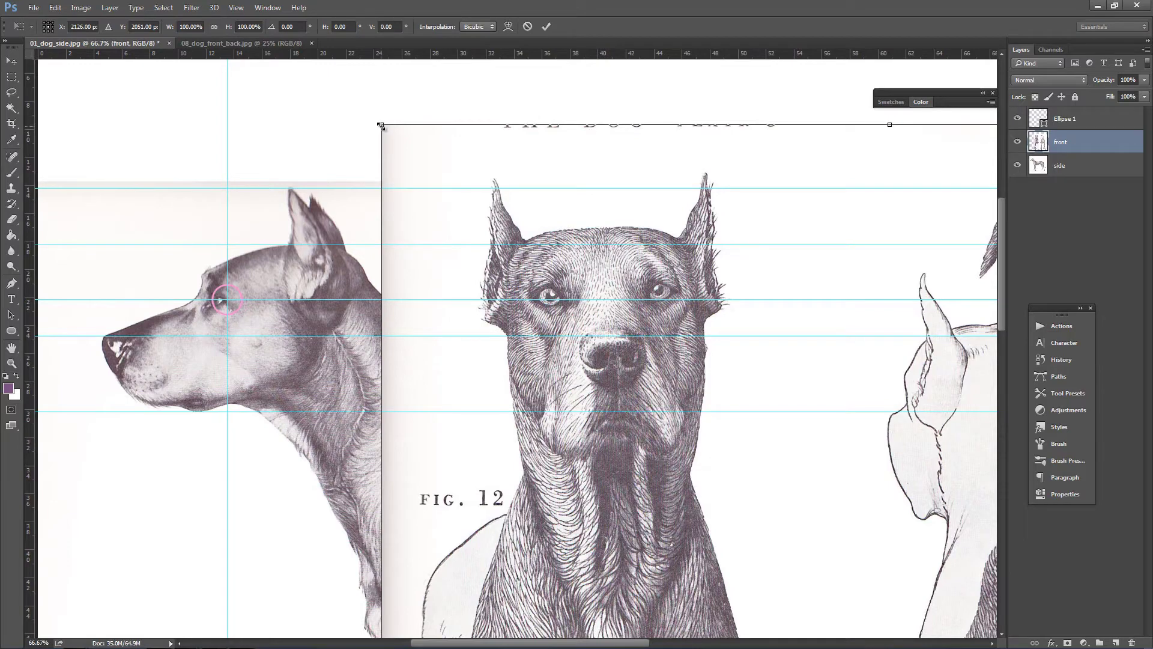
left_click_drag(381, 125, 428, 182)
left_click_drag(525, 227, 499, 177)
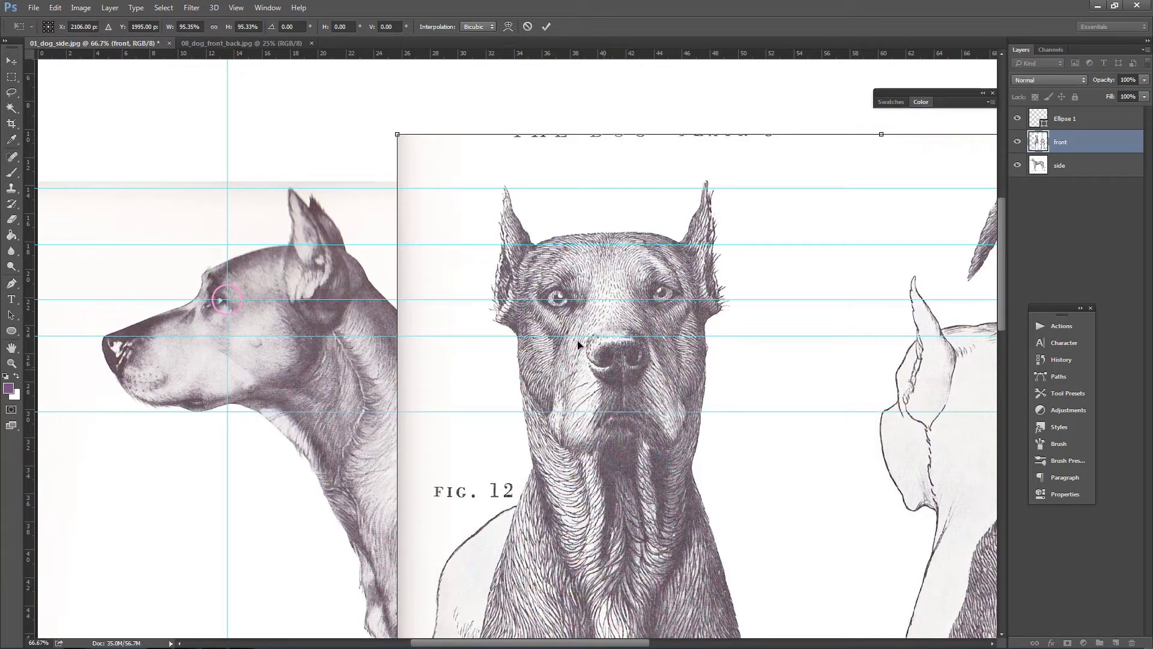
left_click_drag(396, 136, 497, 186)
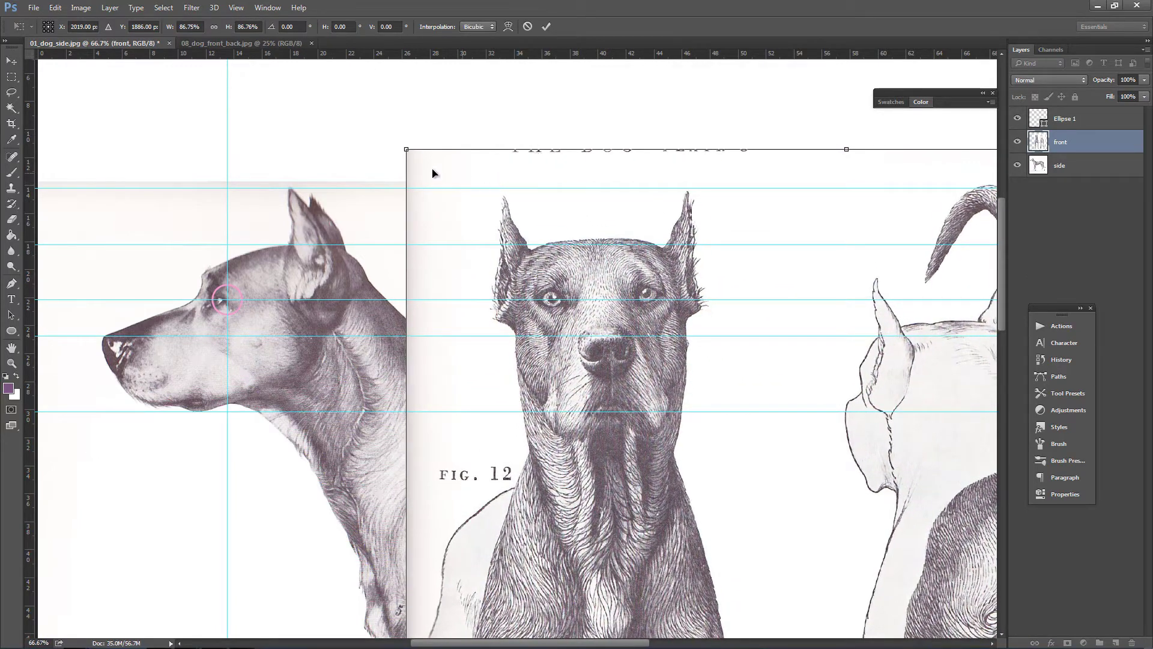
left_click_drag(407, 150, 444, 196)
left_click_drag(505, 265, 476, 232)
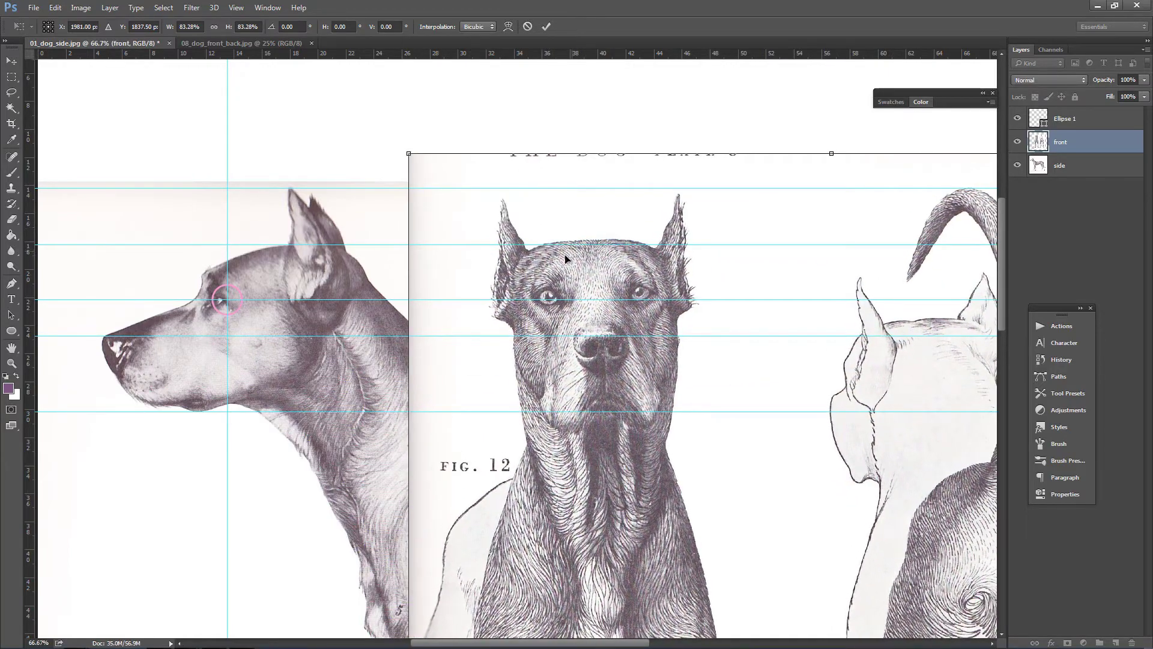
left_click_drag(408, 154, 436, 184)
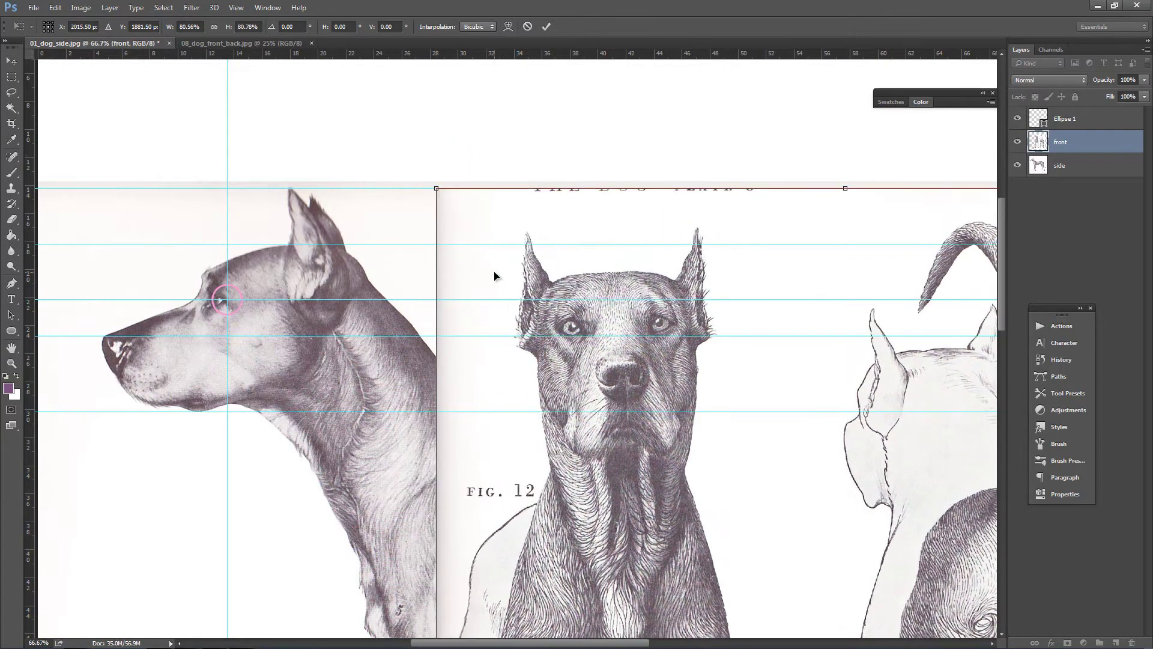
left_click_drag(494, 273, 459, 260)
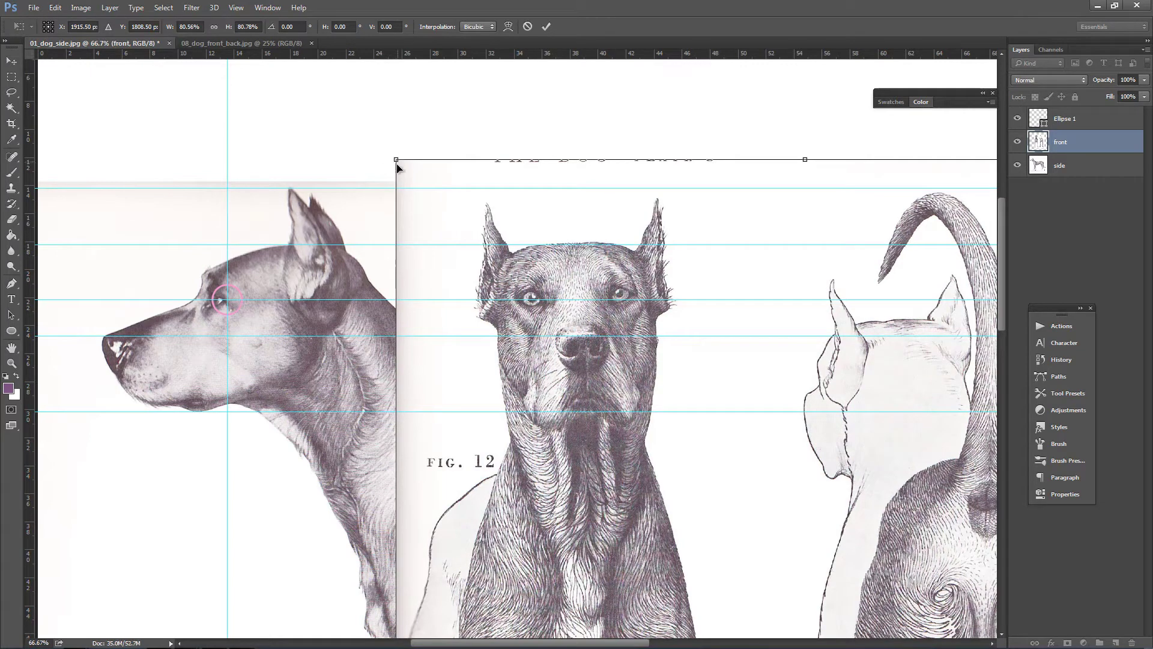
left_click_drag(395, 161, 439, 223)
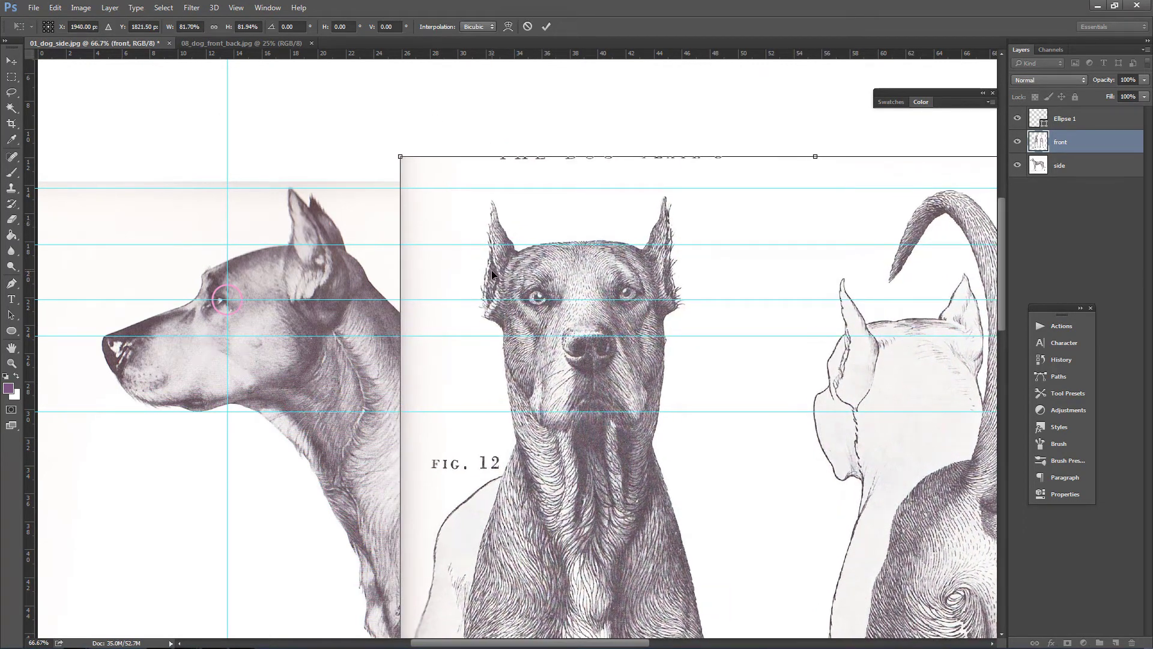
key("Return")
- Select the front-facing dog's head with a rectangular marquee and rotate it 3.35° clockwise to level the eyes
key("z")
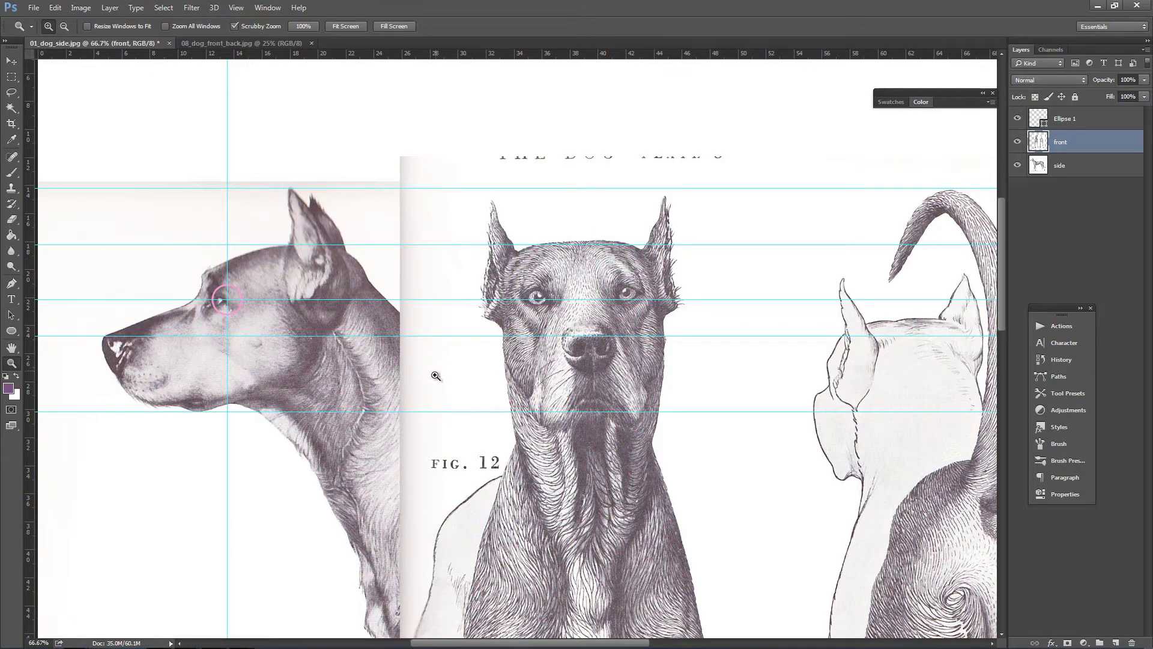
key("m")
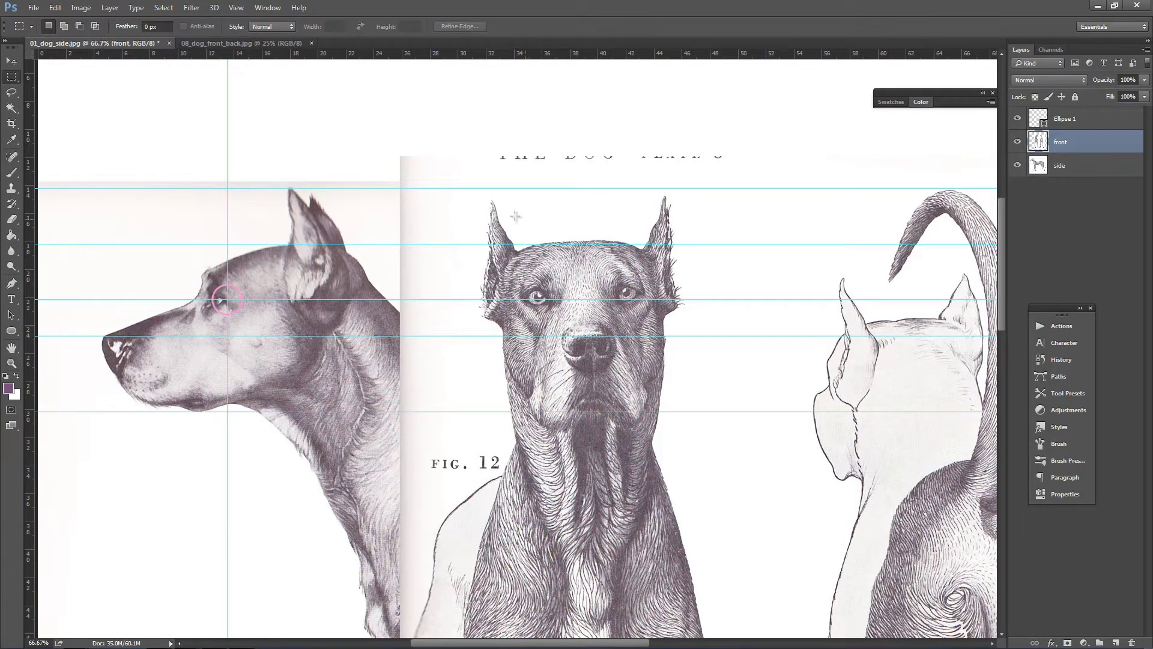
left_click_drag(480, 189, 691, 454)
key("ctrl+t")
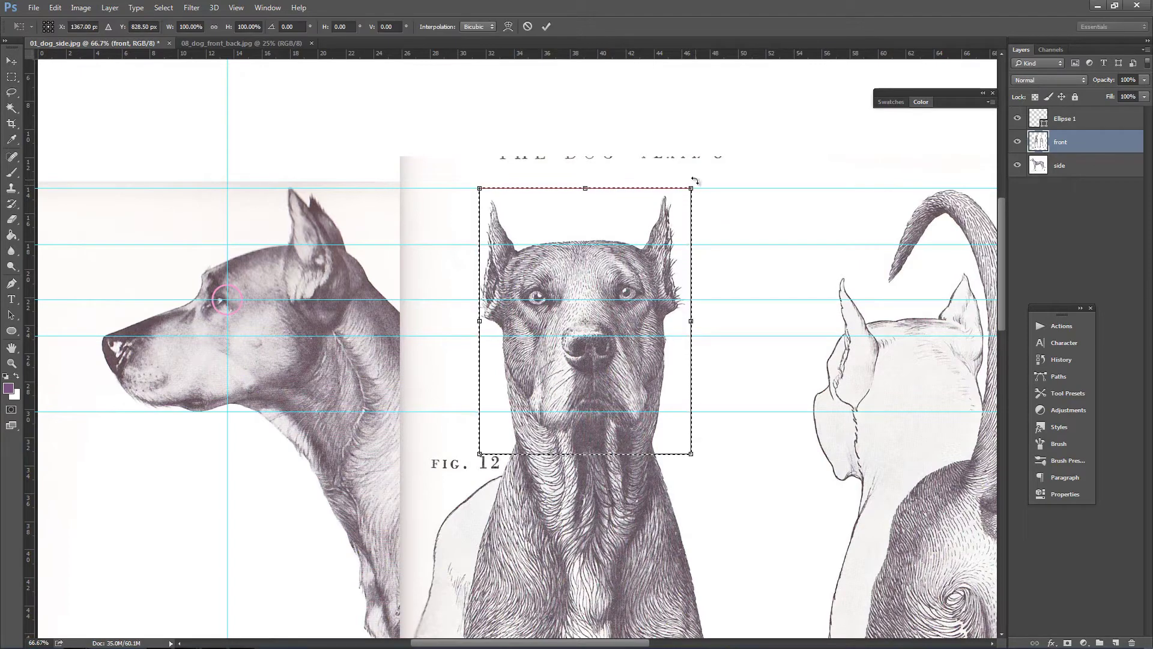
left_click_drag(696, 185, 699, 192)
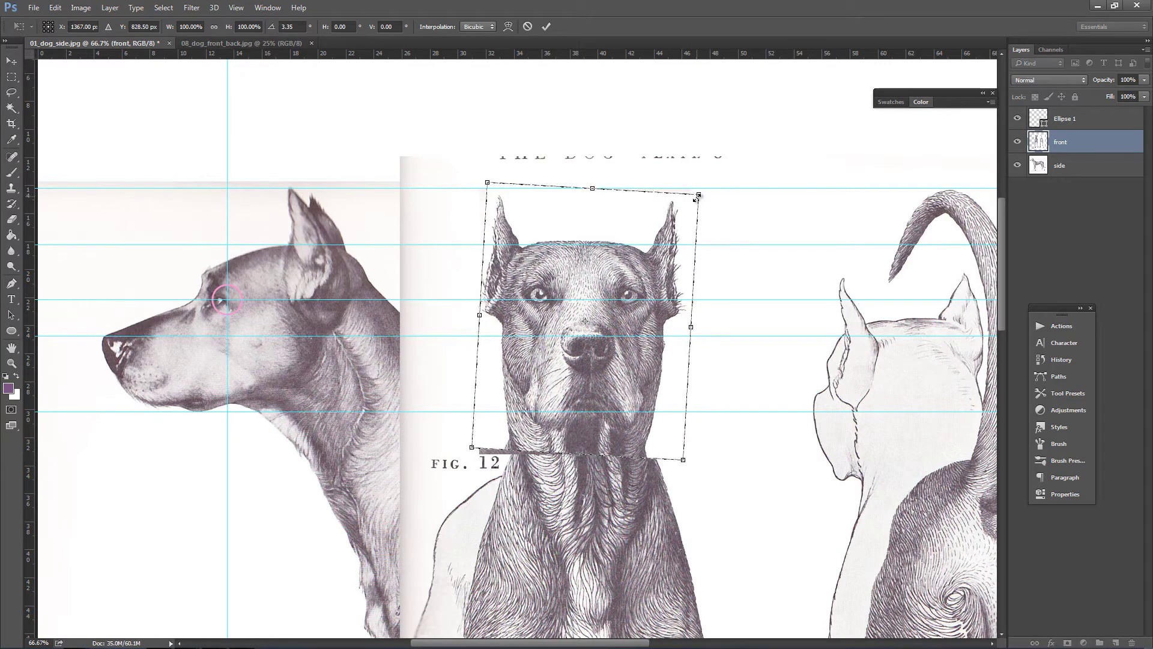
- Nudge the rotated head to X 1388 px, Y 839 px to meet the eye guide and neck, apply the transform and deselect
key("Down")
key("Down")
key("Down")
key("Down")
key("Down")
key("Down")
key("Down")
key("Down")
key("Down")
key("Down")
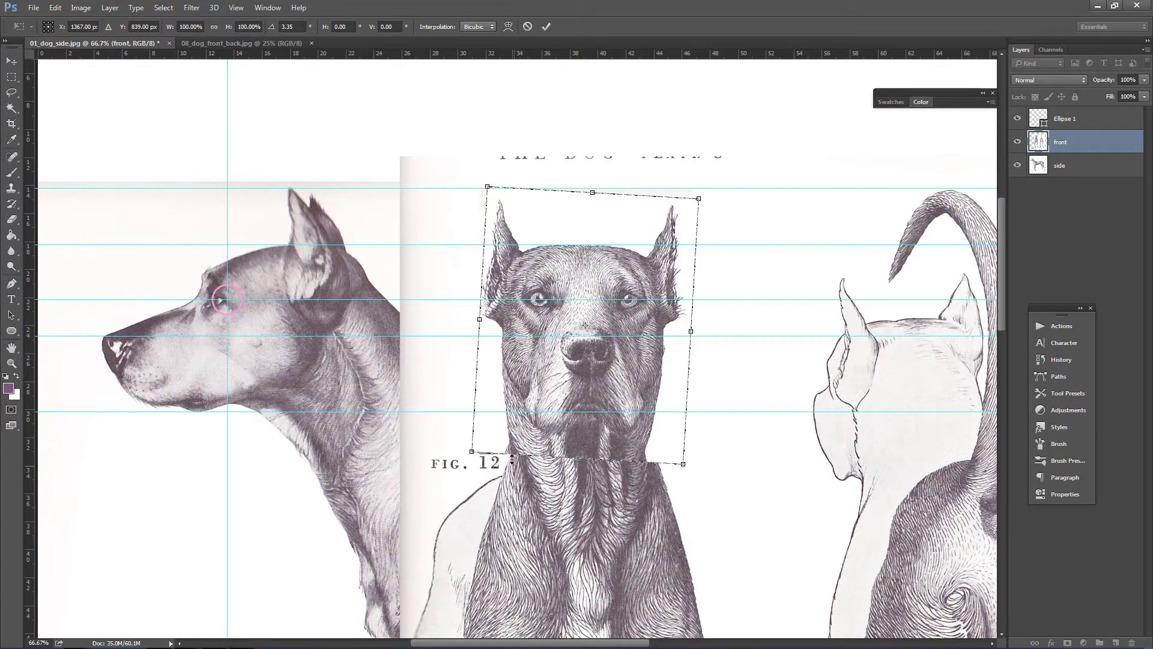
key("Right")
key("Right")
key("Right")
key("Right")
key("Right")
key("Right")
key("Right")
key("Right")
key("Right")
key("Right")
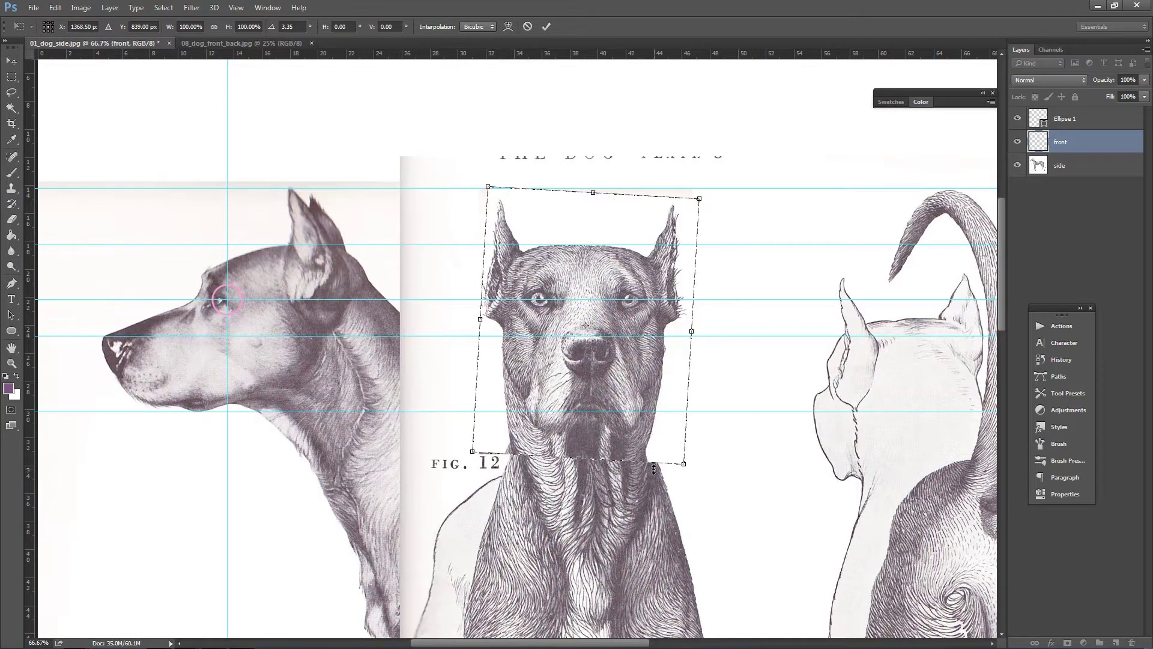
key("Right")
key("Right")
key("Right")
key("Right")
key("Right")
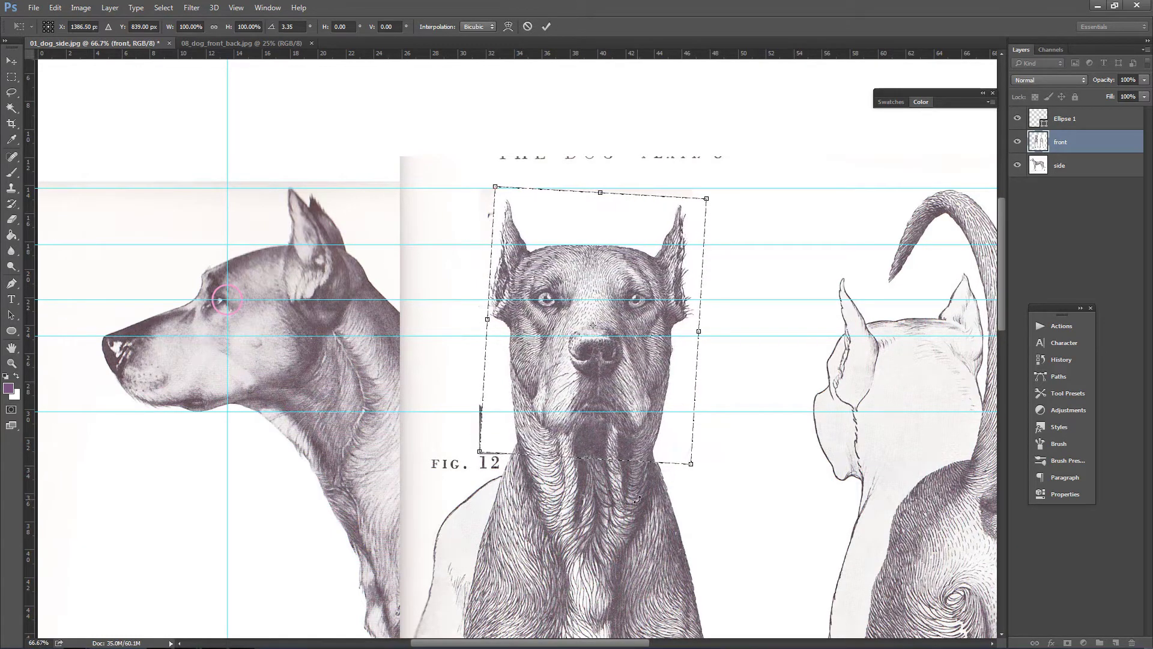
key("Left")
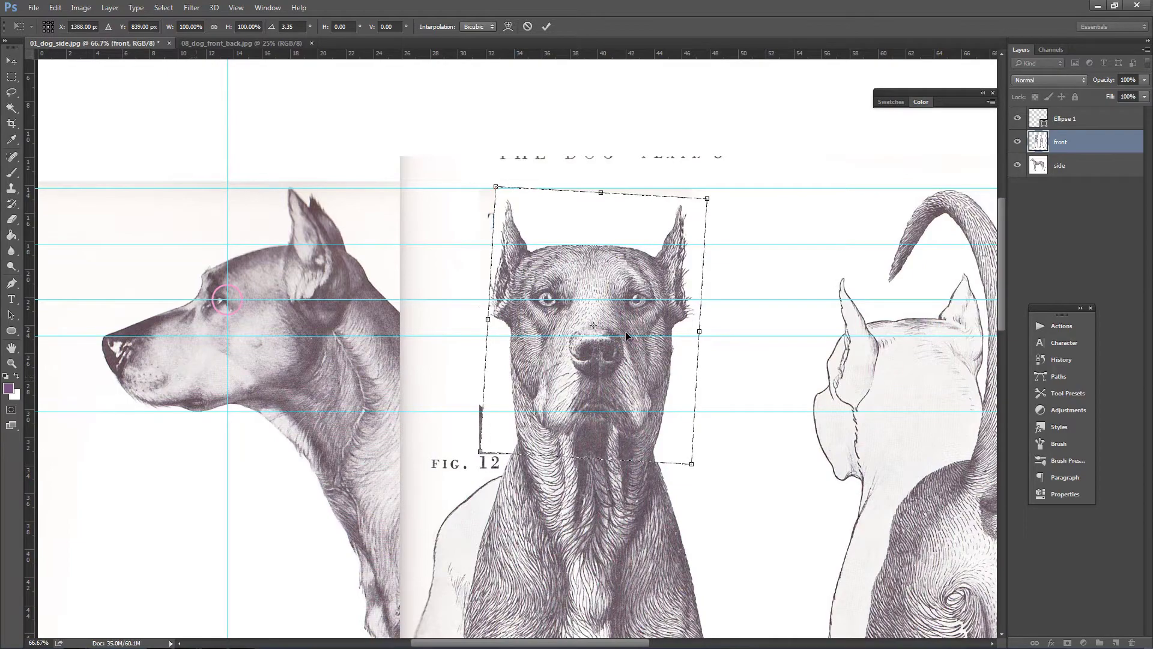
left_click_drag(625, 394, 605, 365)
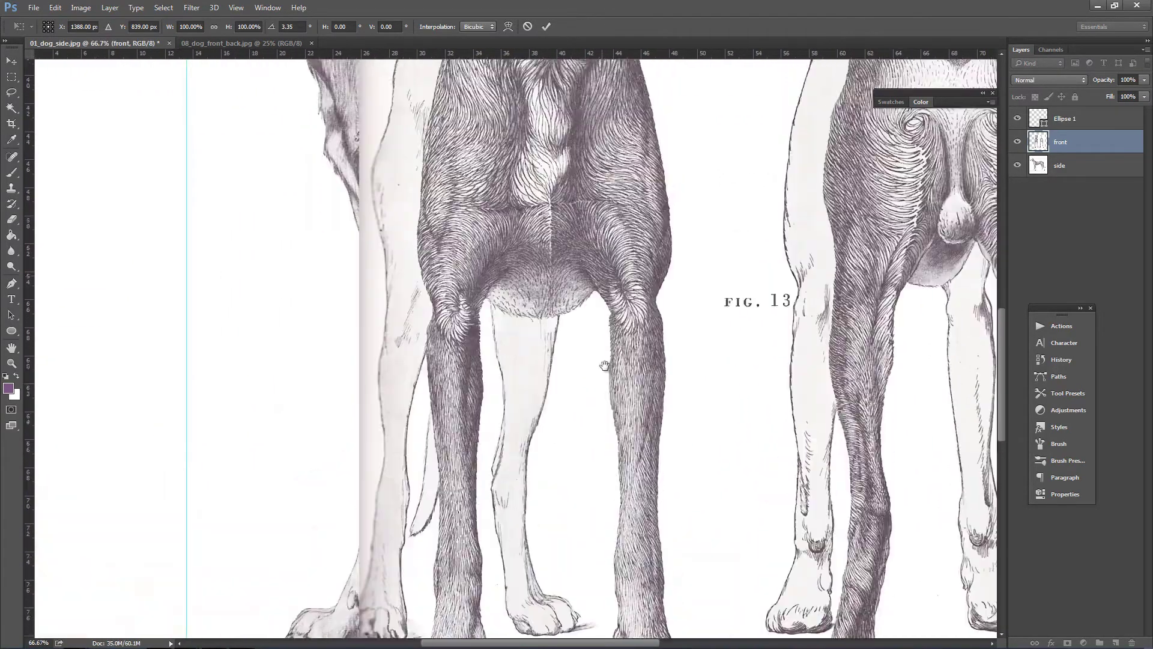
left_click_drag(580, 66, 543, 432)
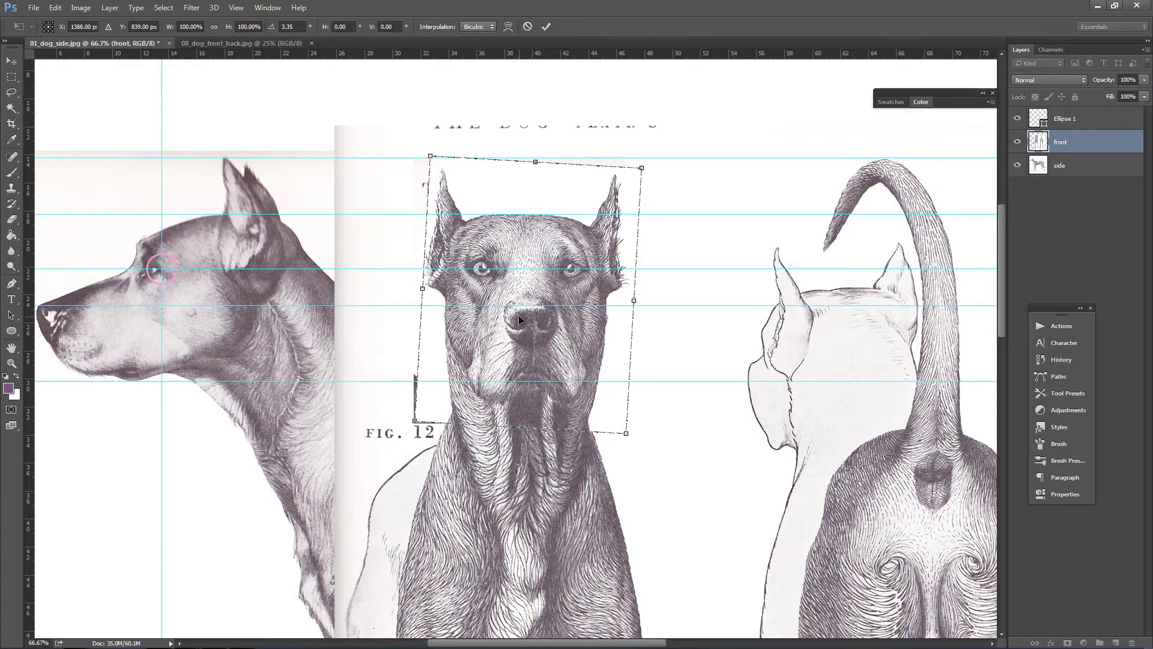
key("Return")
scroll(805, 403, "left", 5)
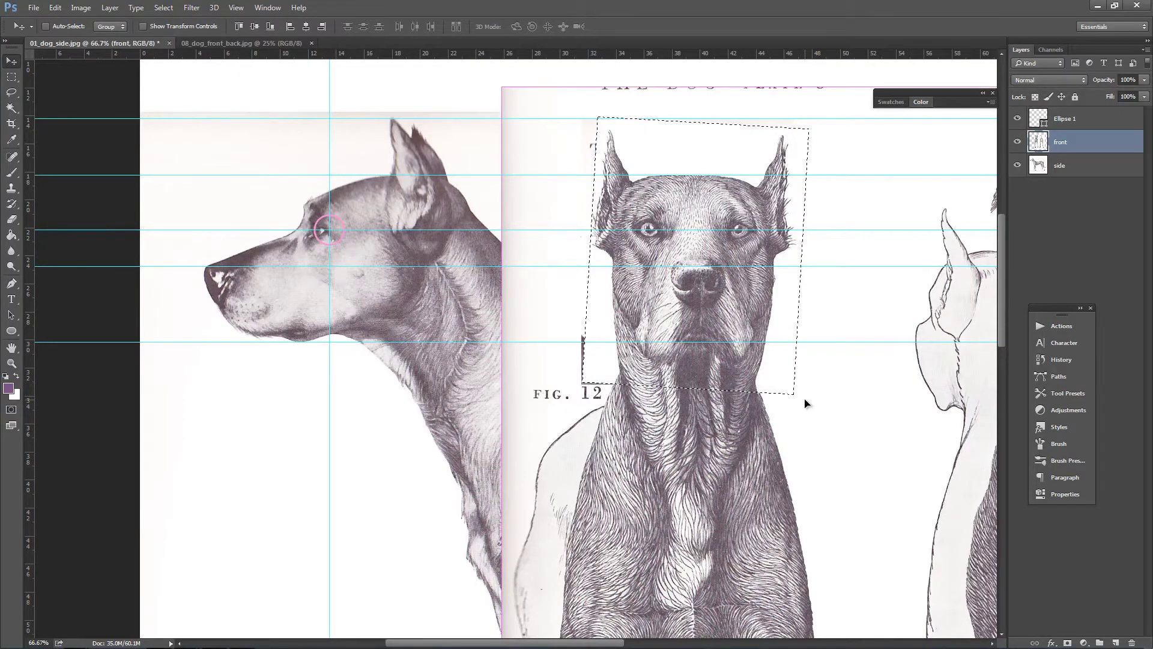
key("ctrl+d")
- Add a vertical guide through the middle of the front-facing dog's face and check it against the eyes and nose
scroll(811, 408, "down", 2)
scroll(811, 409, "right", 4)
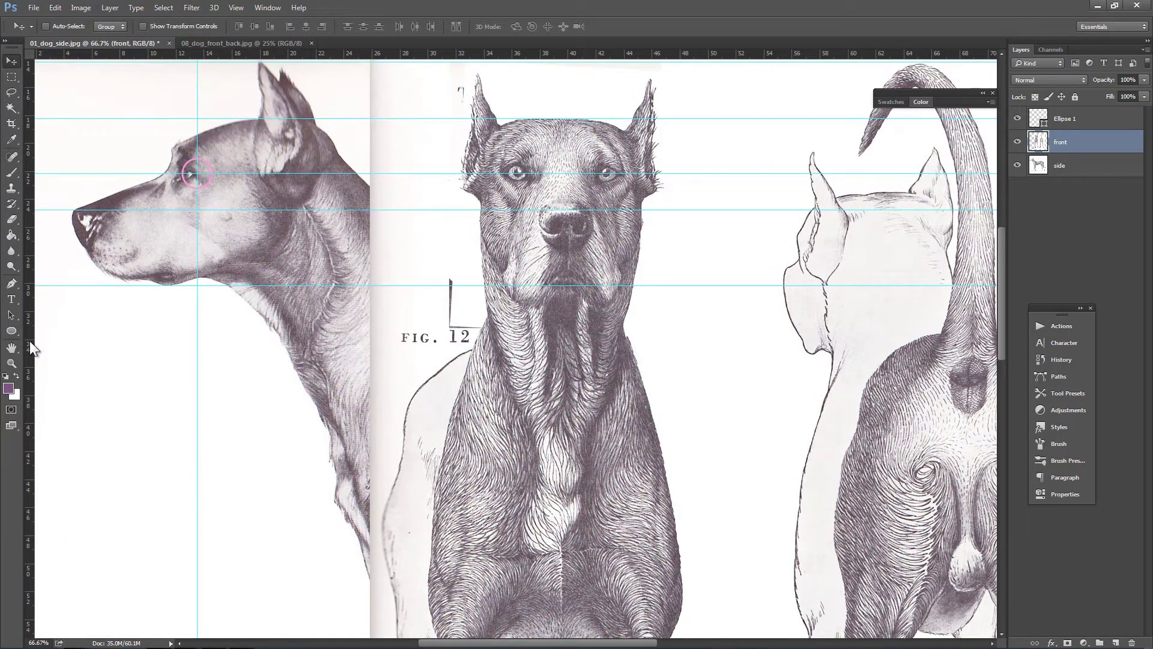
left_click_drag(30, 341, 567, 327)
key("z")
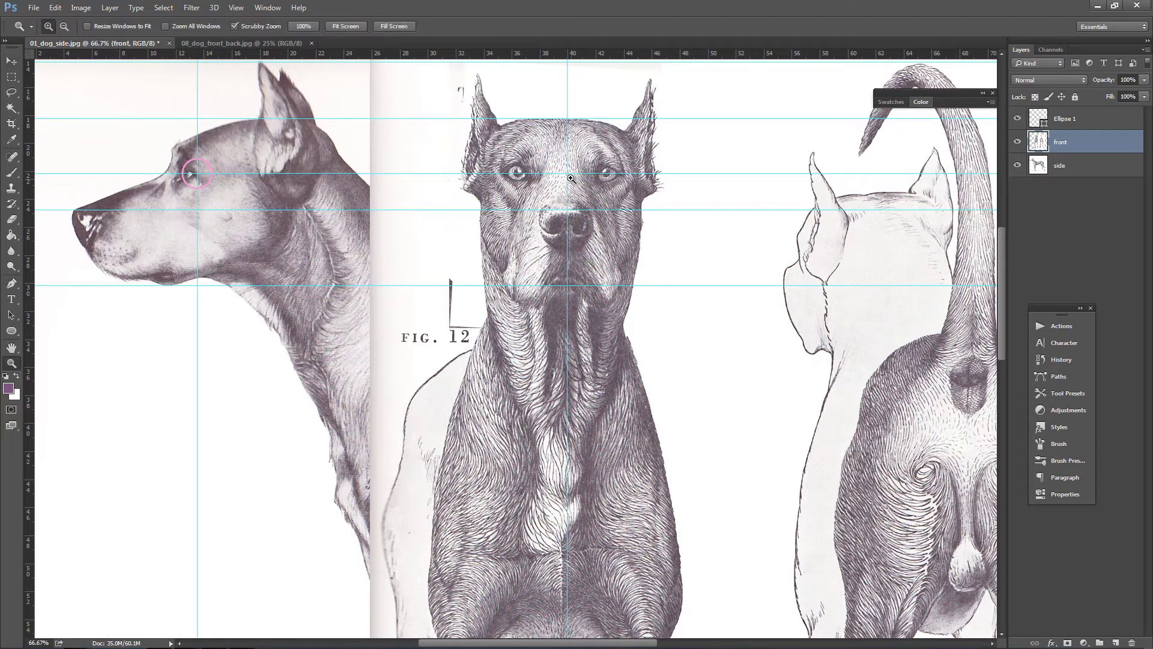
left_click_drag(571, 179, 575, 244)
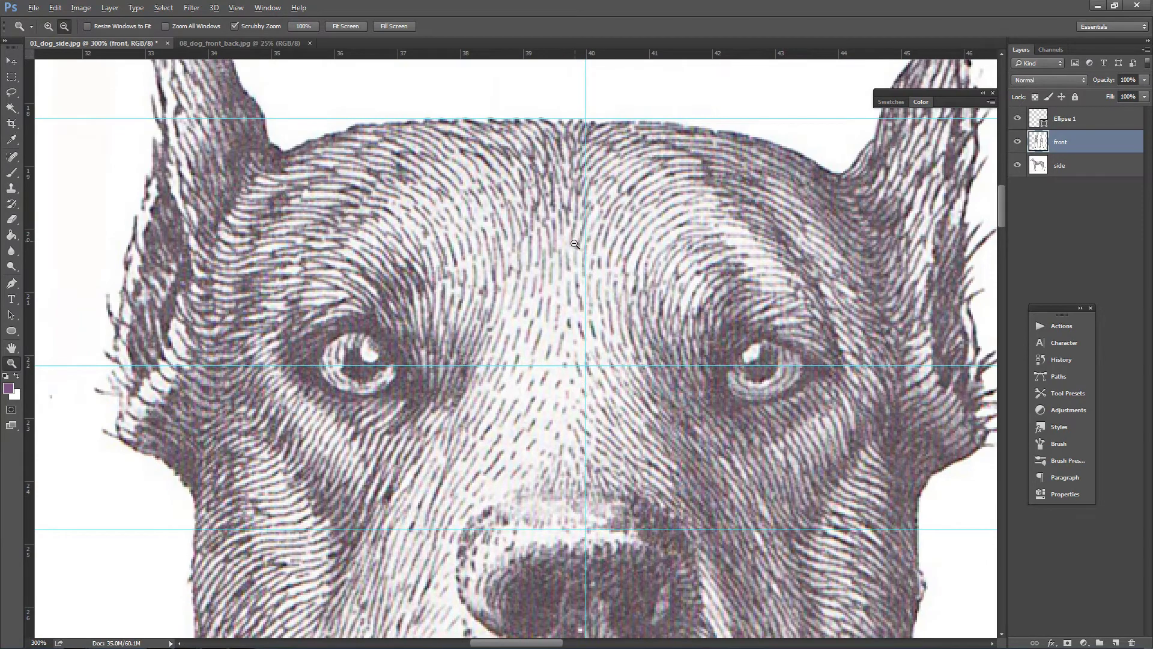
left_click(575, 244, "alt")
left_click(575, 244, "alt")
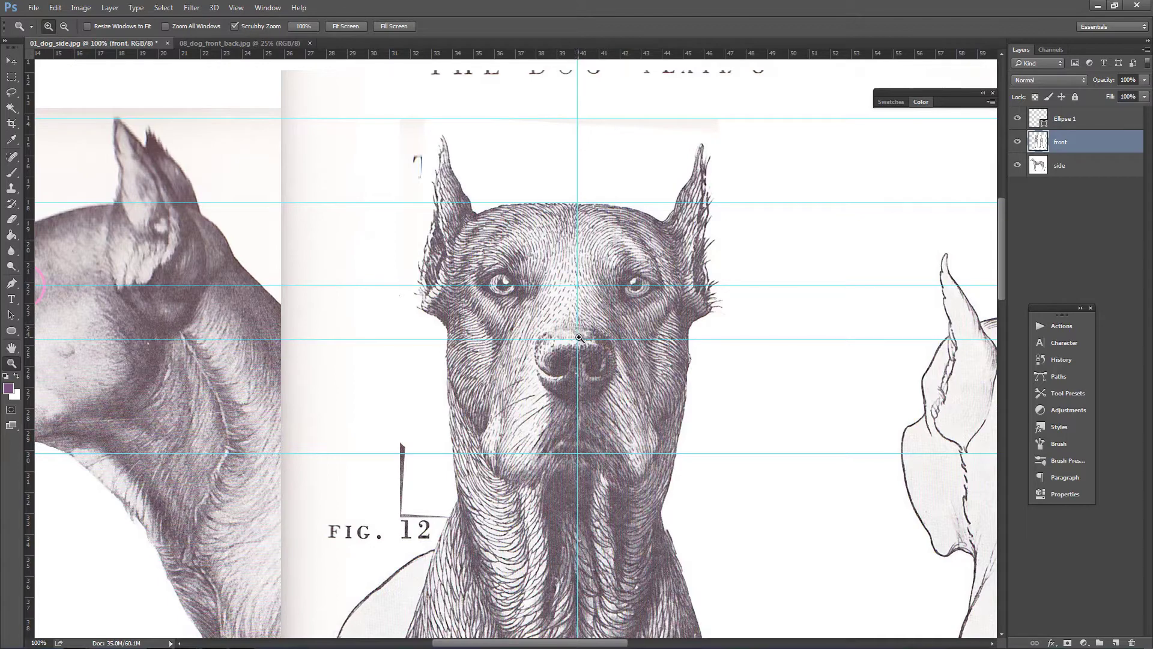
- Shift the new vertical guide slightly left so it runs through the centre of the dog's nose
key("v")
double_click(579, 331)
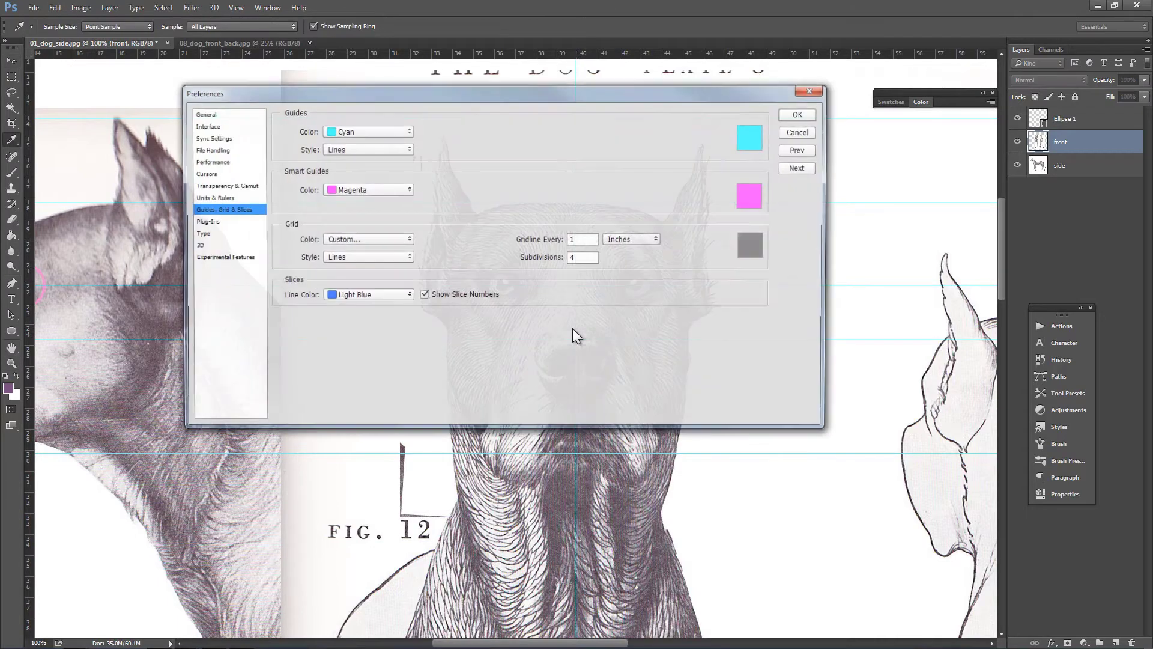
left_click(794, 132)
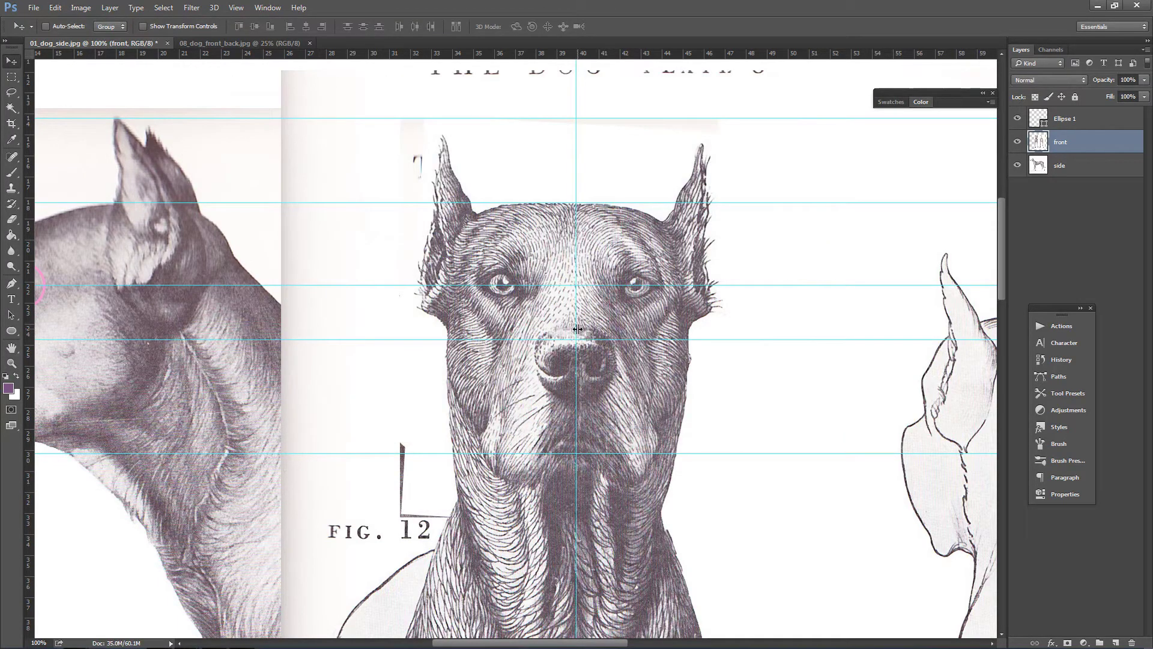
left_click_drag(576, 328, 575, 310)
left_click_drag(575, 377, 575, 378)
- Copy the left half of the front-facing dog, up to the centre guide, to a new layer named front_mirror
key("z")
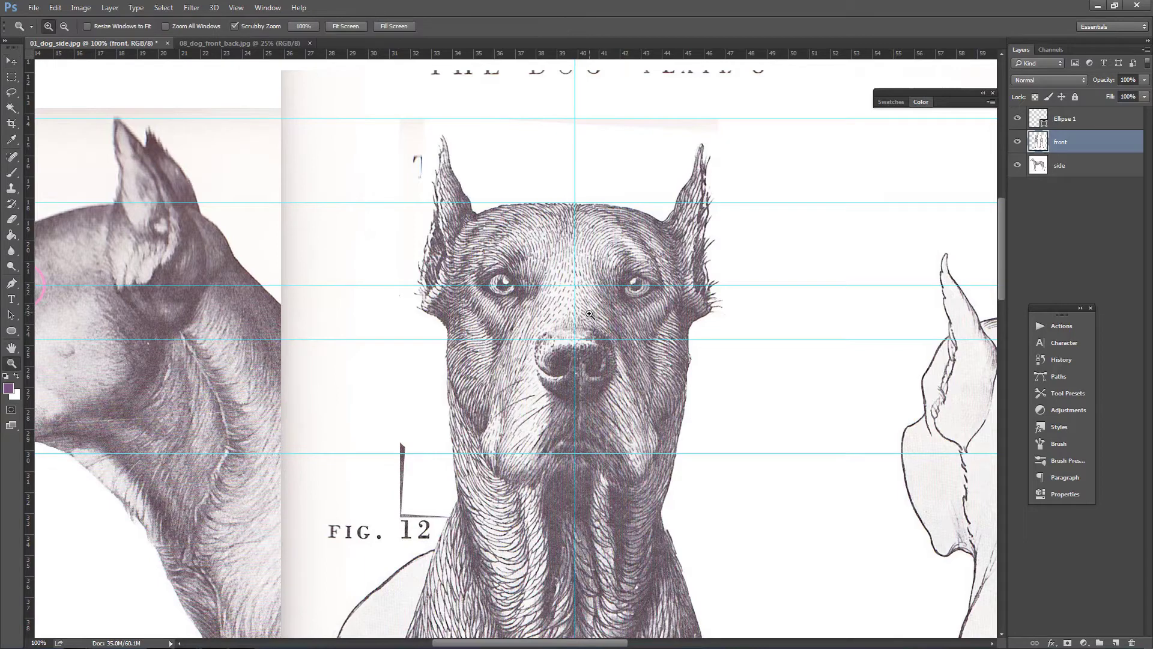
left_click(344, 27)
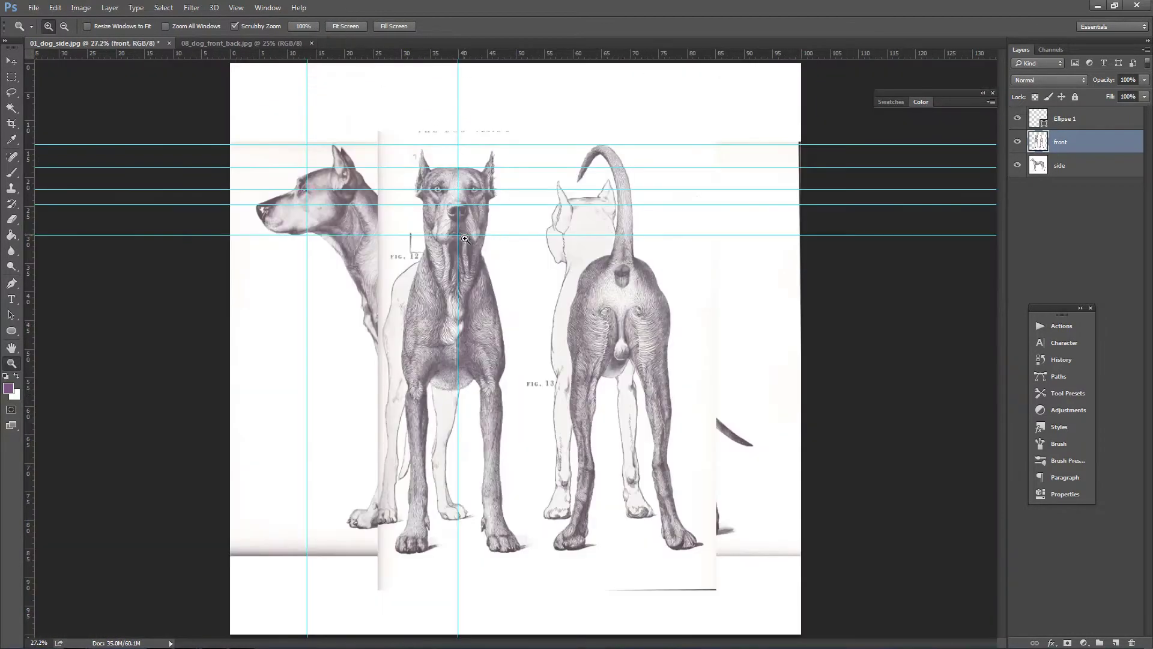
key("m")
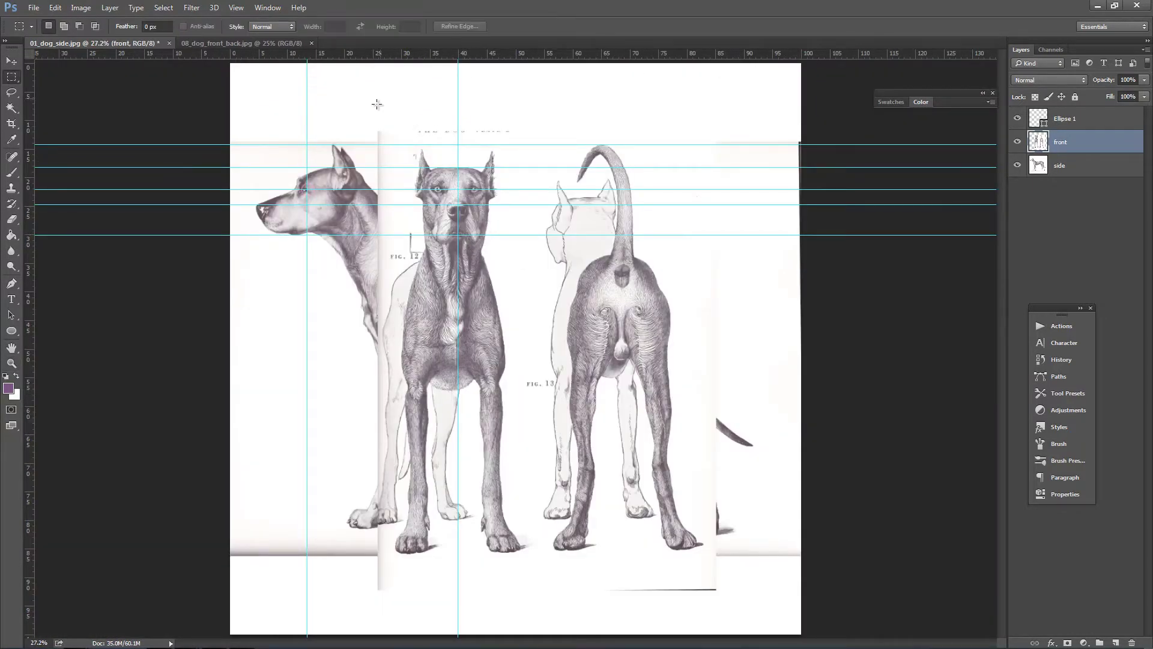
left_click_drag(230, 64, 461, 611)
key("ctrl+j")
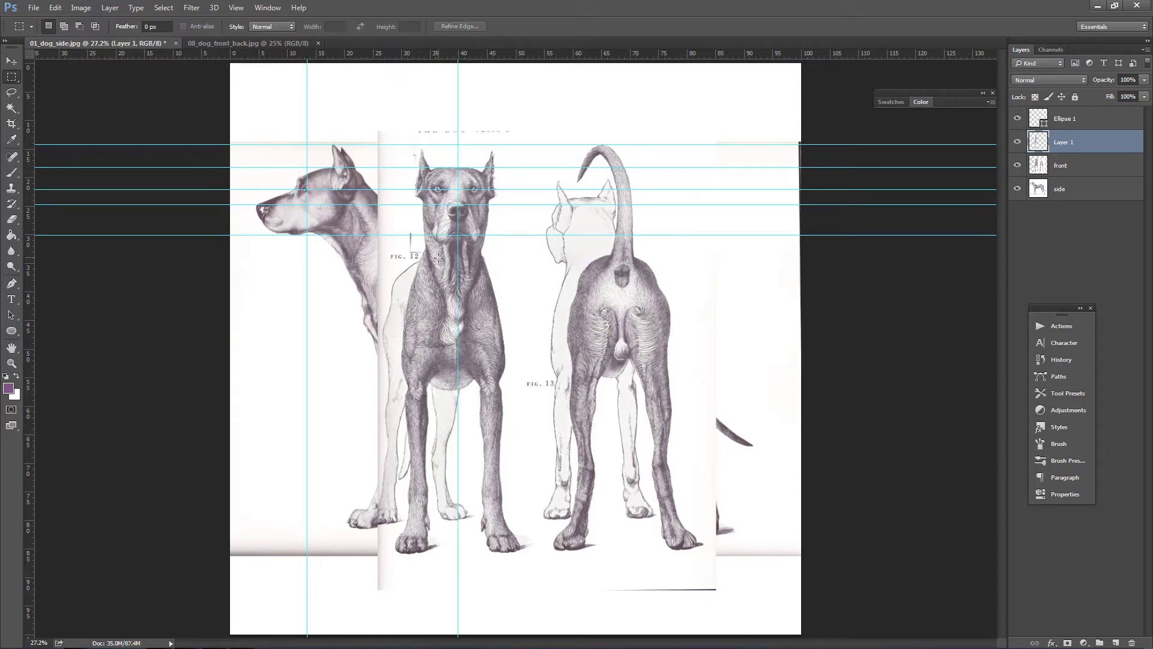
double_click(1074, 142)
type("front_mirror")
key("Return")
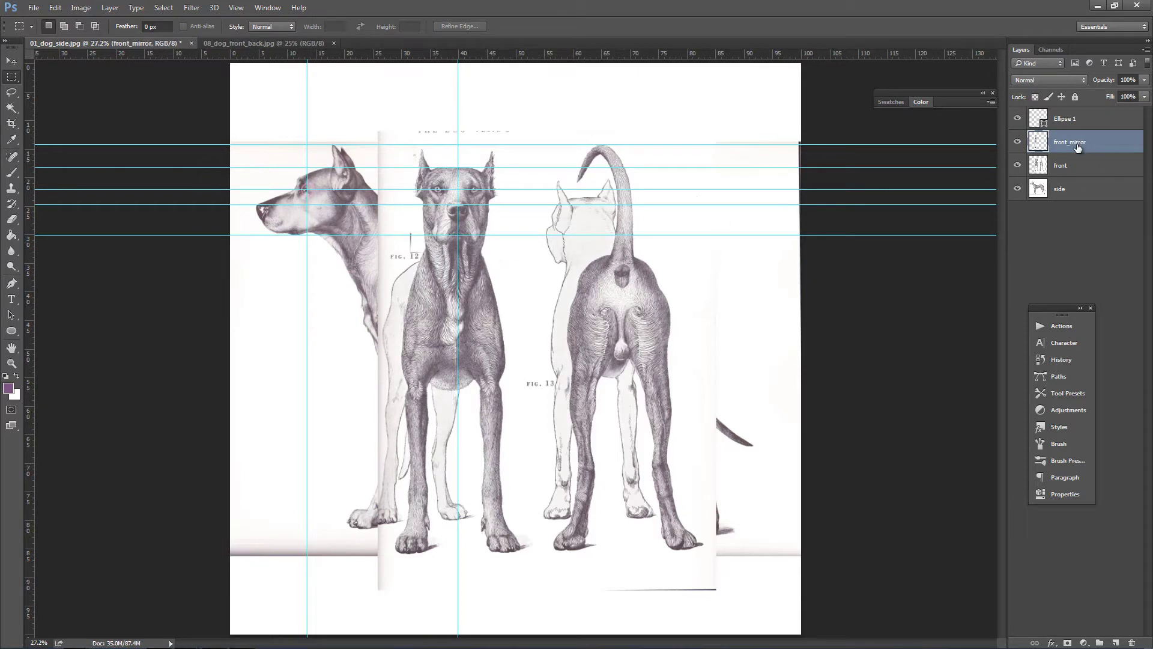
- Mirror the front_mirror layer across the centre guide by moving its reference point there and setting the width to -100%
key("ctrl+t")
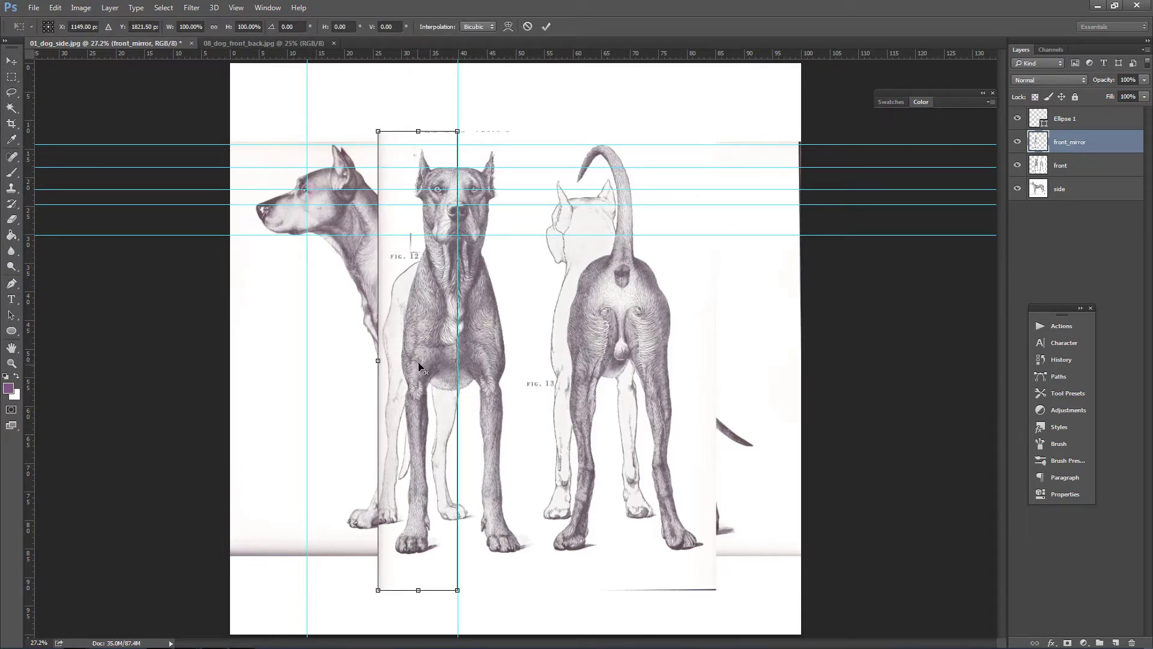
left_click_drag(418, 361, 457, 361)
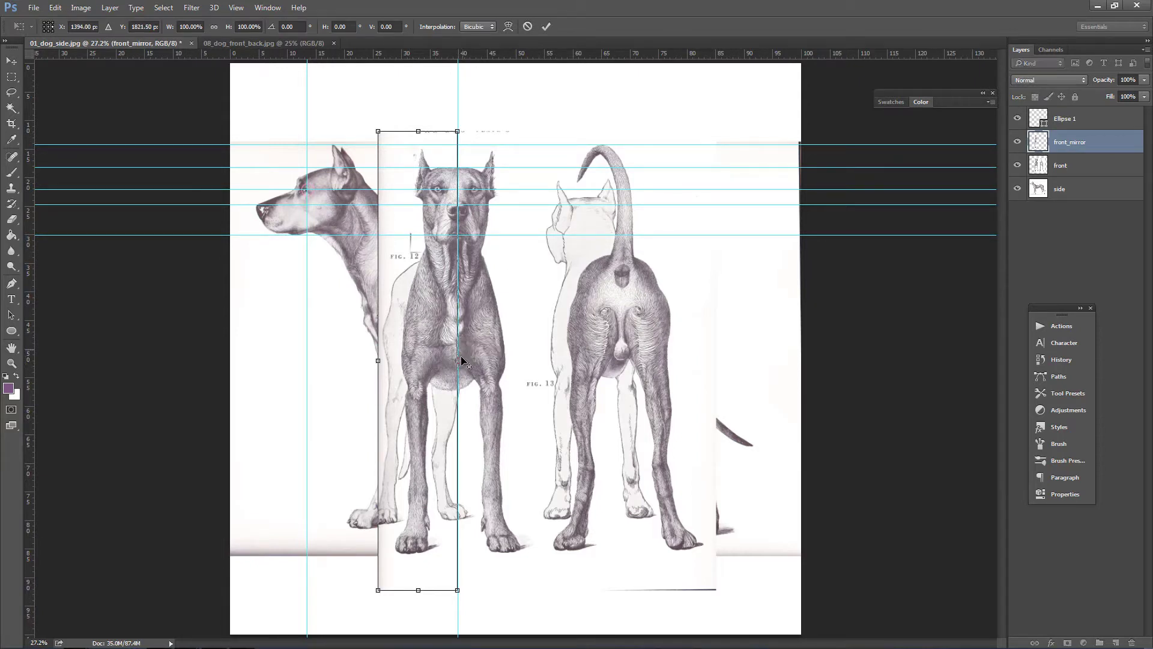
left_click(183, 27)
type("-")
key("Return")
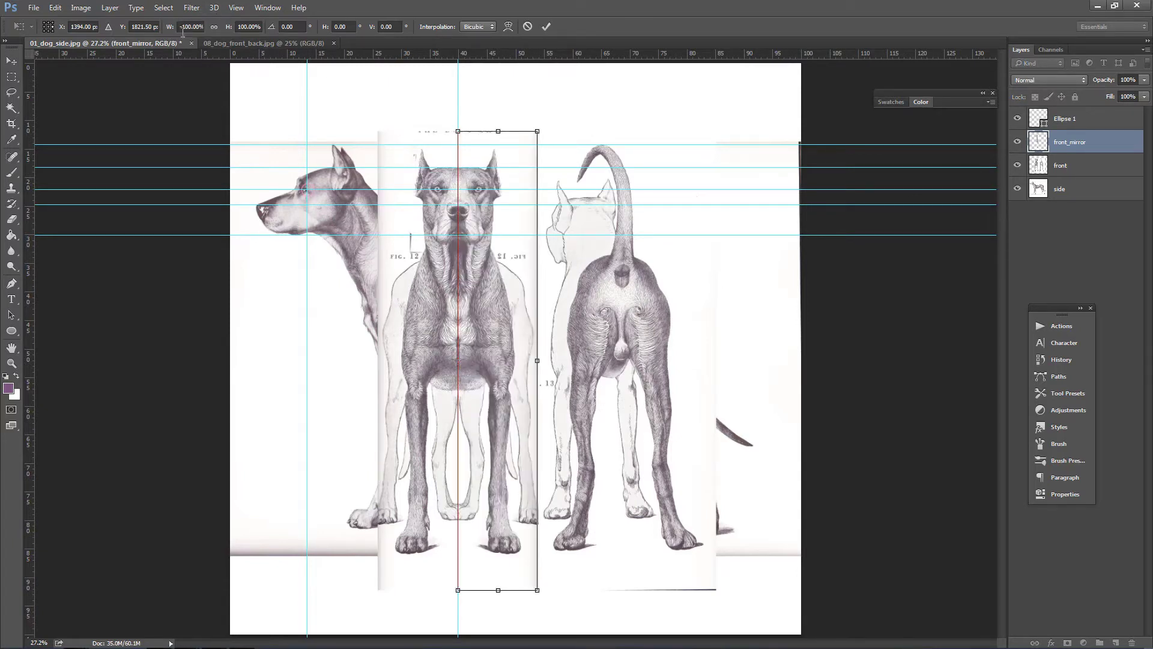
key("Return")
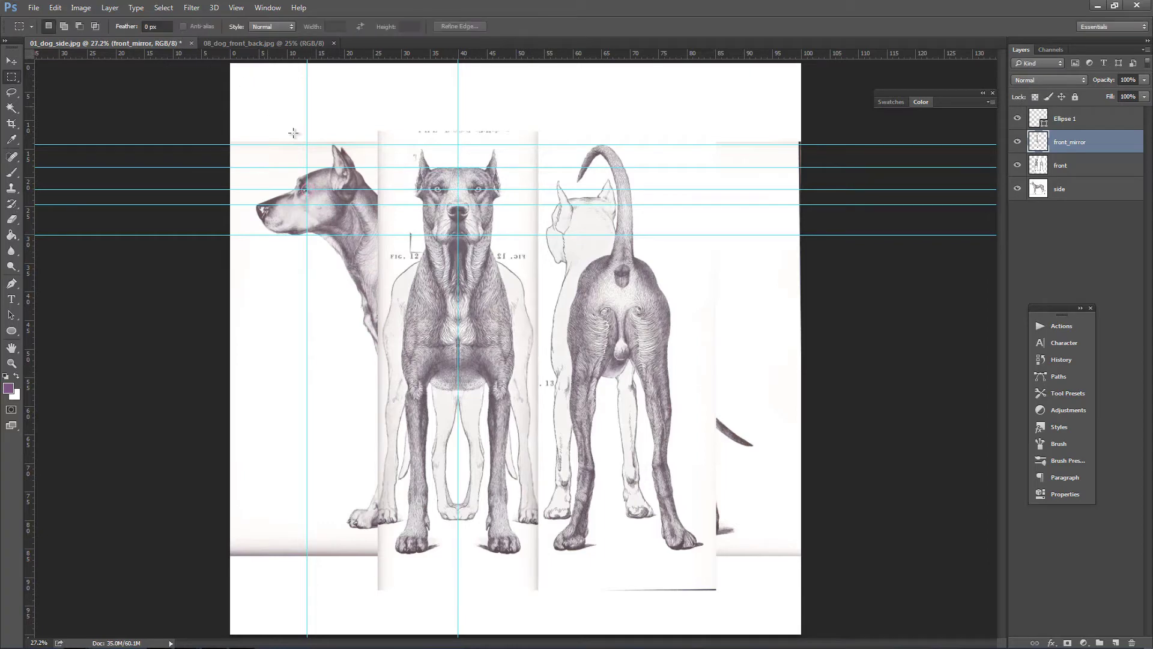
key("z")
left_click(468, 309)
left_click(468, 309)
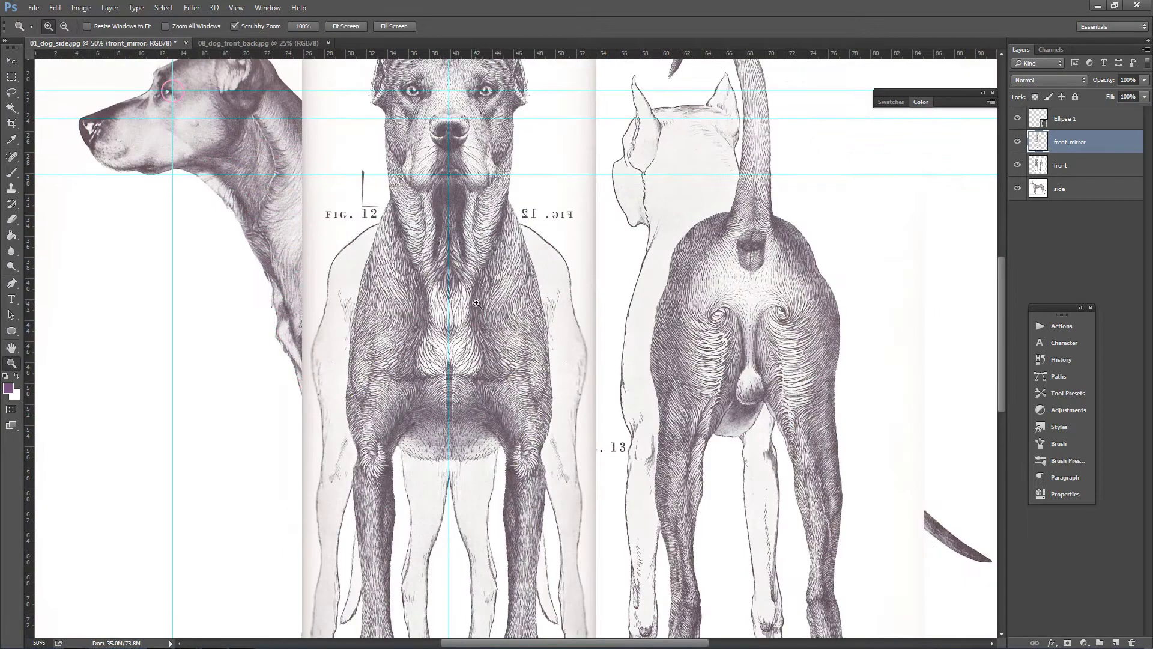
- Compare the front-facing dog with the front_mirror layer hidden and shown to judge the symmetry of its head and chest
left_click_drag(475, 252, 493, 329)
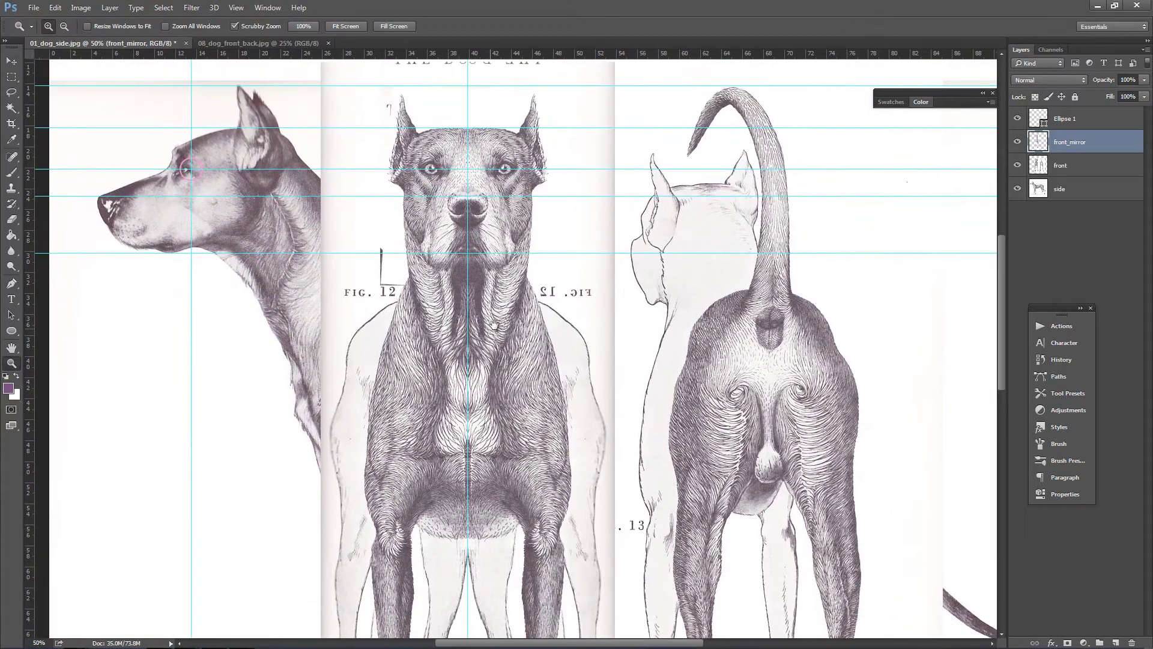
left_click(1017, 142)
left_click(1018, 143)
left_click(1018, 142)
left_click(1017, 142)
left_click(1017, 143)
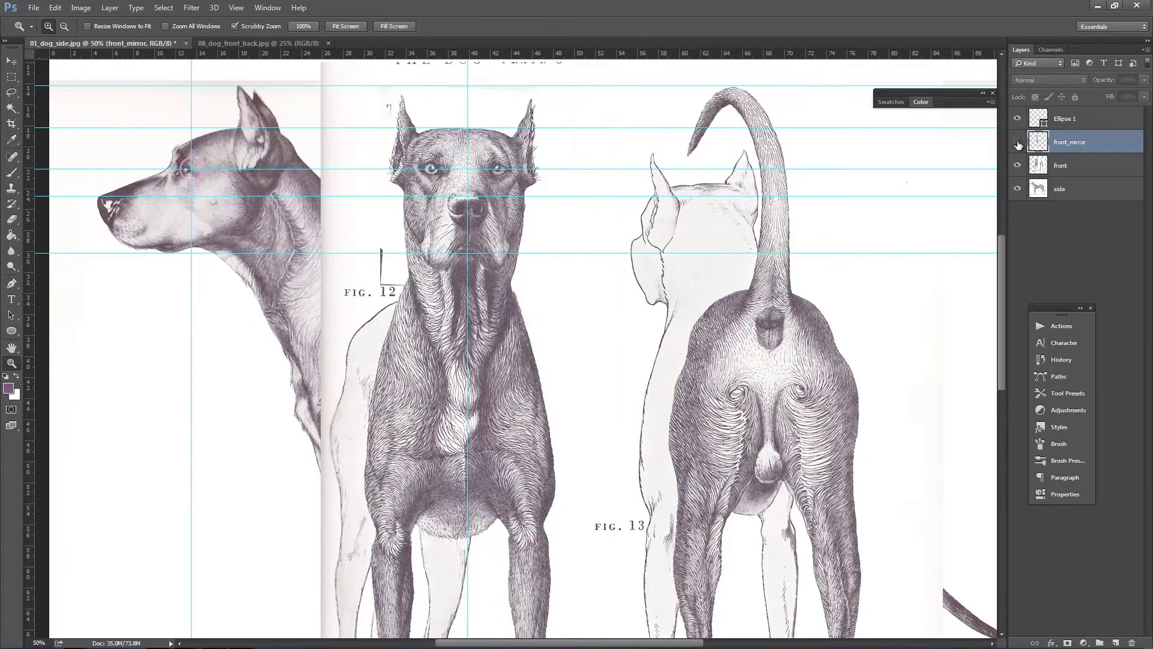
left_click(1018, 143)
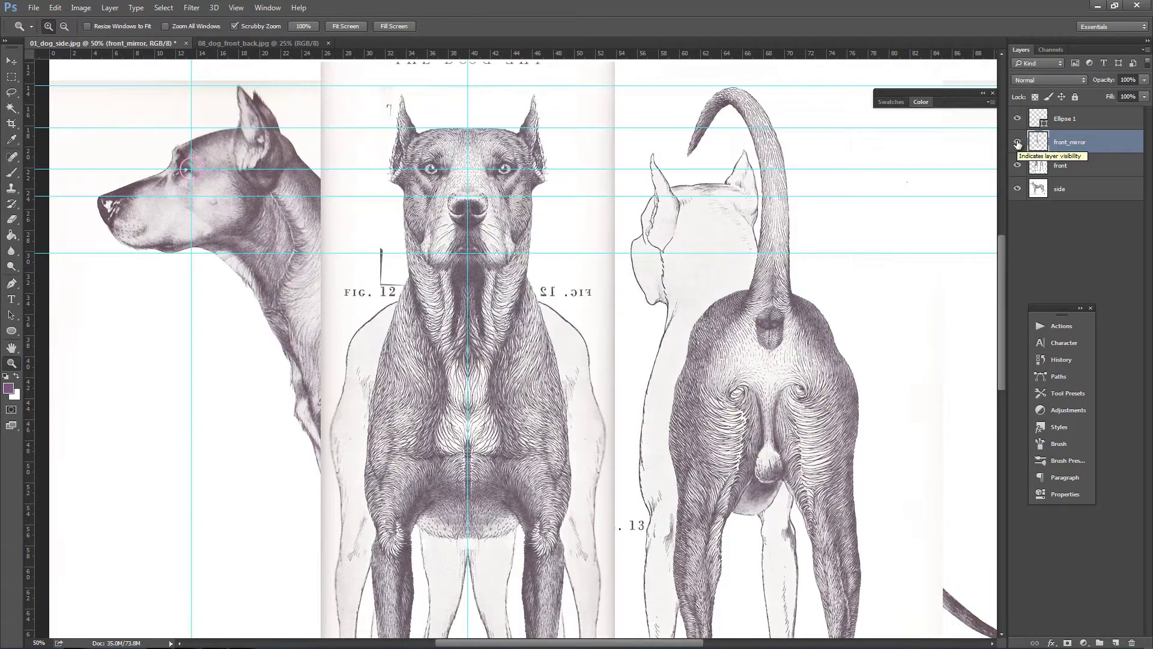
left_click(1018, 142)
left_click(1018, 143)
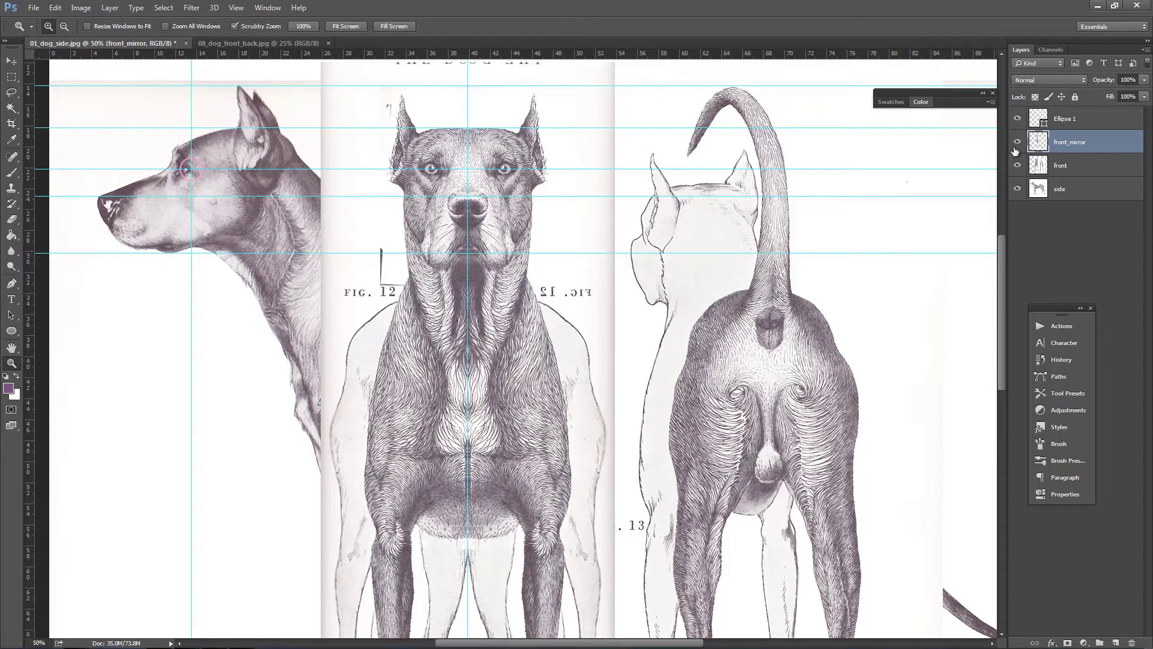
- Step through the document history and revert to the rectangular selection made before the front_mirror layer was copied
left_click(1035, 359)
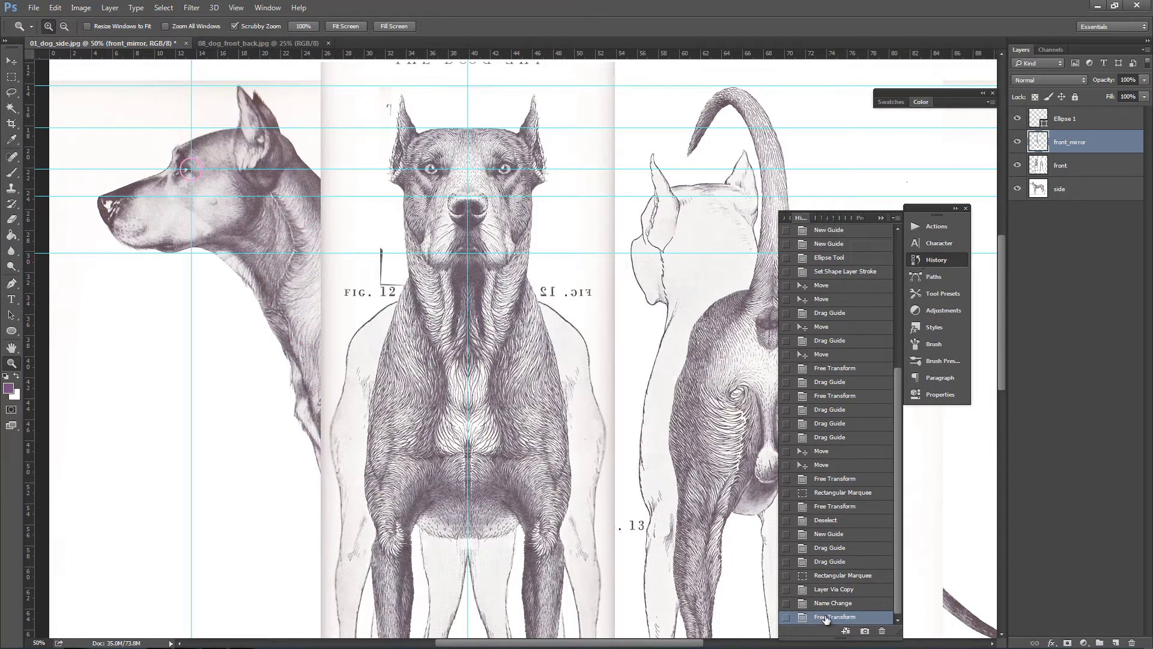
left_click(832, 493)
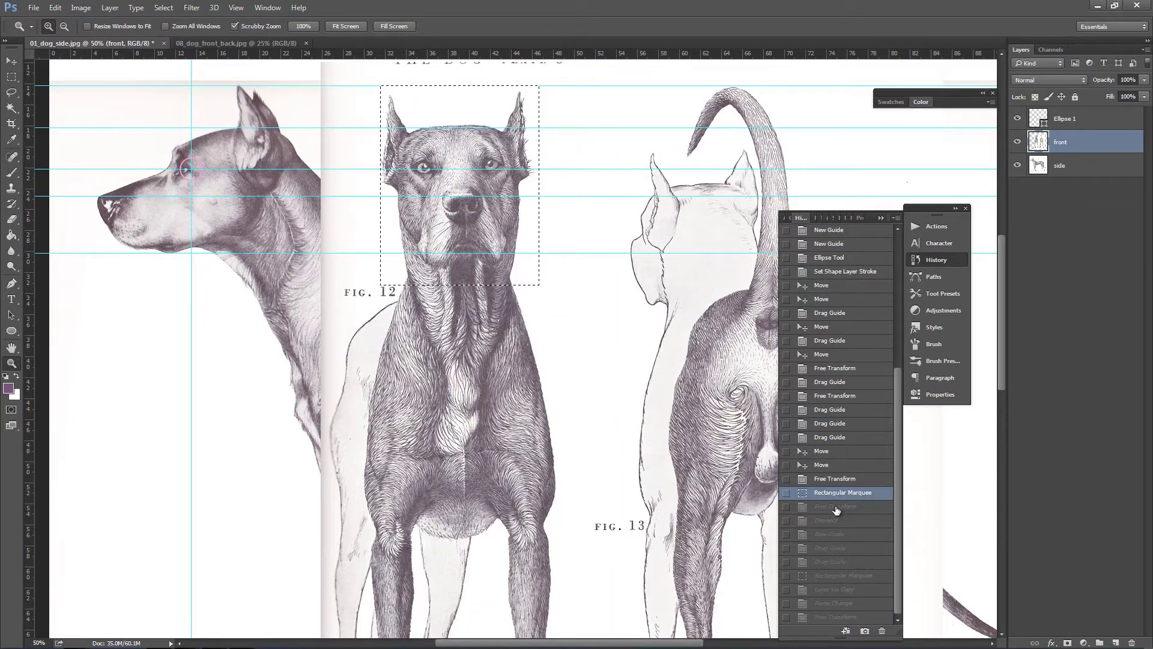
left_click(835, 508)
left_click(836, 523)
left_click(835, 537)
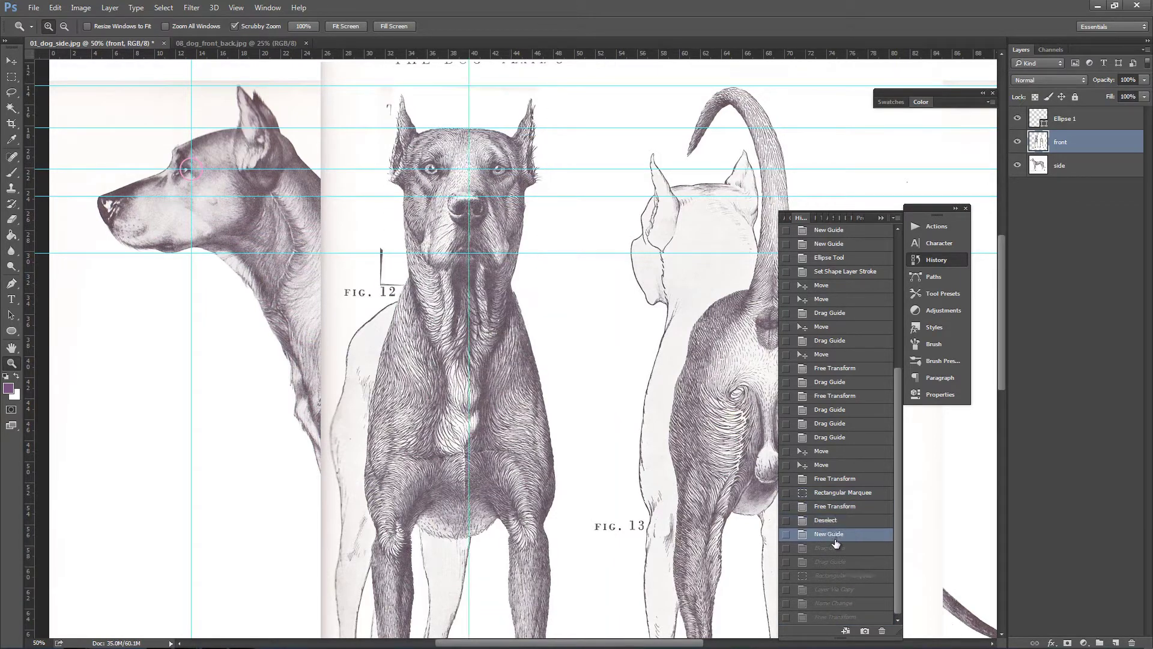
left_click(833, 577)
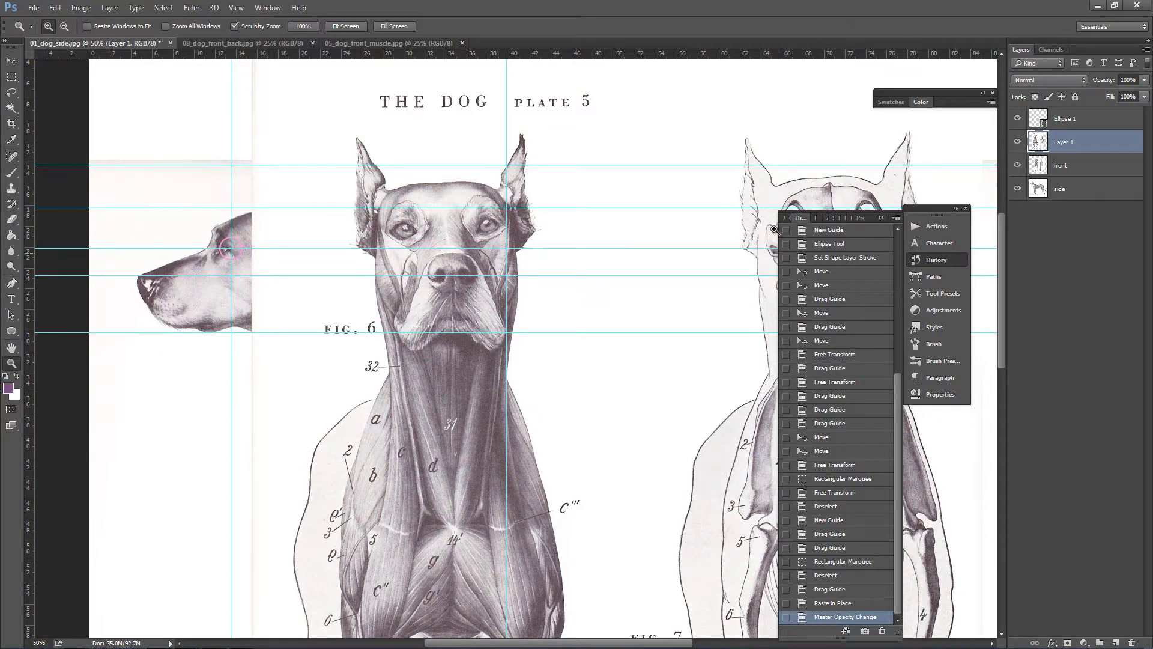
- Check the 05_dog_front_muscle.jpg source, return to the composite document and set the pasted muscle layer's opacity to 56%
left_click(420, 43)
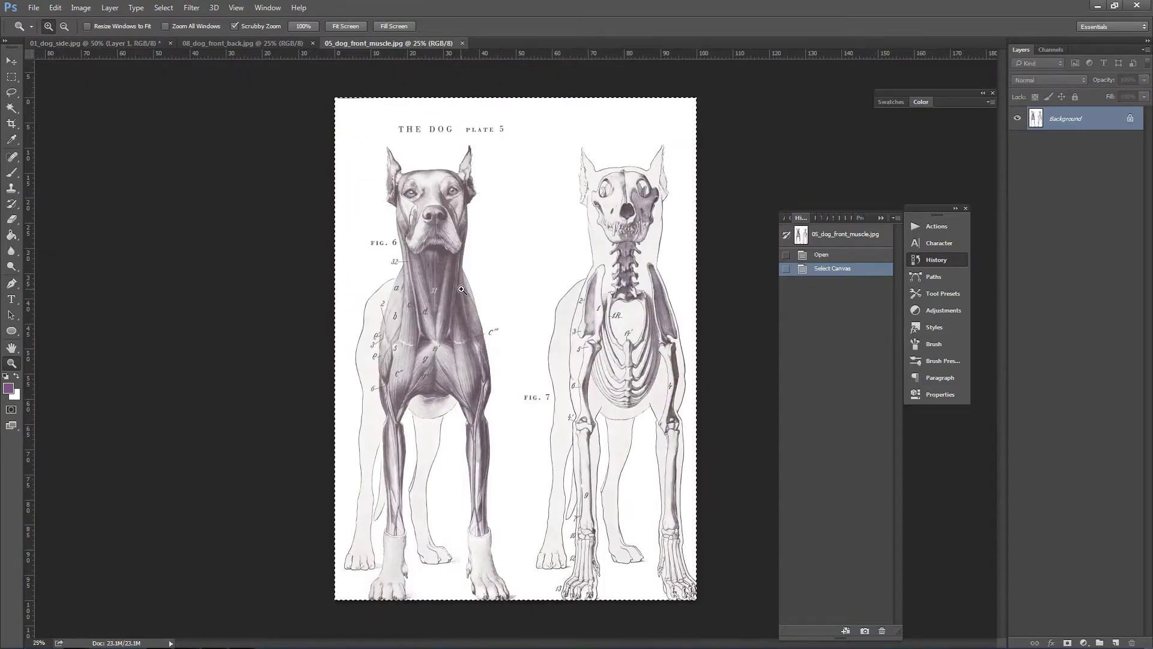
left_click(149, 44)
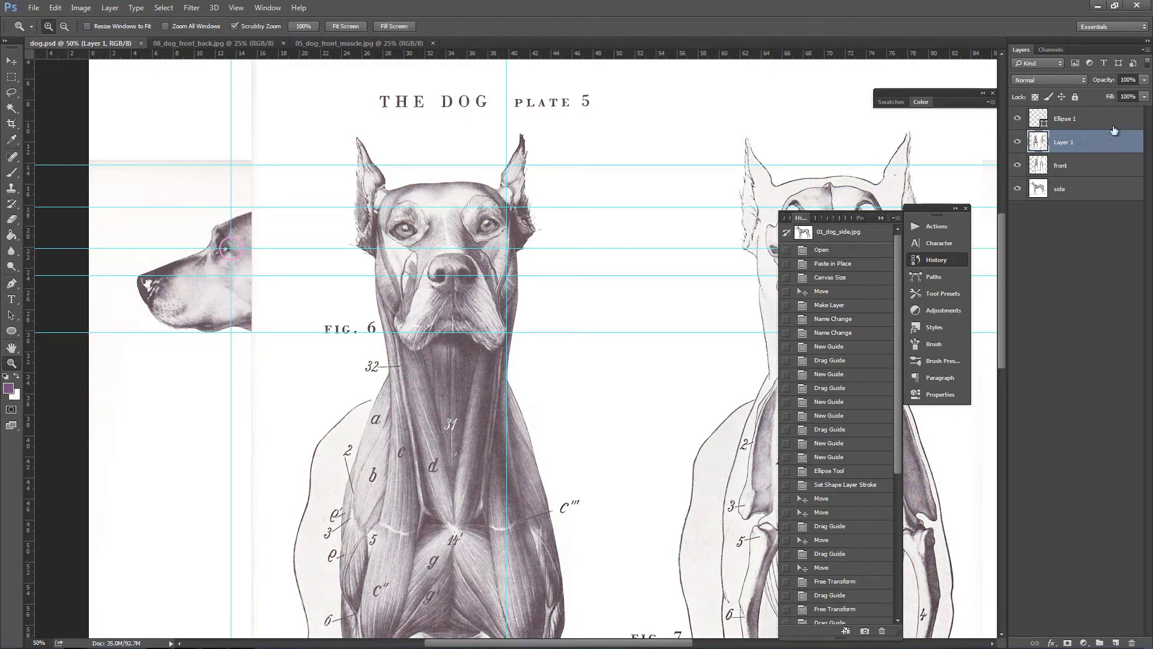
left_click(1144, 80)
left_click_drag(1105, 92, 1103, 93)
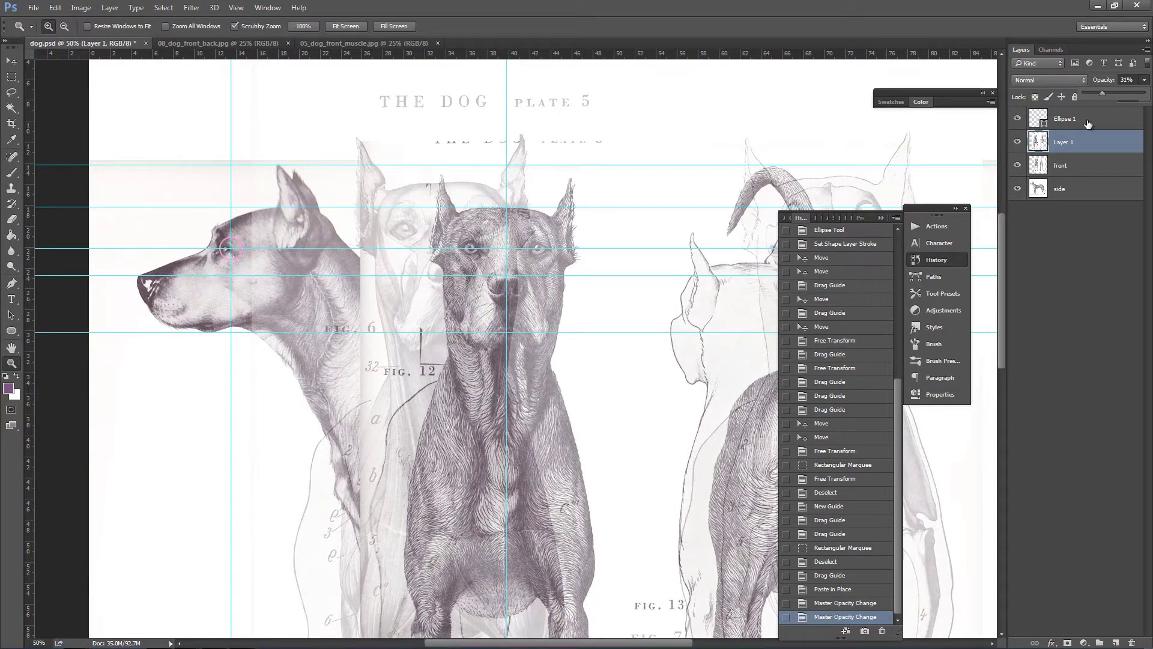
left_click_drag(1105, 95, 1116, 92)
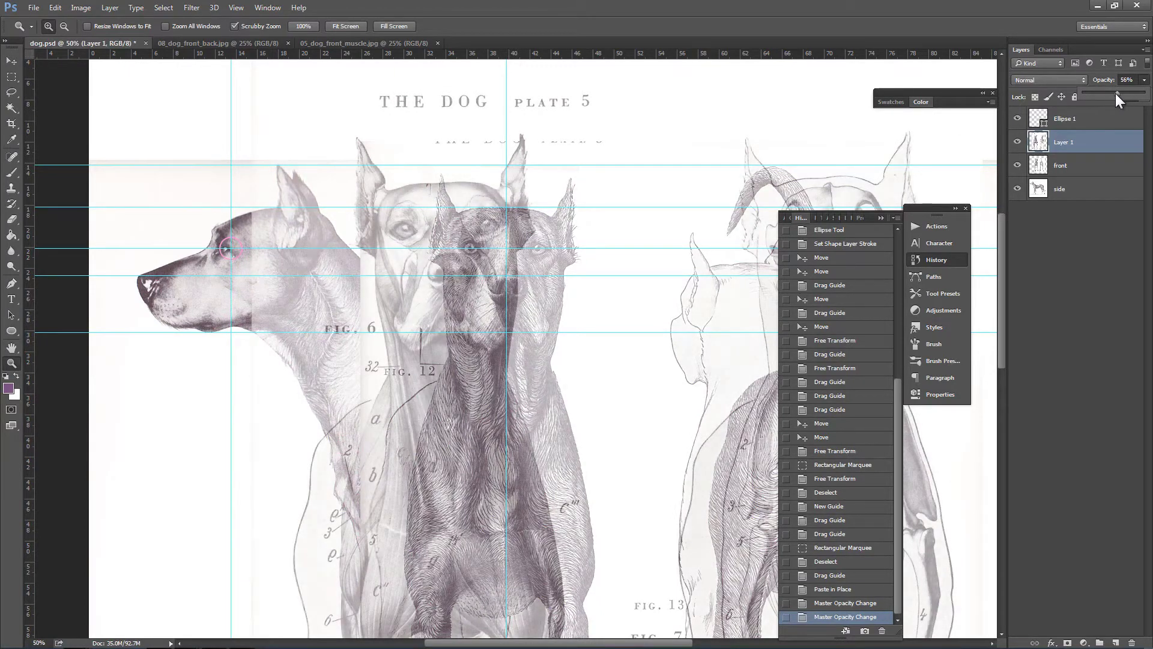
- Scale the pasted muscle-and-skeleton layer down with Free Transform and move it toward the front-facing dog's head
key("ctrl+t")
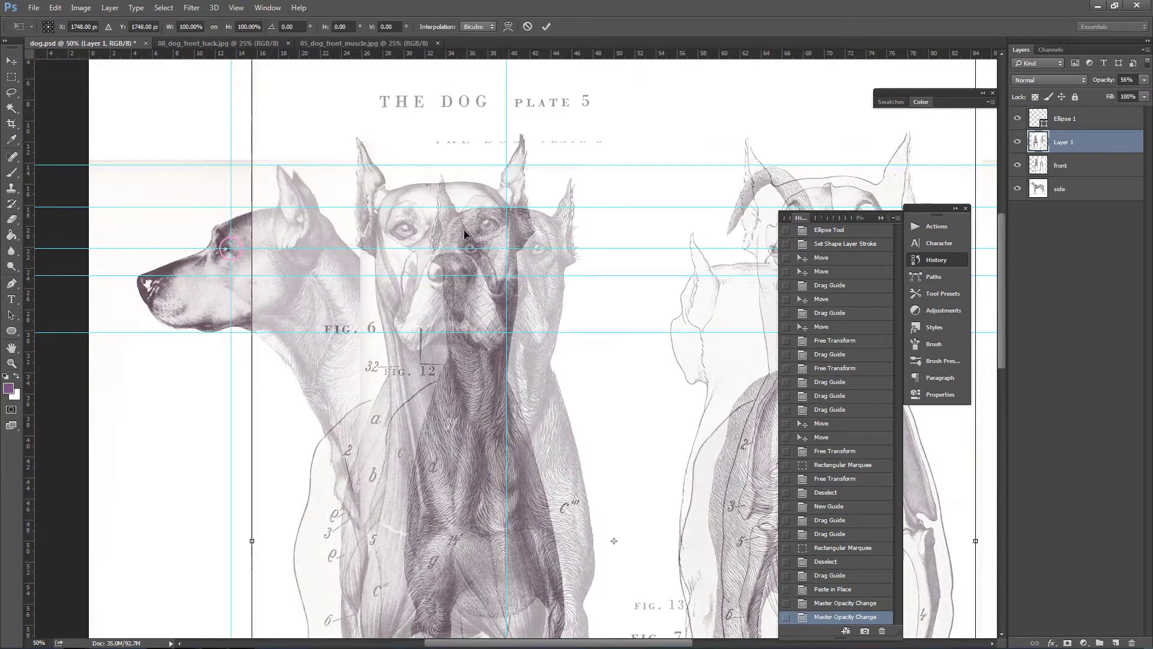
left_click_drag(350, 102, 357, 213)
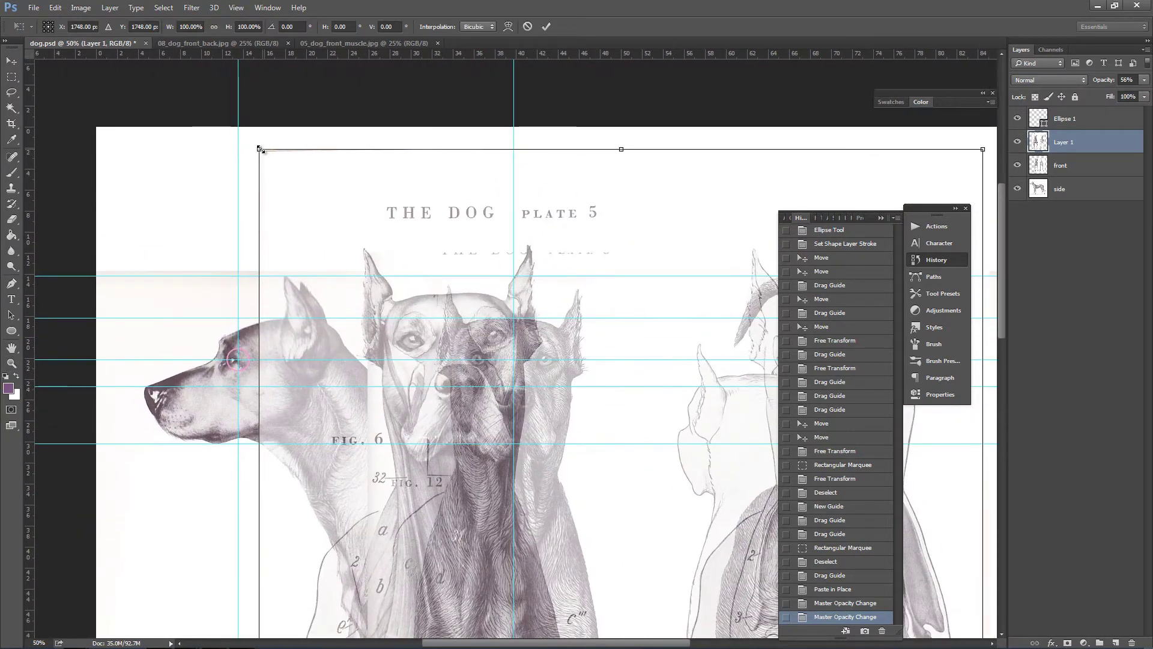
left_click_drag(258, 149, 375, 305)
left_click_drag(605, 365, 576, 242)
left_click_drag(514, 346, 519, 205)
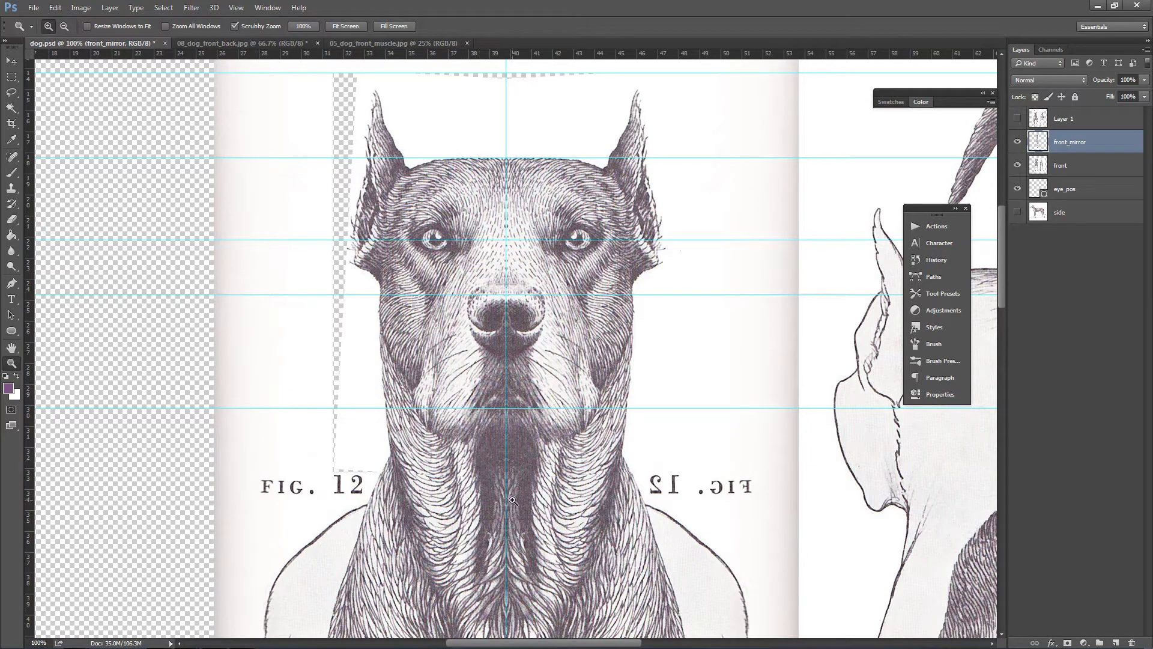
- Compare the front-facing dog's head, neck and chest with the front_mirror layer hidden and shown
left_click(1017, 142)
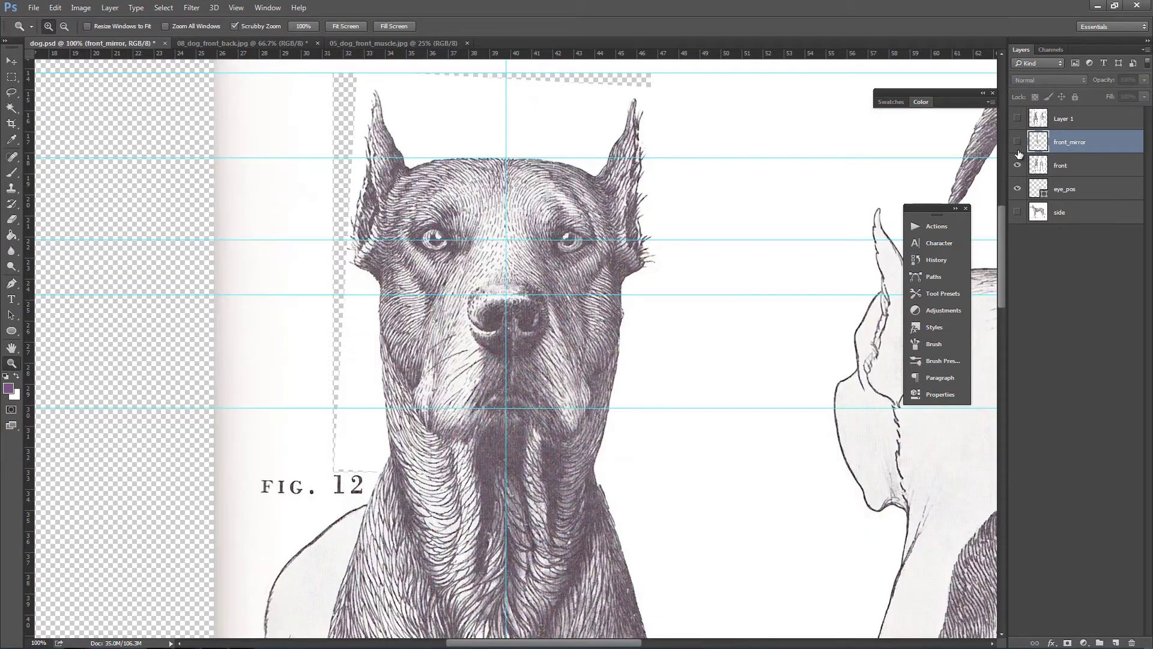
left_click(1017, 142)
left_click(1017, 142)
left_click(1017, 141)
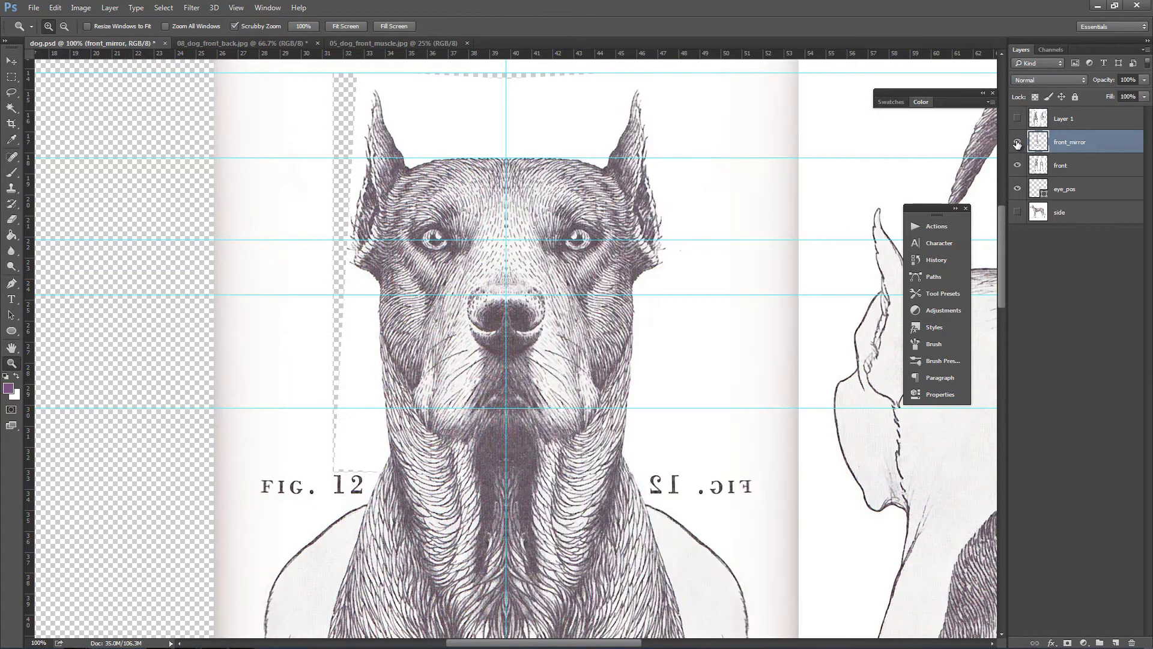
left_click(1017, 142)
scroll(671, 391, "down", 5)
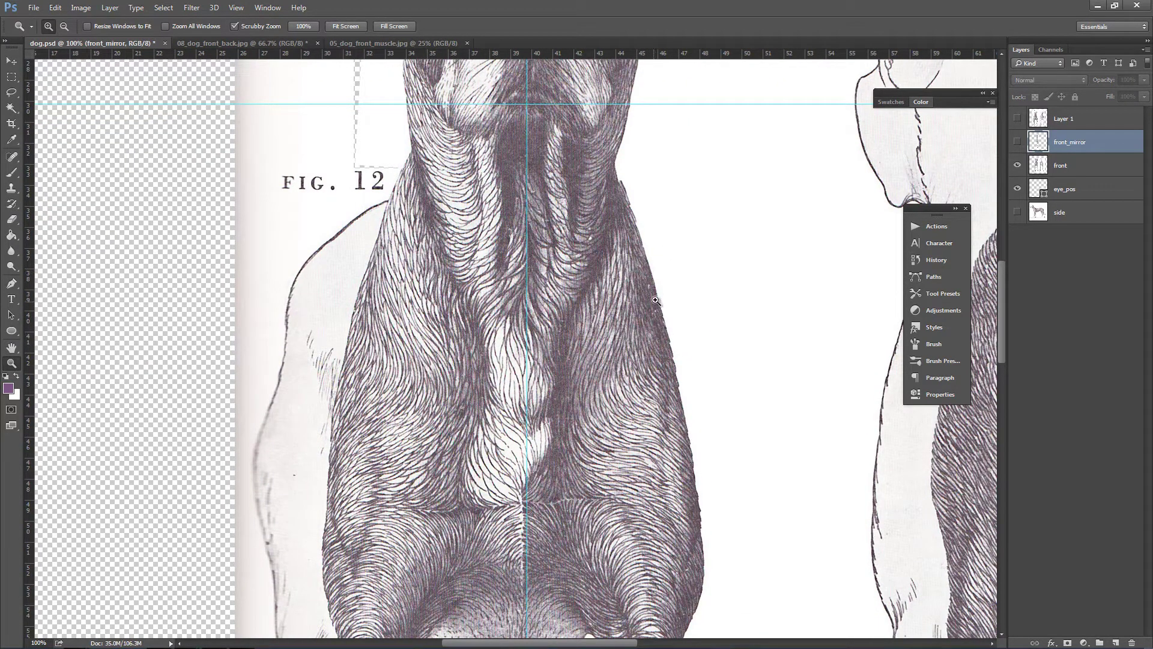
left_click(1018, 142)
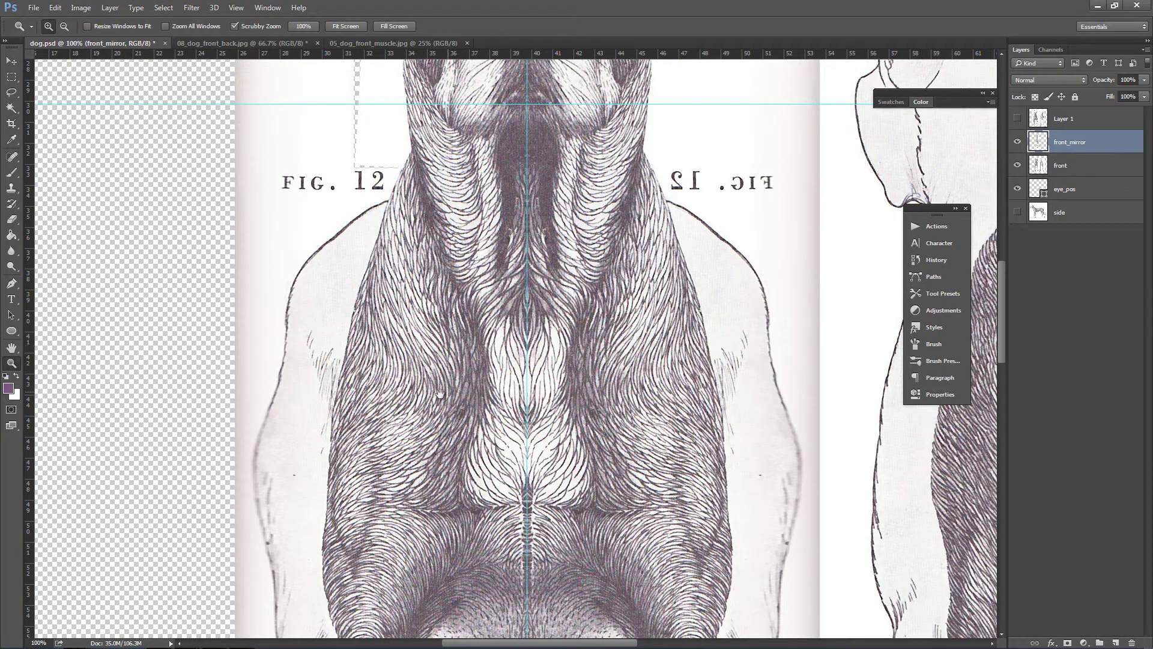
- Examine the mirrored legs and underside, then hide front_mirror and review the original front-facing dog
left_click_drag(331, 295, 492, 148)
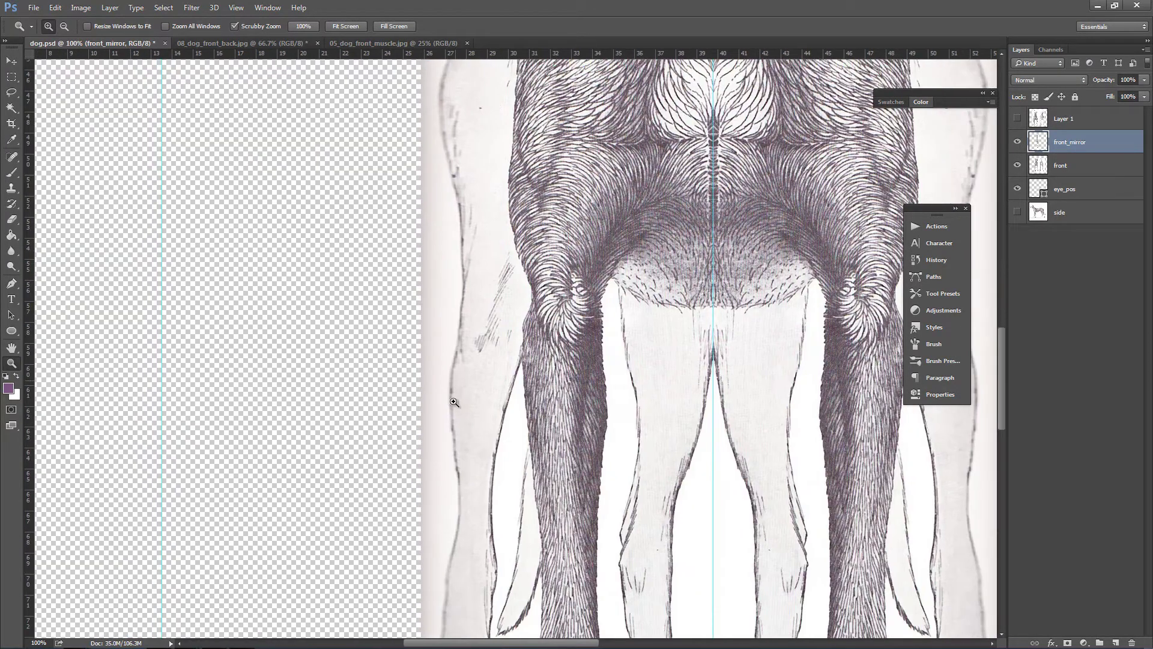
left_click_drag(457, 359, 453, 619)
left_click(1017, 142)
left_click_drag(561, 338, 570, 306)
left_click(527, 283, "alt")
left_click(553, 333, "alt")
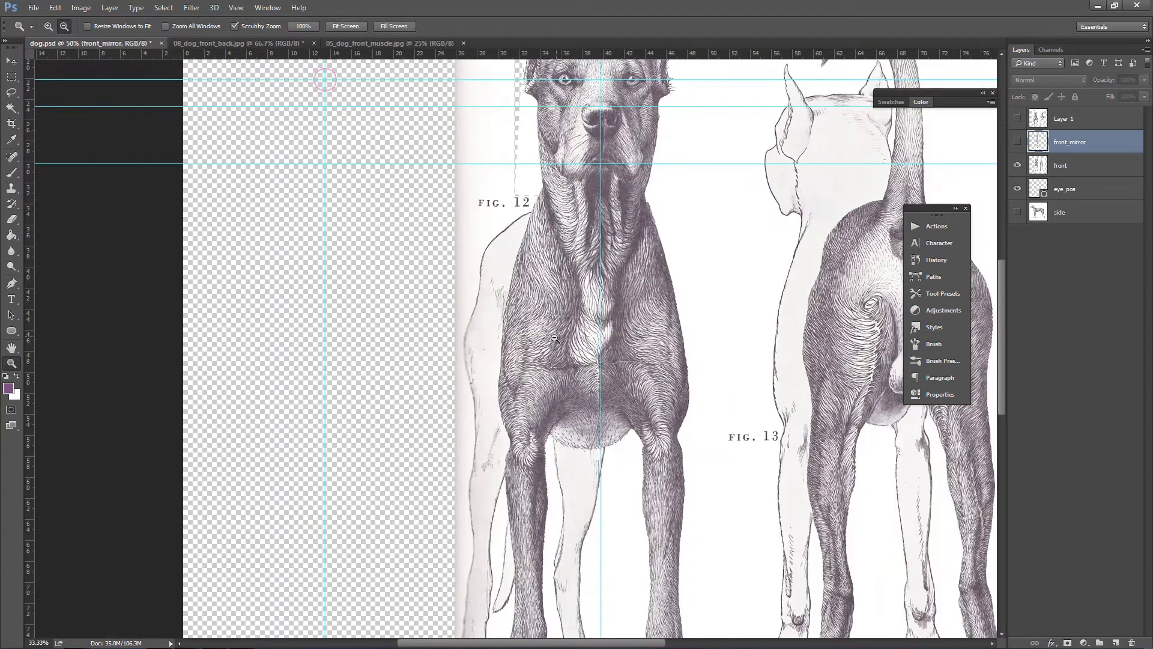
left_click(517, 254, "alt")
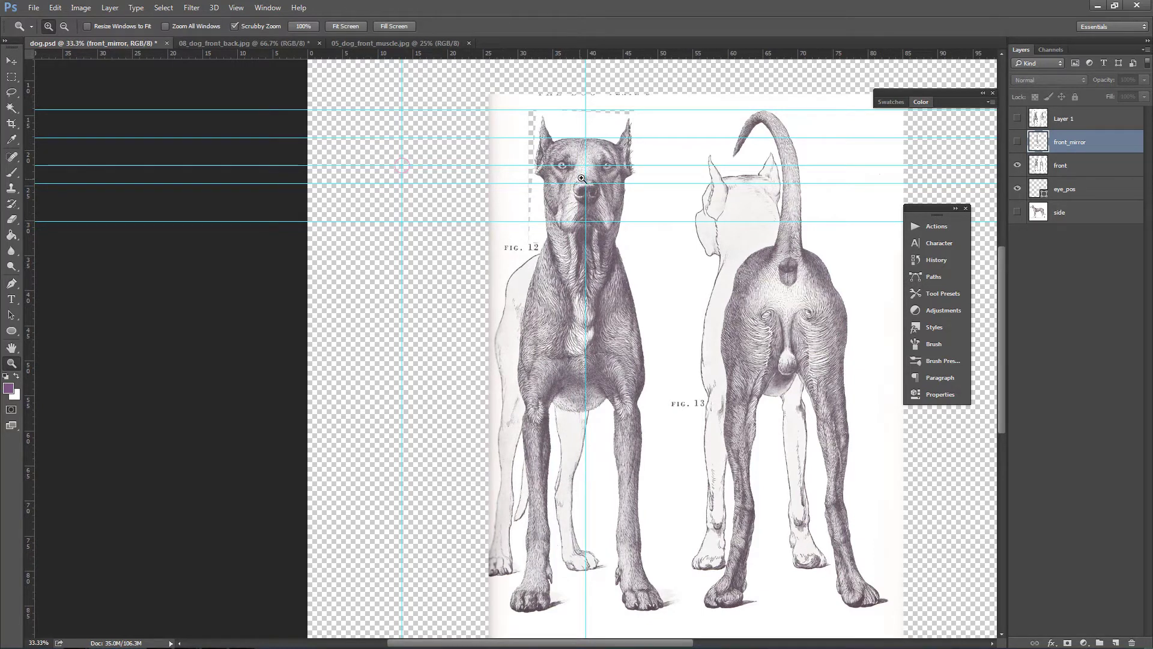
- Examine the dog's nose up close and show the front_mirror layer to compare the mirrored nose with the original
left_click(581, 178)
left_click(583, 181)
left_click_drag(586, 171, 569, 316)
left_click(553, 271)
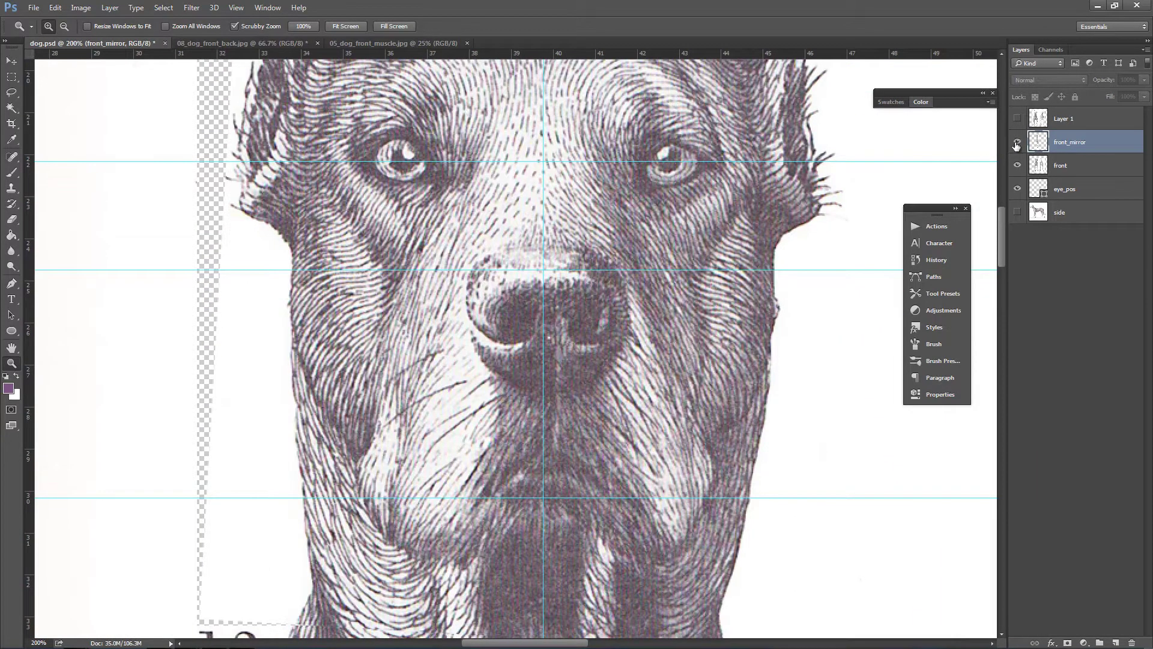
left_click(1016, 143)
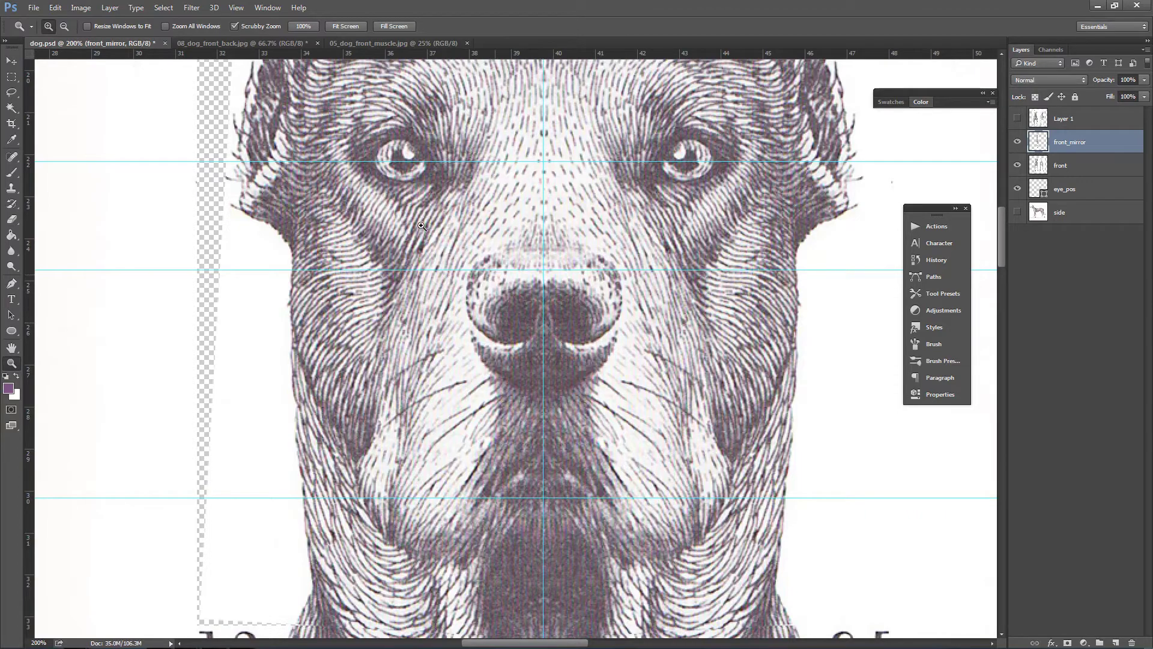
- Copy a rectangular area around the nose from 08_dog_front_back.jpg and paste it into dog.psd as a new layer
left_click(289, 46)
left_click_drag(485, 247, 520, 222)
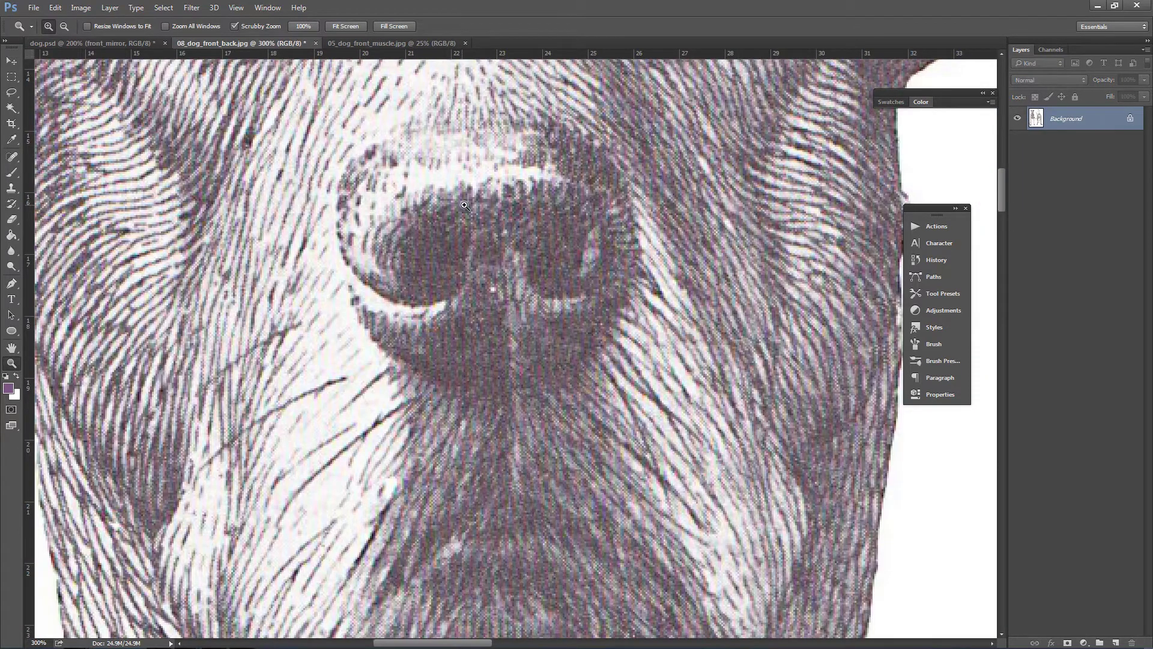
left_click(466, 207, "alt")
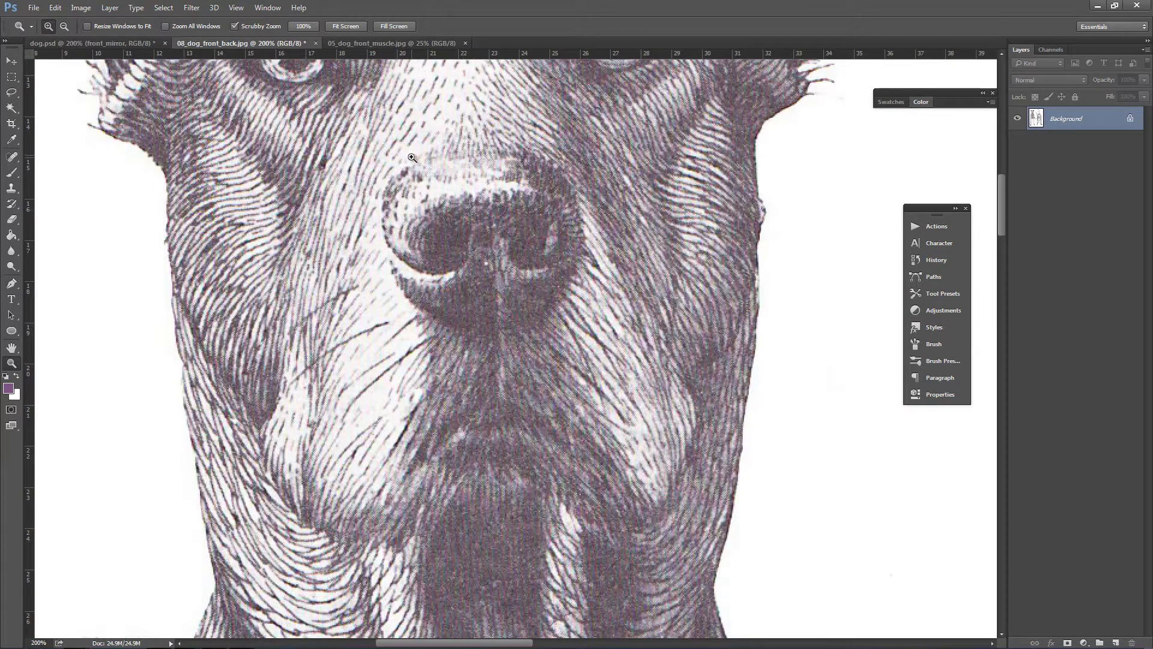
key("m")
left_click_drag(369, 135, 599, 342)
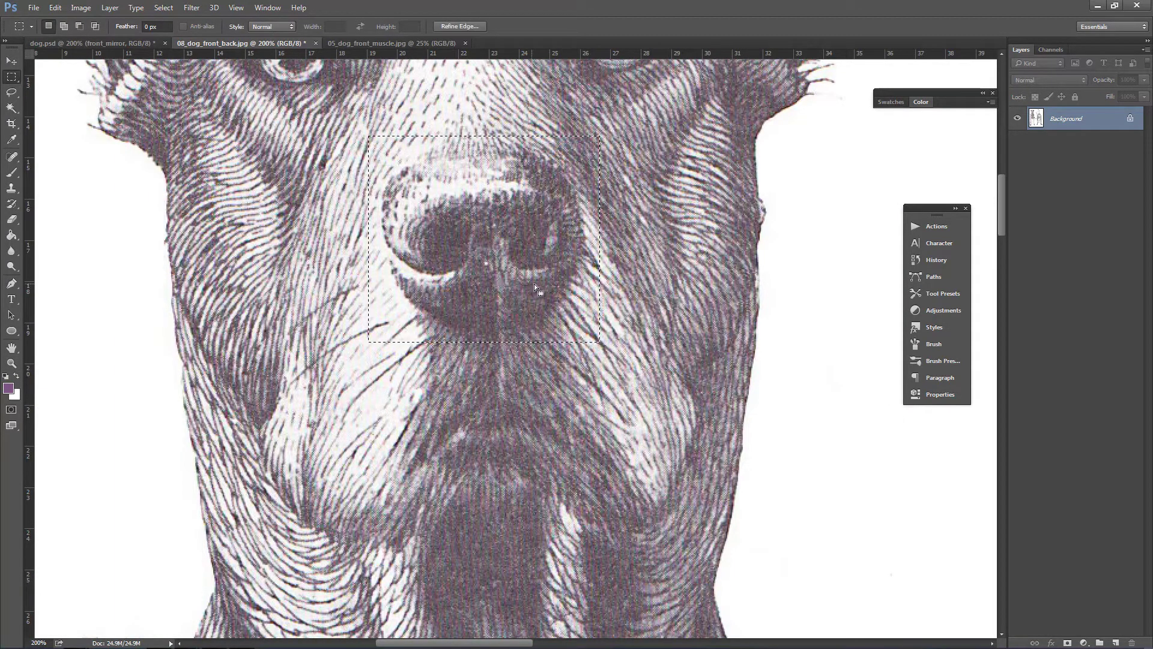
key("ctrl+c")
left_click(135, 39)
key("ctrl+v")
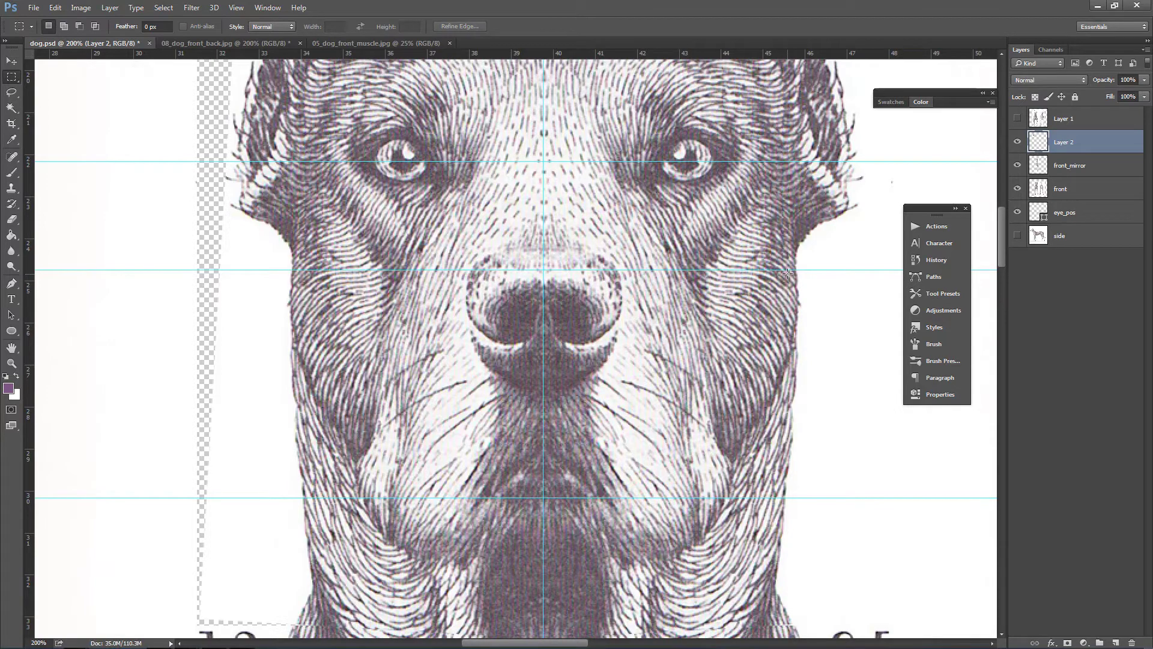
- Move the pasted nose patch over the nose of the mirrored front-facing dog
key("ctrl+minus")
key("ctrl+minus")
key("v")
left_click_drag(510, 212, 695, 296)
key("z")
left_click(678, 299)
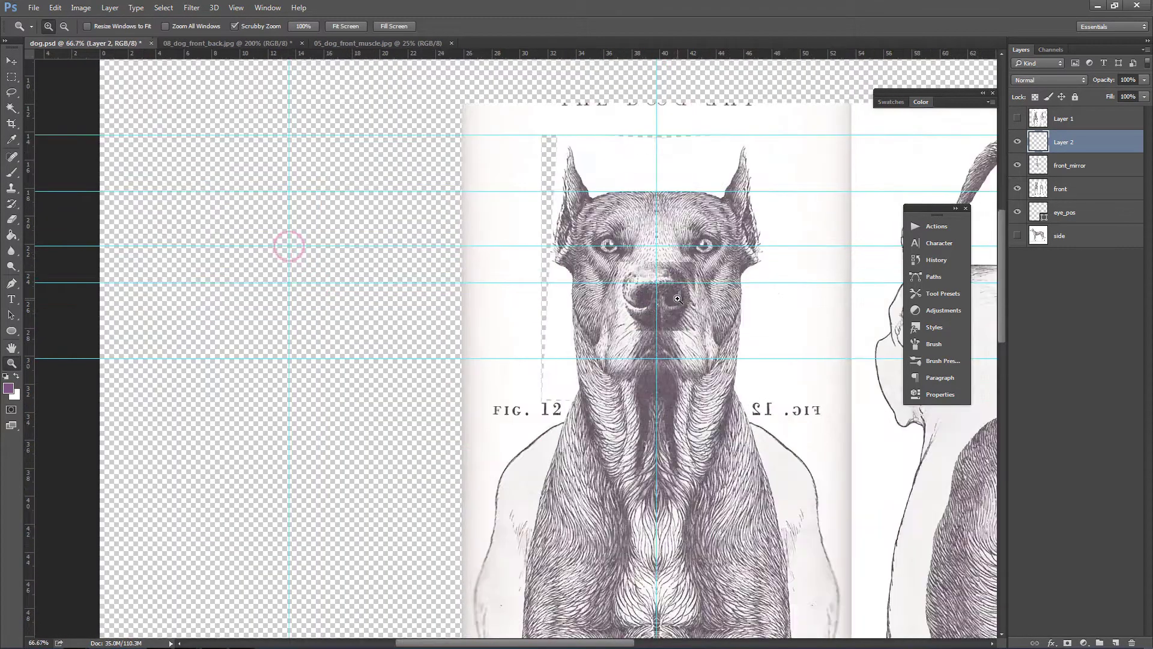
left_click(678, 299)
left_click(677, 297)
key("ctrl+r")
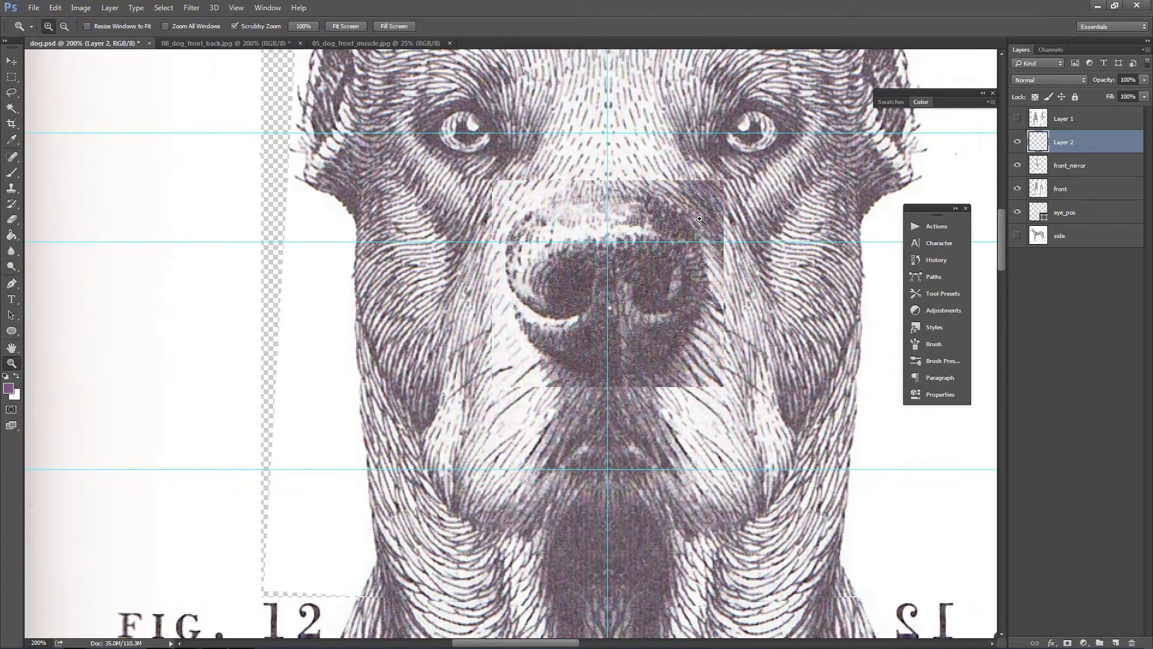
key("ctrl+r")
- Scale the pasted nose patch down to about 69% and lower its layer opacity to 77%
key("ctrl+t")
left_click_drag(734, 192, 661, 252)
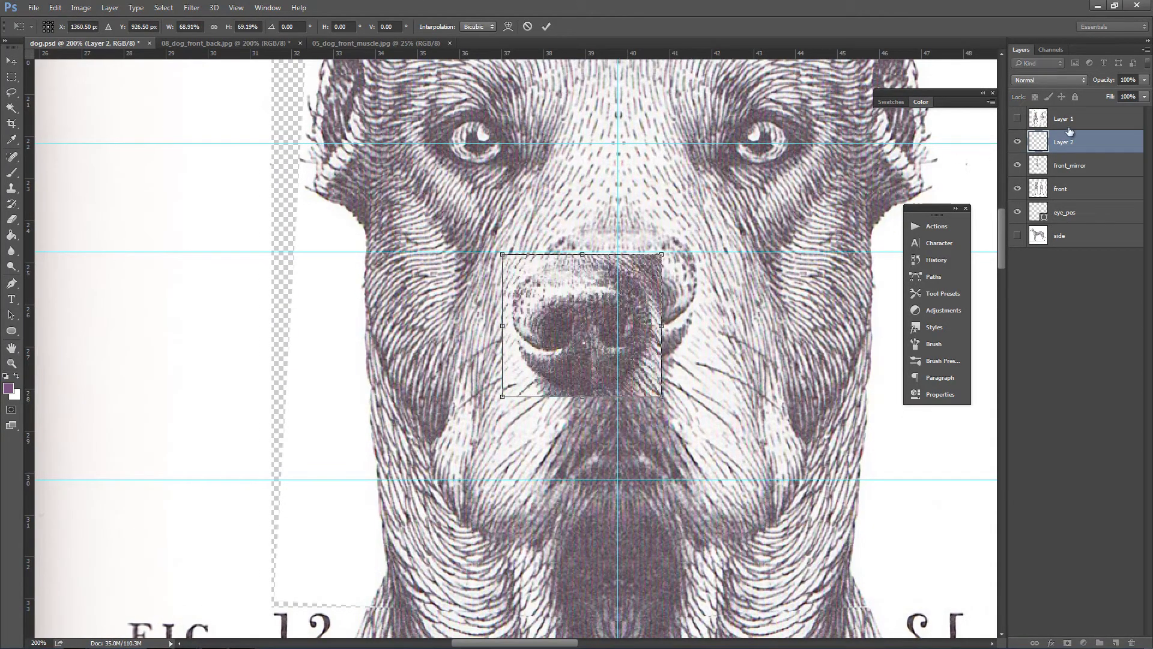
left_click(1145, 79)
mouse_move(1144, 93)
left_mouse_down()
mouse_move(1111, 96)
mouse_move(1130, 94)
left_mouse_up()
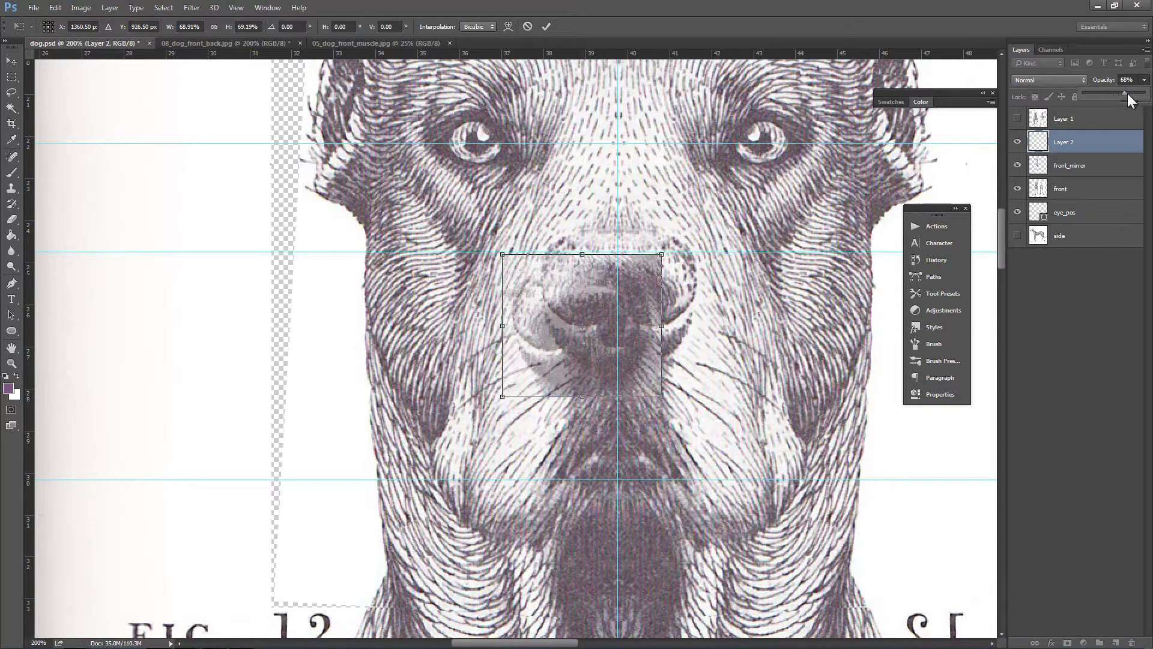
- Align the scaled nose patch with the mirrored nose on the centre guide, set its opacity to 82% and apply the transform
left_click_drag(562, 340, 602, 322)
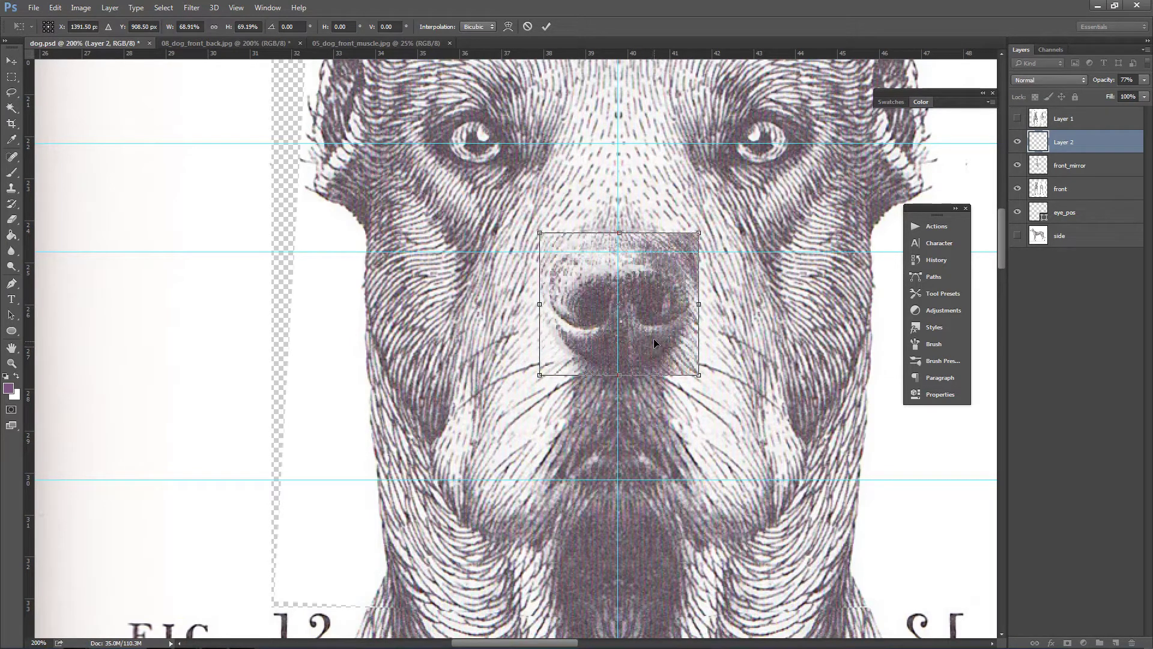
key("Left")
key("Left")
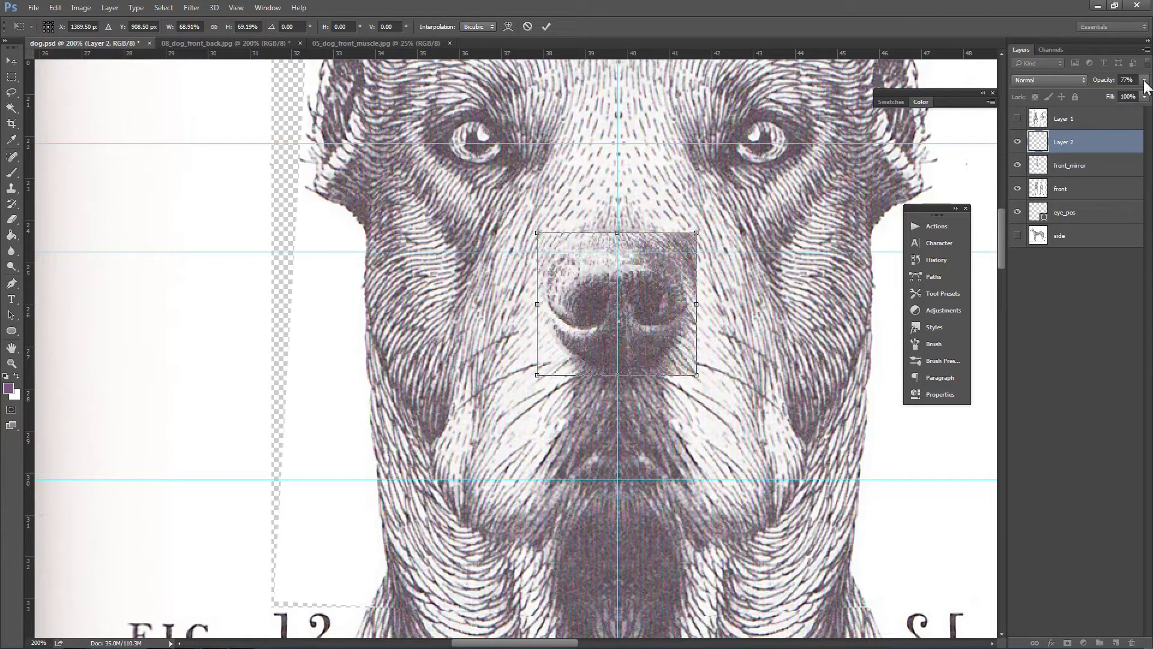
left_click_drag(1145, 86, 1135, 96)
key("Return")
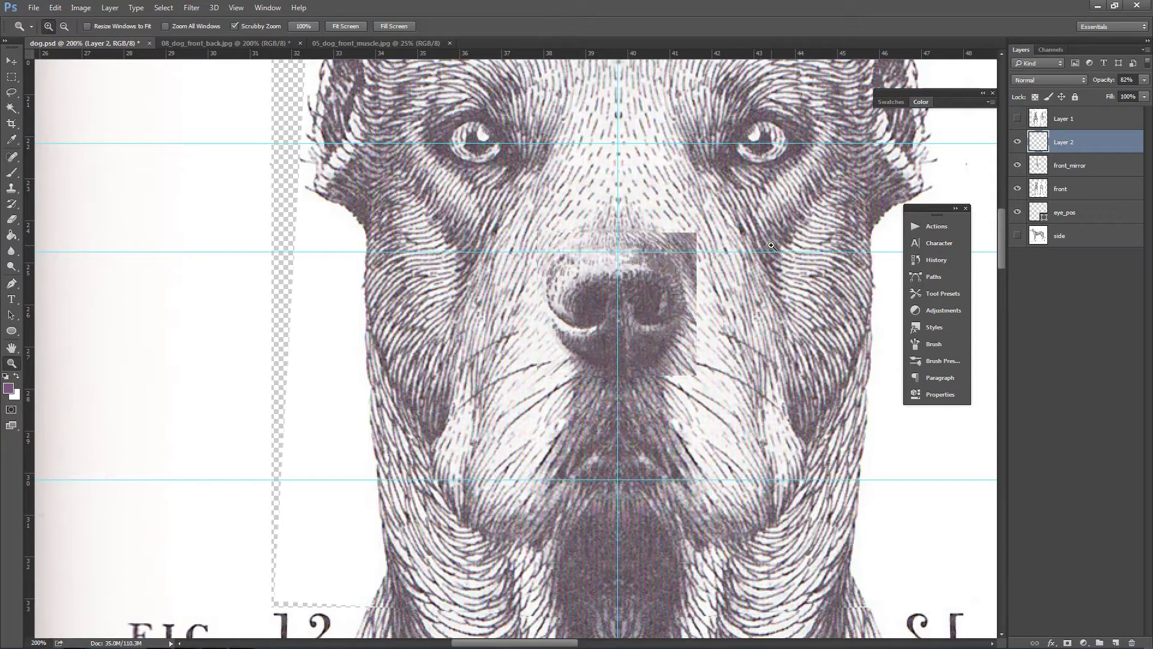
- Lower the Eraser opacity to 54% and soften the hard upper outer corner of the pasted nose patch on Layer 2
left_click(769, 248)
key("e")
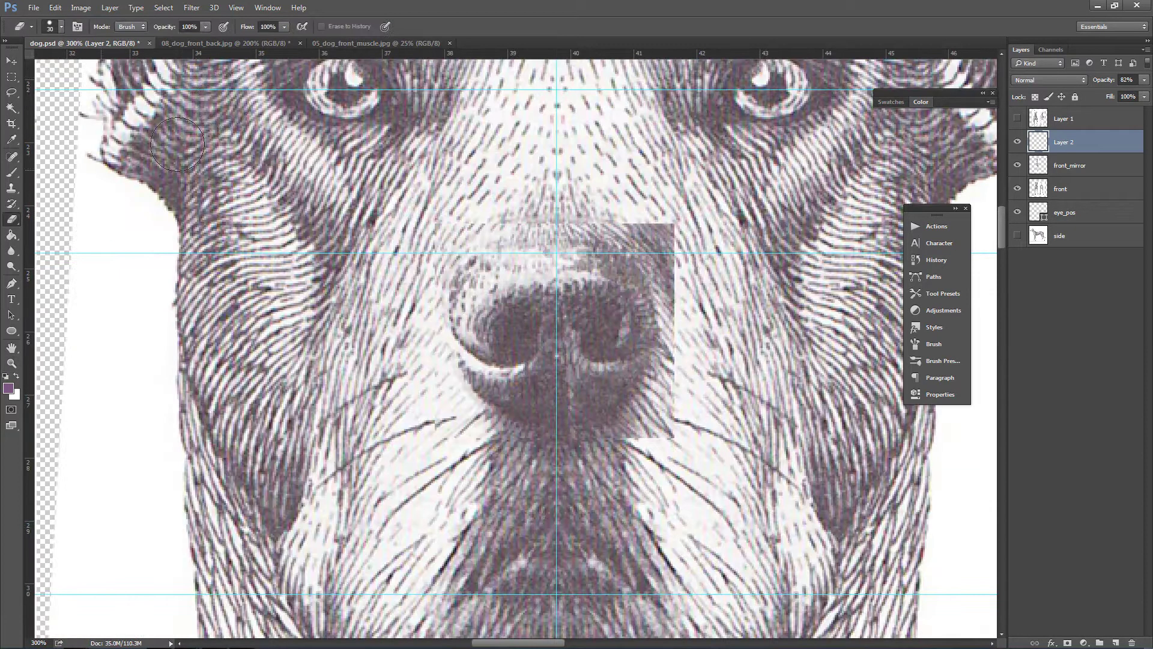
left_click(205, 27)
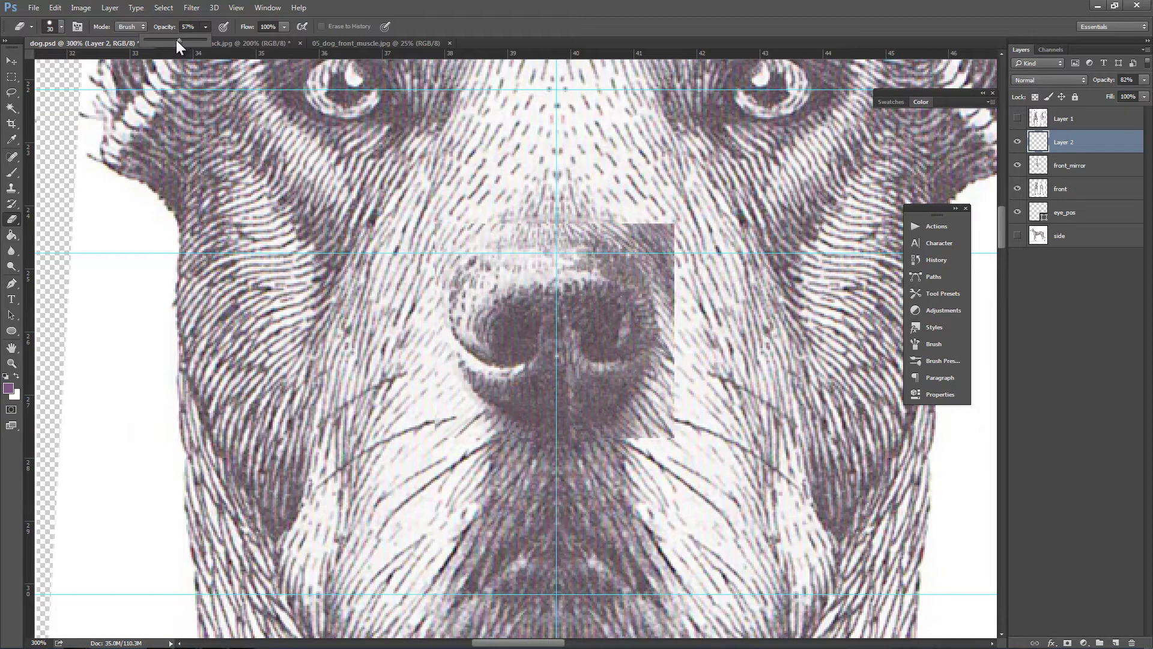
left_click_drag(178, 44, 176, 43)
left_click(690, 227)
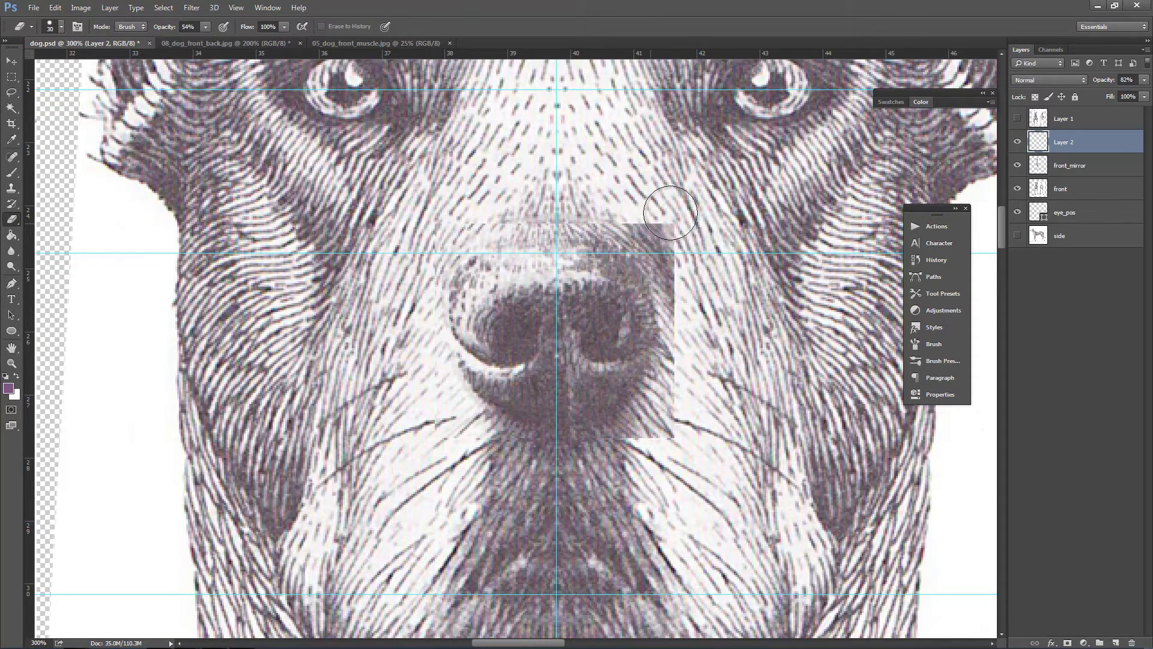
mouse_move(670, 213)
left_mouse_down()
mouse_move(678, 244)
mouse_move(631, 193)
mouse_move(667, 273)
mouse_move(701, 282)
mouse_move(674, 444)
mouse_move(677, 263)
left_mouse_up()
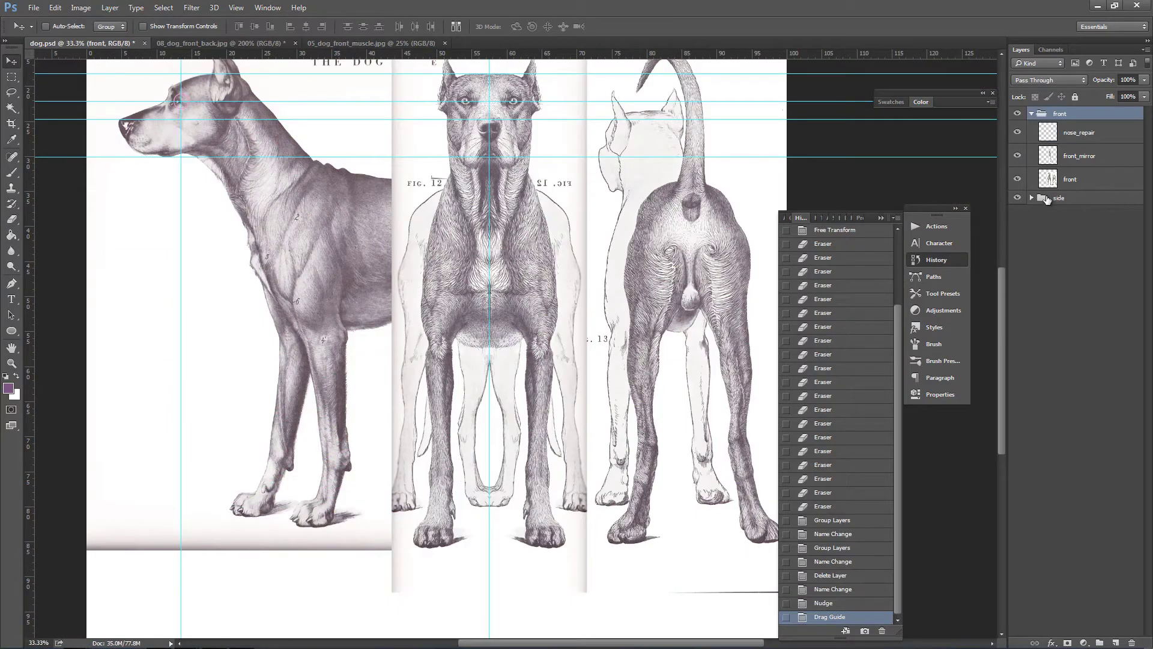
- Review the nose_repair, front_mirror and front layers in the front group, and collapse the group
left_click(1091, 141)
left_click(1081, 183, "shift")
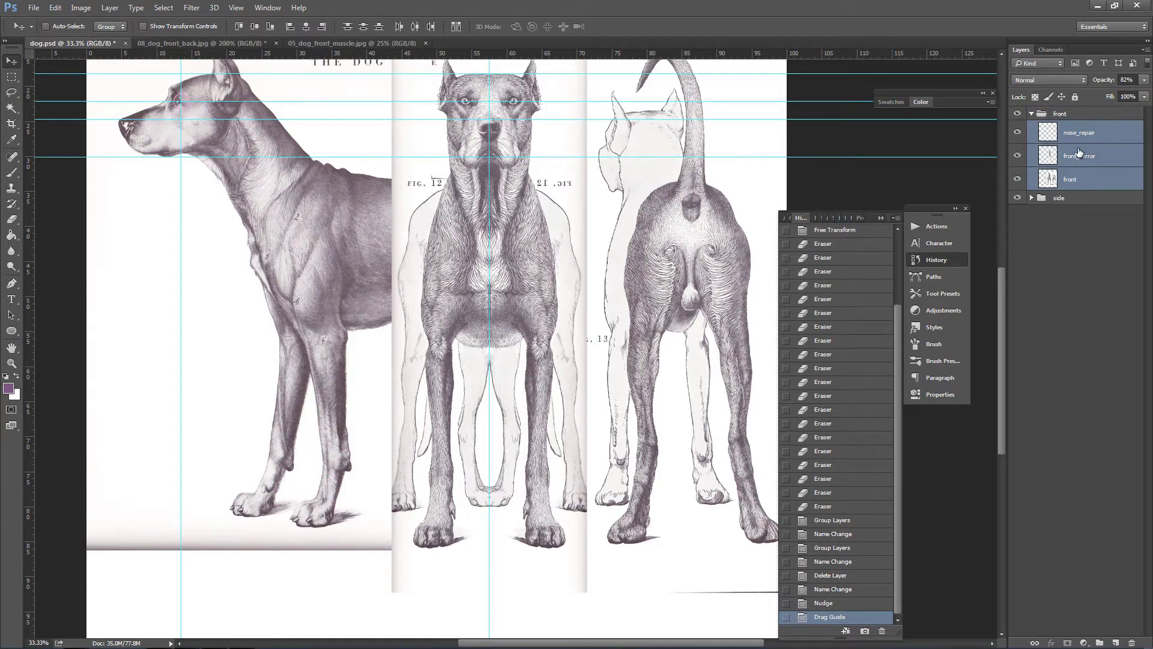
left_click(1033, 114)
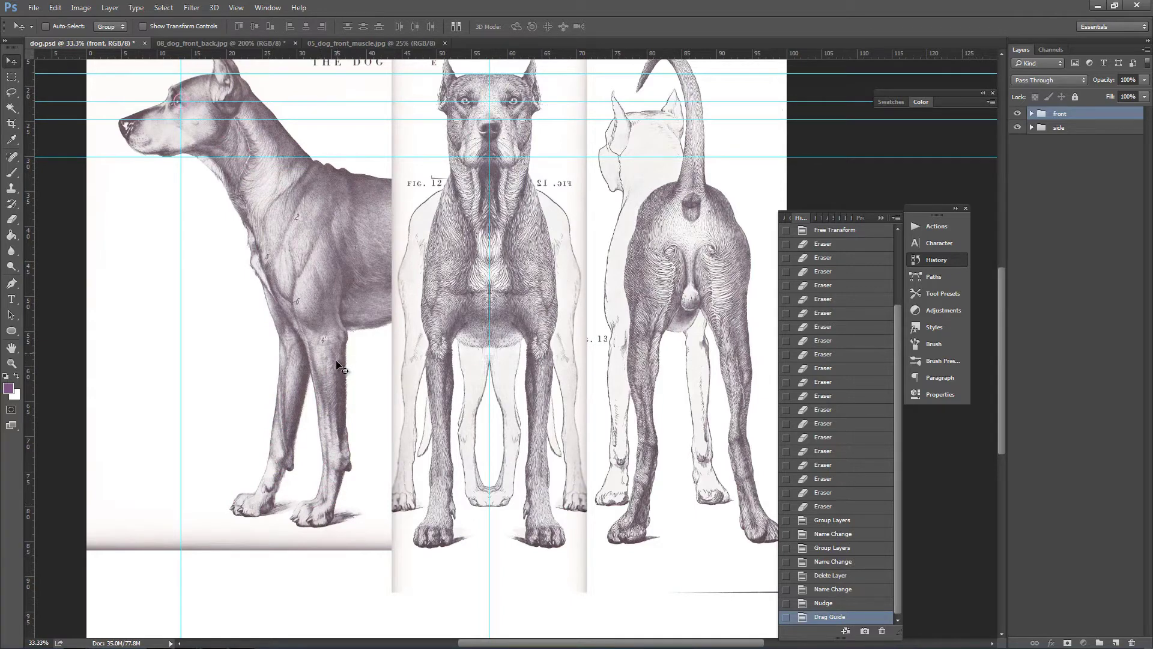
- Add horizontal guides at the elbow and at the back of the wrist of the side-view dog's front leg
key("z")
left_click(337, 414)
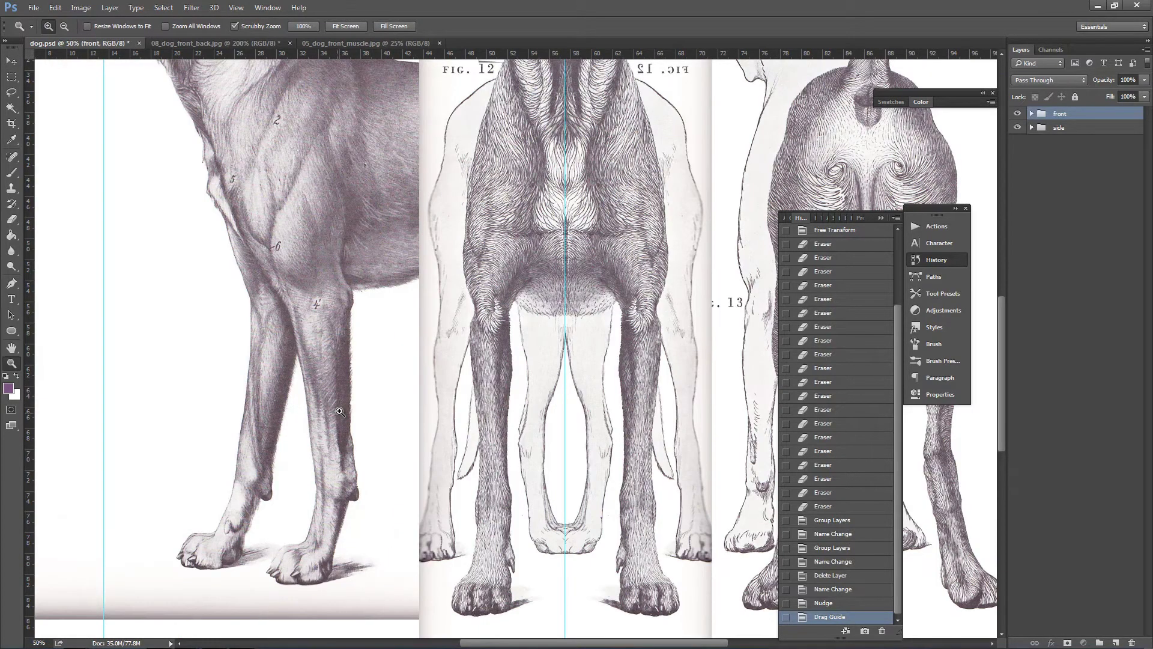
left_click(337, 414)
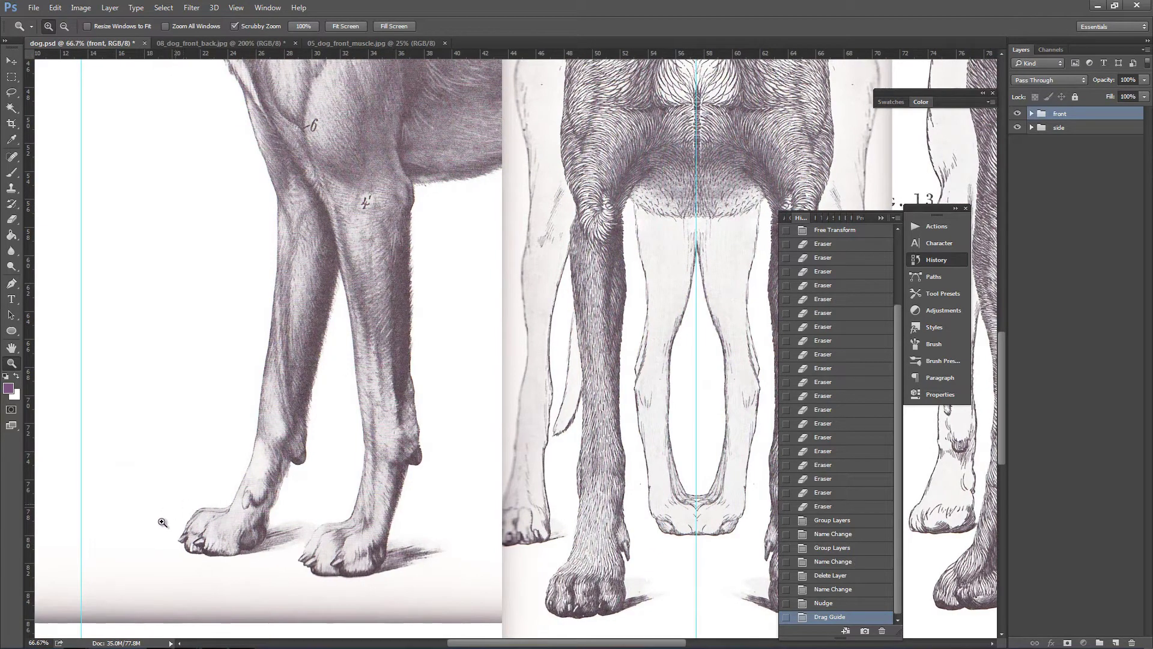
left_click_drag(391, 357, 383, 386)
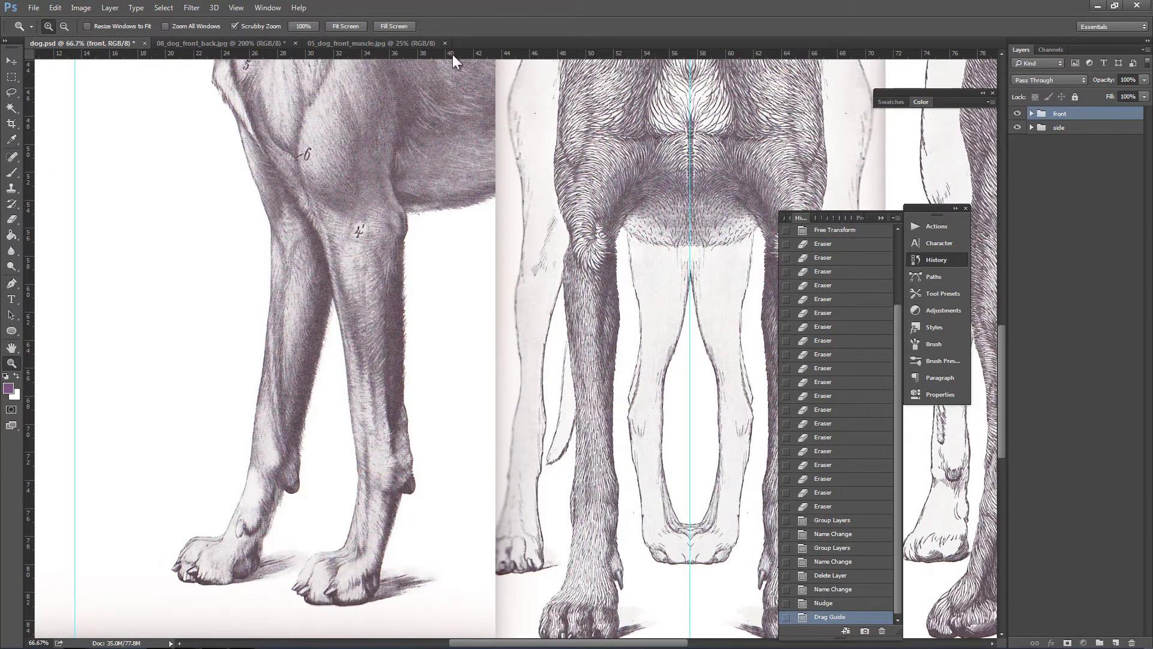
left_click_drag(453, 55, 443, 222)
left_click_drag(483, 55, 451, 482)
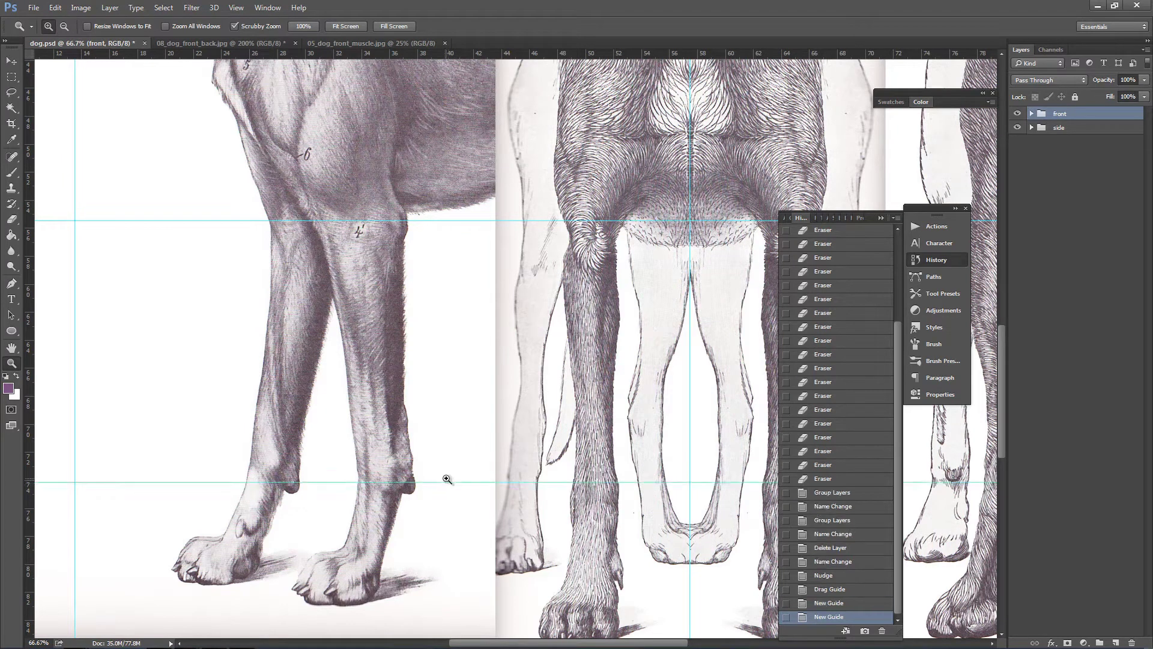
- Add two more horizontal guides, one near the top of the side-view dog's front paw and one at its sole
left_click_drag(537, 54, 451, 552)
left_click_drag(535, 55, 480, 462)
left_click_drag(476, 534, 455, 605)
left_click(502, 468, "alt")
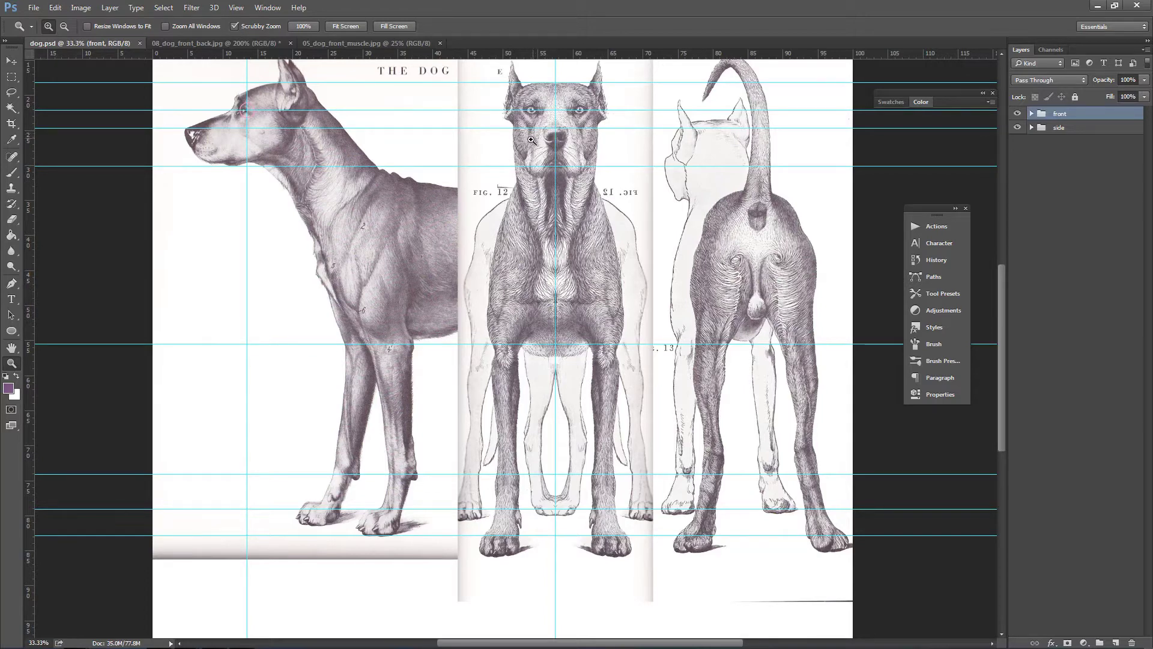
- Select the front layer inside the front group and toggle the front_mirror layer's visibility to compare it with the original half
key("m")
left_click(1031, 113)
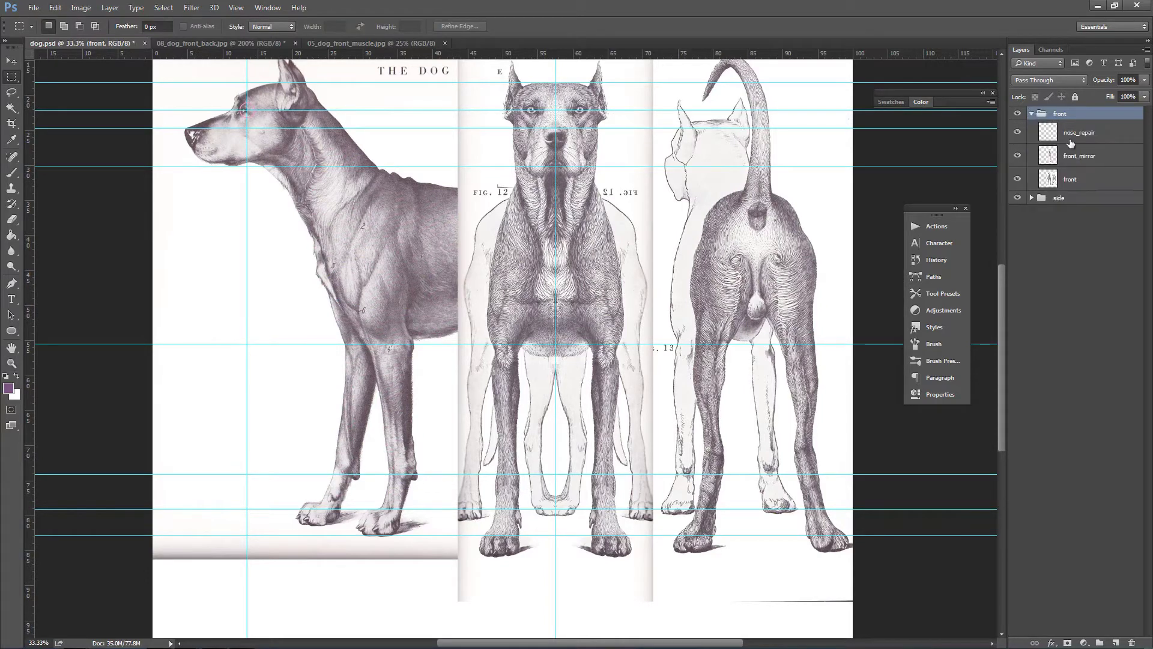
left_click(1080, 175)
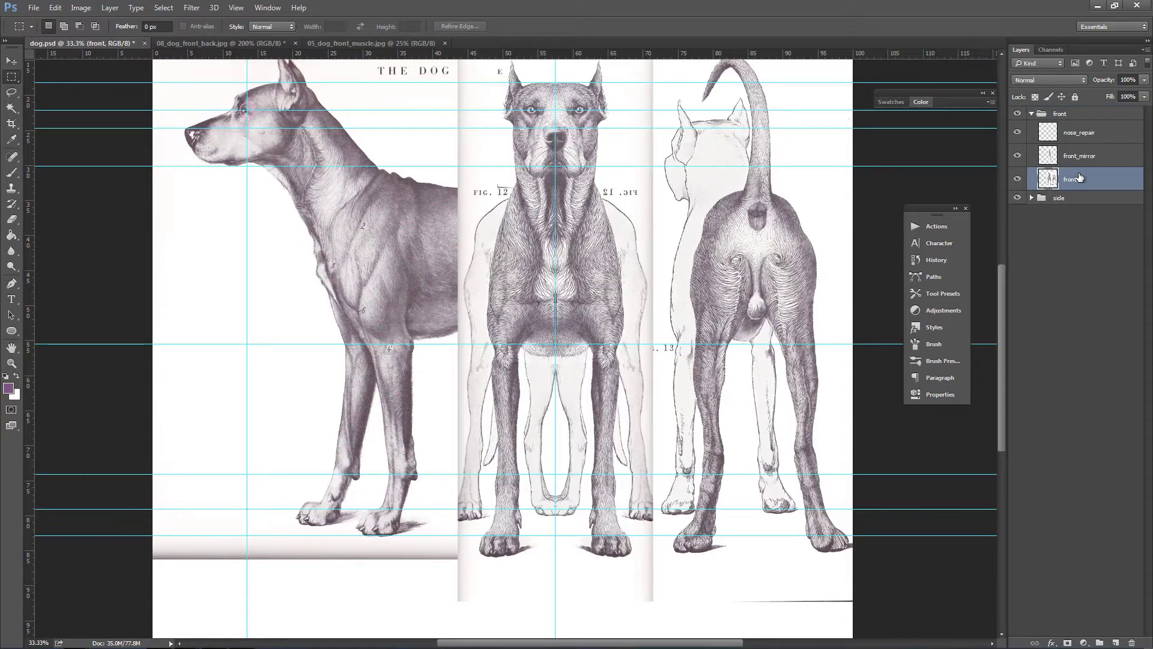
left_click(1018, 155)
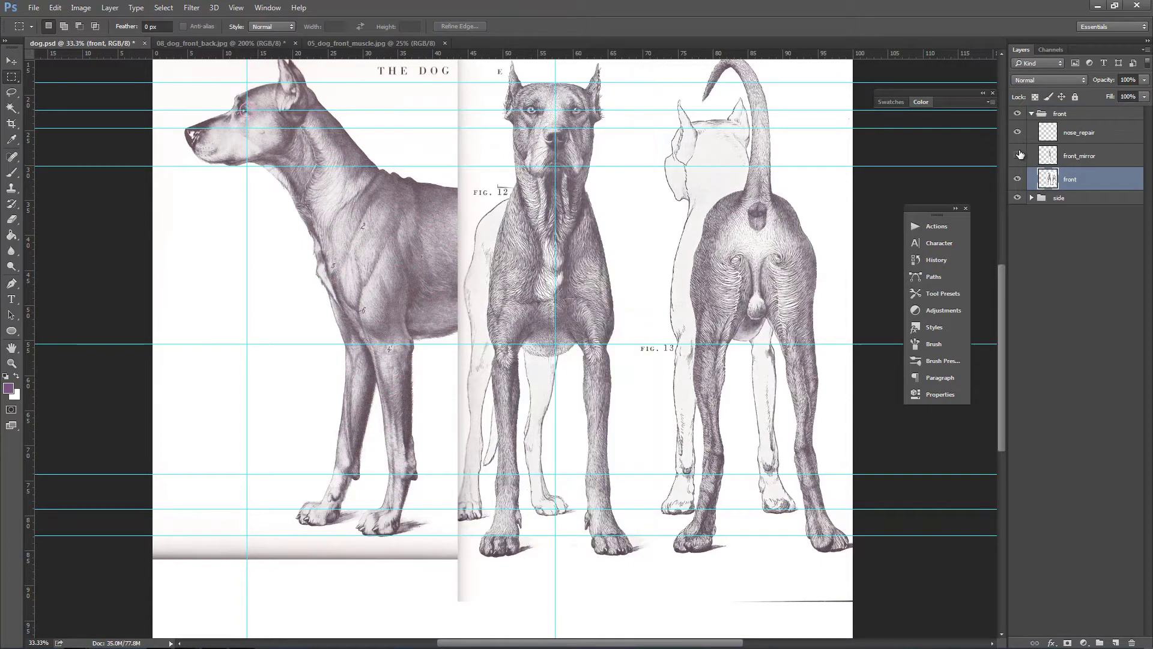
left_click(1019, 156)
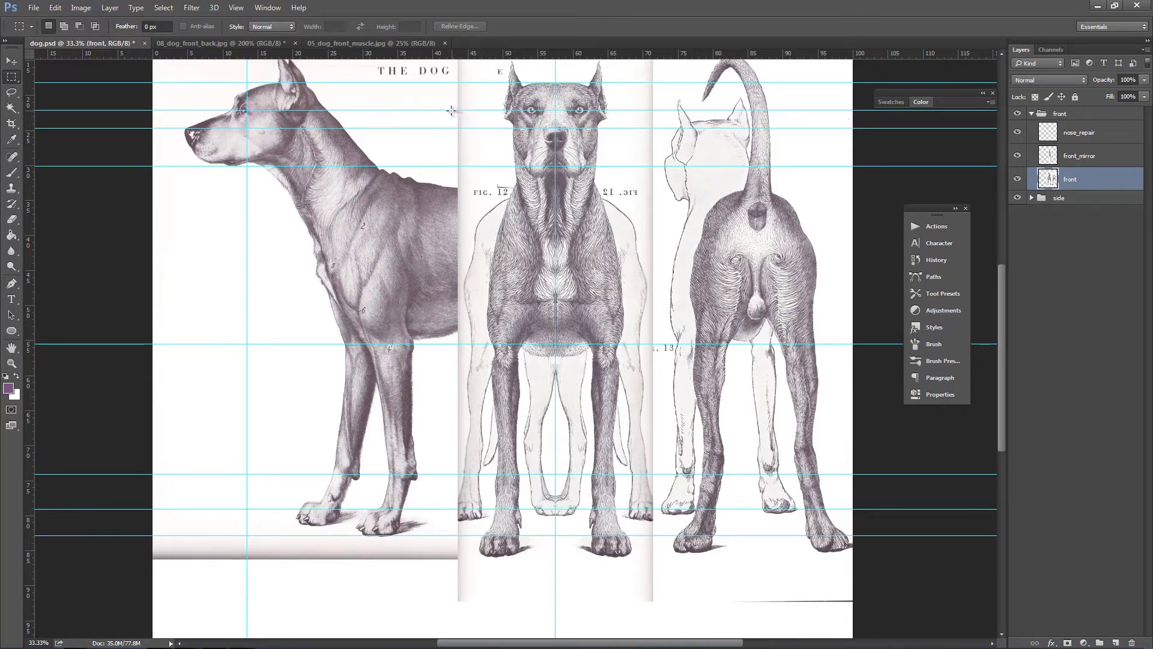
- Select the front layer's area from the eye guide down past the paws and scale its height to 95.36%
left_click_drag(453, 111, 914, 615)
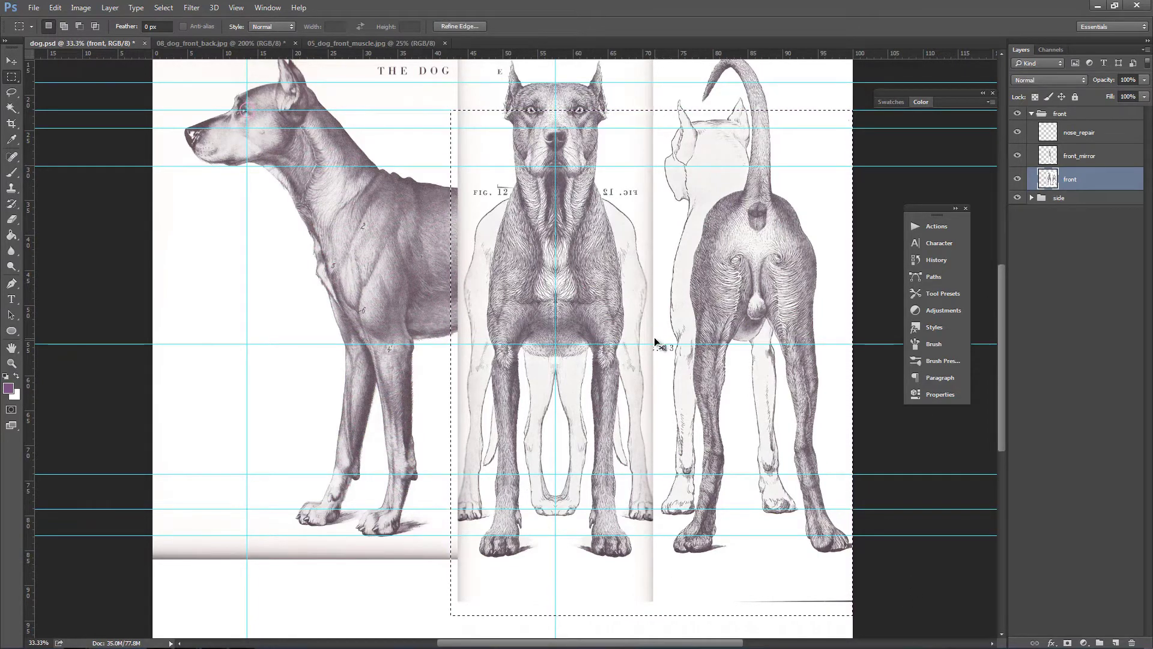
key("ctrl+t")
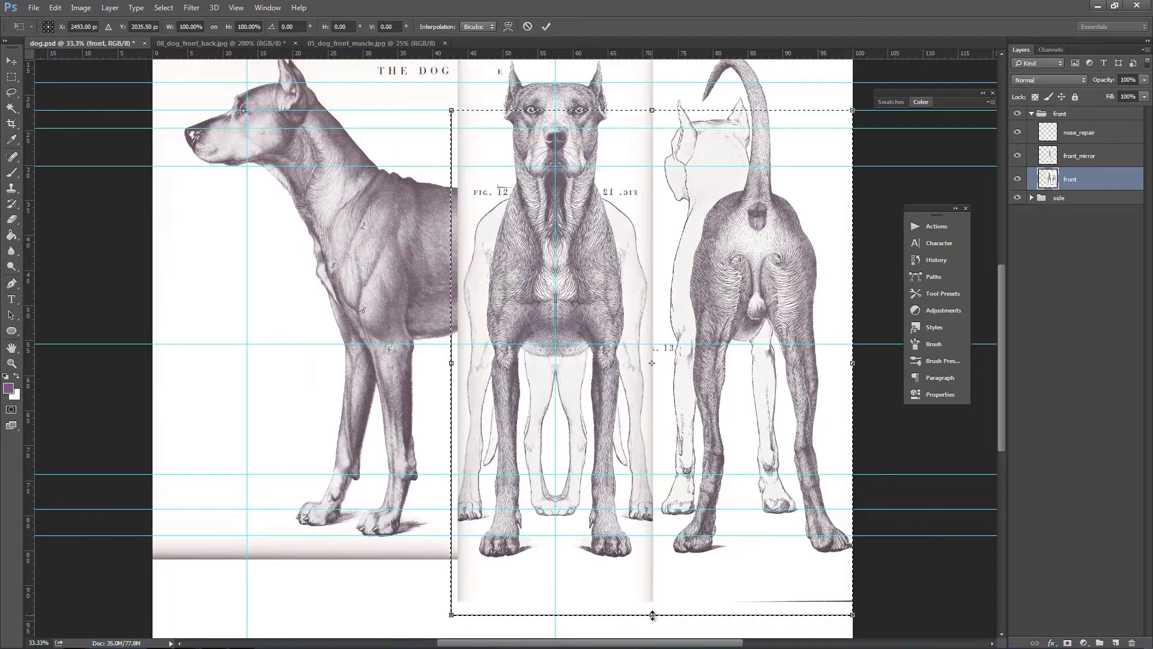
left_click_drag(652, 614, 653, 591)
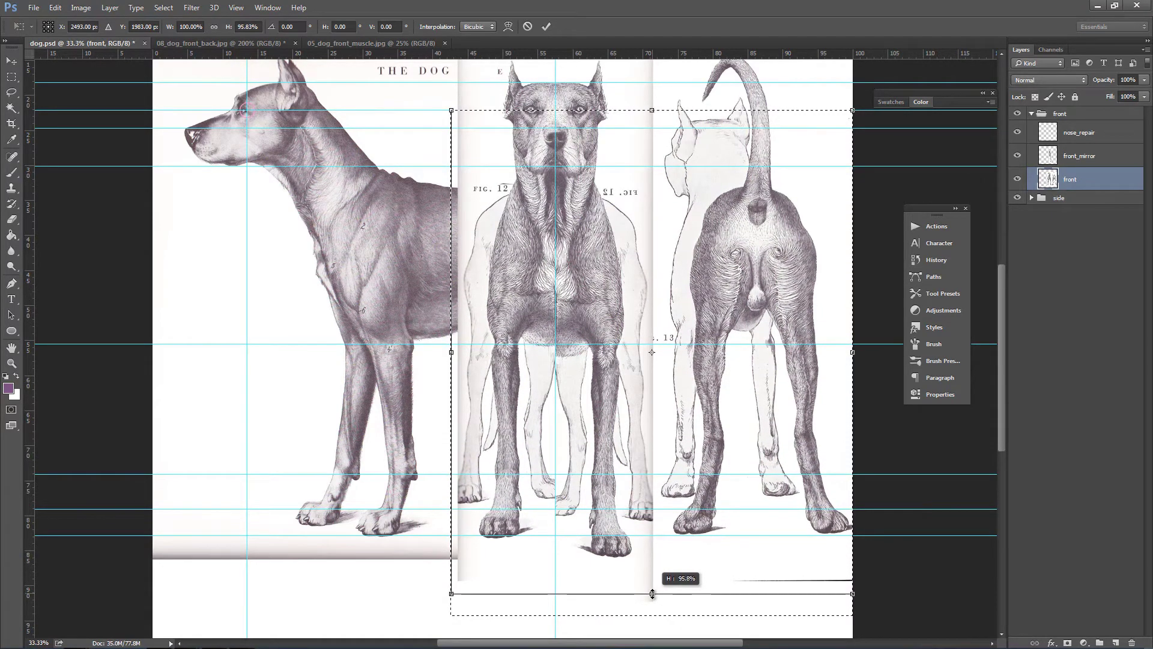
left_click_drag(653, 590, 653, 593)
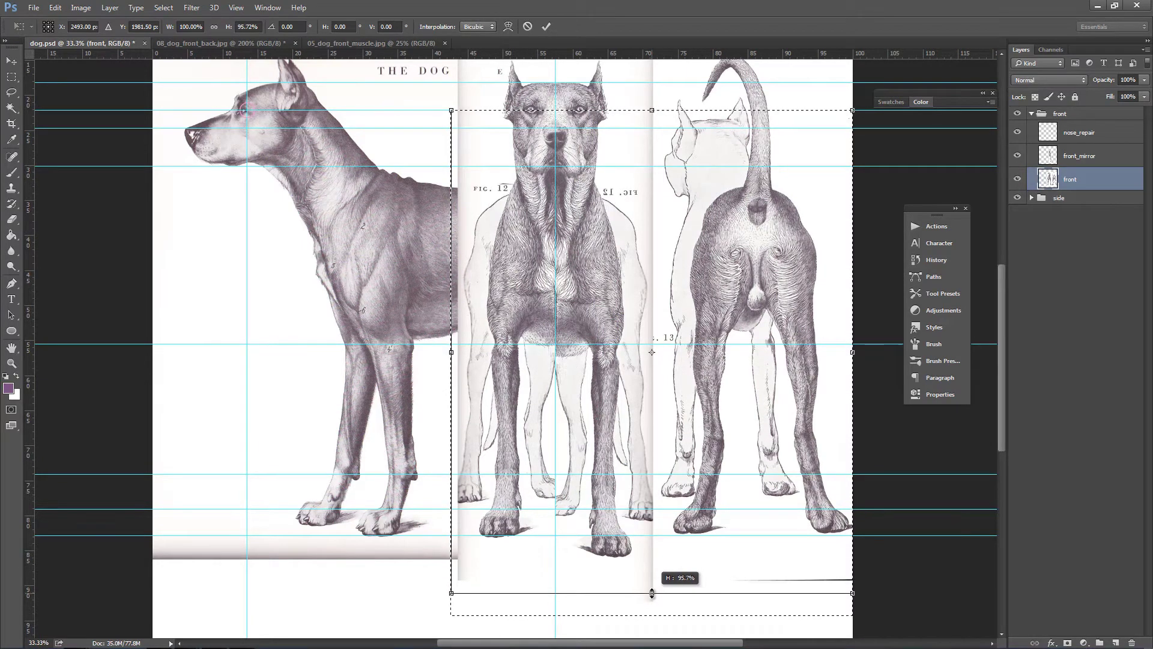
left_click_drag(652, 592, 652, 591)
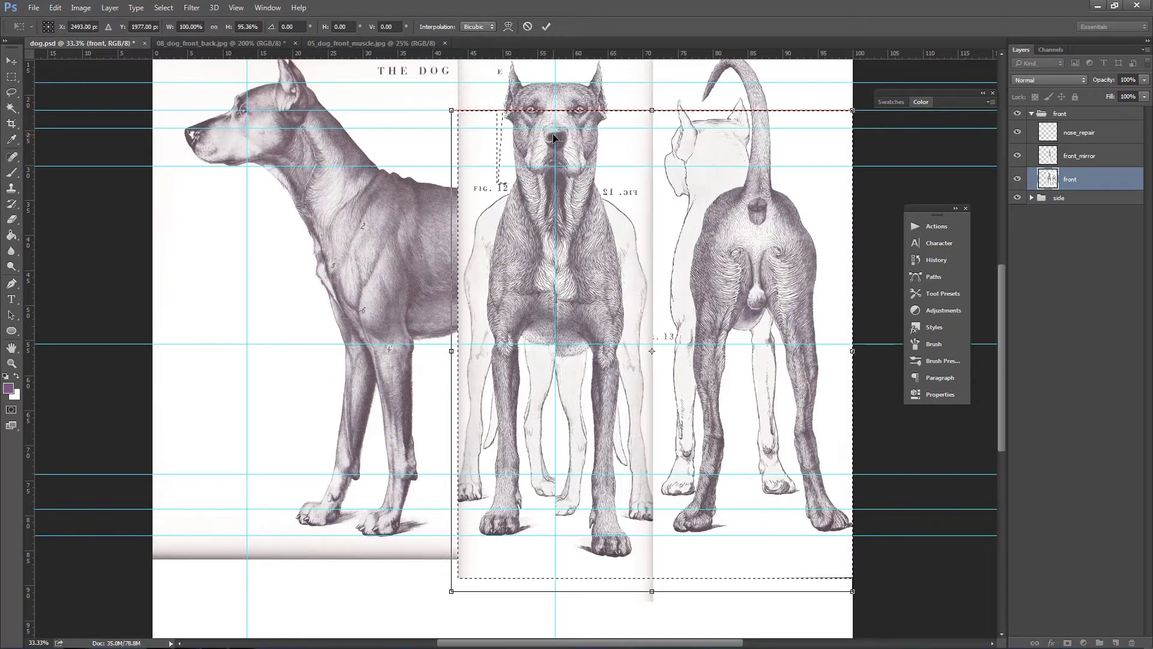
key("Return")
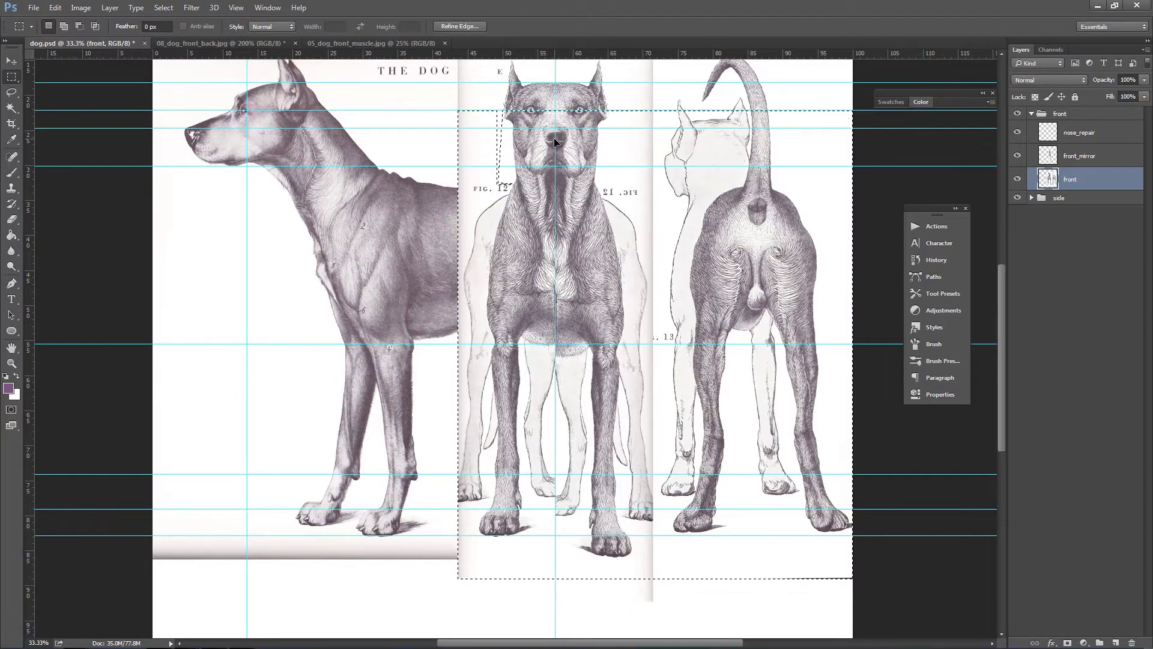
- Examine the front-view dog's eyes, nose and muzzle up close for alignment between the scaled half and its mirror
key("z")
left_click(554, 135)
left_click(556, 126)
left_click(558, 116)
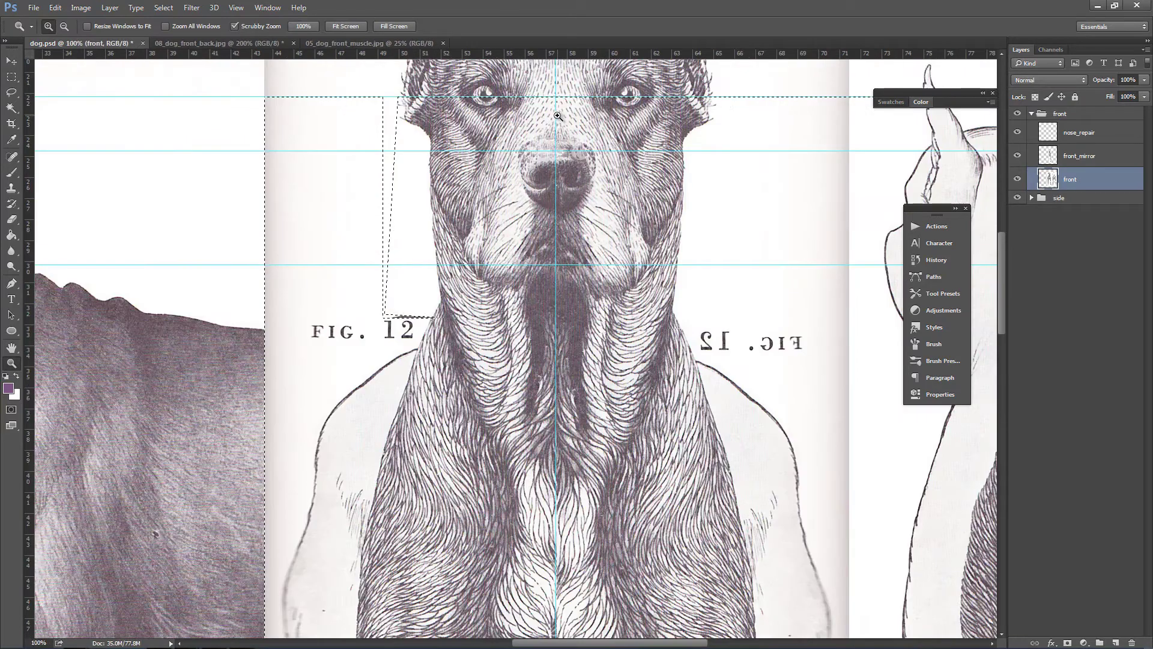
left_click_drag(558, 116, 516, 199)
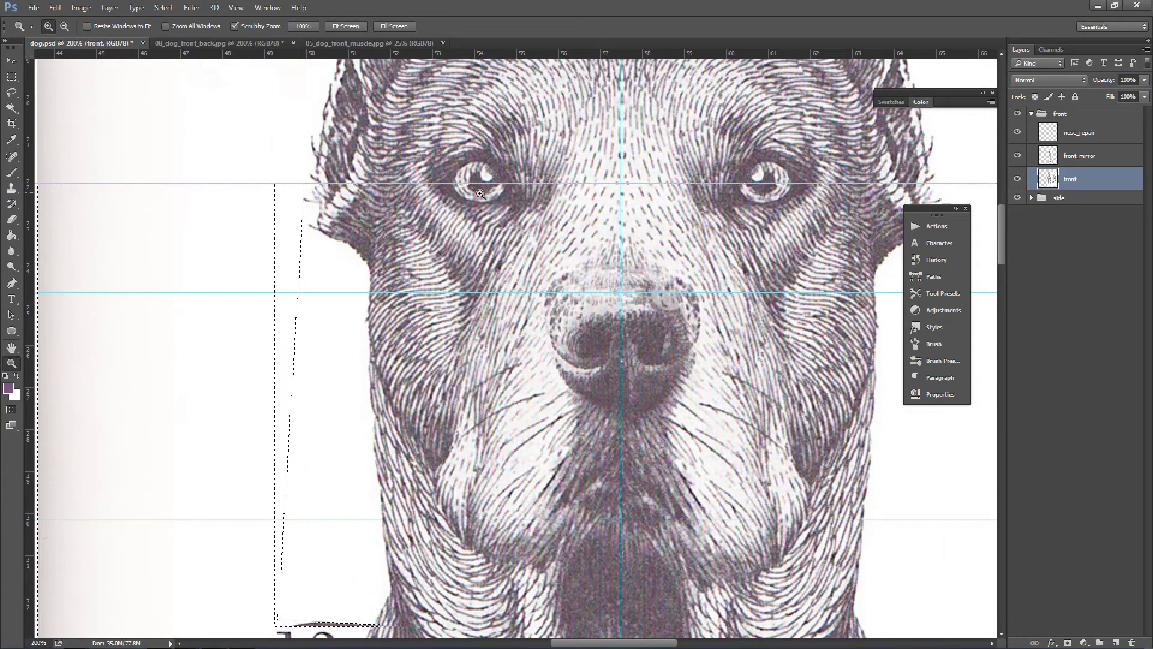
left_click_drag(580, 253, 568, 198)
left_click_drag(596, 272, 593, 262)
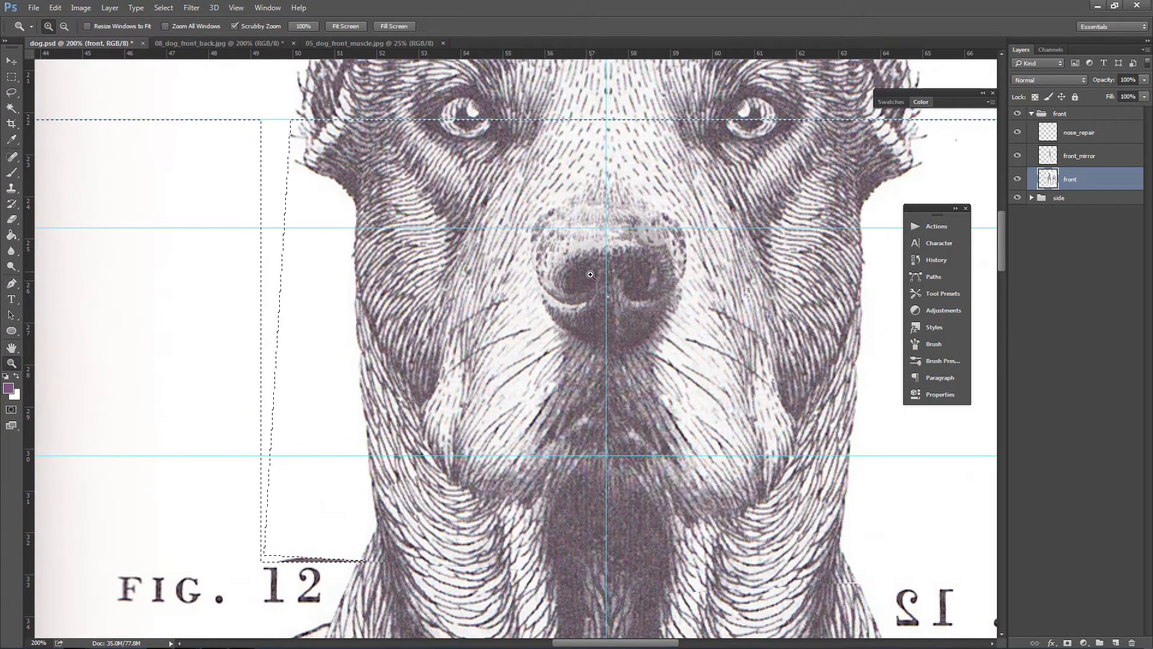
left_click(577, 410, "alt")
left_click(578, 410, "alt")
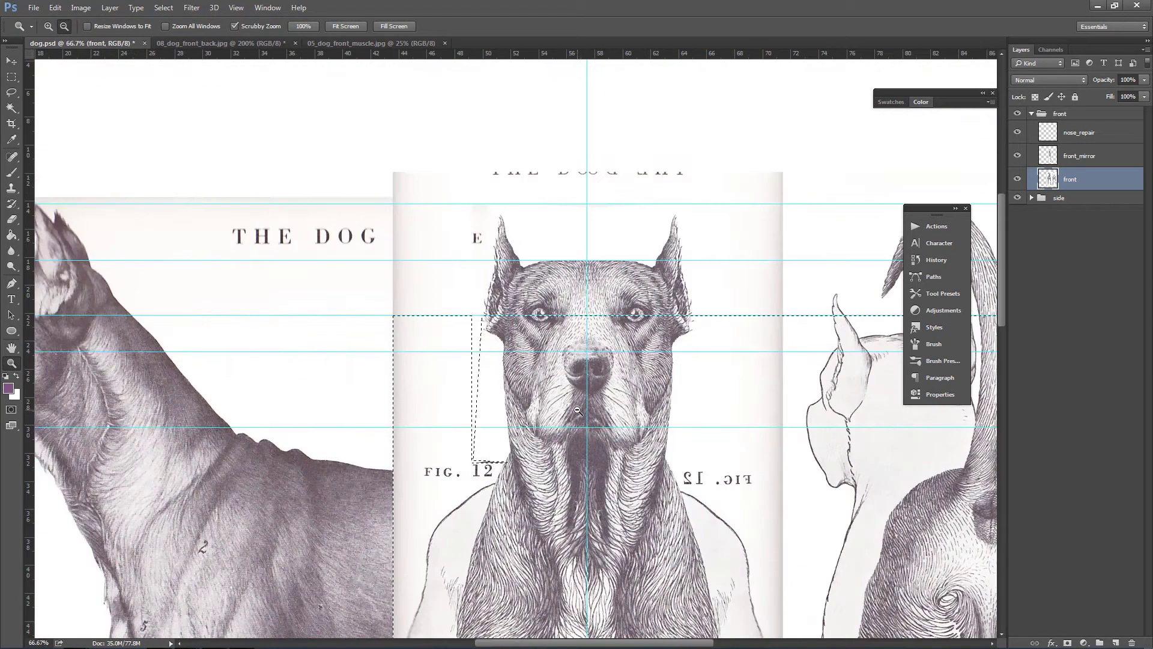
left_click(573, 384, "alt")
left_click(565, 344, "alt")
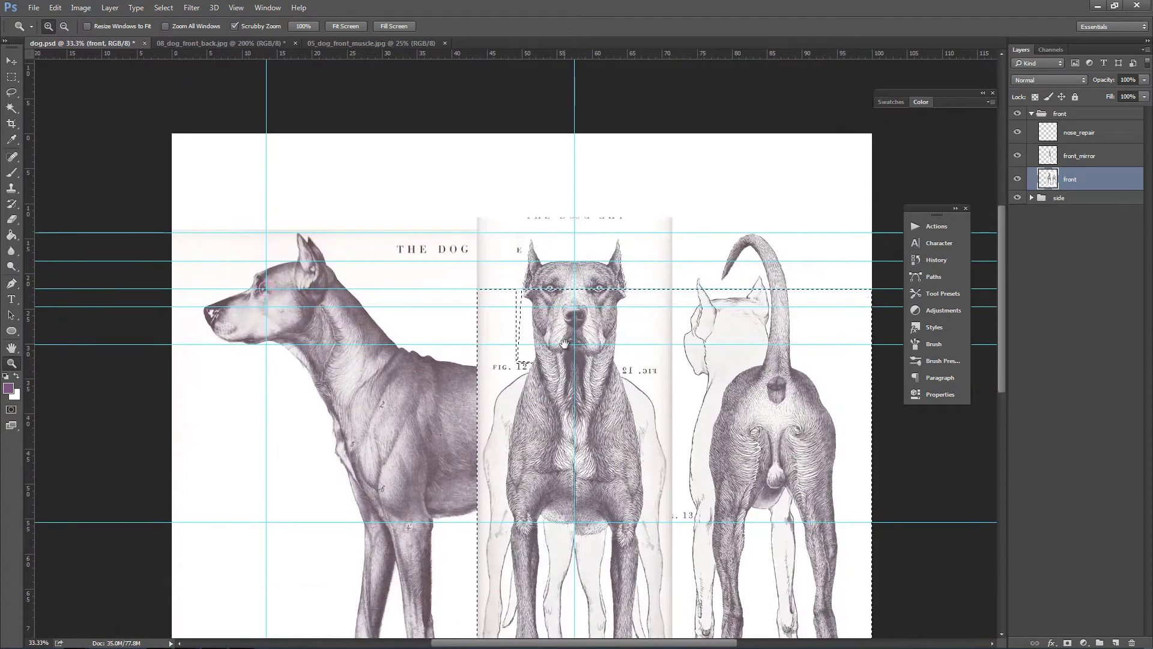
scroll(564, 372, "down", 3)
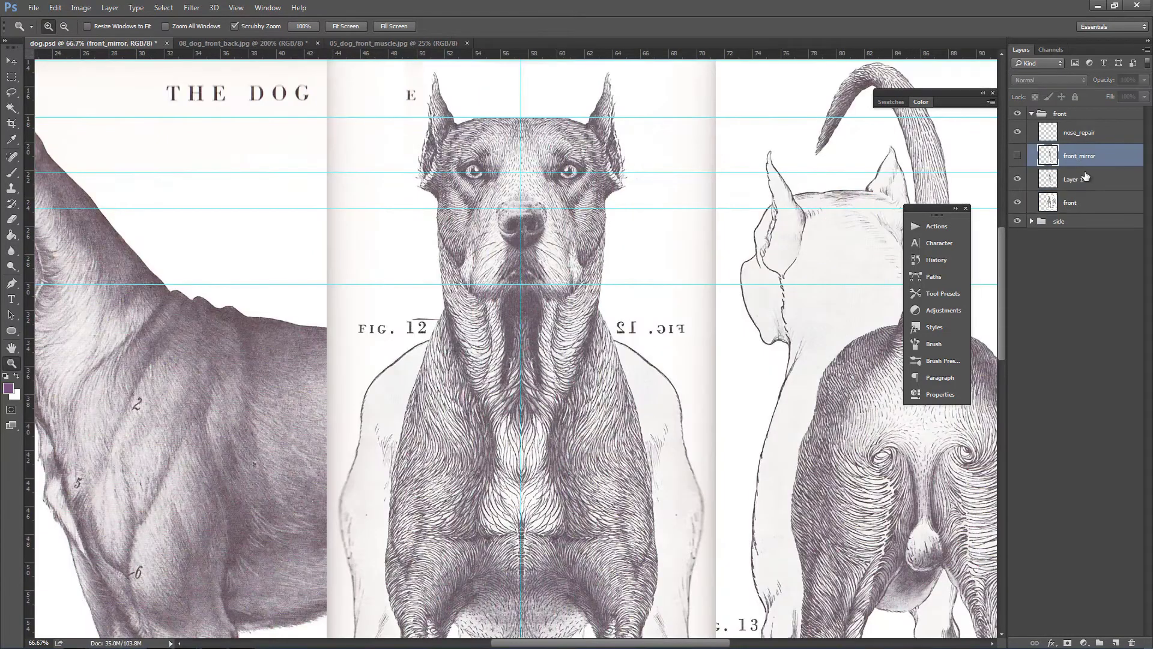
- Delete the hidden old front_mirror layer and rename Layer 1 as front_mirror
left_click(1132, 643)
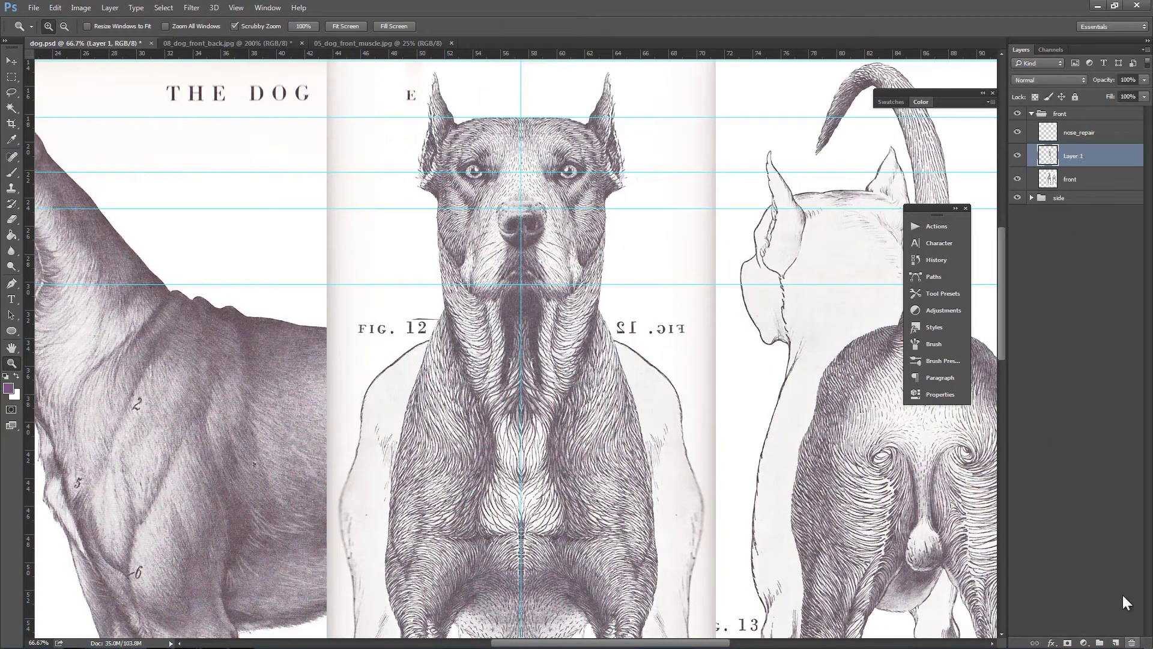
double_click(1076, 156)
type("front_mirror")
key("Return")
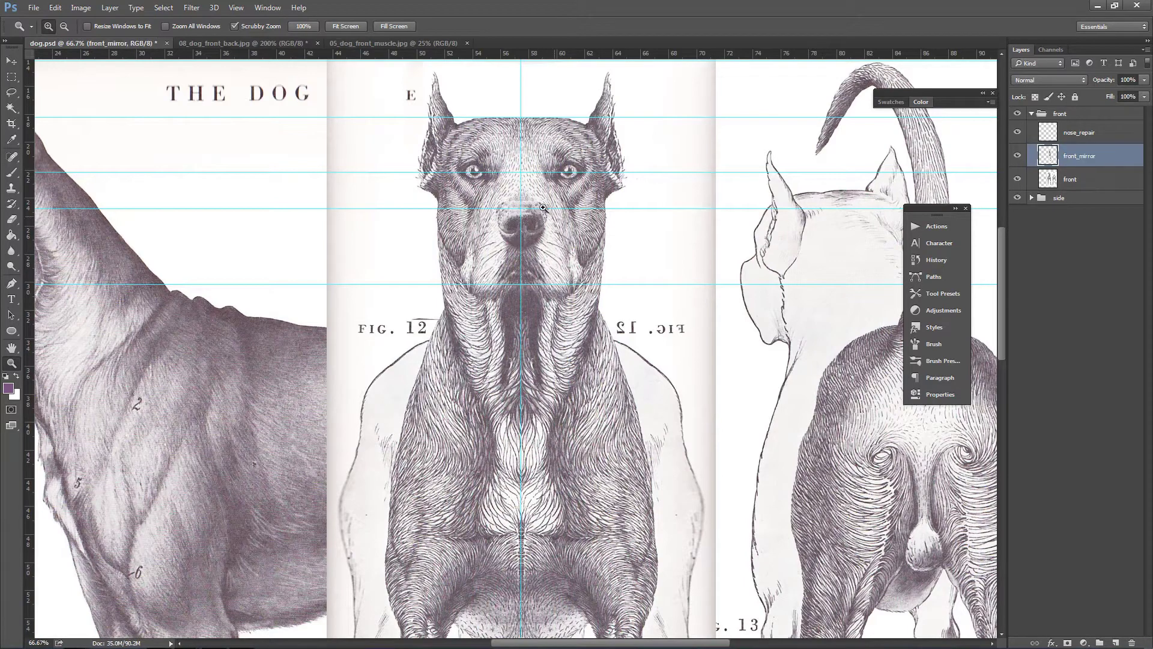
- Check the guides across both views and merge the nose_repair, front_mirror and front layers into one layer
left_click_drag(521, 209, 786, 281)
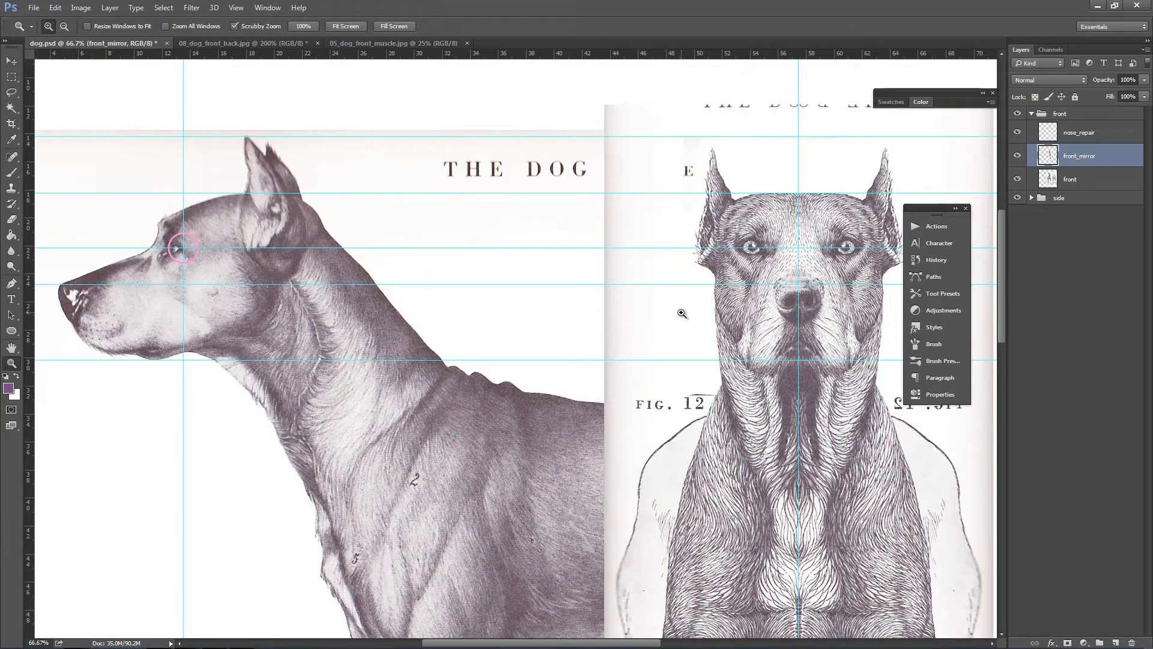
left_click_drag(685, 317, 823, 144)
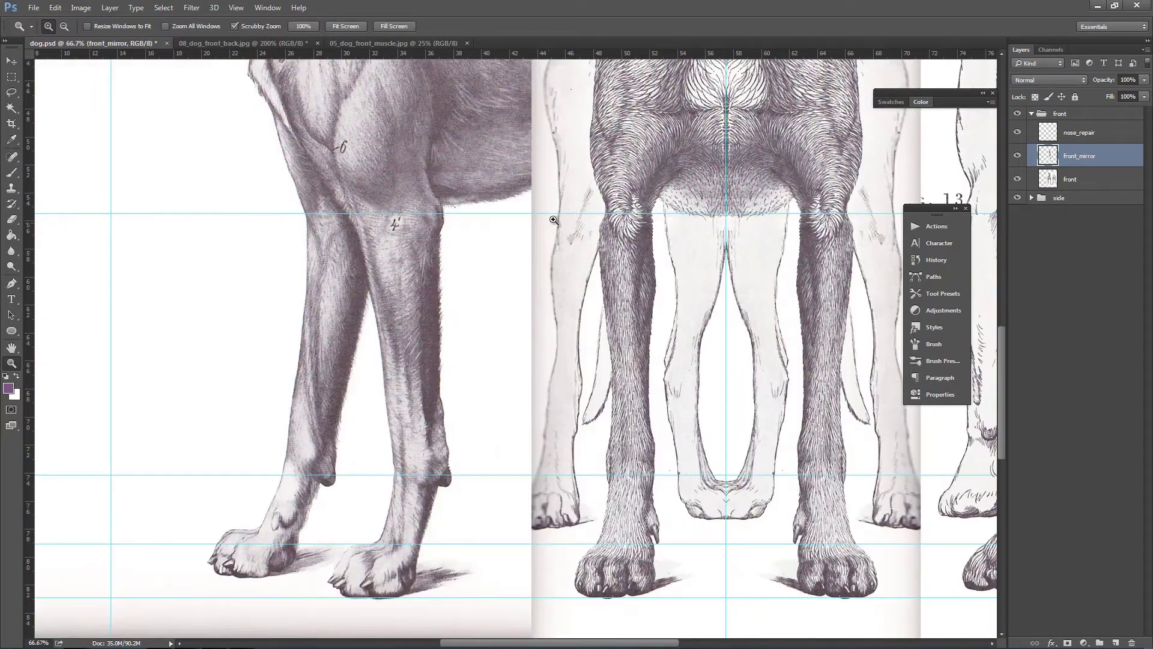
left_click_drag(635, 253, 578, 215)
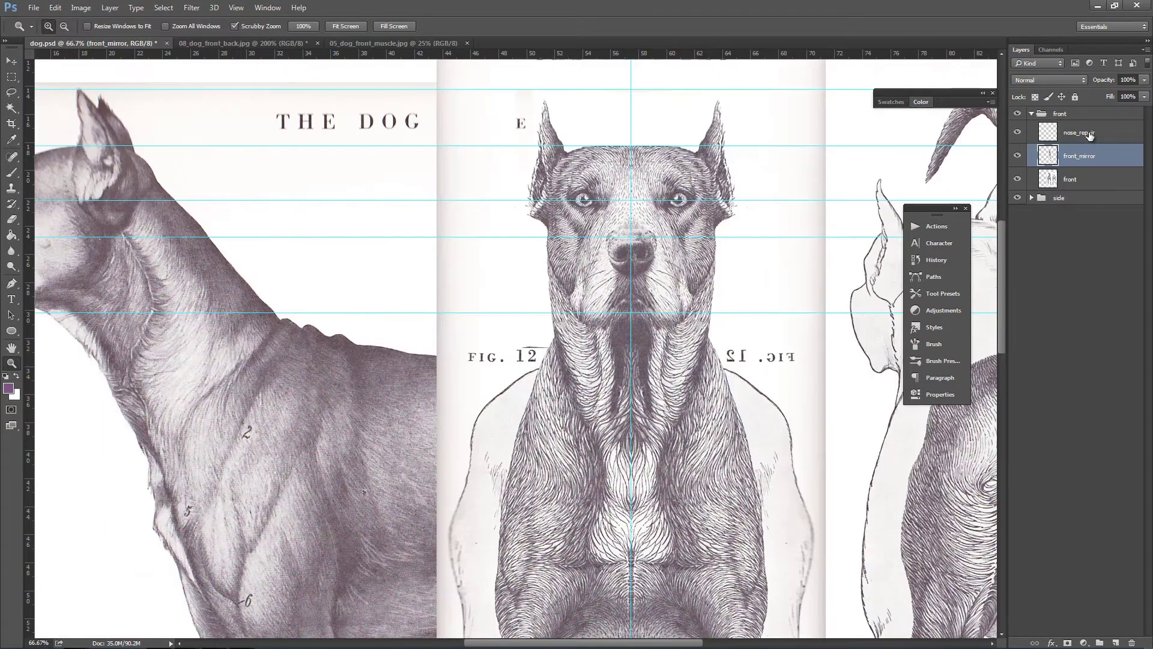
mouse_move(1085, 135)
left_mouse_down()
mouse_move(1085, 183)
mouse_move(1084, 135)
left_mouse_up()
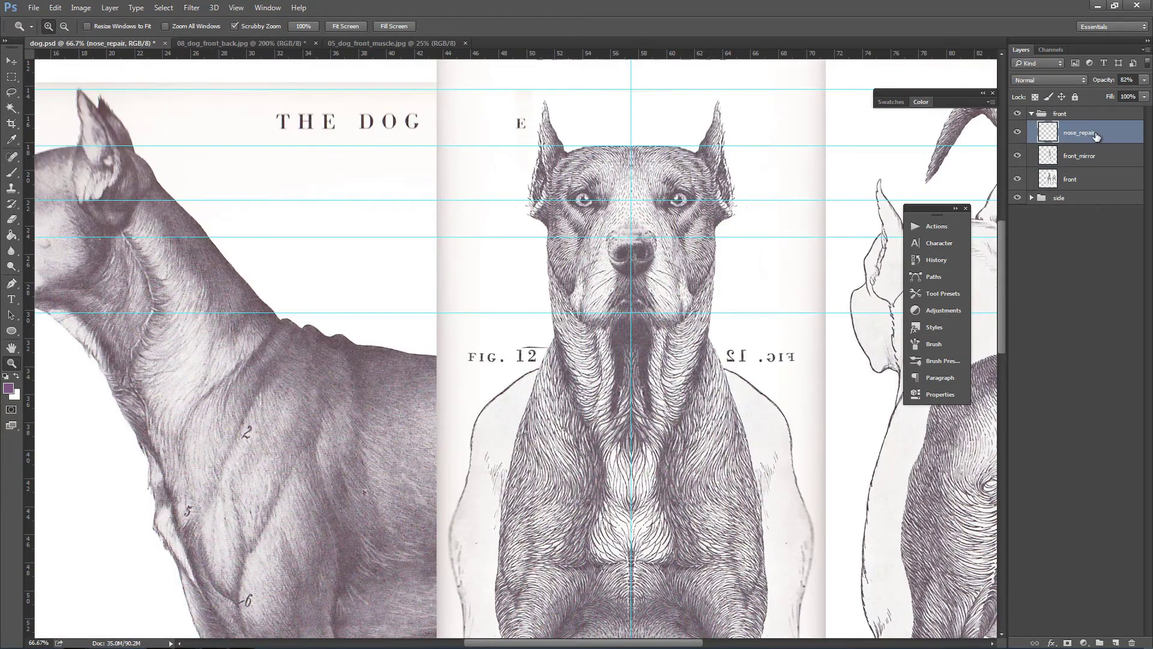
left_click(1090, 177, "shift")
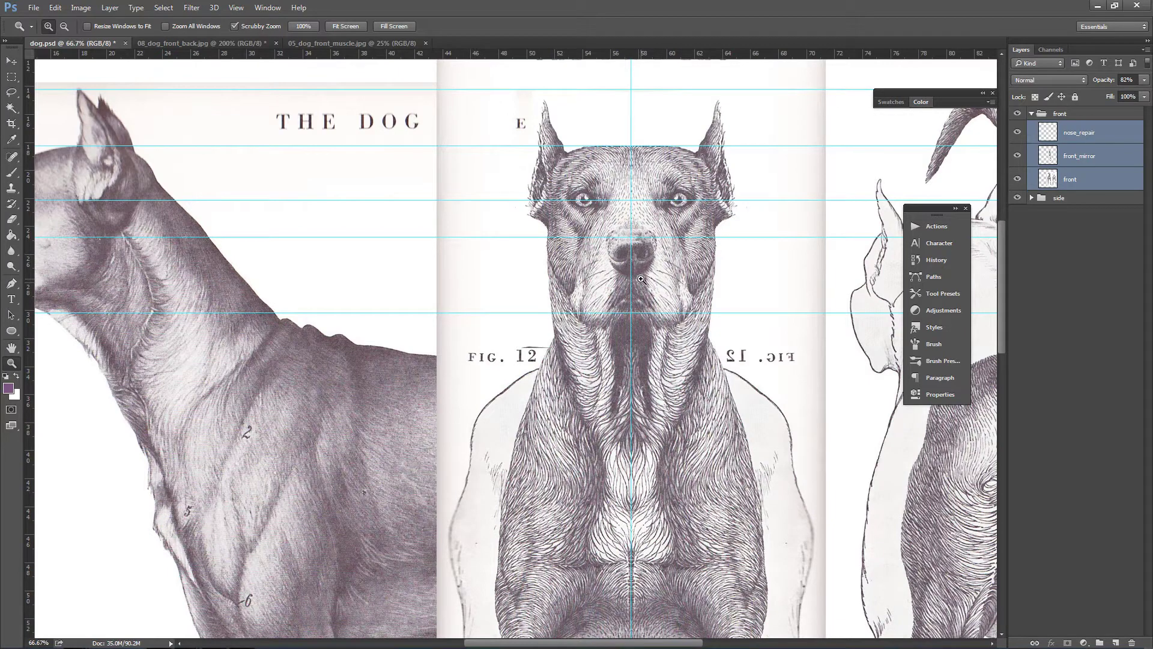
key("ctrl+e")
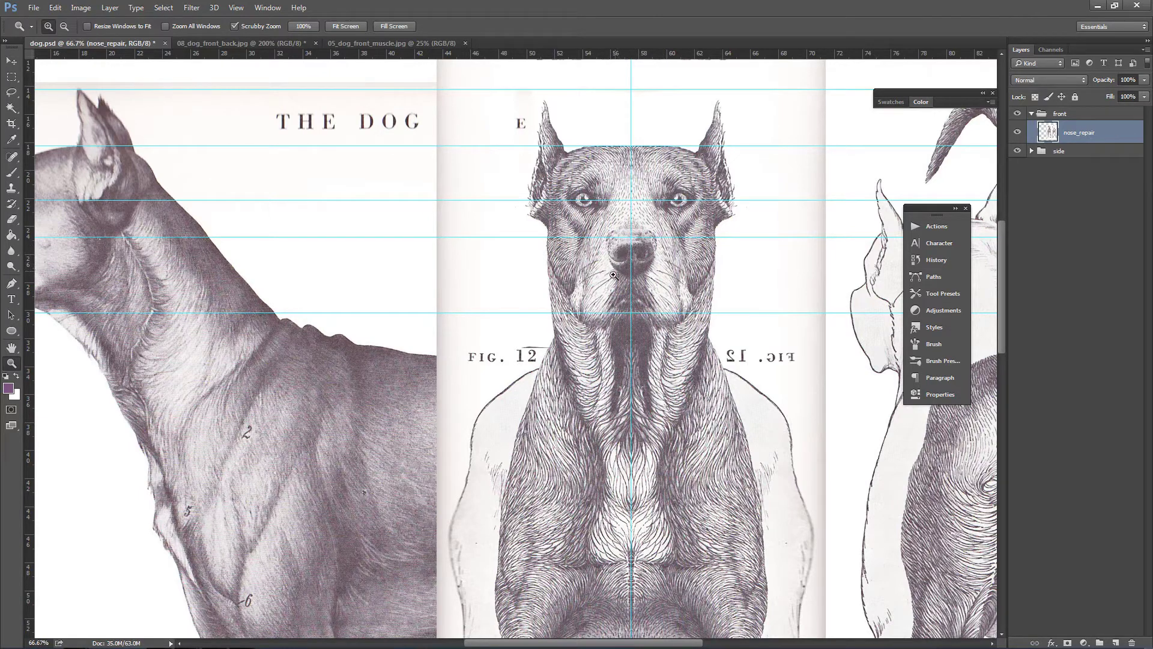
- Try to push the front-view dog's nose upward in Liquify using Forward Warp with a brush size of 784
left_click(192, 8)
left_click(219, 101)
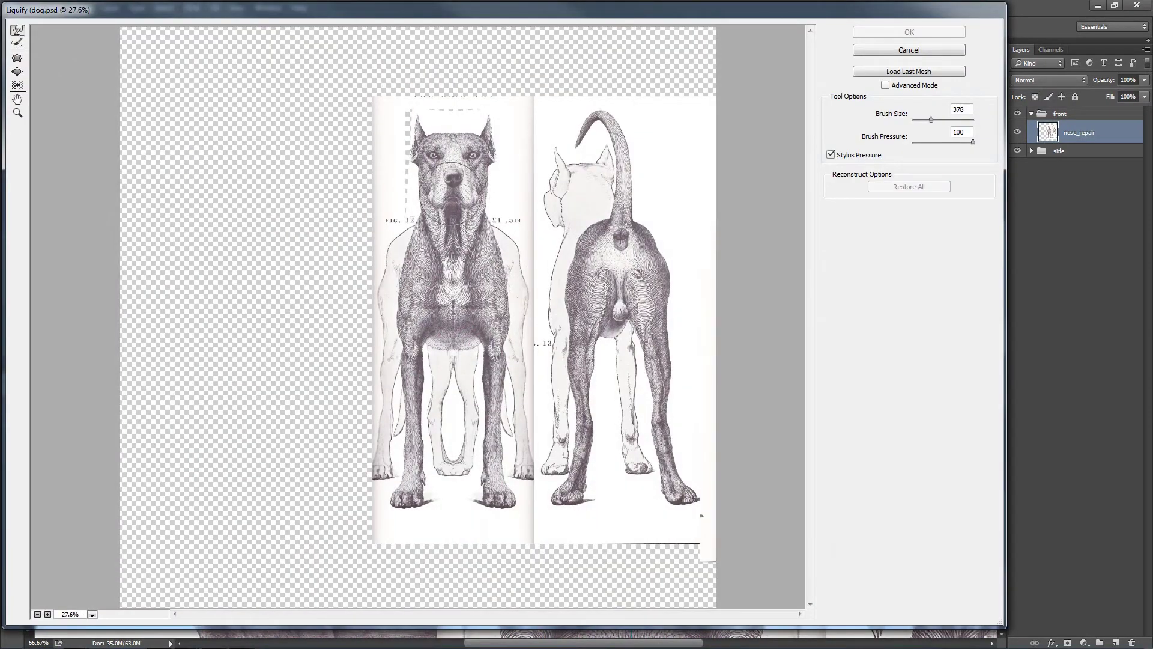
key("z")
left_click(451, 188)
left_click(432, 235)
left_click(412, 276)
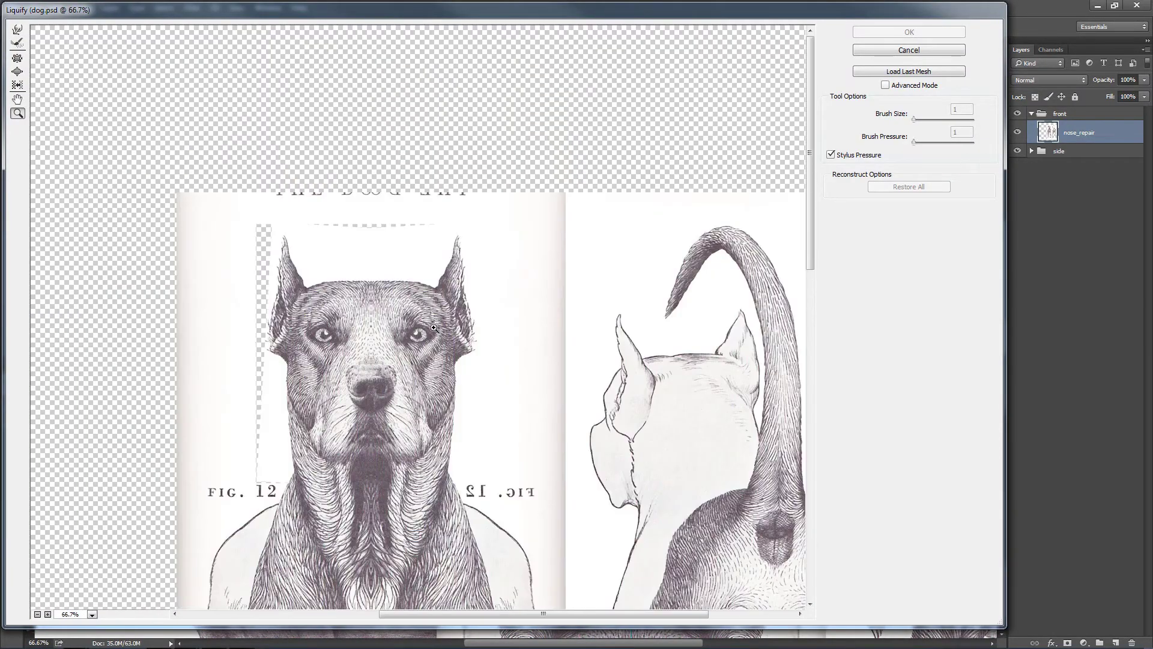
left_click(404, 377)
left_click(332, 433)
left_click_drag(366, 357, 457, 280)
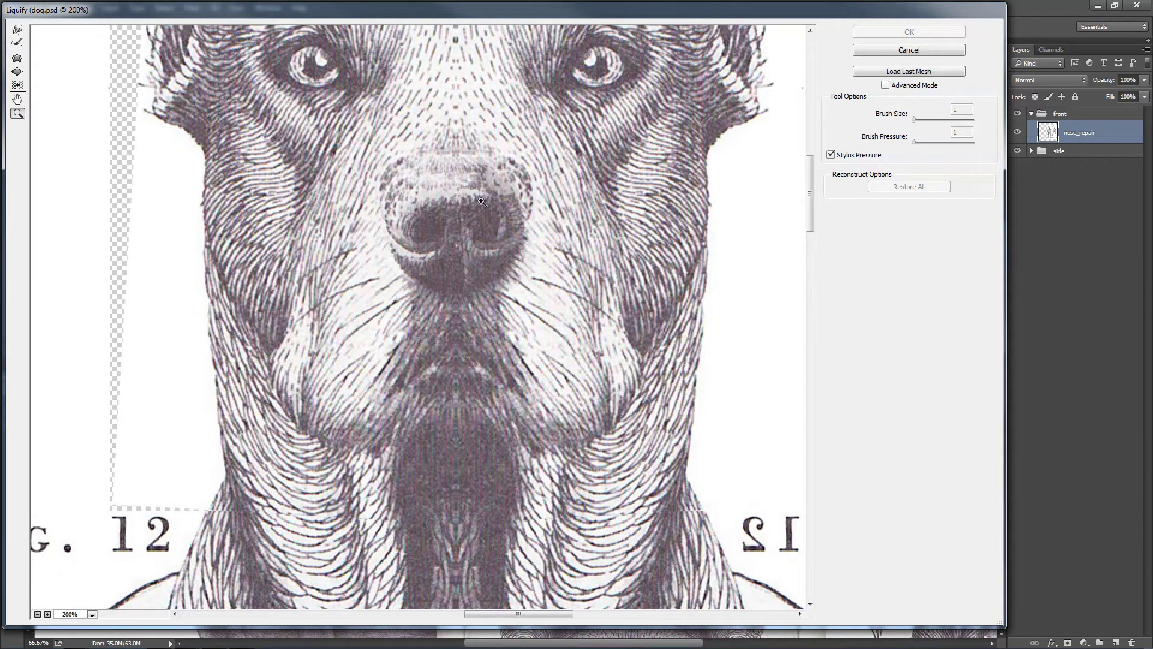
left_click(17, 29)
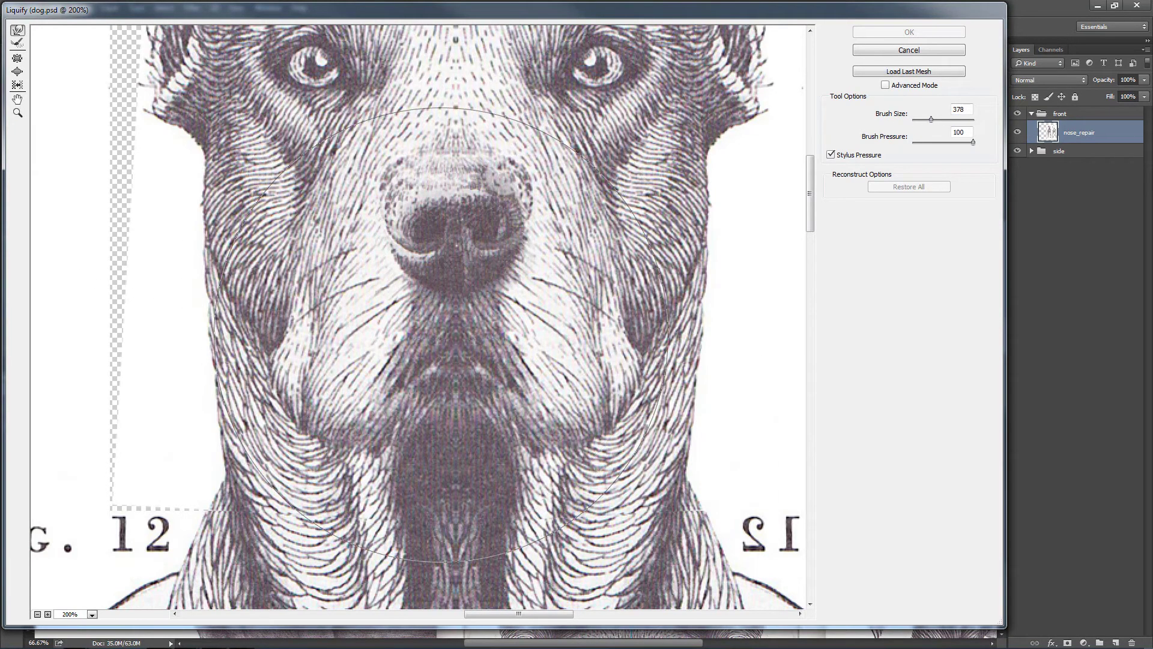
left_click_drag(444, 331, 451, 324)
key("ctrl+z")
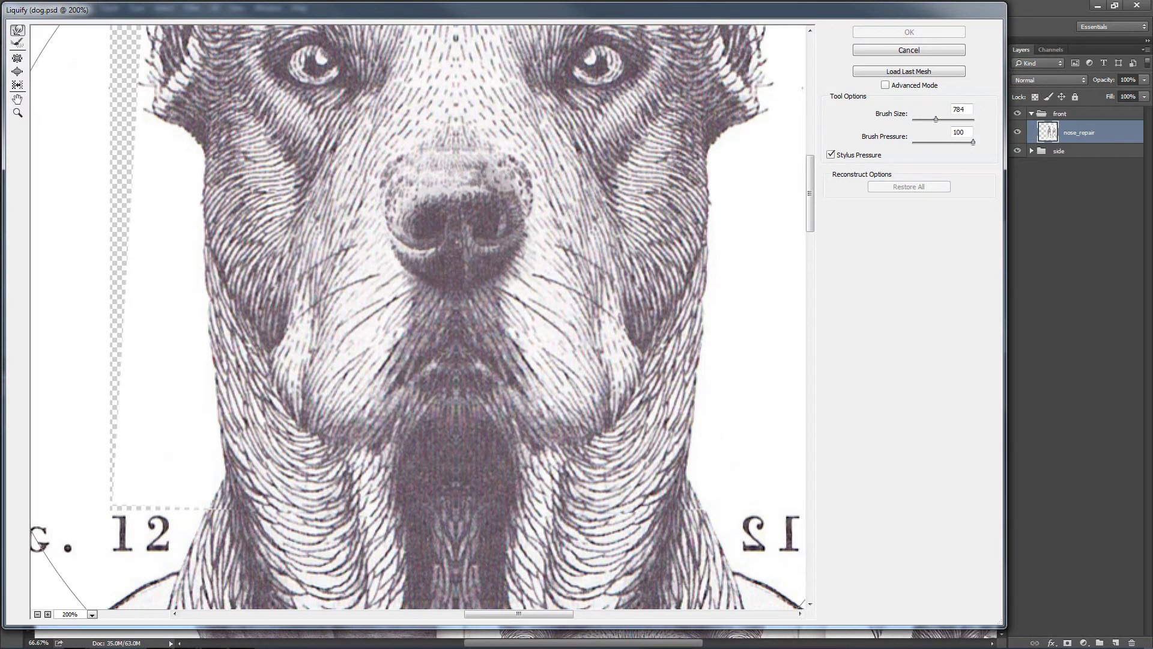
left_click_drag(440, 297, 448, 273)
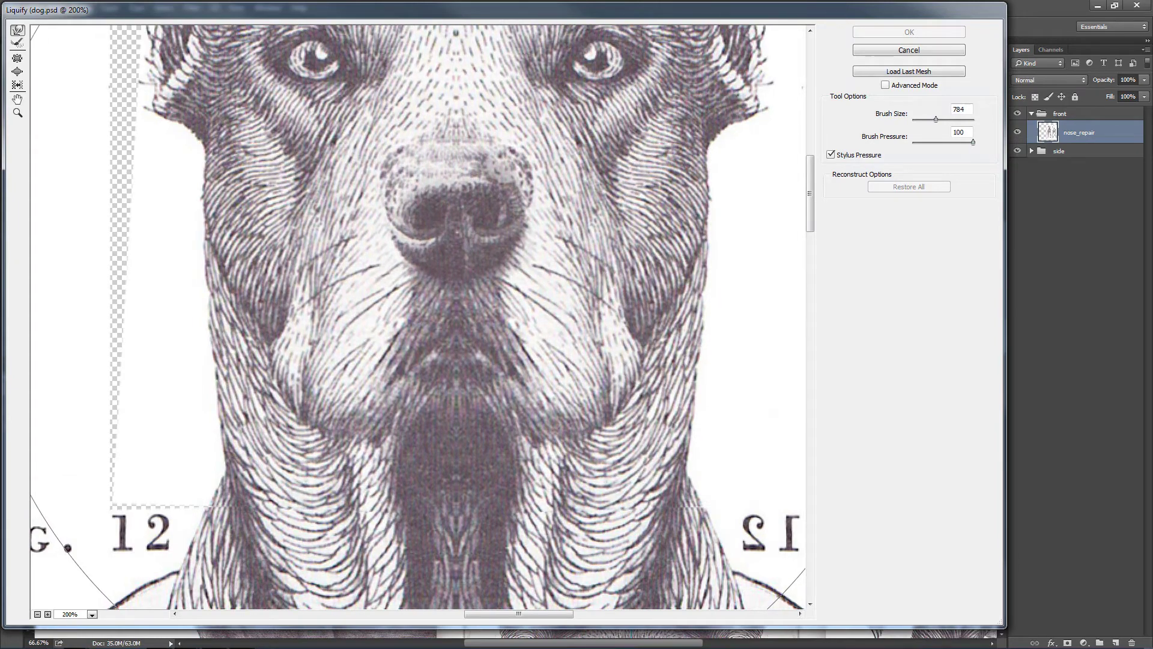
left_click(909, 50)
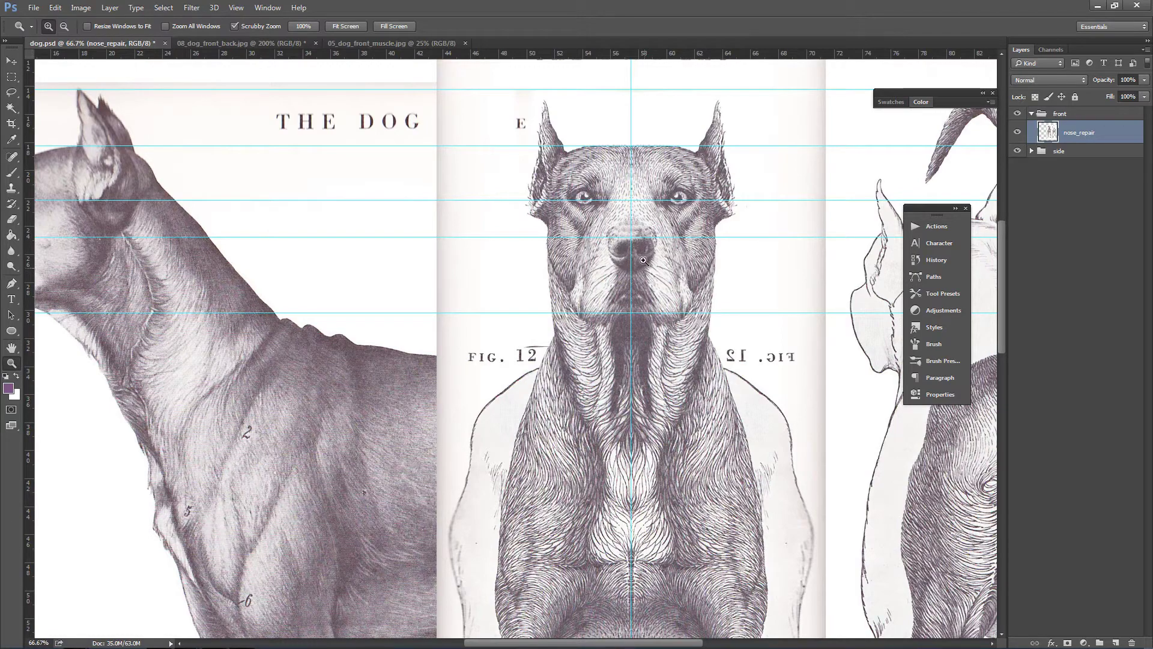
left_click(198, 7)
left_click(208, 91)
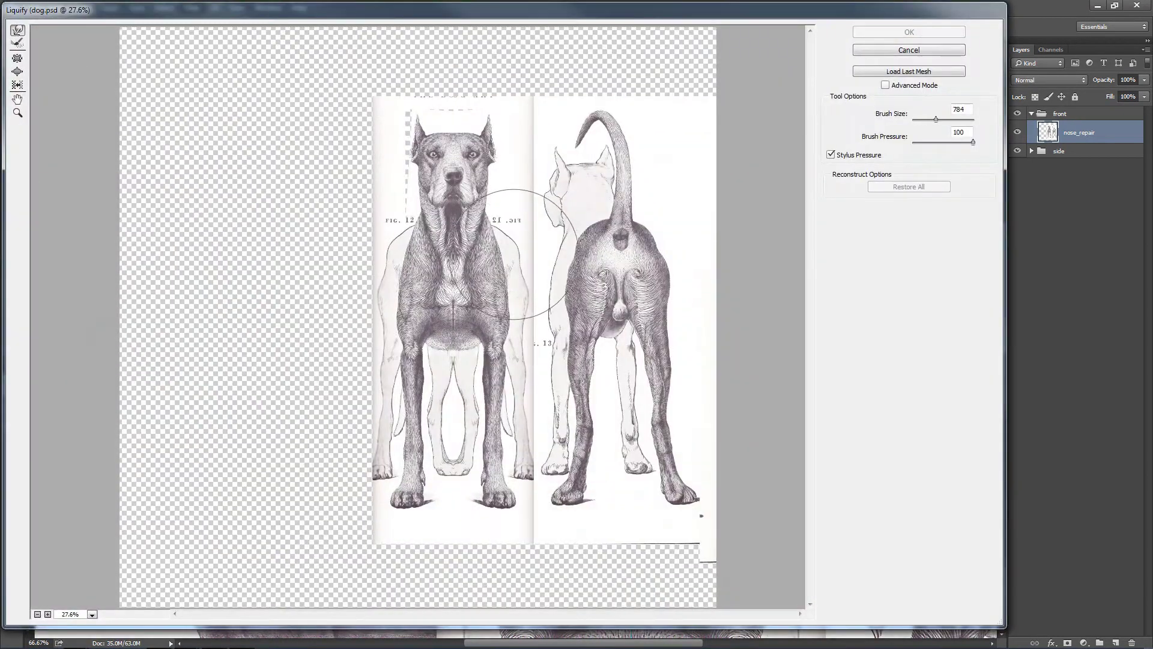
key("z")
left_click(459, 208)
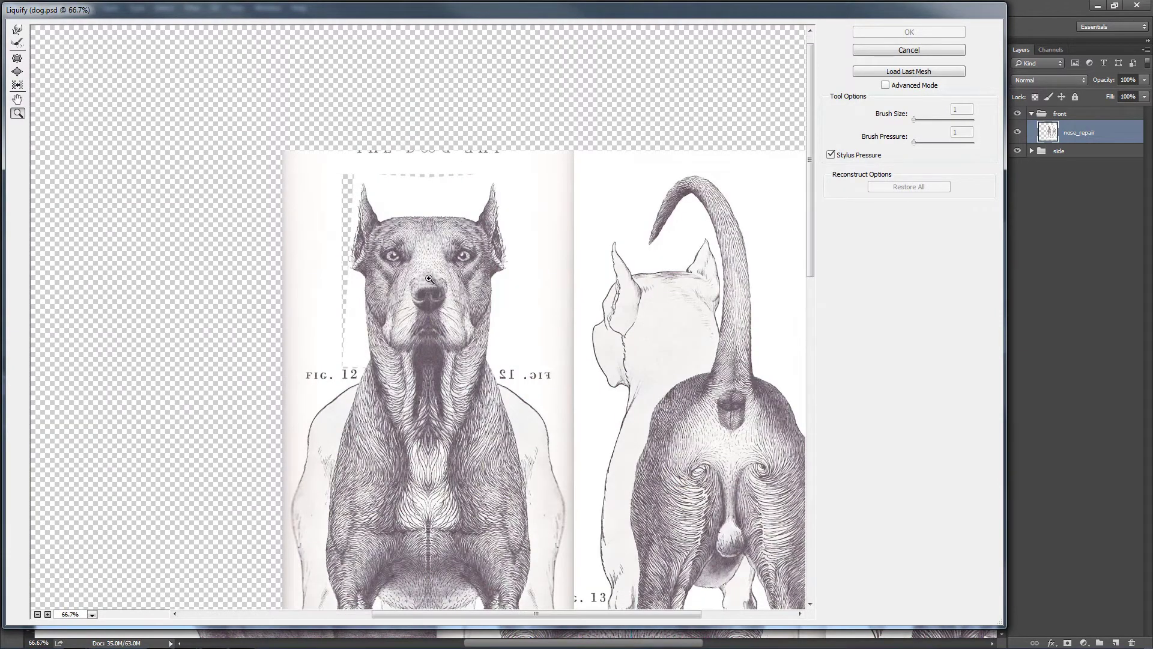
left_click(451, 258)
mouse_move(353, 374)
left_mouse_down()
mouse_move(409, 190)
mouse_move(405, 286)
left_mouse_up()
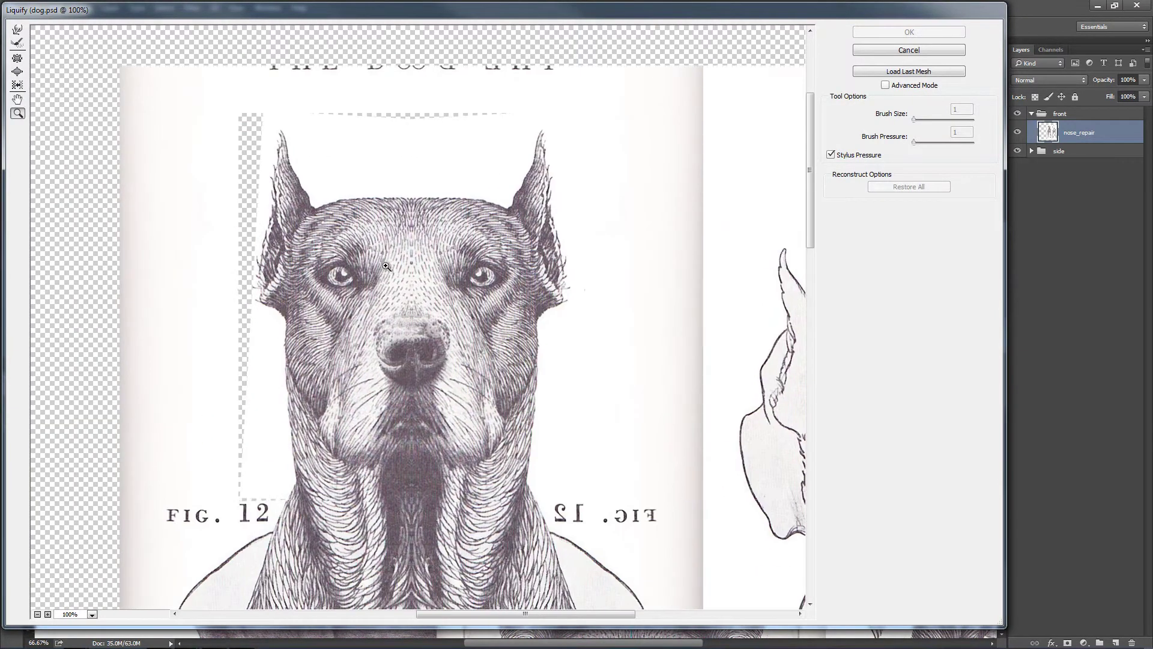
left_click(17, 29)
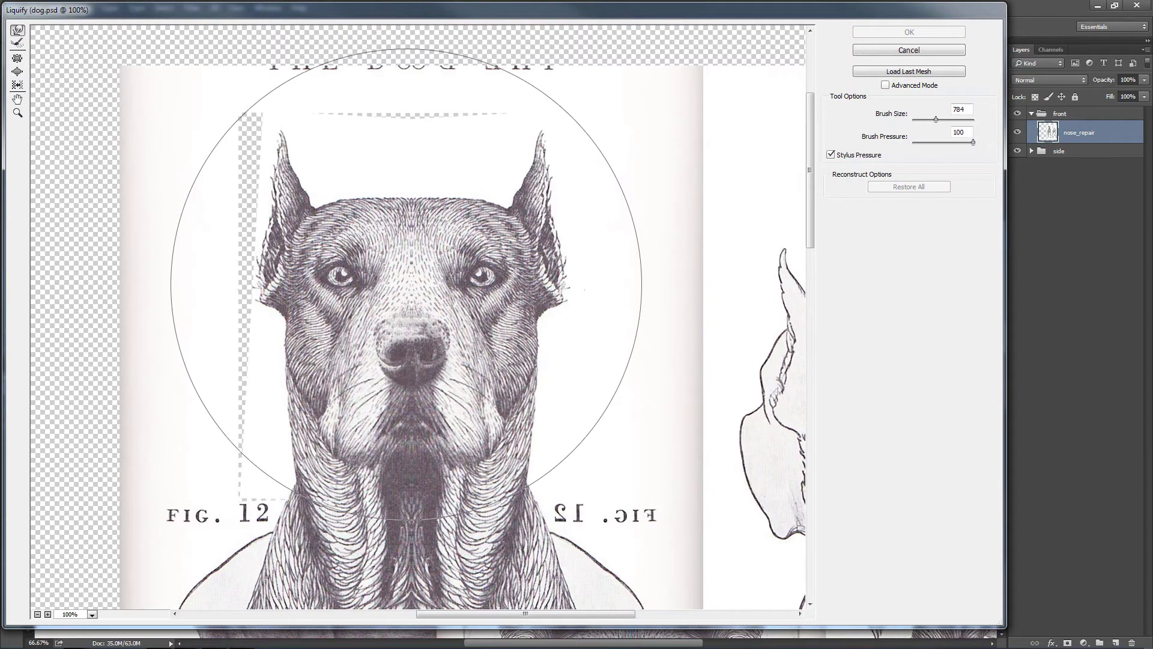
left_click_drag(936, 119, 929, 119)
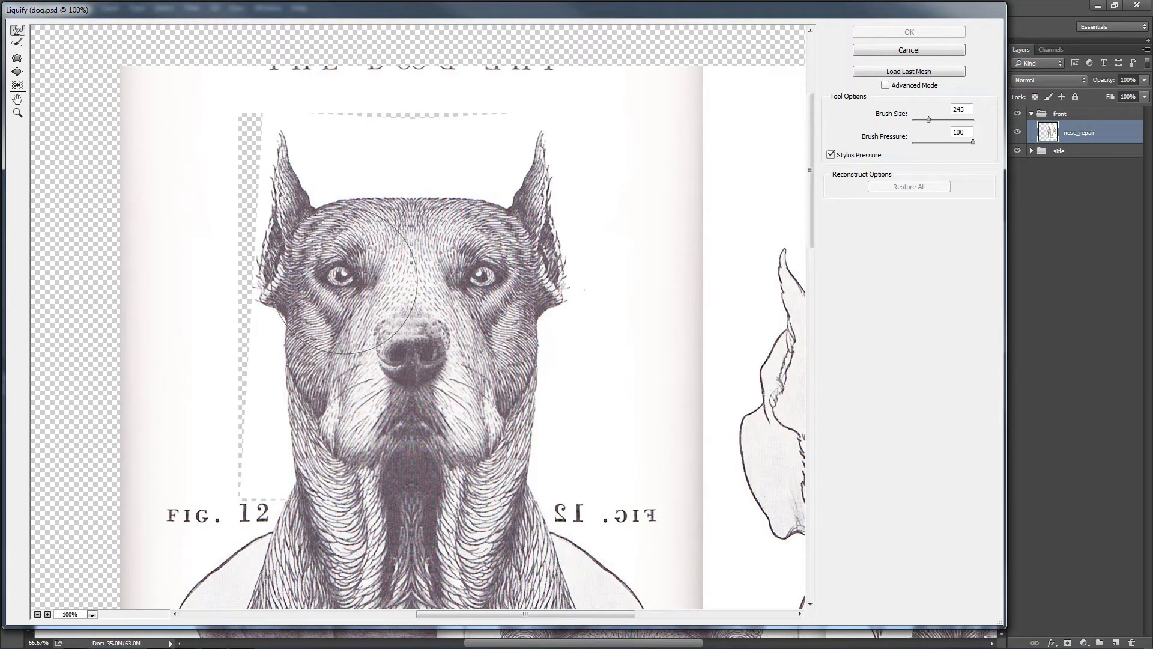
key("Escape")
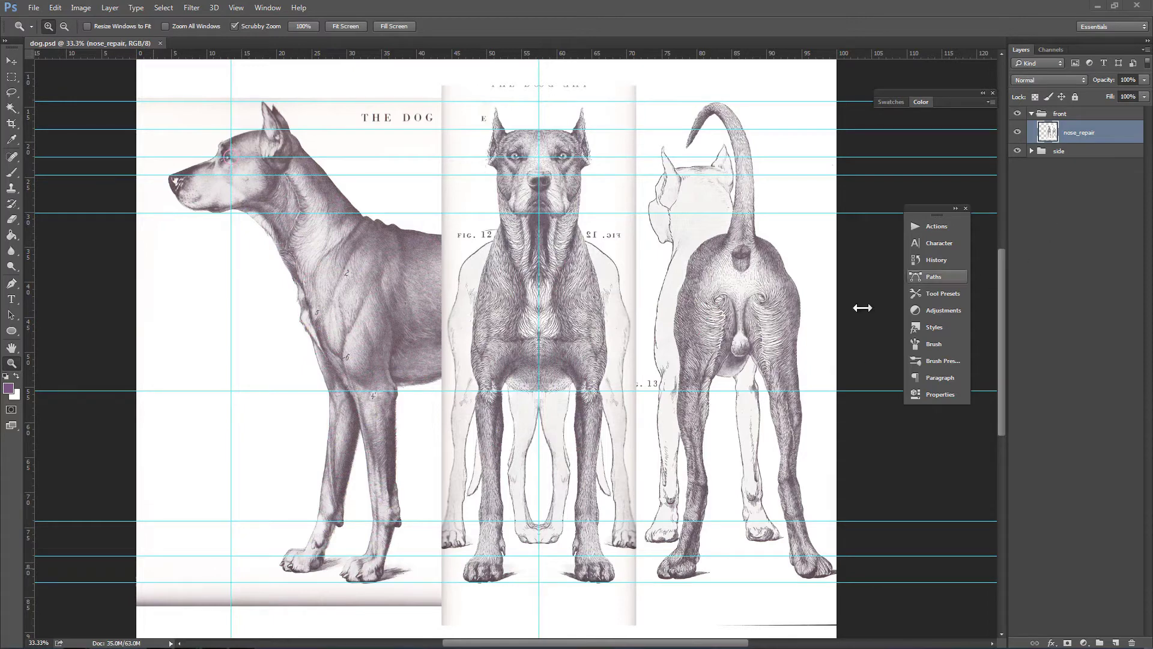
- Extend the canvas to 200 percent width, anchored at the middle of its left edge so it grows rightward
left_click(80, 8)
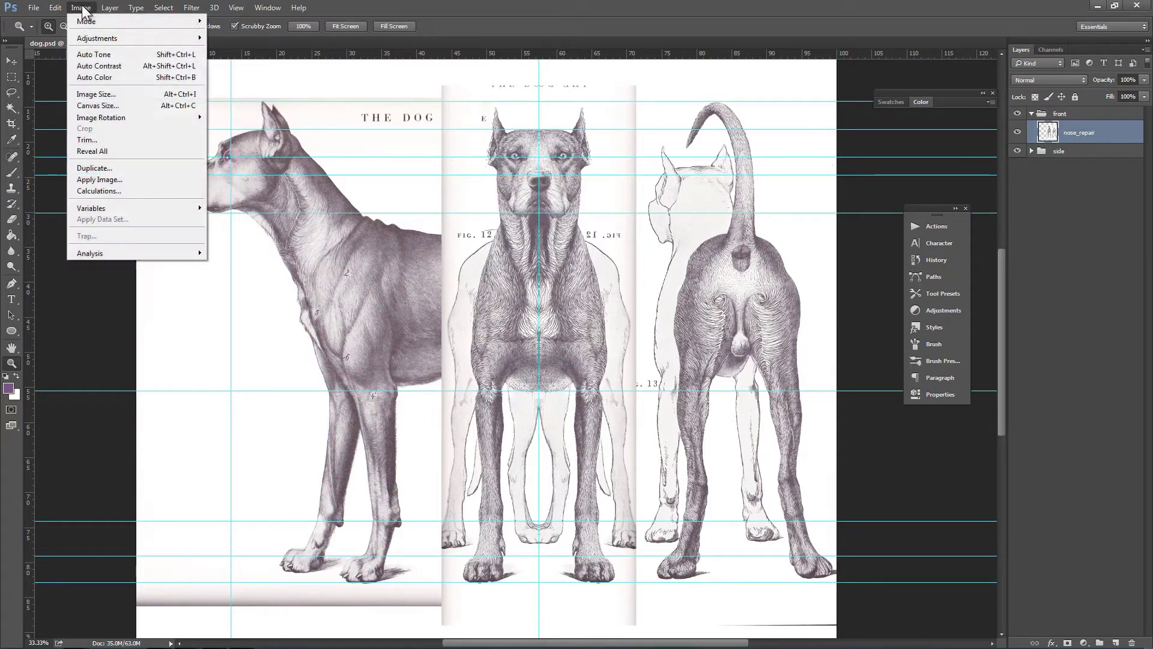
left_click(114, 108)
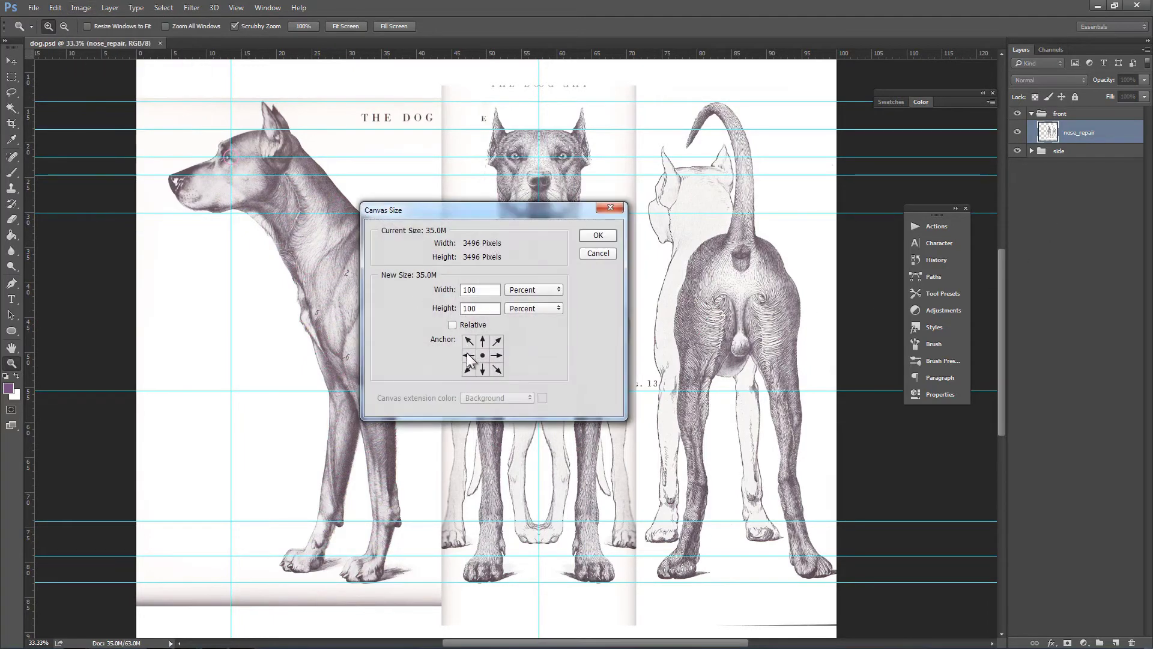
left_click(468, 356)
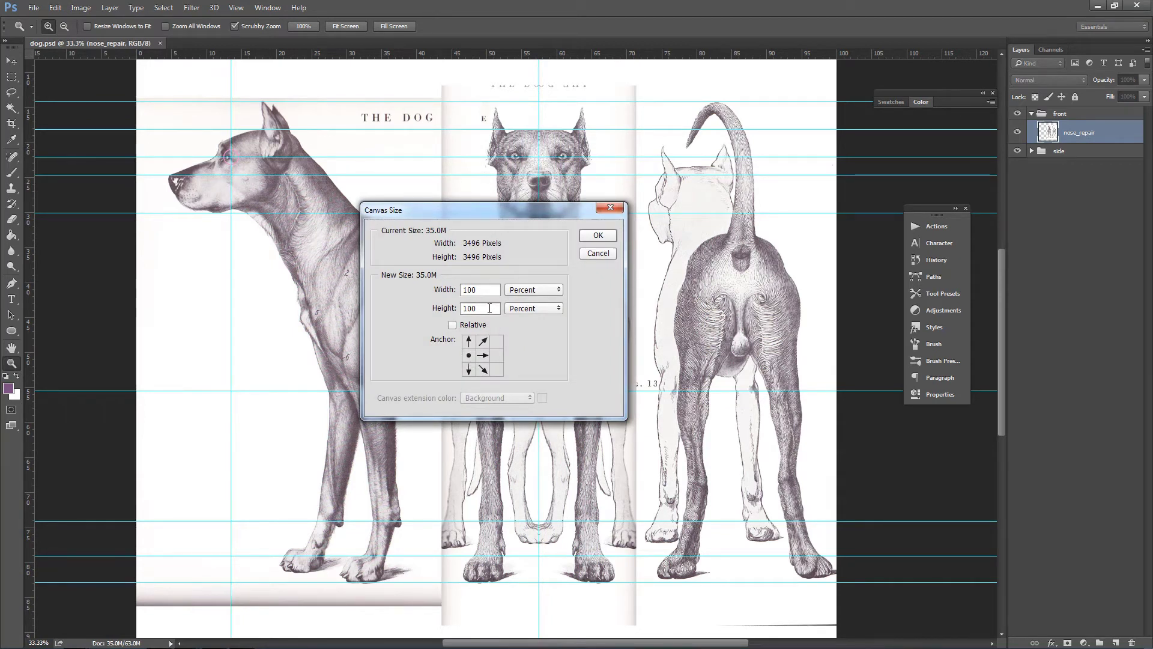
double_click(480, 289)
type("2")
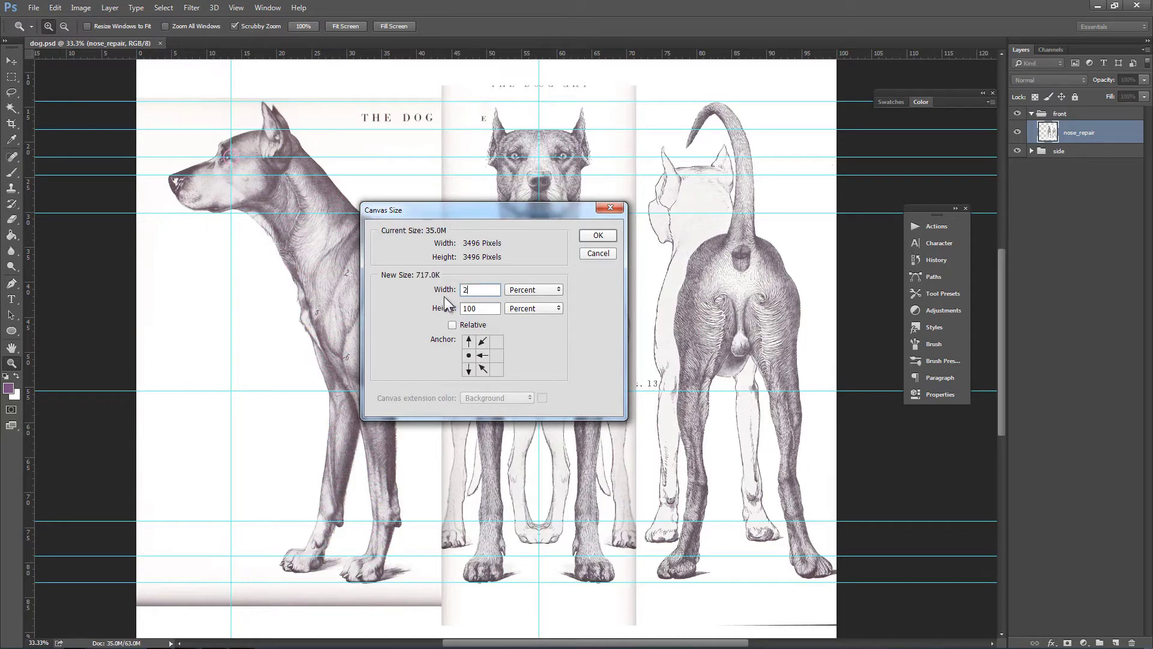
type("00")
key("Return")
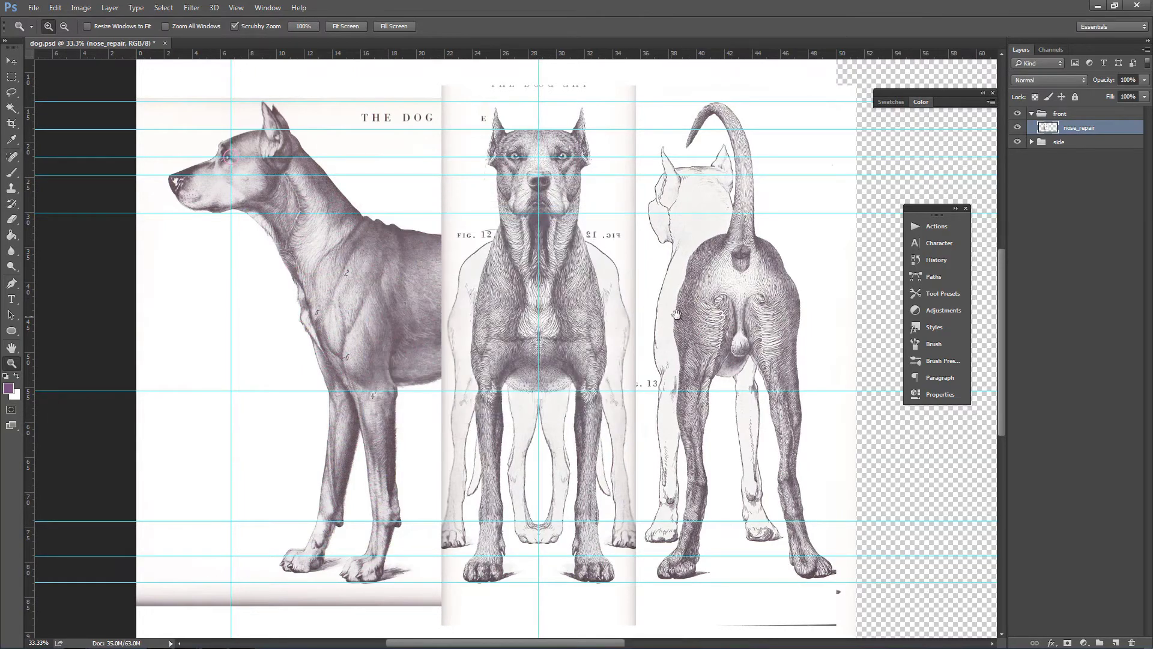
- Move the nose_repair layer horizontally to the right until it clears the side-view dog's tail
left_click_drag(676, 314, 530, 324)
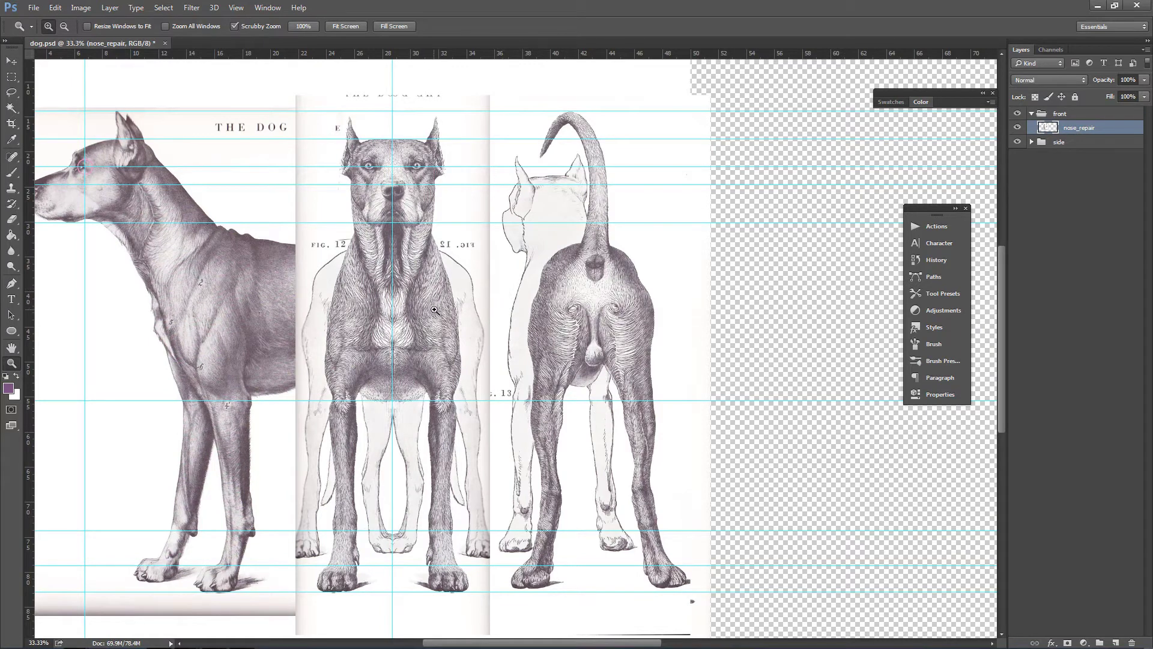
key("v")
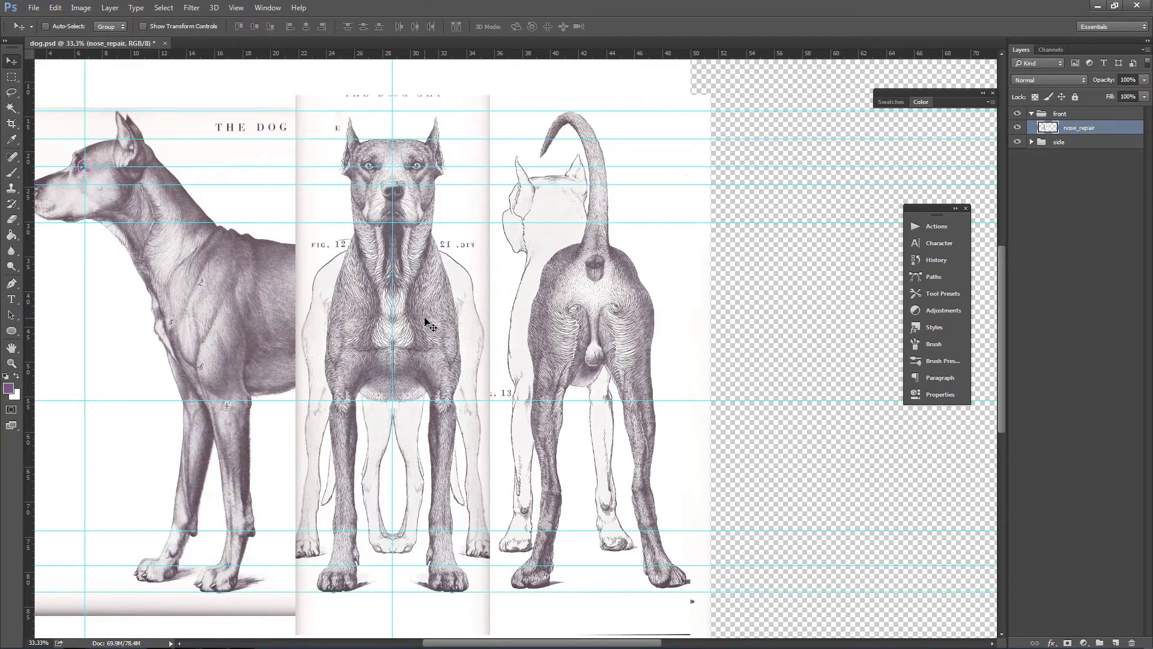
left_click_drag(430, 325, 781, 334)
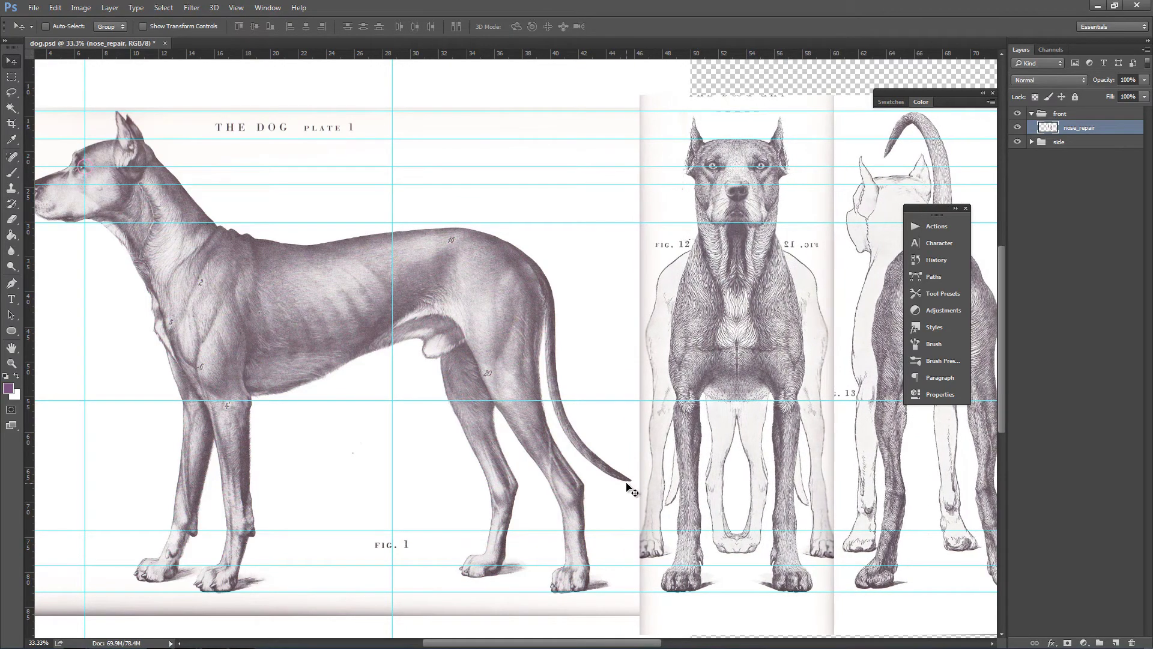
- Add horizontal guides at the top of the side-view dog's rump and at its hind hock, the latter at about 67.7%
left_click_drag(532, 425, 415, 425)
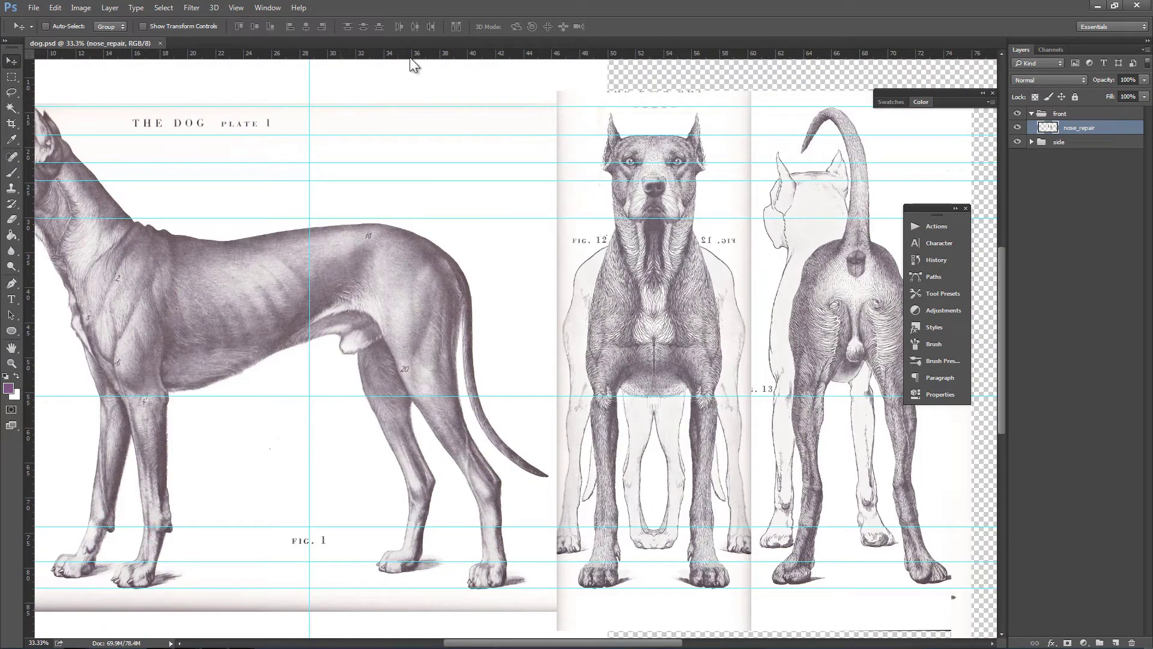
left_click_drag(416, 57, 390, 224)
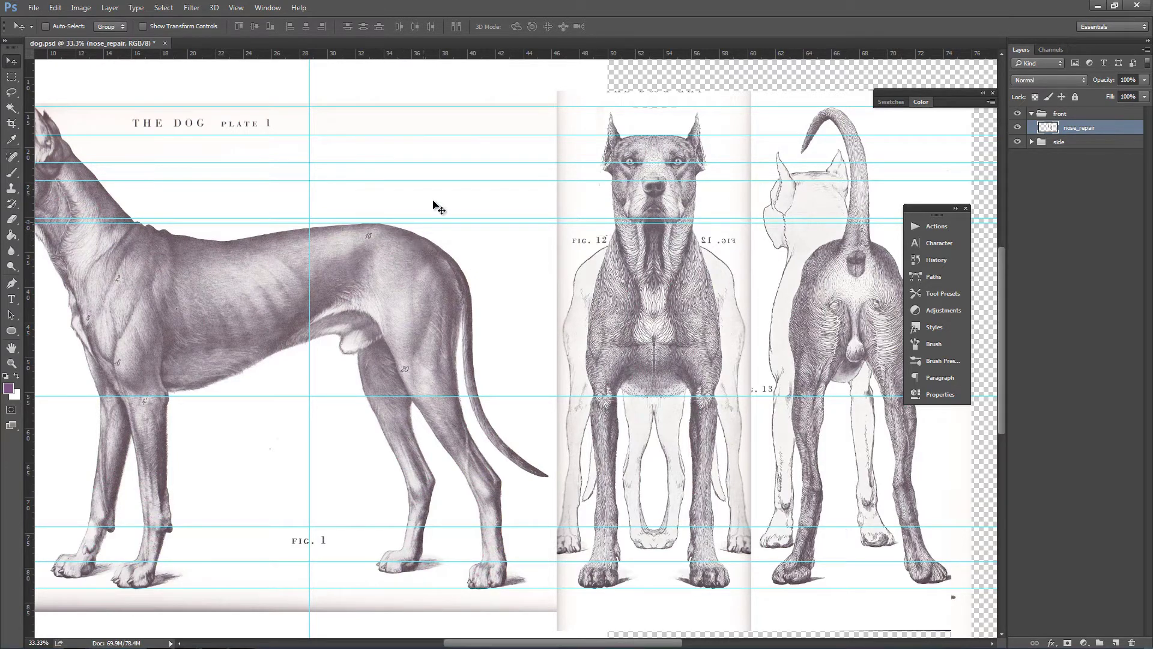
left_click_drag(499, 55, 502, 482)
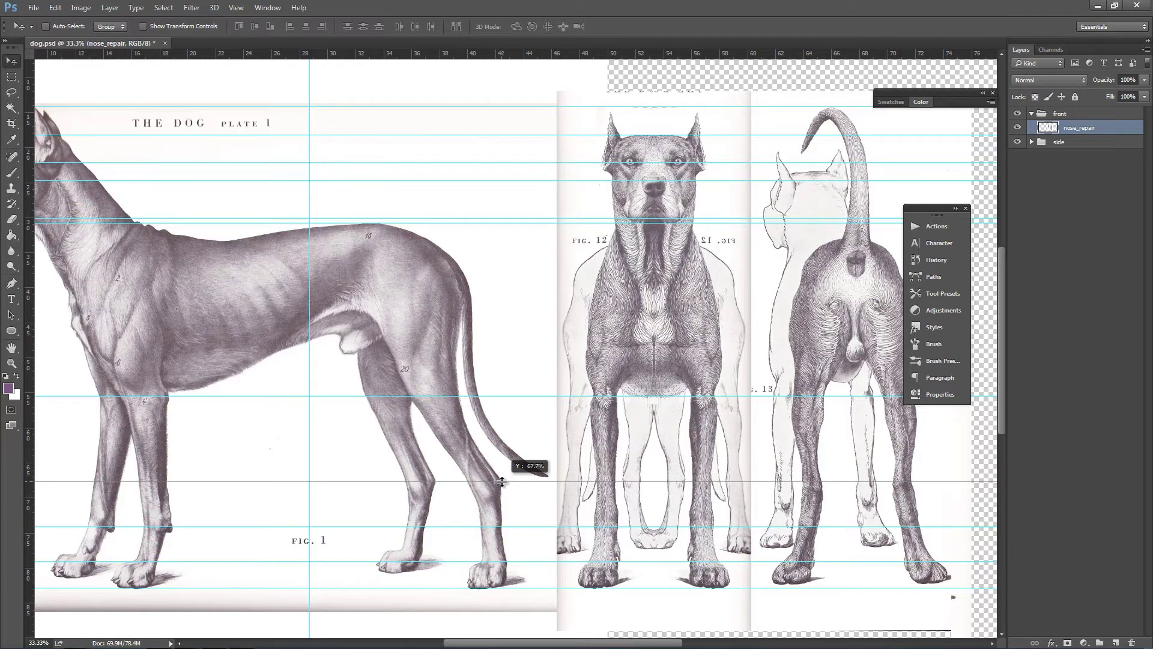
left_click_drag(502, 482, 502, 481)
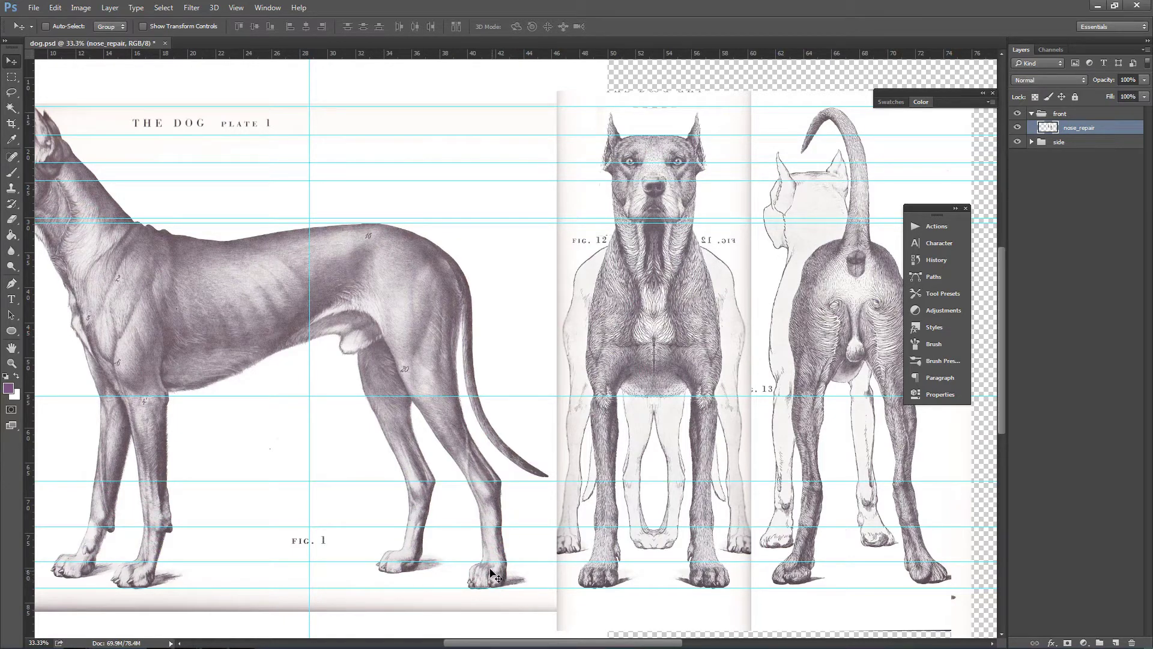
mouse_move(546, 56)
left_mouse_down()
mouse_move(475, 391)
mouse_move(541, 53)
left_mouse_up()
- Select the entire back-view dog on nose_repair with a rectangular marquee and cut it onto a new layer
scroll(714, 320, "right", 3)
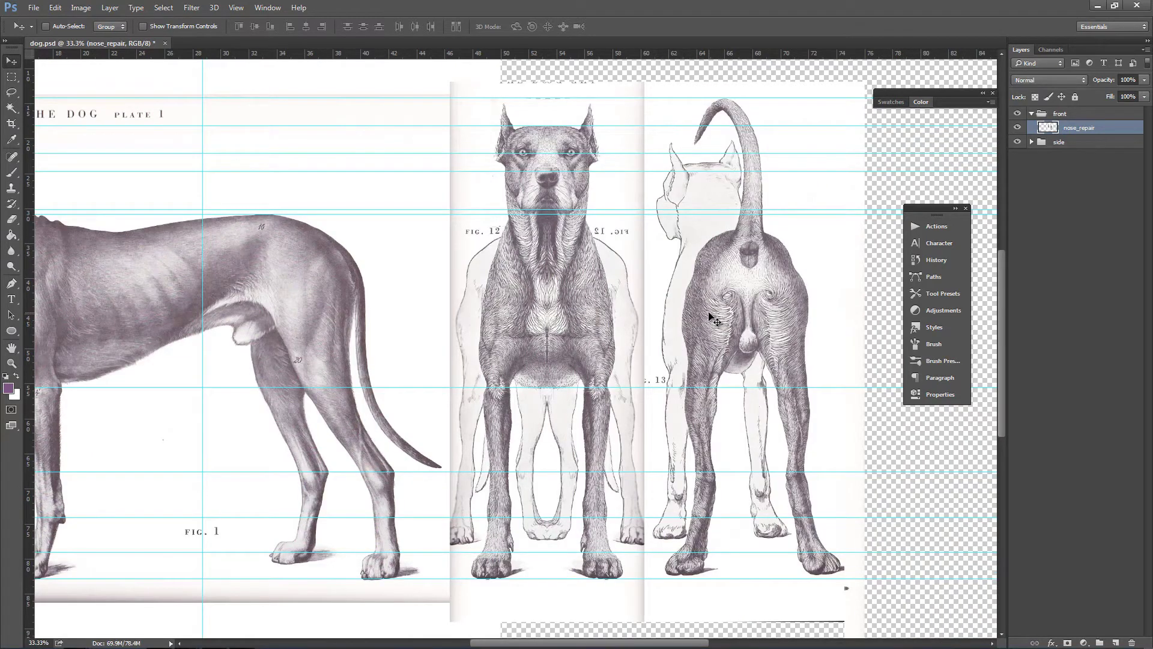
key("m")
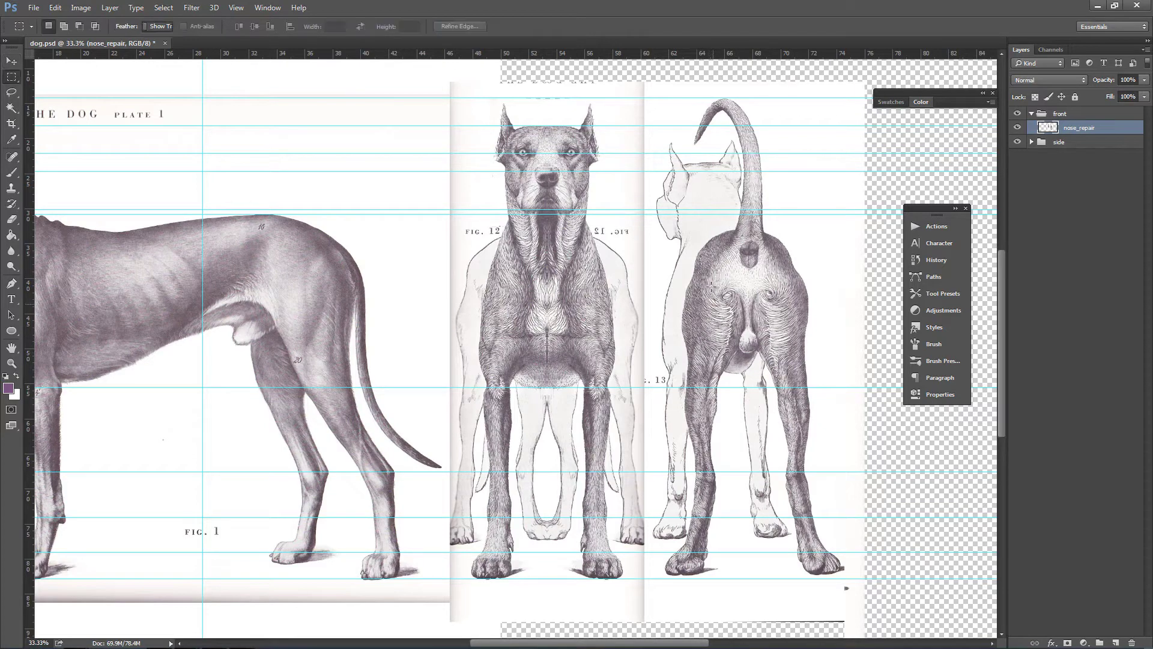
left_click_drag(645, 74, 884, 613)
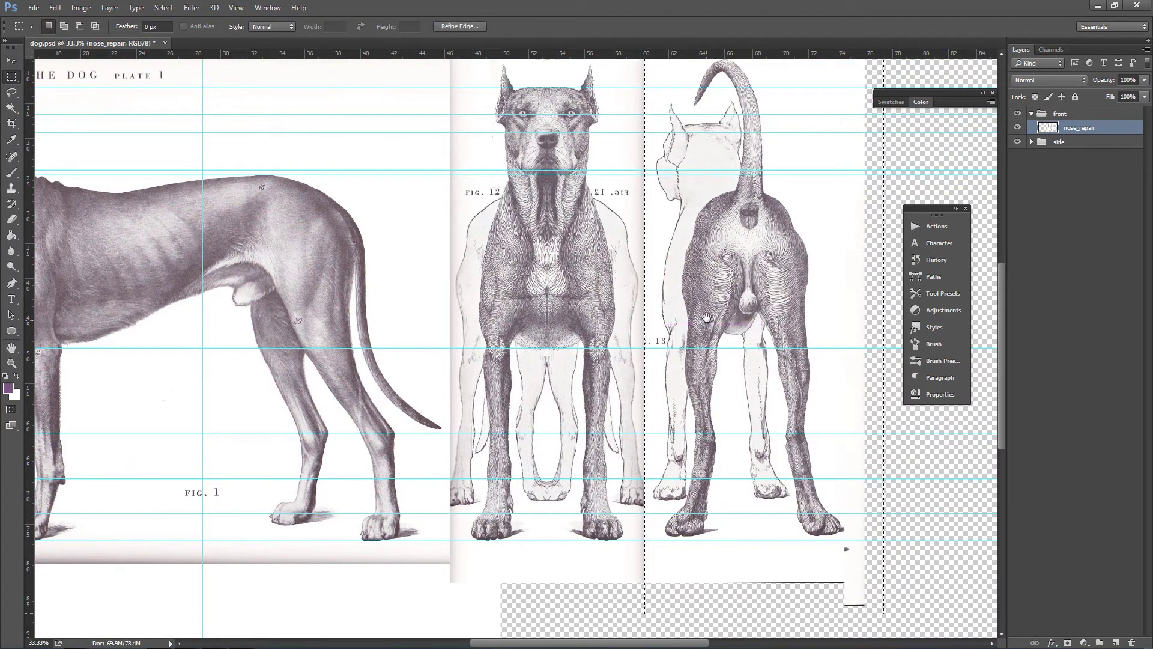
left_click_drag(707, 317, 652, 393)
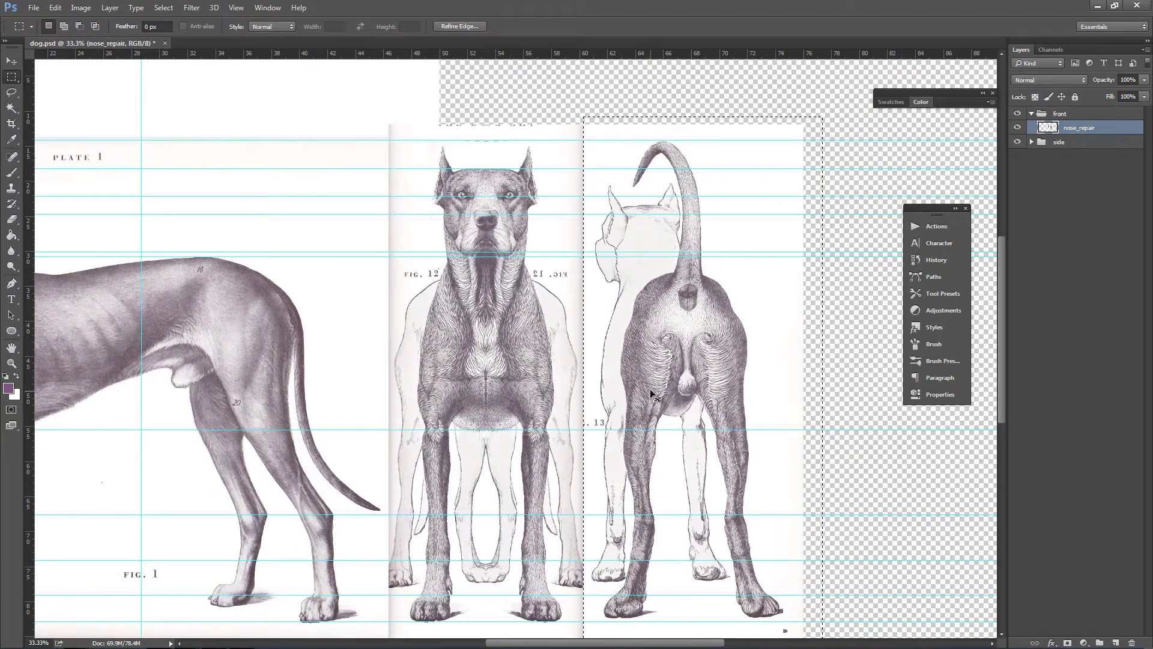
right_click(658, 365)
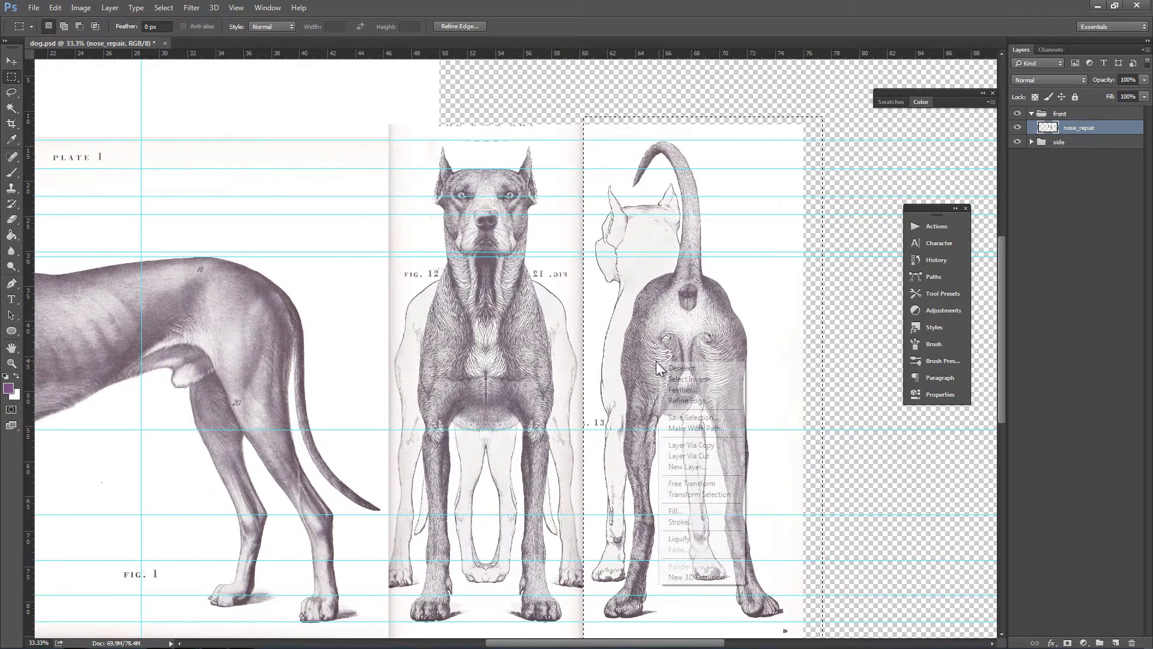
left_click(695, 456)
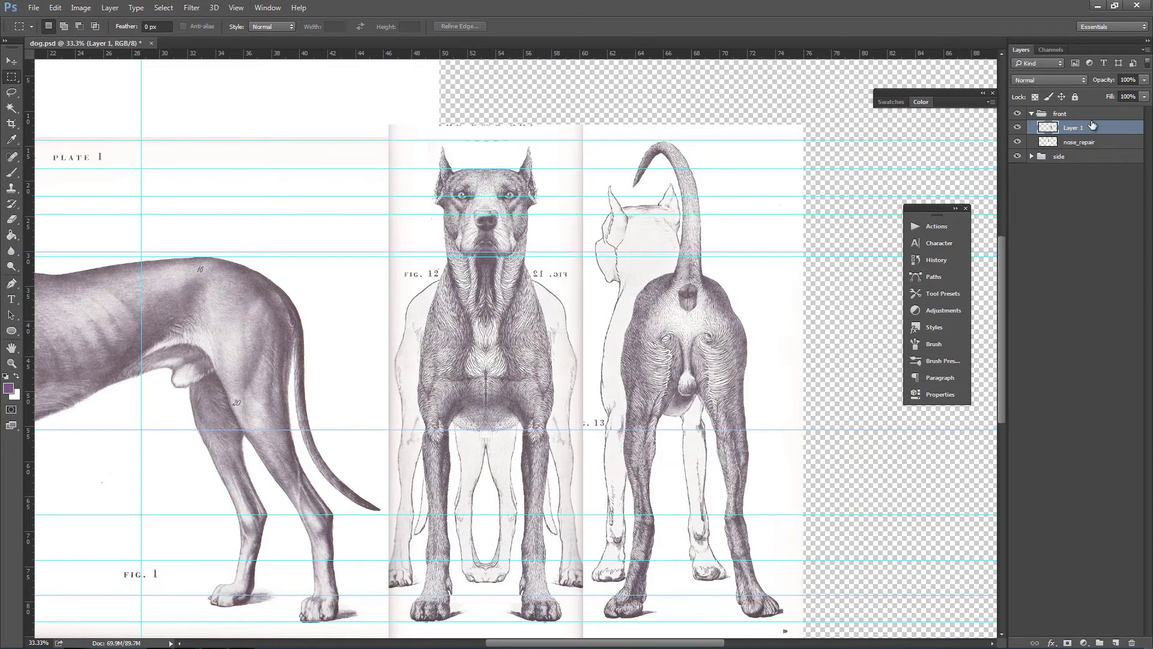
- Rename the new layer back, place it in its own group above the front group, and name the groups back_grp, front_grp and side_grp
double_click(1077, 128)
type("back")
key("Return")
key("ctrl+bracketleft")
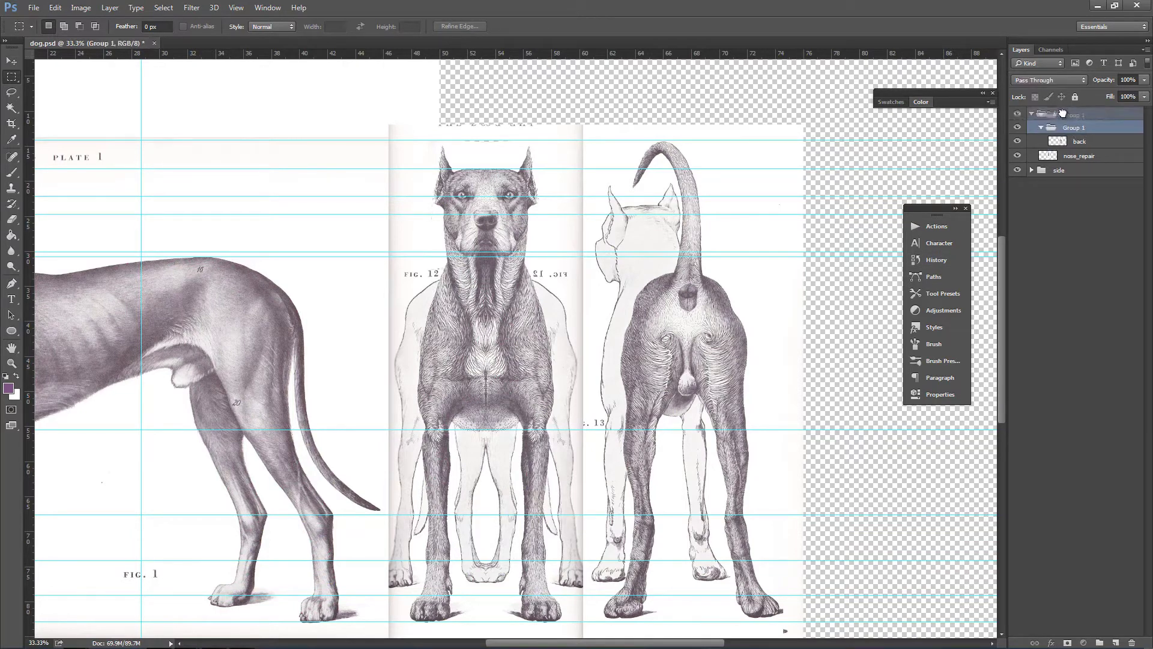
key("ctrl+g")
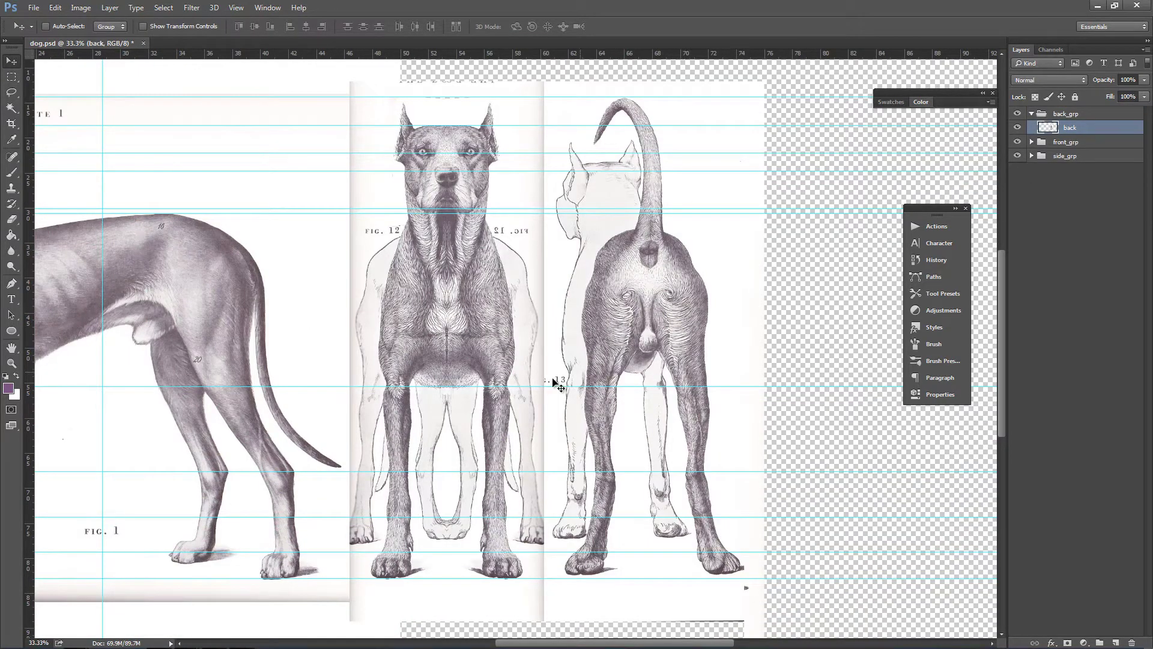
- Scale the back layer proportionally to about 105% and move it down 30 px so its paws meet the ground guide
key("ctrl+t")
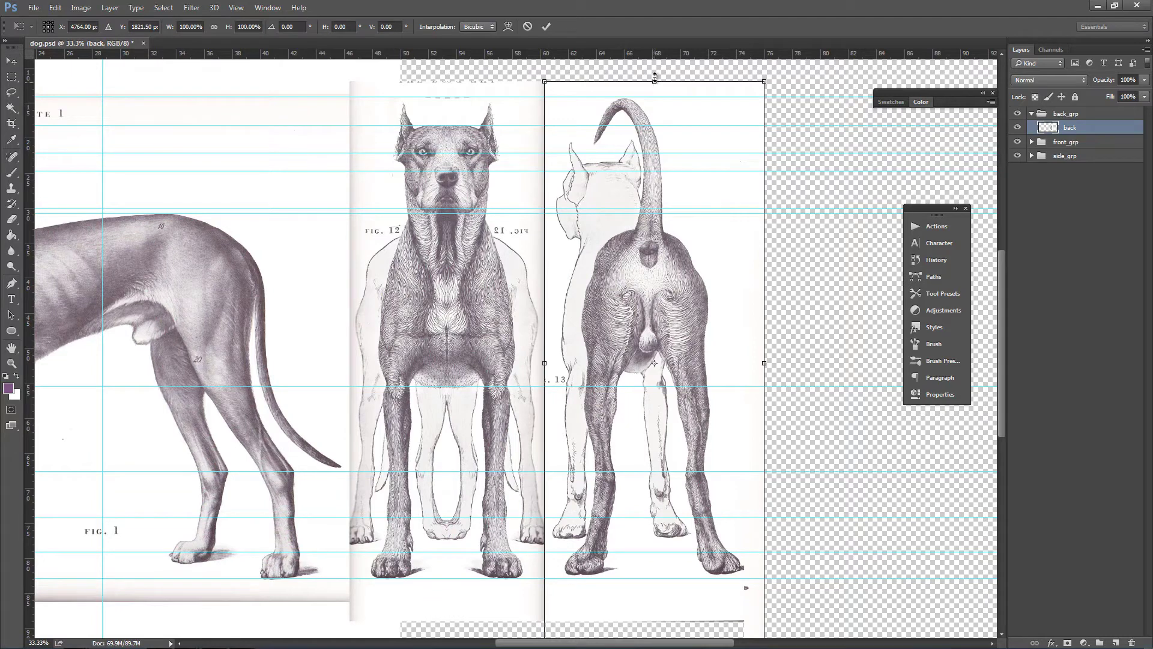
mouse_move(655, 78)
left_mouse_down()
mouse_move(655, 67)
mouse_move(655, 81)
left_mouse_up()
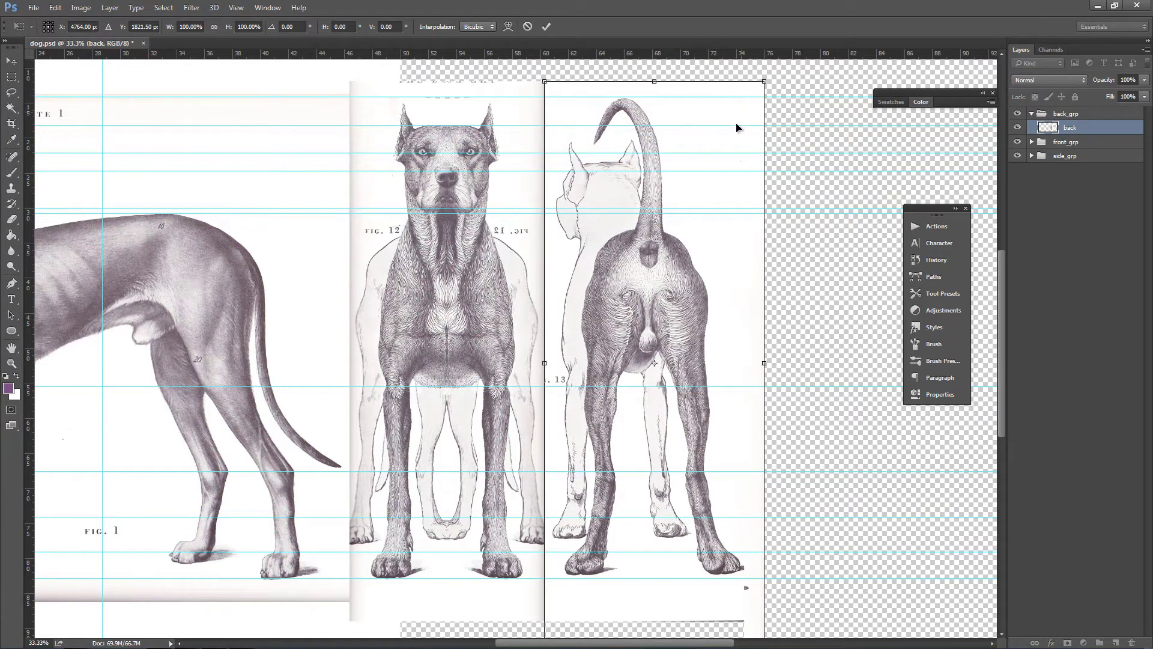
left_click_drag(731, 168, 659, 186)
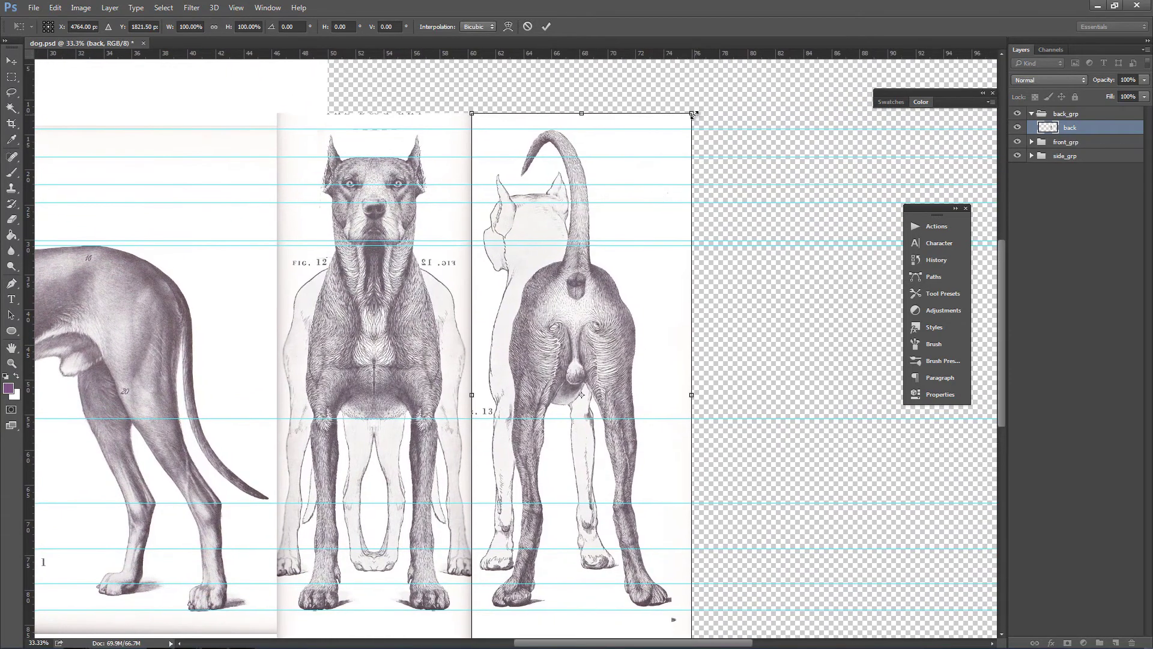
left_click_drag(692, 115, 708, 89)
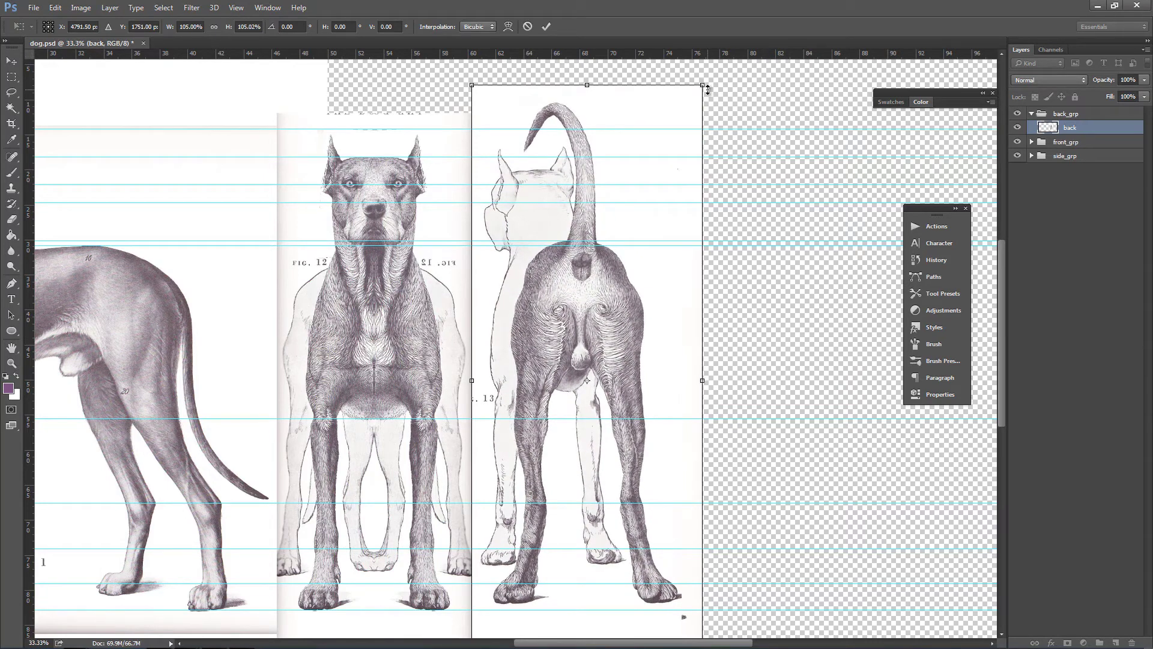
key("shift+Down")
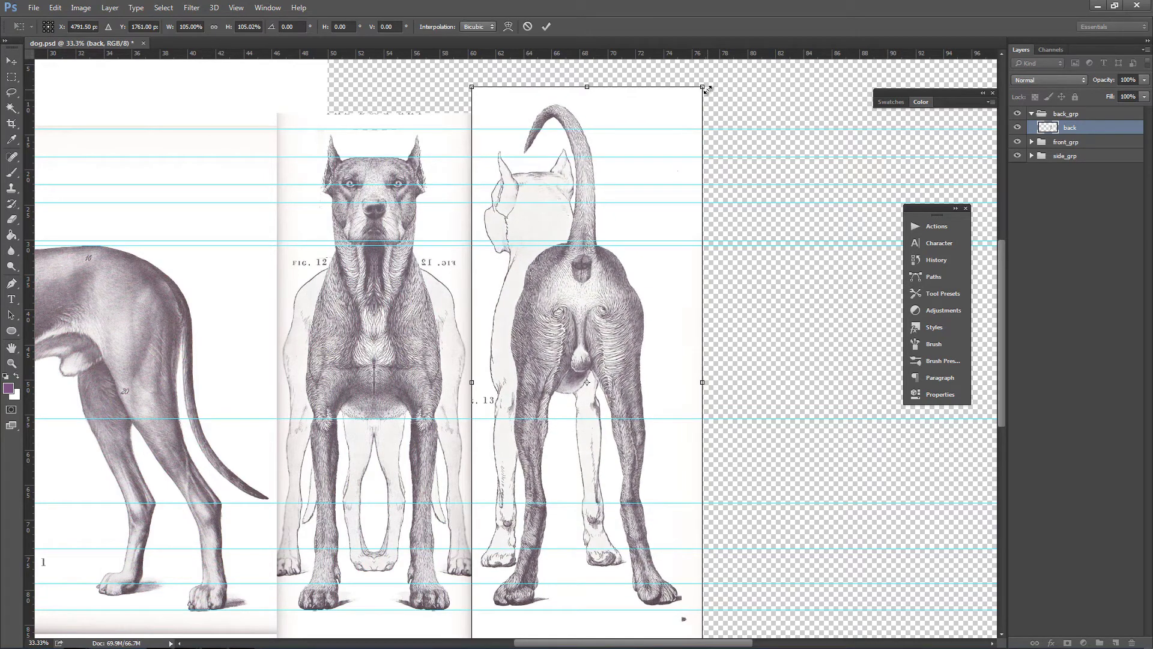
key("shift+Down")
key("shift+Down")
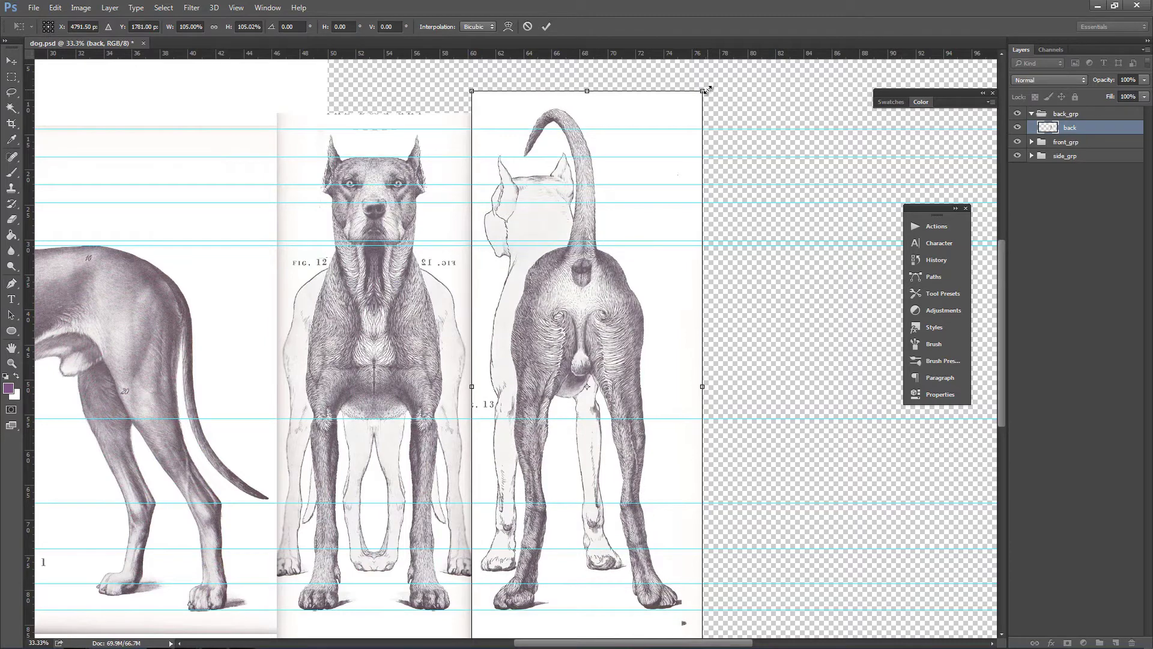
- Enlarge the back layer to about 105.2%, compare its rump and paws with the side view, and nudge it down 3 px
mouse_move(703, 91)
left_mouse_down()
mouse_move(712, 78)
mouse_move(705, 91)
left_mouse_up()
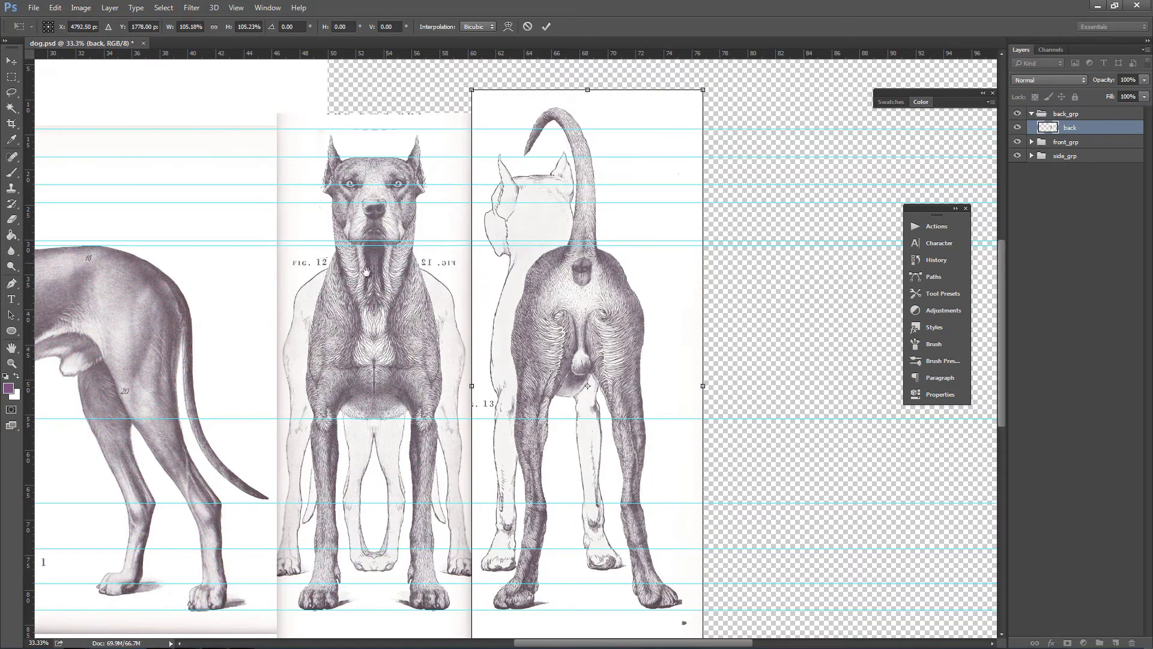
left_click_drag(366, 272, 433, 241)
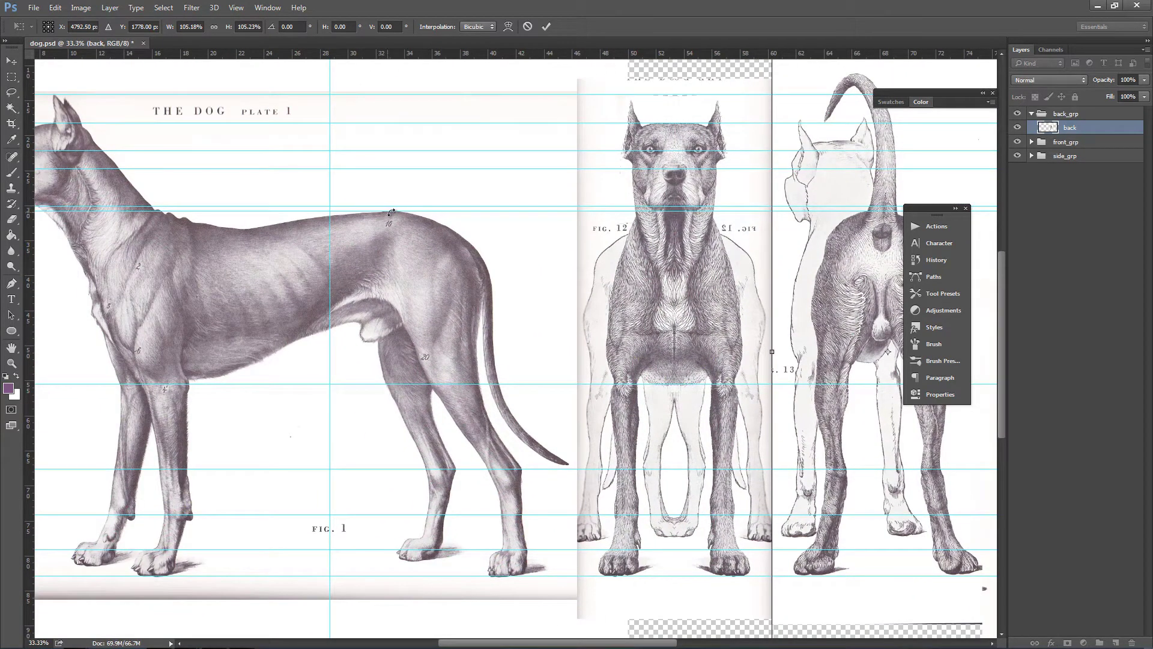
scroll(697, 224, "right", 5)
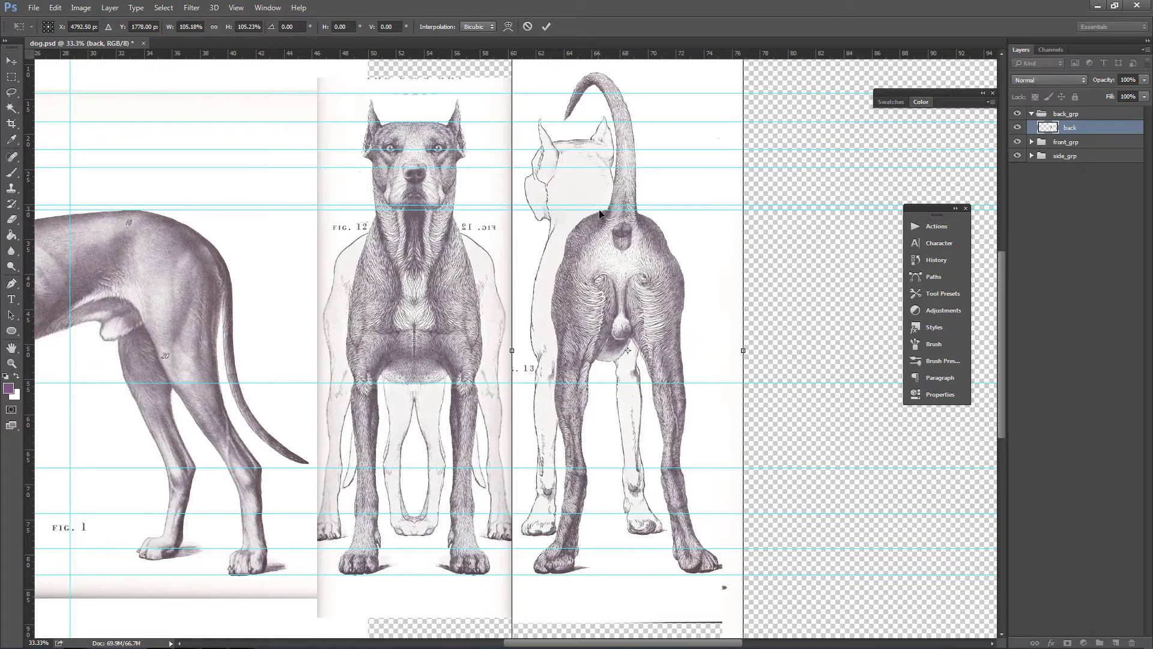
scroll(597, 246, "down", 2)
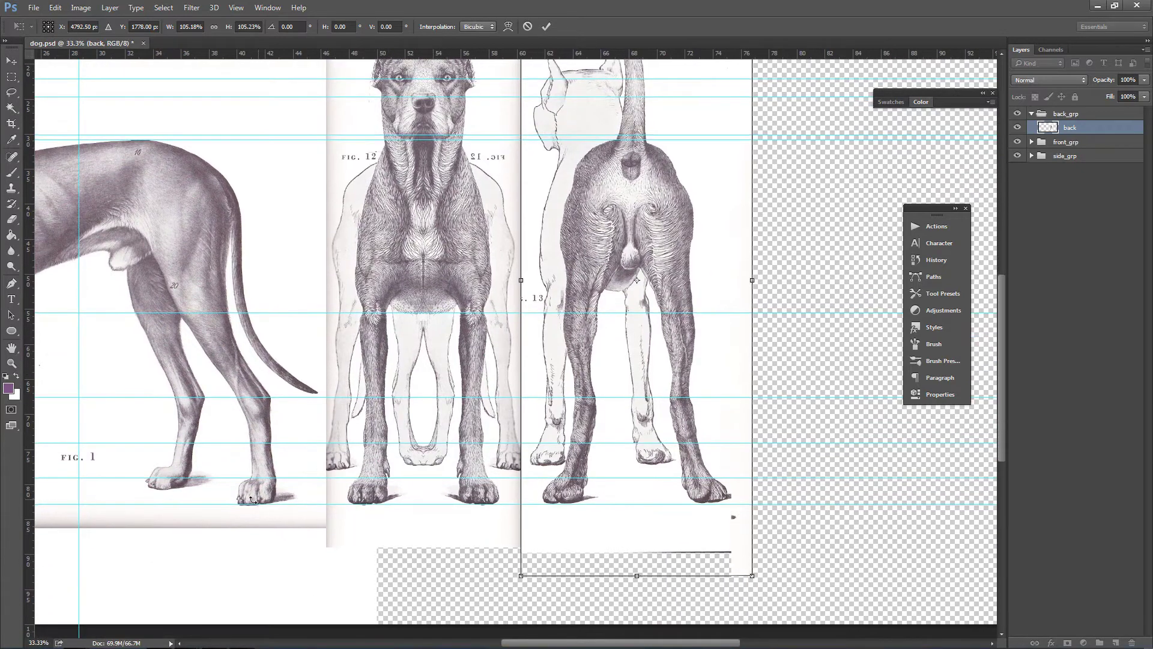
scroll(579, 421, "down", 4)
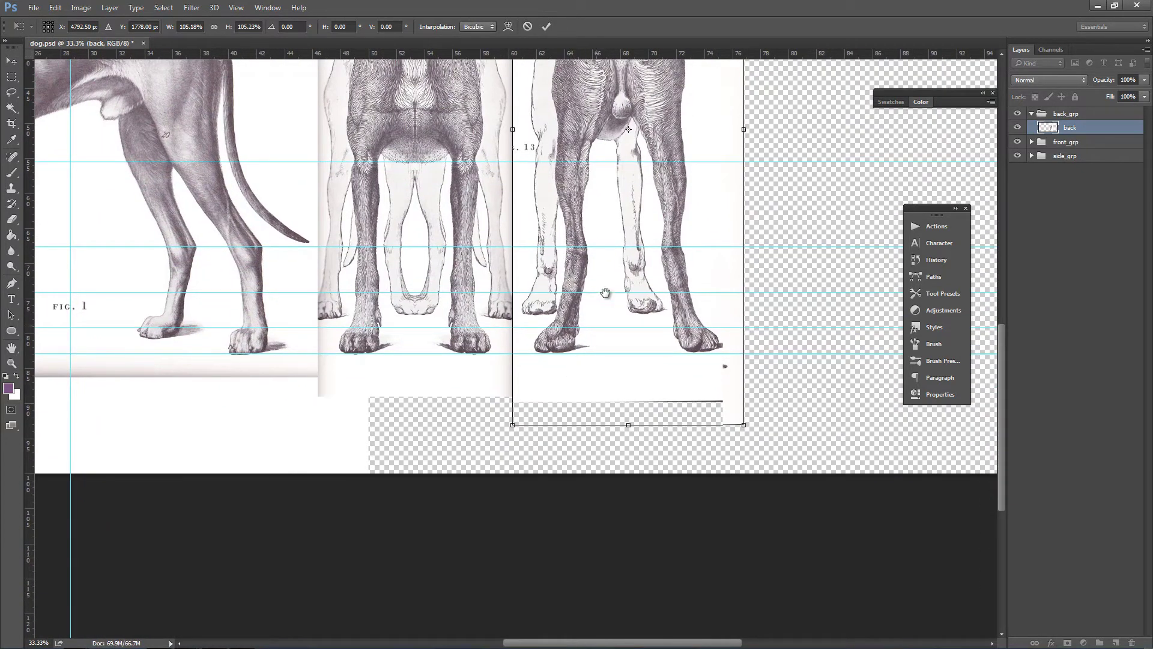
scroll(606, 293, "up", 3)
key("Down")
key("Down")
key("Down")
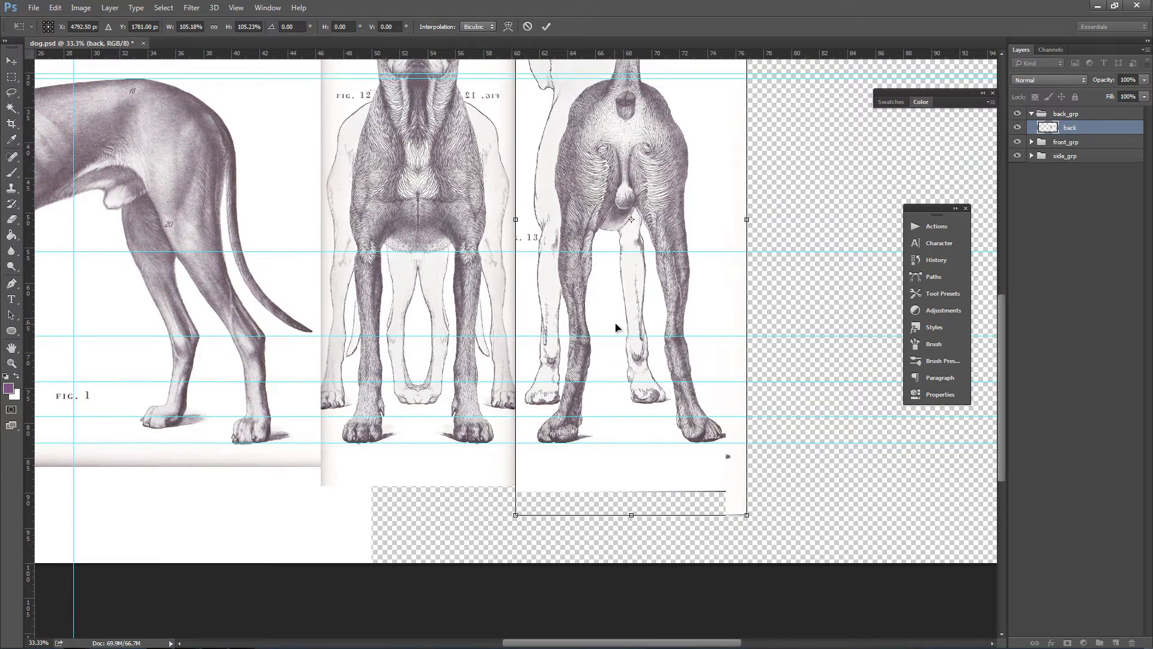
- Fine-tune the back layer to about 105.6% scale, matching its rump and paws to the shared guides, and apply the transform
key("Down")
key("Down")
key("Down")
scroll(621, 328, "up", 3)
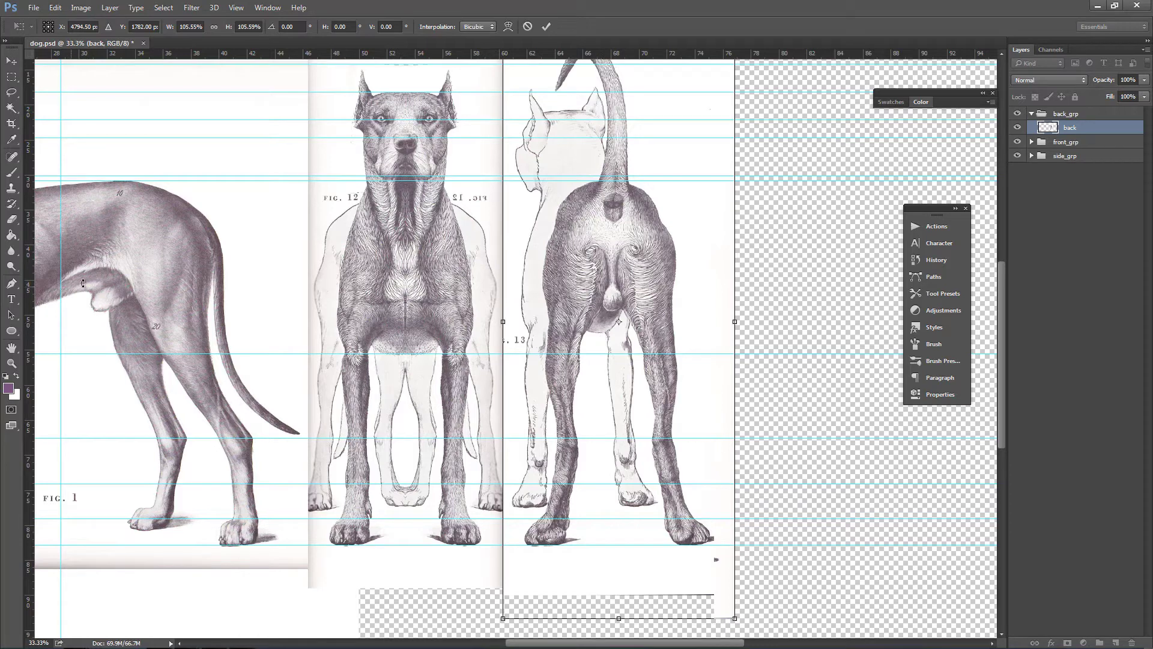
left_click_drag(135, 280, 273, 298)
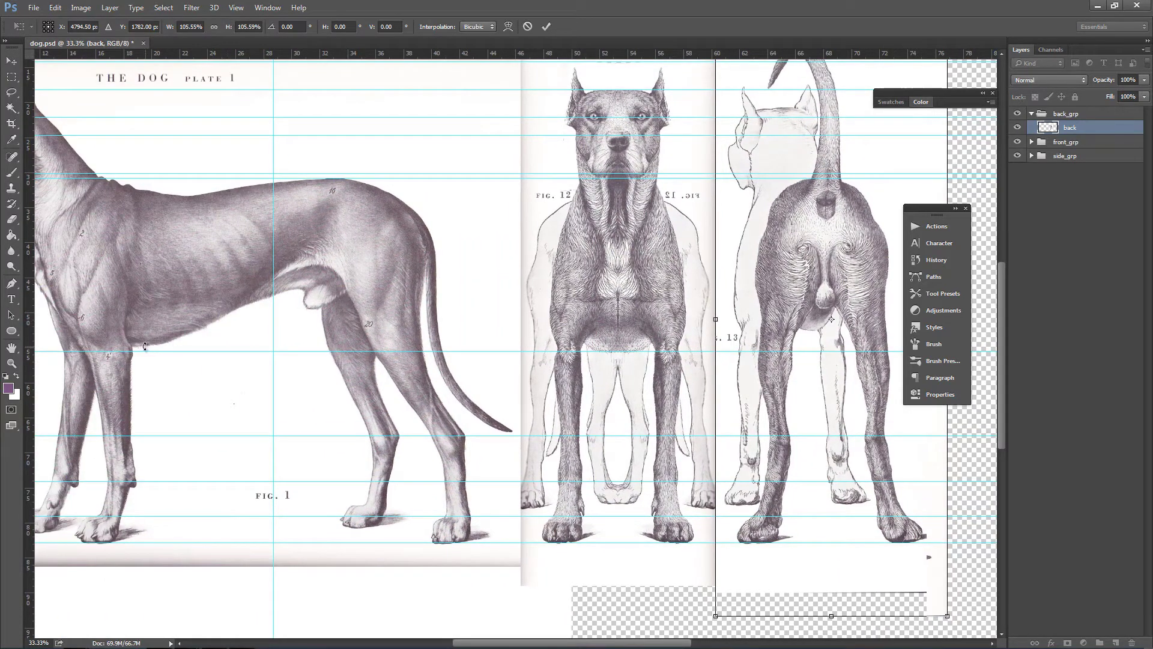
scroll(377, 353, "right", 3)
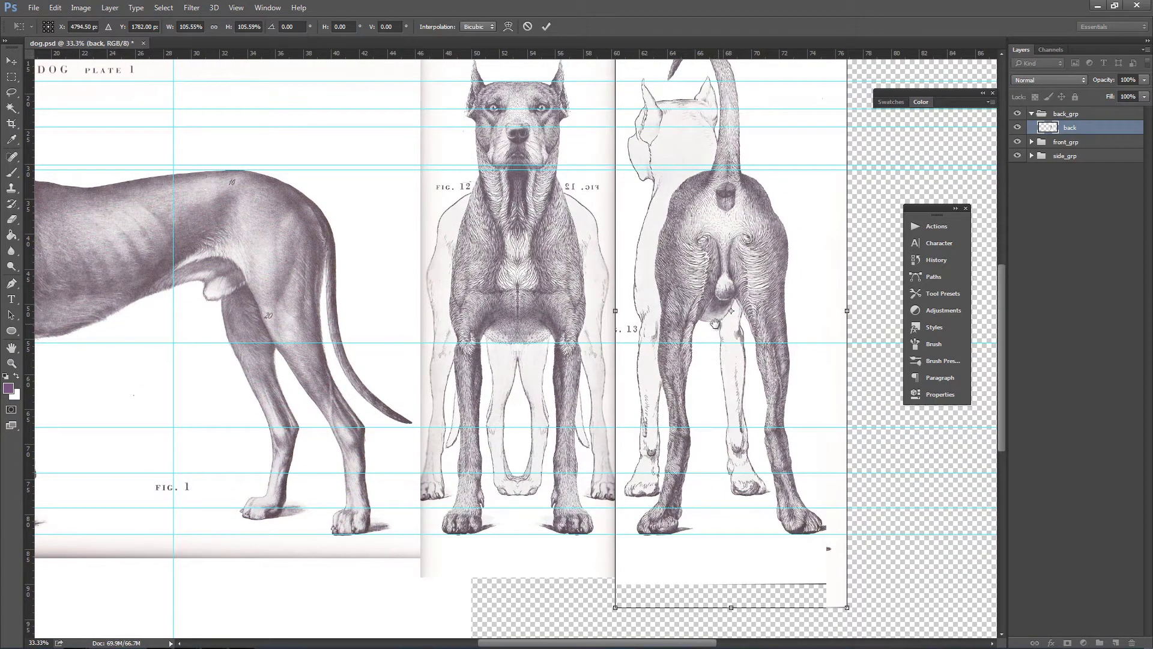
left_click_drag(716, 325, 665, 333)
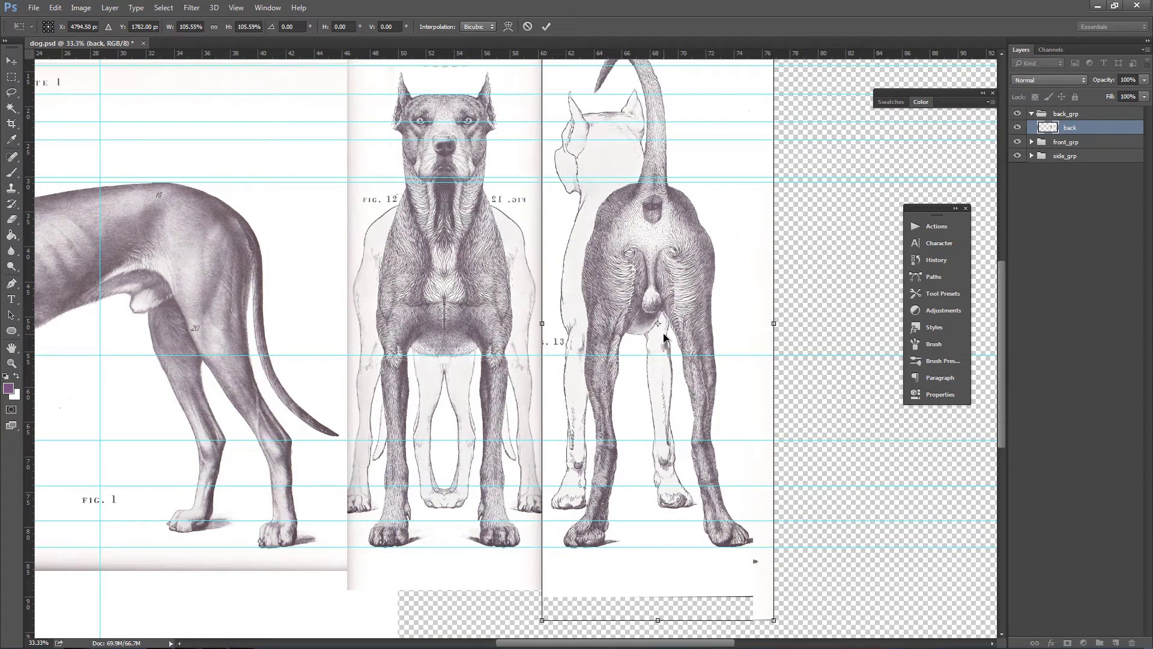
key("Return")
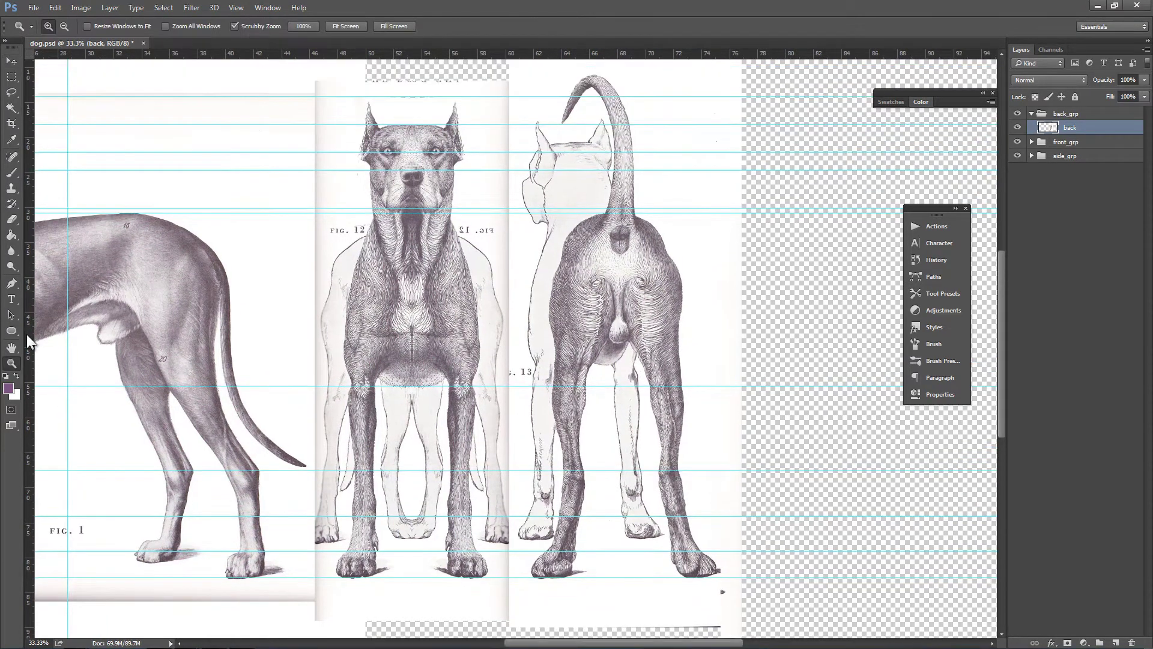
- Add a vertical guide at about 68% through the centre of the back-view dog, checking its placement at 100% zoom
left_click_drag(26, 333, 619, 330)
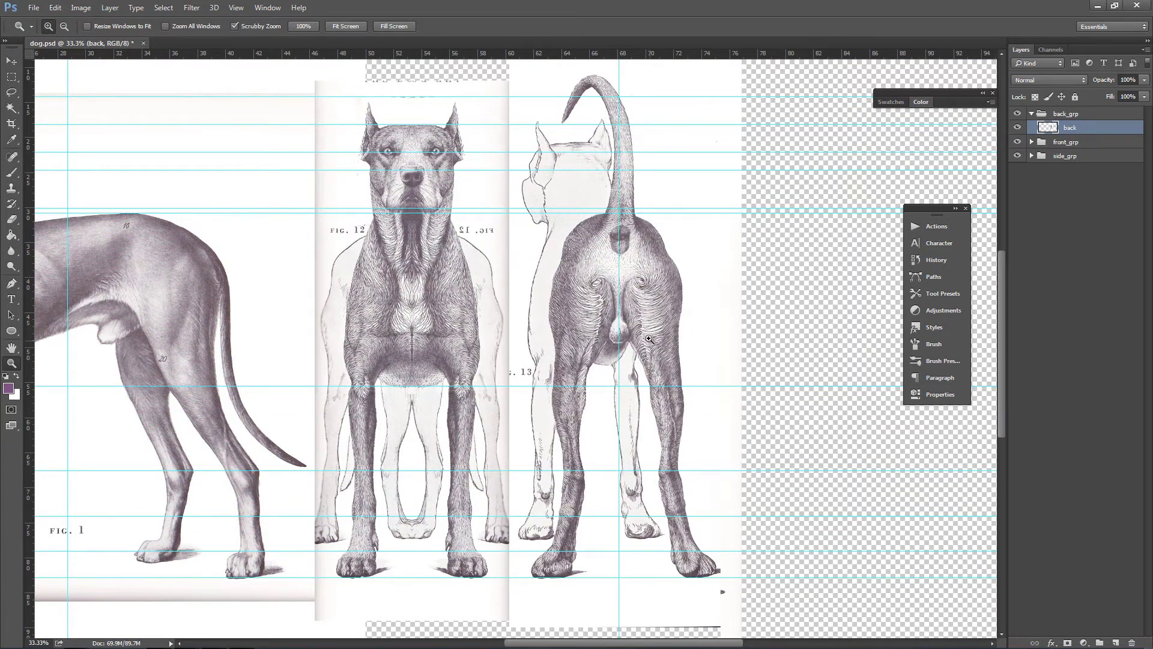
left_click(614, 352)
key("v")
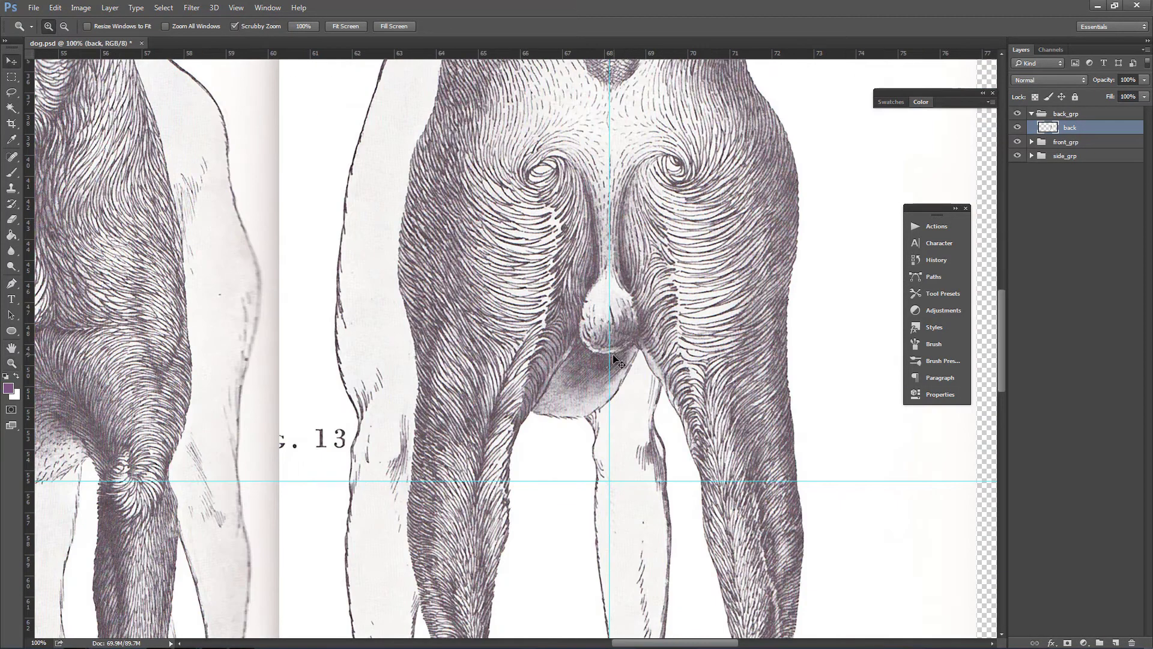
left_click_drag(610, 361, 610, 362)
left_click_drag(611, 248, 606, 413)
scroll(606, 397, "down", 5)
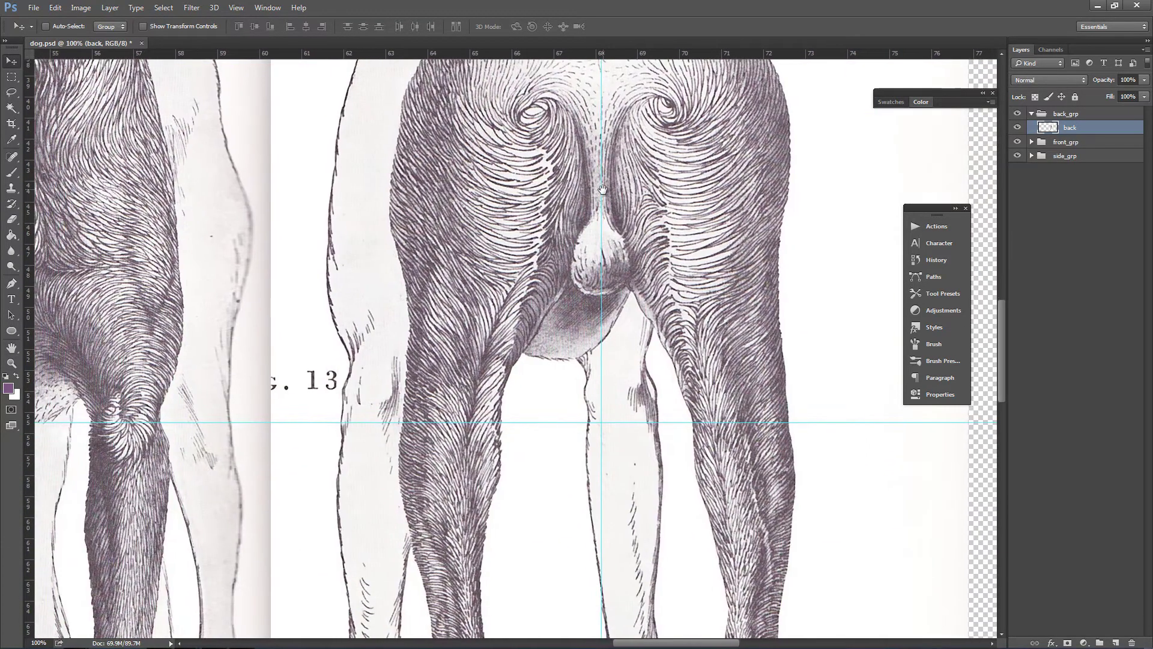
key("z")
left_click(622, 344, "alt")
left_click(624, 348, "alt")
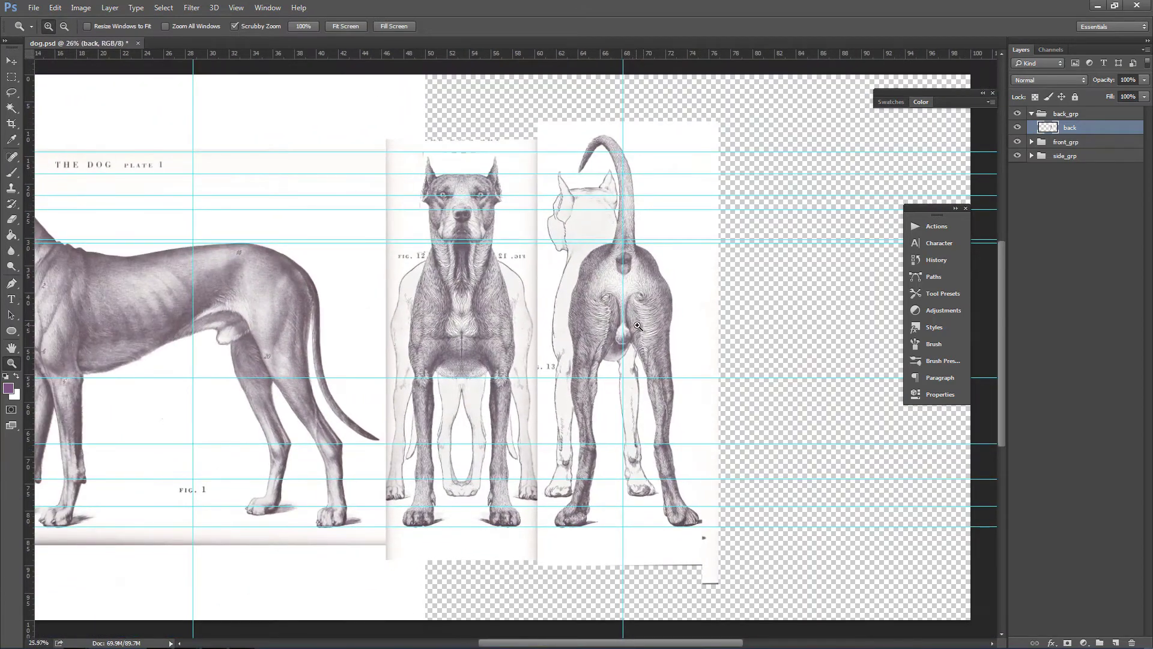
- Select the half of the back-view dog nearest the front view with a rectangular marquee ending at the centre guide
key("m")
left_click_drag(525, 91, 625, 565)
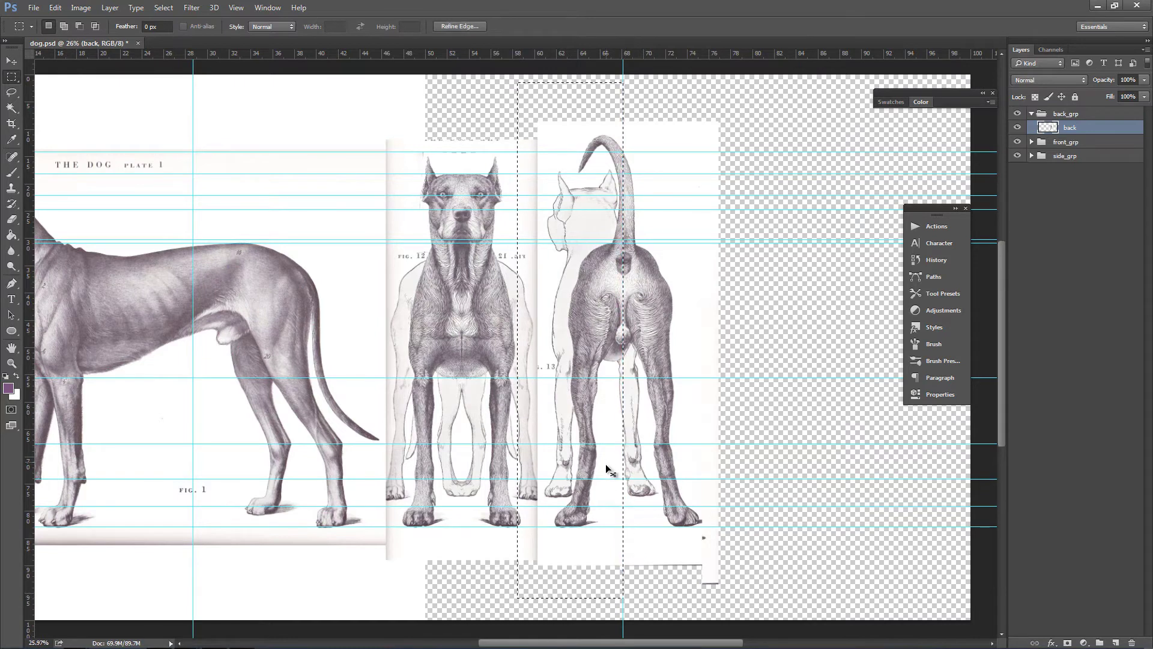
- Copy the selected half of the rear-view dog to a new layer and mirror it horizontally about the centre guide
key("ctrl+j")
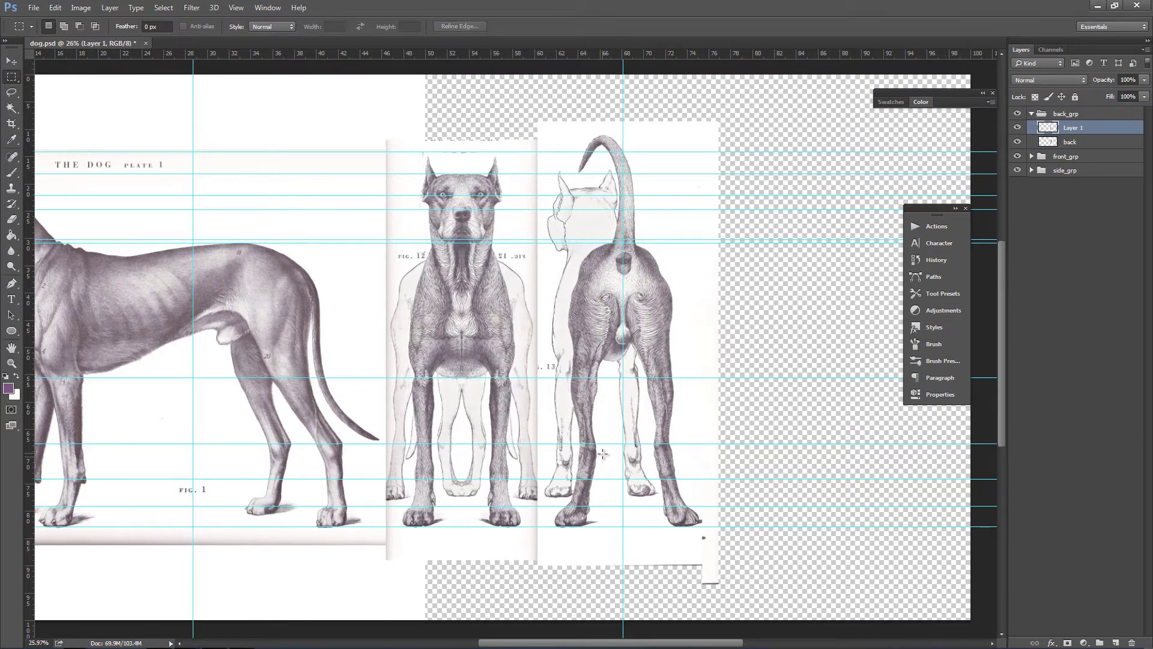
key("ctrl+t")
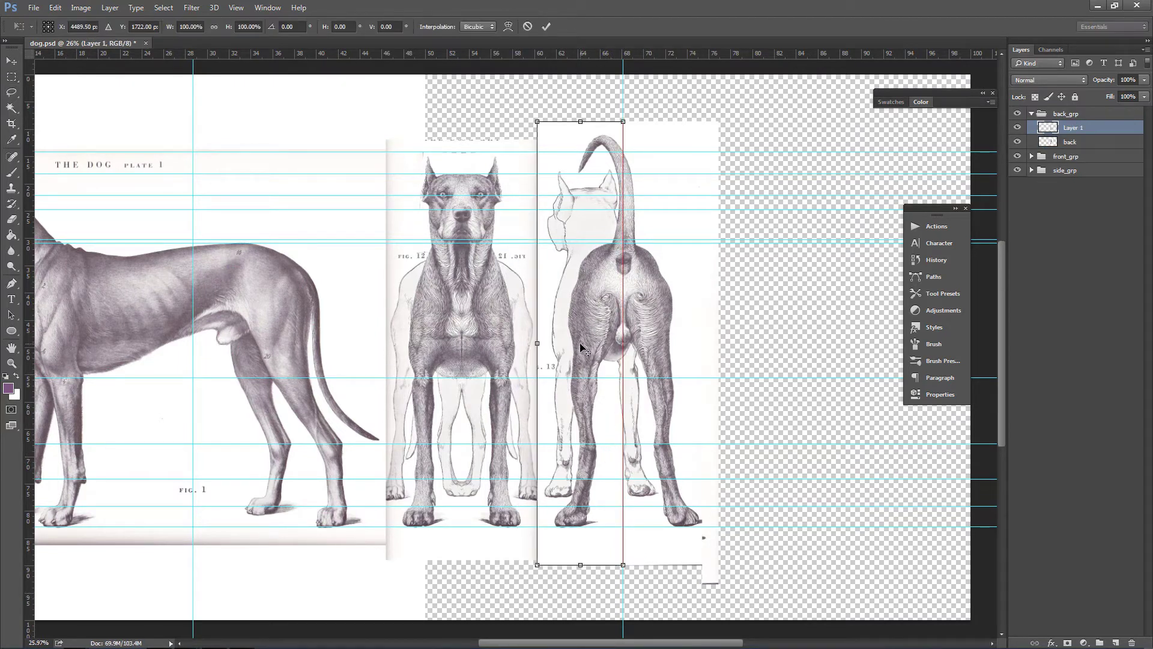
left_click_drag(580, 344, 623, 344)
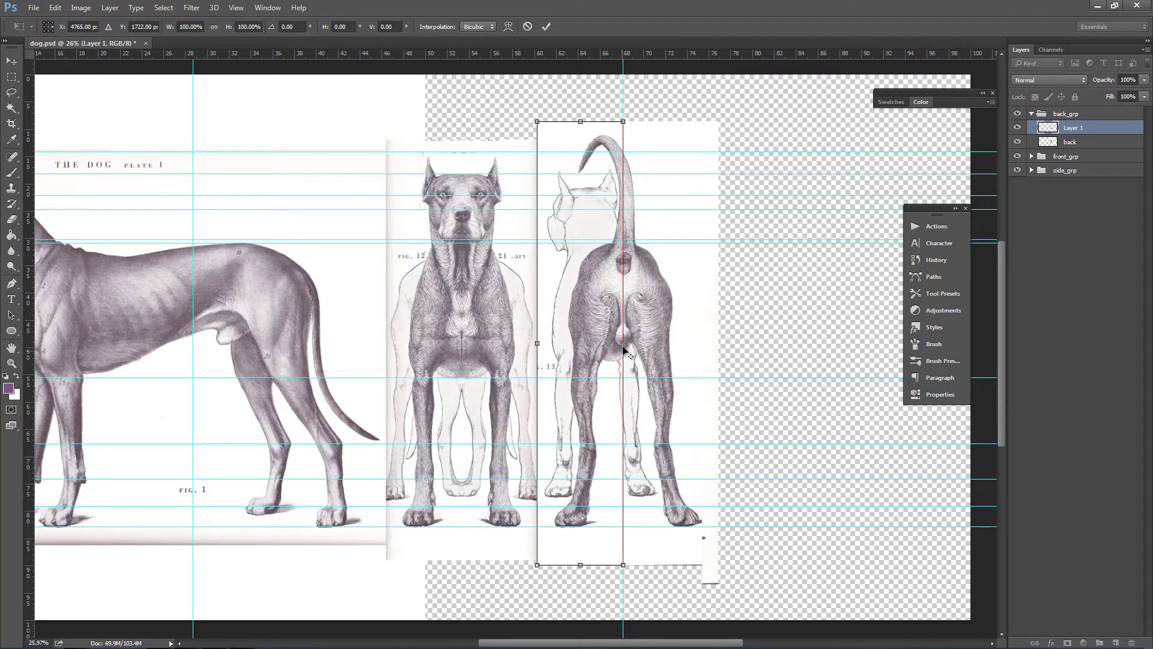
left_click(182, 28)
type("-")
key("Return")
key("Return")
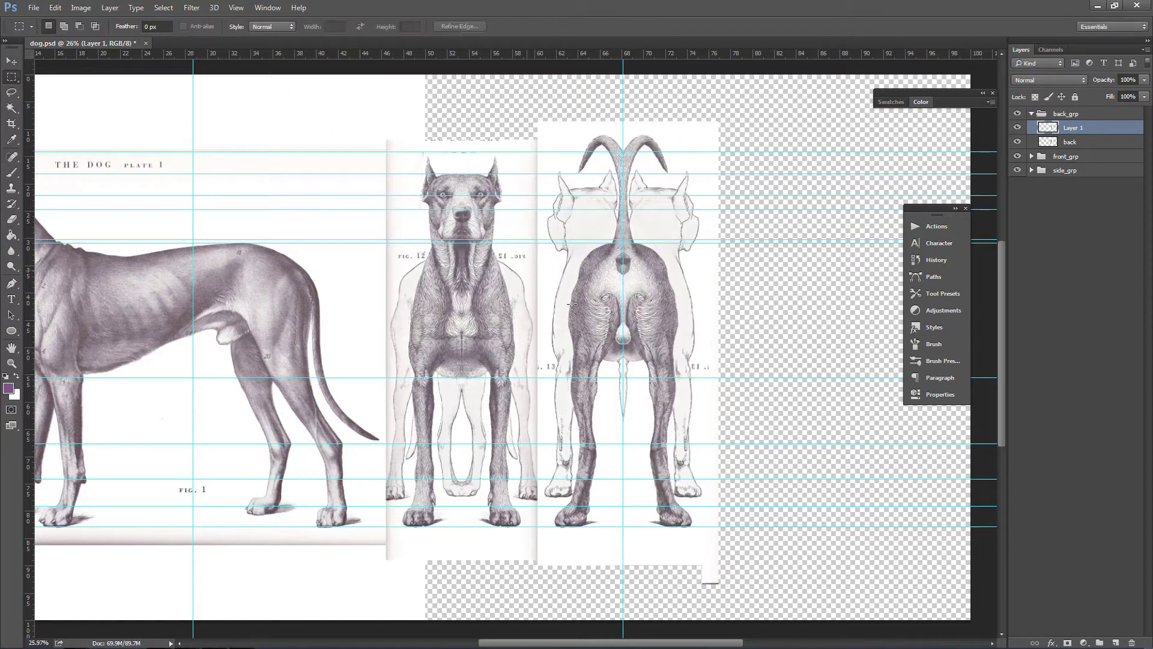
- Erase the mirrored head outline beside the tail on Layer 1 using a 102 px eraser at 100% opacity
key("z")
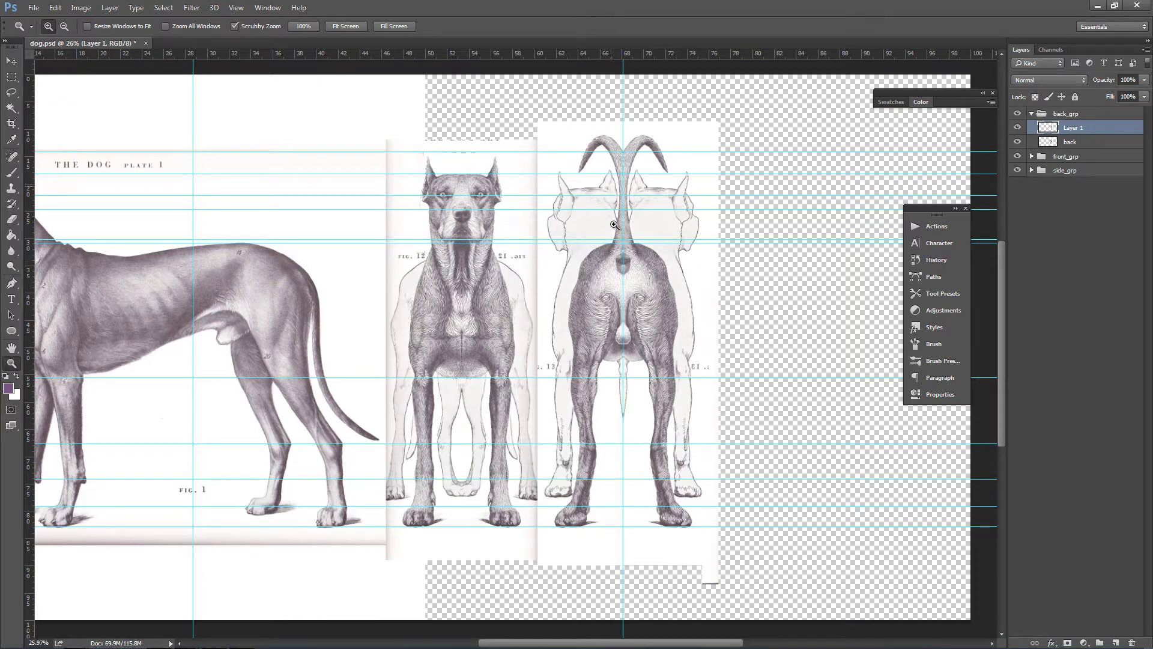
key("ctrl+minus")
key("e")
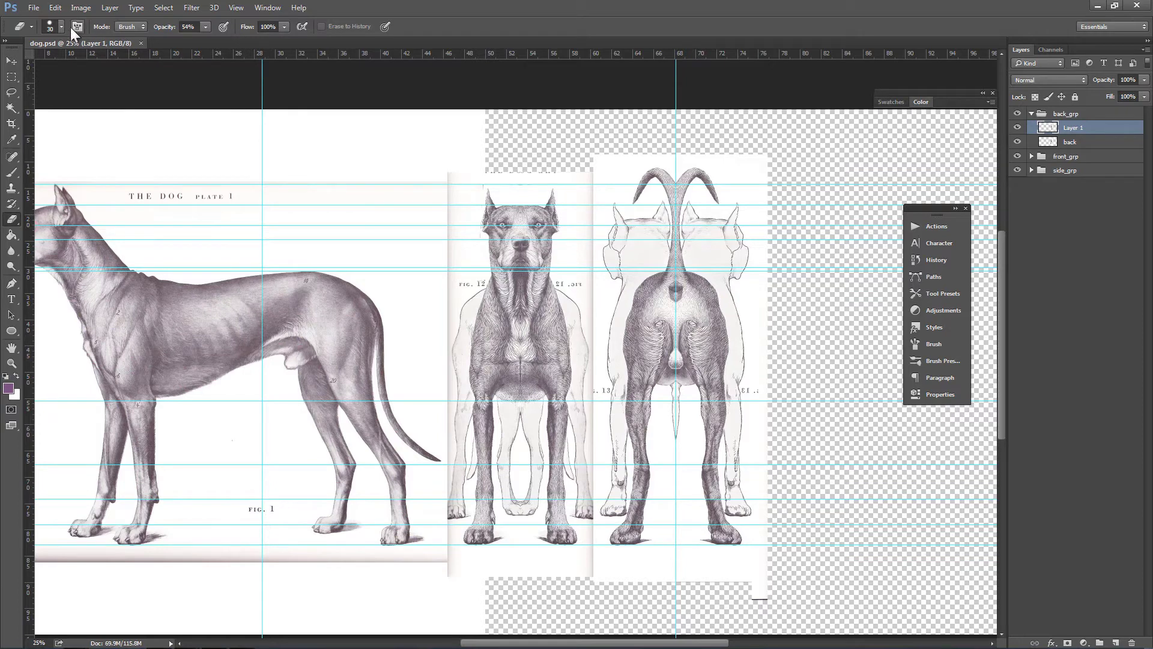
right_click(459, 284)
left_click_drag(528, 310, 551, 309)
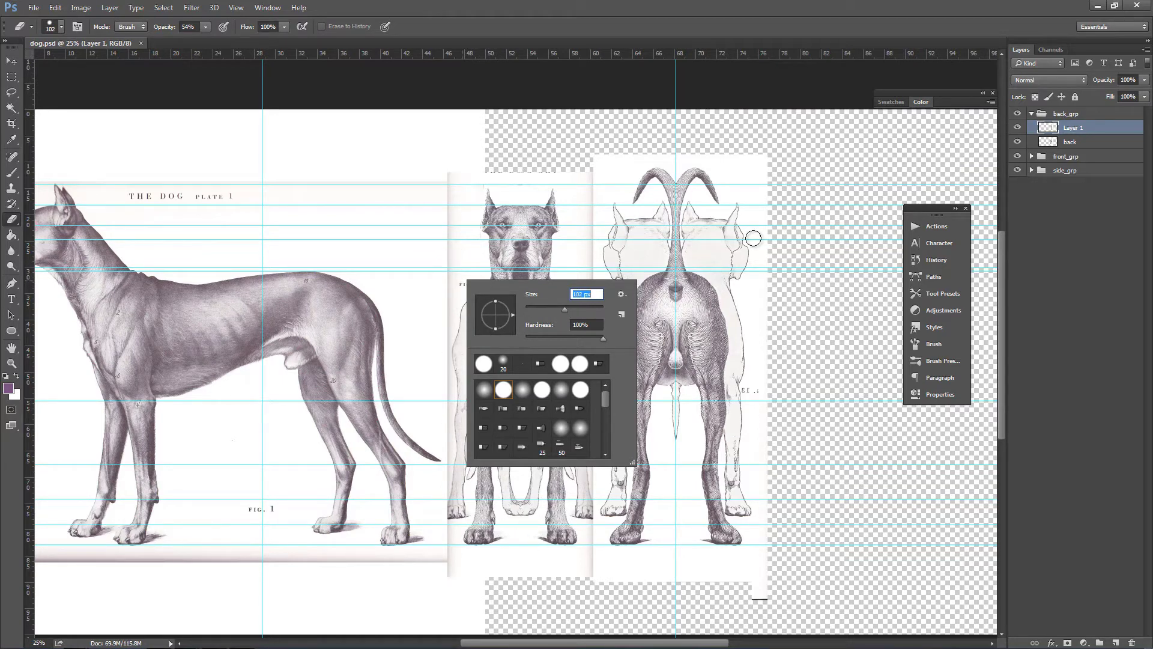
key("0")
left_click_drag(685, 252, 755, 224)
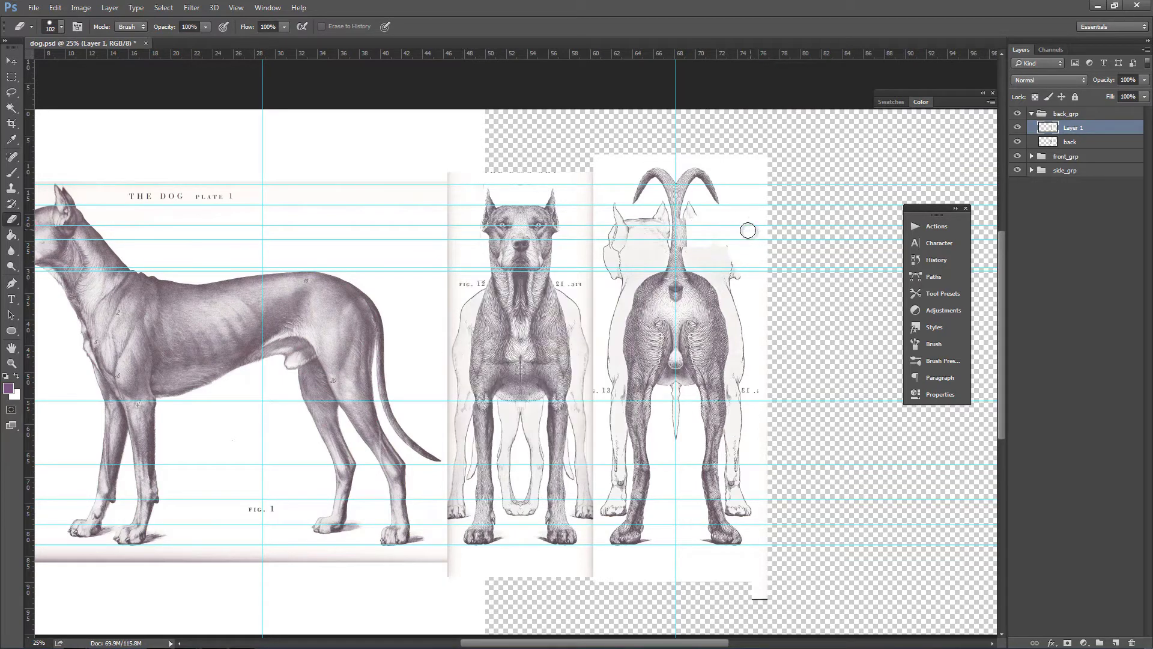
- Merge the mirrored half with the back layer
left_click(1084, 143)
left_click(1085, 136, "shift")
key("ctrl+e")
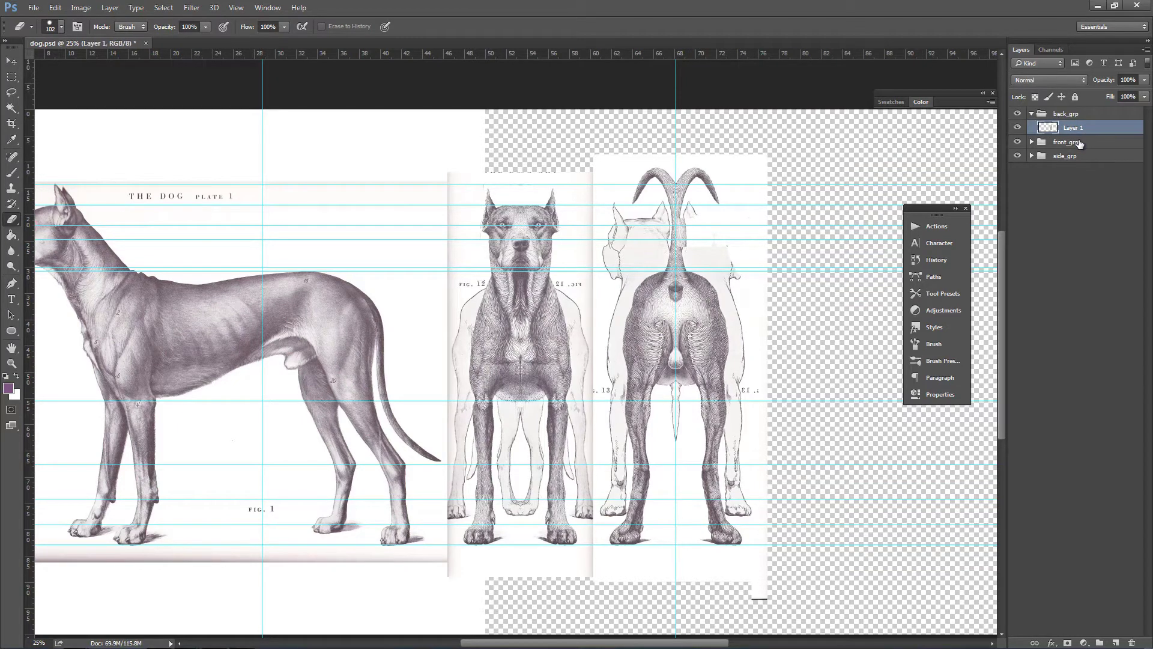
- Erase the remaining head outline and the curved tails above the rear-view dog's tail base
mouse_move(751, 227)
left_mouse_down()
mouse_move(695, 217)
mouse_move(680, 199)
mouse_move(638, 196)
mouse_move(701, 216)
mouse_move(742, 234)
left_mouse_up()
key("ctrl+plus")
key("ctrl+plus")
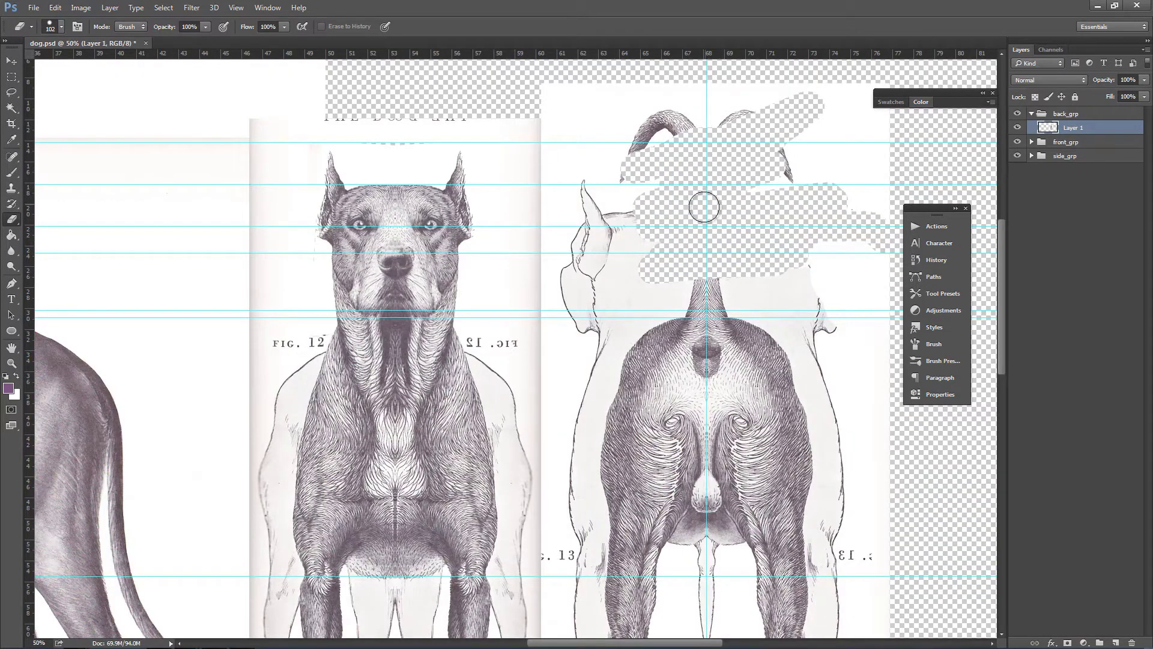
mouse_move(700, 206)
left_mouse_down()
mouse_move(743, 125)
mouse_move(634, 123)
mouse_move(676, 85)
mouse_move(553, 89)
mouse_move(590, 99)
mouse_move(592, 110)
mouse_move(538, 171)
mouse_move(564, 187)
mouse_move(651, 198)
mouse_move(560, 306)
mouse_move(632, 281)
mouse_move(650, 292)
mouse_move(606, 317)
mouse_move(556, 309)
mouse_move(577, 302)
mouse_move(567, 348)
mouse_move(645, 287)
mouse_move(571, 330)
mouse_move(630, 304)
mouse_move(620, 308)
mouse_move(645, 281)
mouse_move(625, 302)
mouse_move(661, 232)
left_mouse_up()
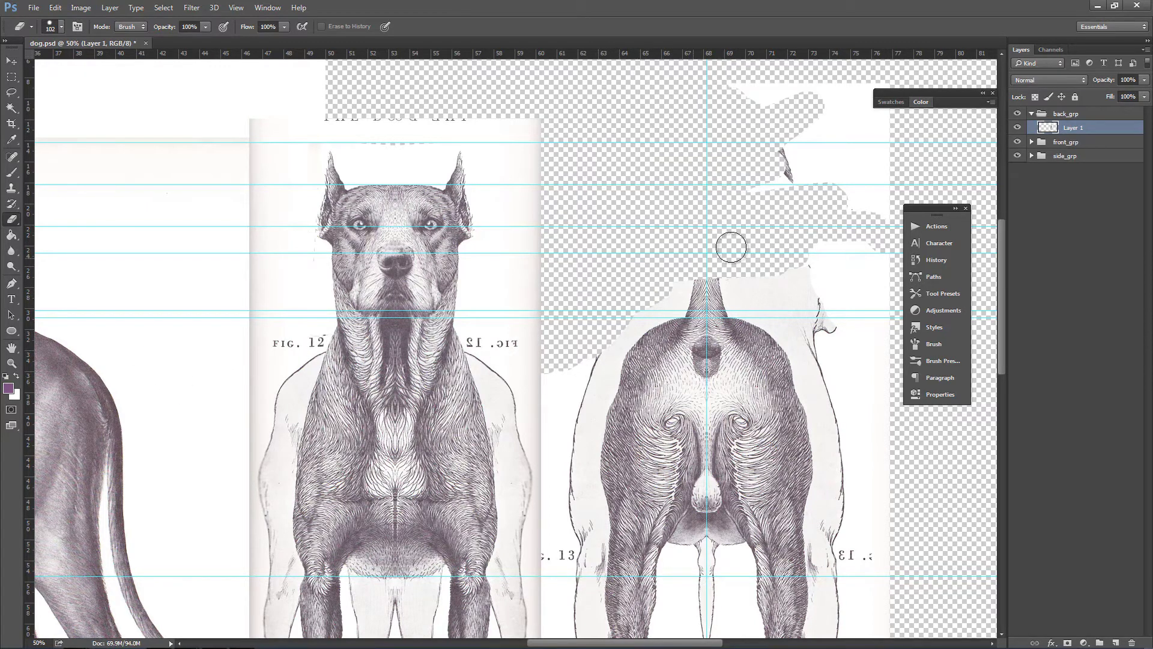
- Erase the paper, figure text and front-body outlines around and between the rear-view dog's hindquarters and legs
scroll(664, 260, "down", 3)
scroll(664, 260, "right", 3)
mouse_move(664, 301)
left_mouse_down()
mouse_move(641, 533)
mouse_move(673, 613)
mouse_move(683, 439)
mouse_move(677, 492)
mouse_move(698, 580)
mouse_move(702, 451)
mouse_move(694, 387)
mouse_move(674, 405)
mouse_move(683, 295)
mouse_move(707, 311)
mouse_move(638, 109)
mouse_move(698, 212)
mouse_move(697, 160)
mouse_move(652, 113)
mouse_move(642, 76)
mouse_move(713, 78)
mouse_move(571, 106)
left_mouse_up()
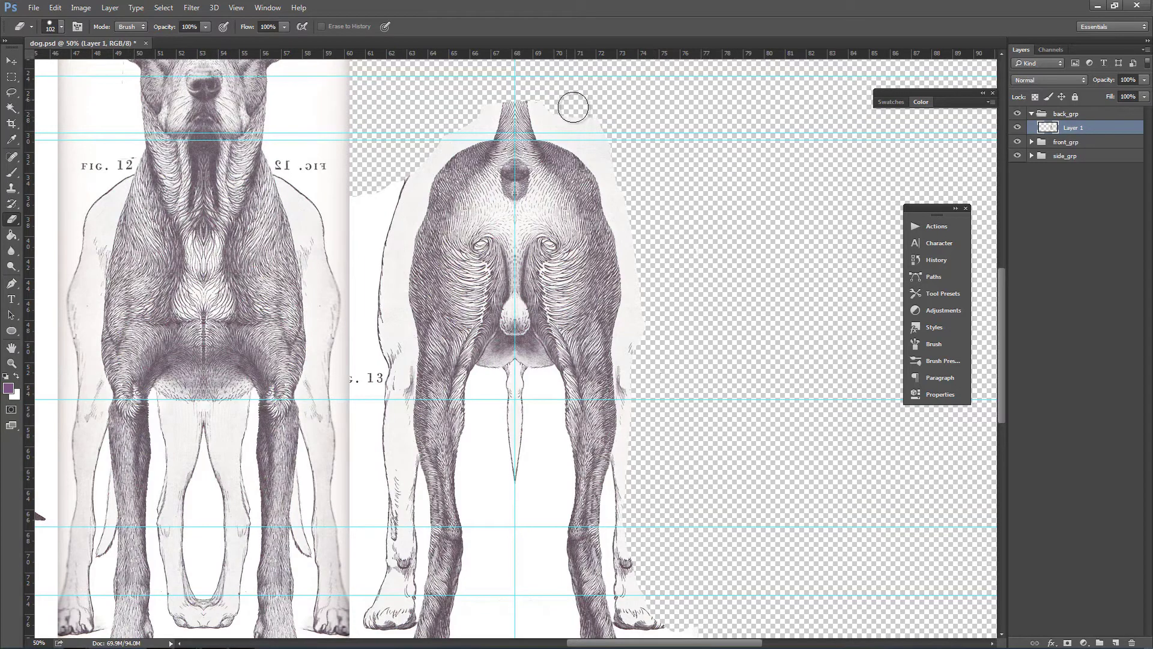
left_click_drag(411, 141, 358, 258)
scroll(715, 309, "down", 2)
scroll(715, 310, "left", 2)
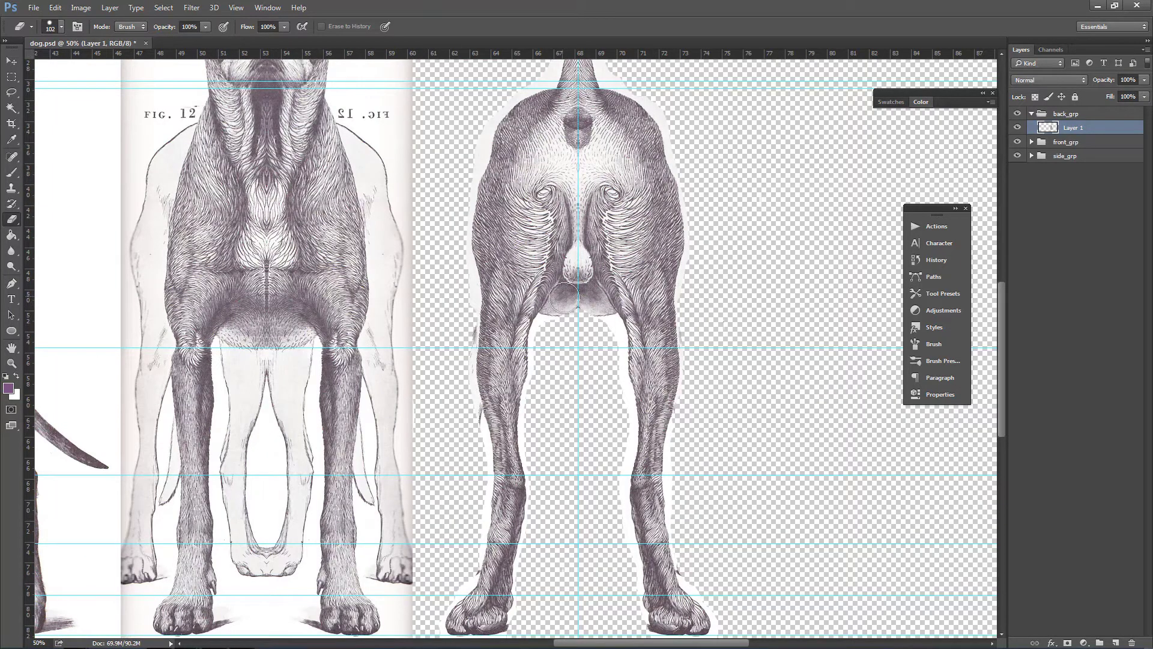
- Clone belly texture into the erased gap at the bottom of the rear-view dog's belly with the Clone Stamp tool
left_click(12, 189)
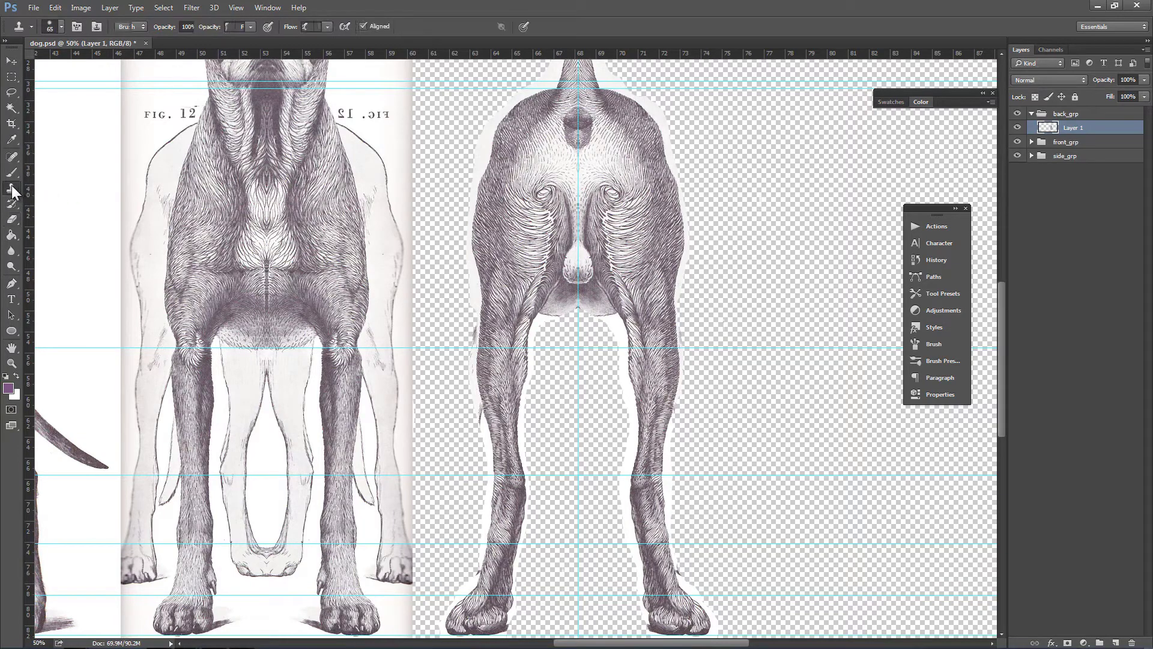
left_click(66, 188)
key("z")
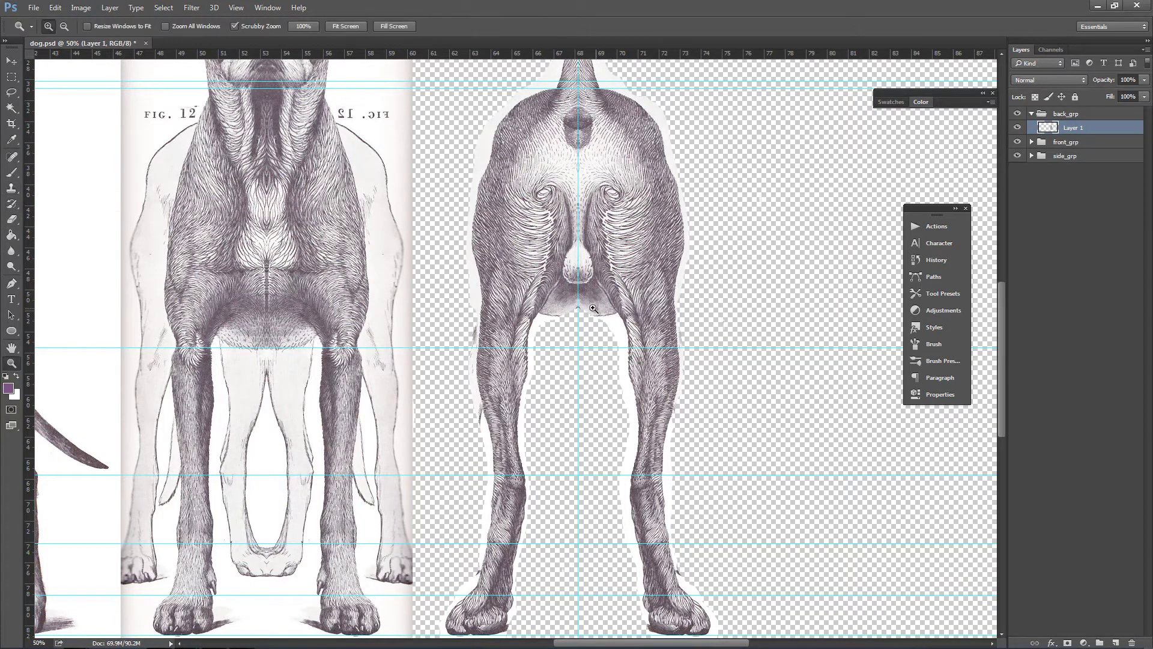
left_click(593, 309)
left_click(593, 308)
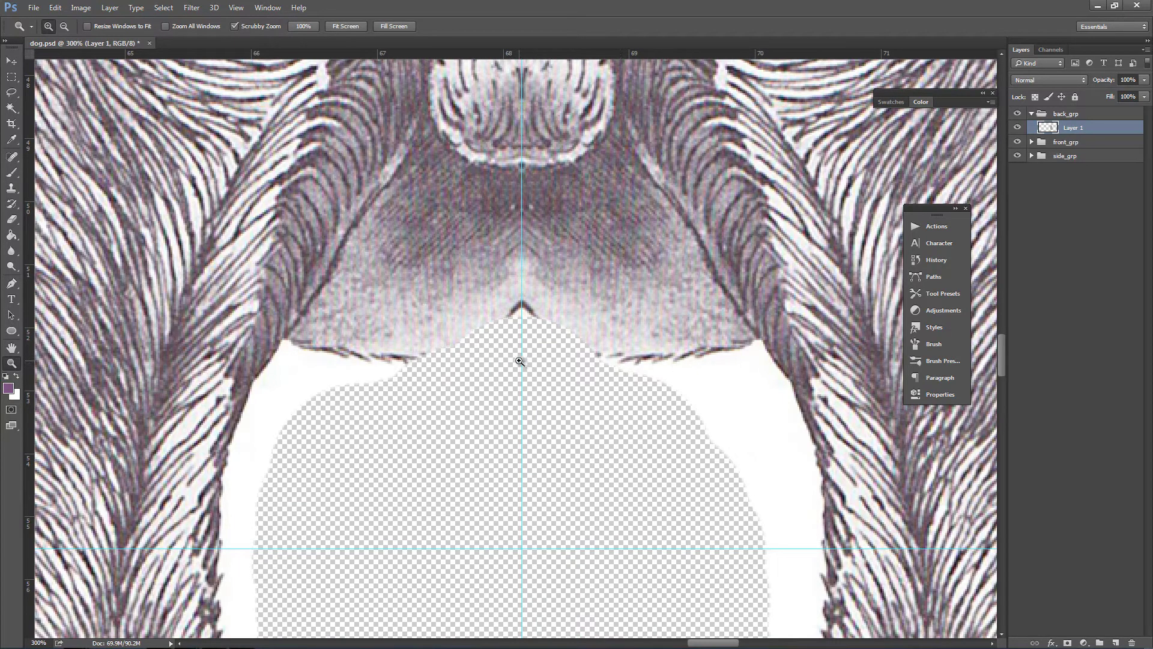
left_click(11, 188)
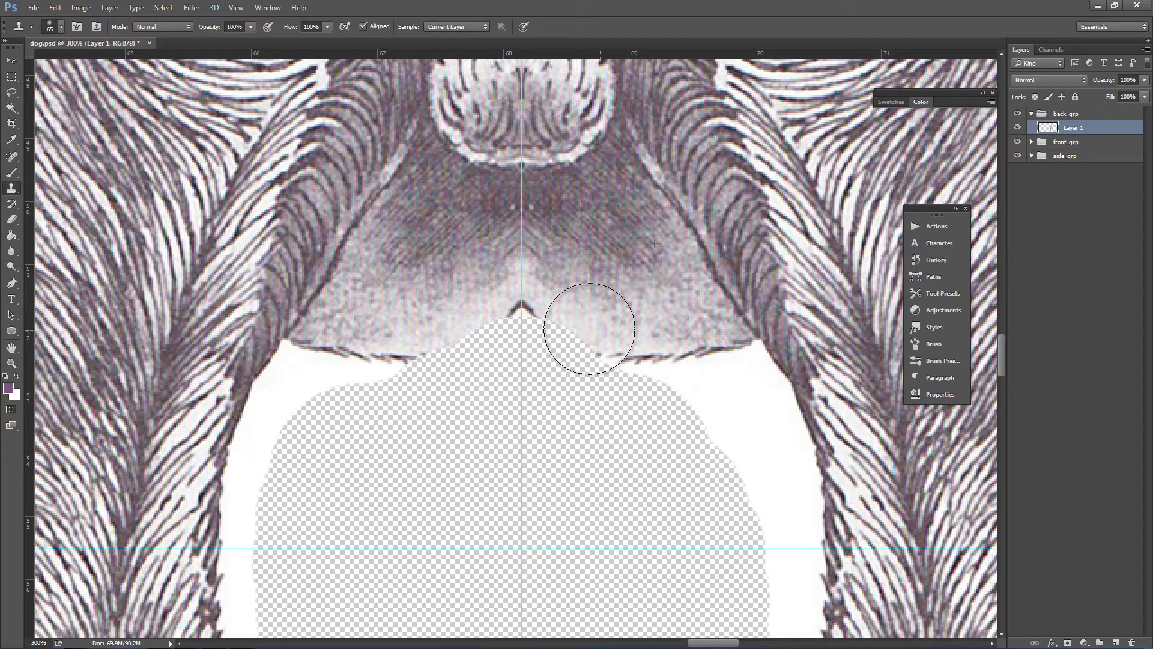
mouse_move(589, 317)
left_mouse_down()
mouse_move(528, 333)
mouse_move(608, 342)
mouse_move(539, 342)
left_mouse_up()
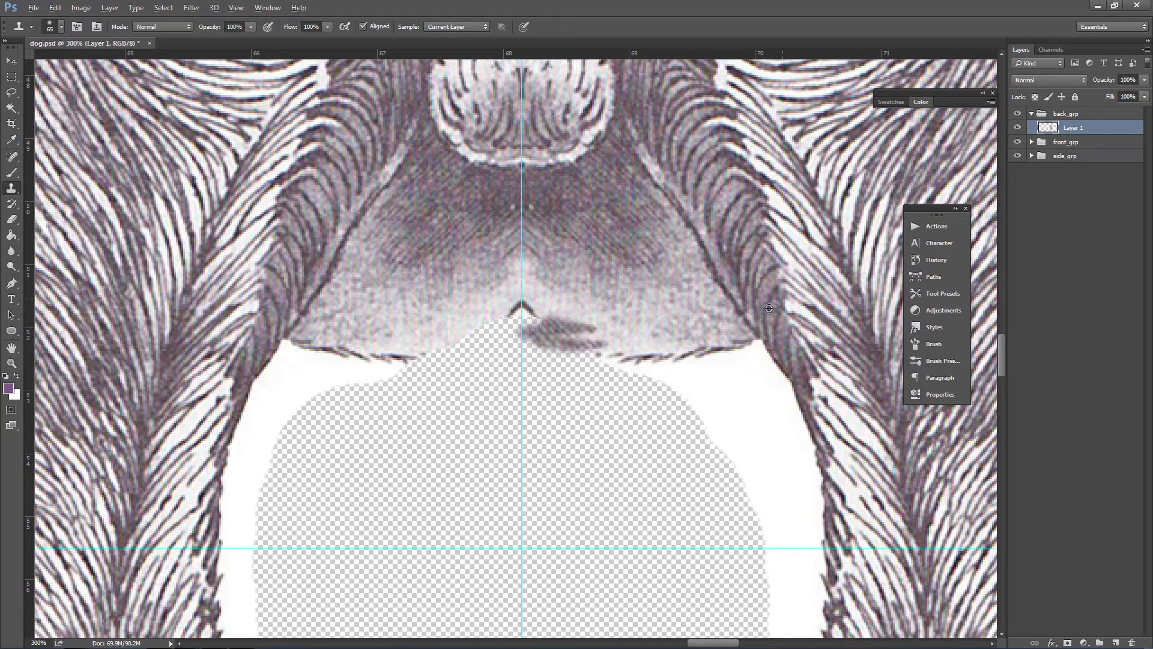
mouse_move(636, 355)
left_mouse_down()
mouse_move(468, 341)
mouse_move(514, 331)
left_mouse_up()
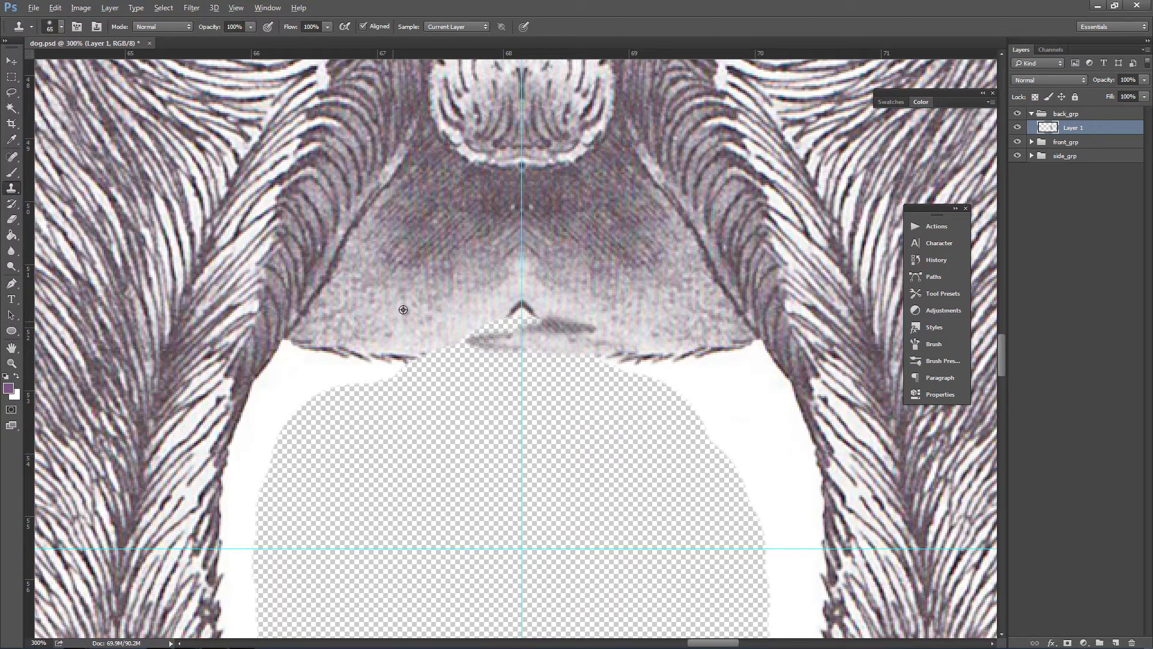
mouse_move(379, 334)
left_mouse_down()
mouse_move(462, 355)
mouse_move(426, 349)
mouse_move(625, 330)
left_mouse_up()
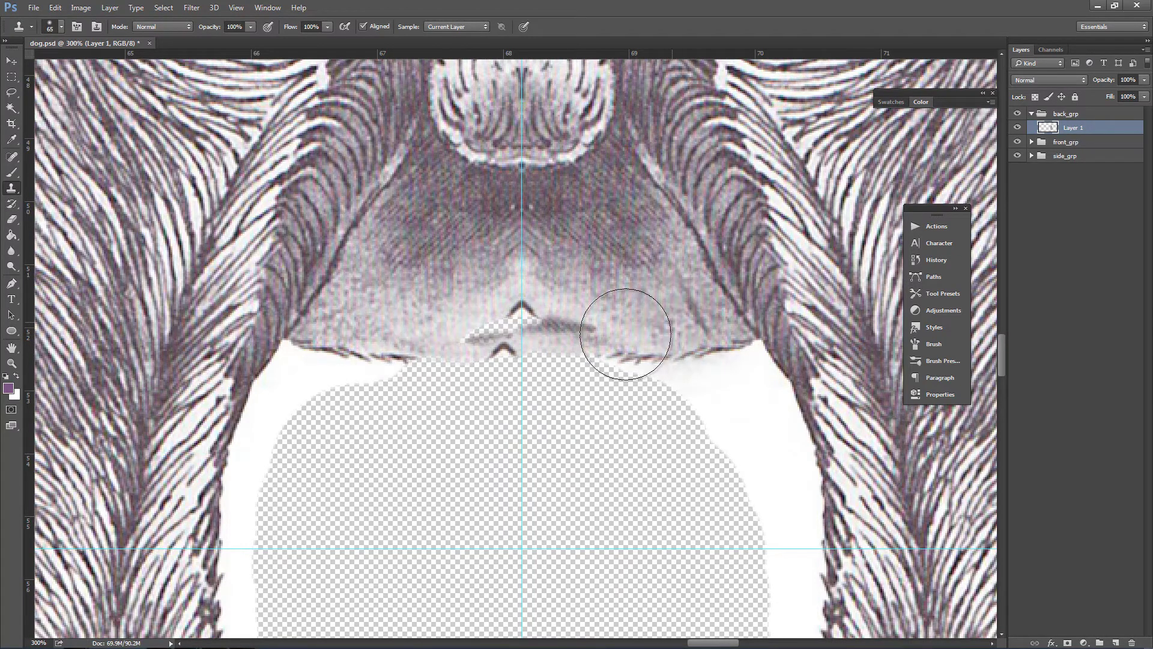
- Resample the belly shading, clone it over the remaining gap and undo the last strokes
left_click(415, 230, "alt")
mouse_move(457, 318)
left_mouse_down()
mouse_move(489, 334)
mouse_move(485, 314)
mouse_move(515, 288)
mouse_move(675, 279)
left_mouse_up()
key("ctrl+alt+z")
key("ctrl+alt+z")
key("ctrl+alt+z")
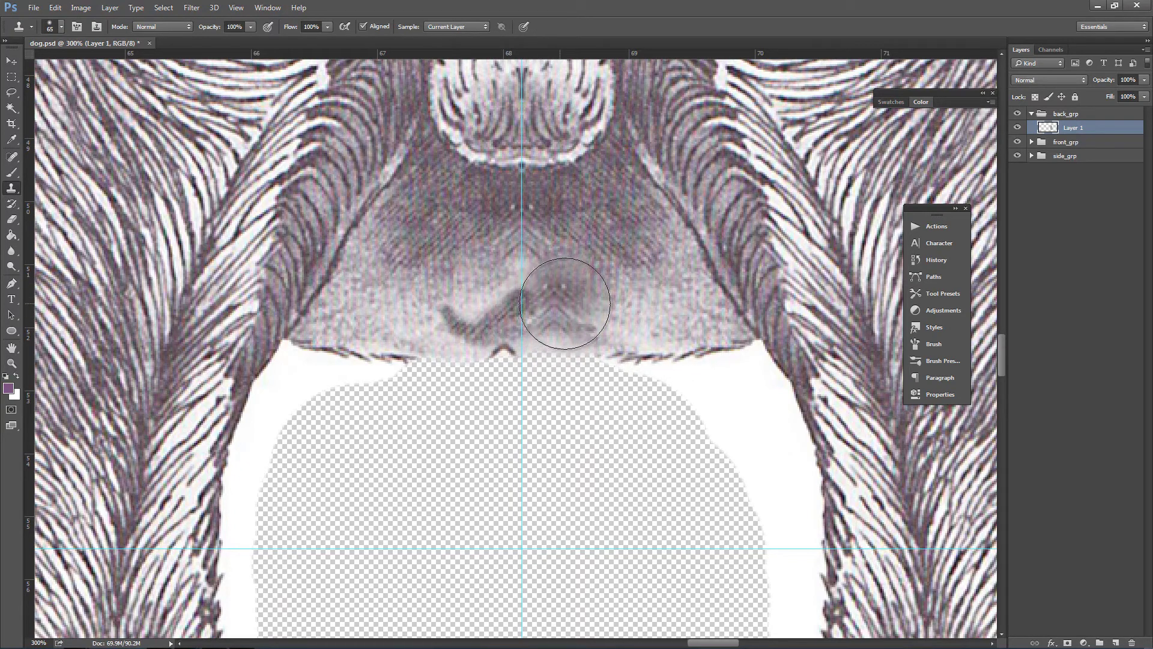
- Draw the missing lower belly outline between the hind legs with a 1 px brush
key("b")
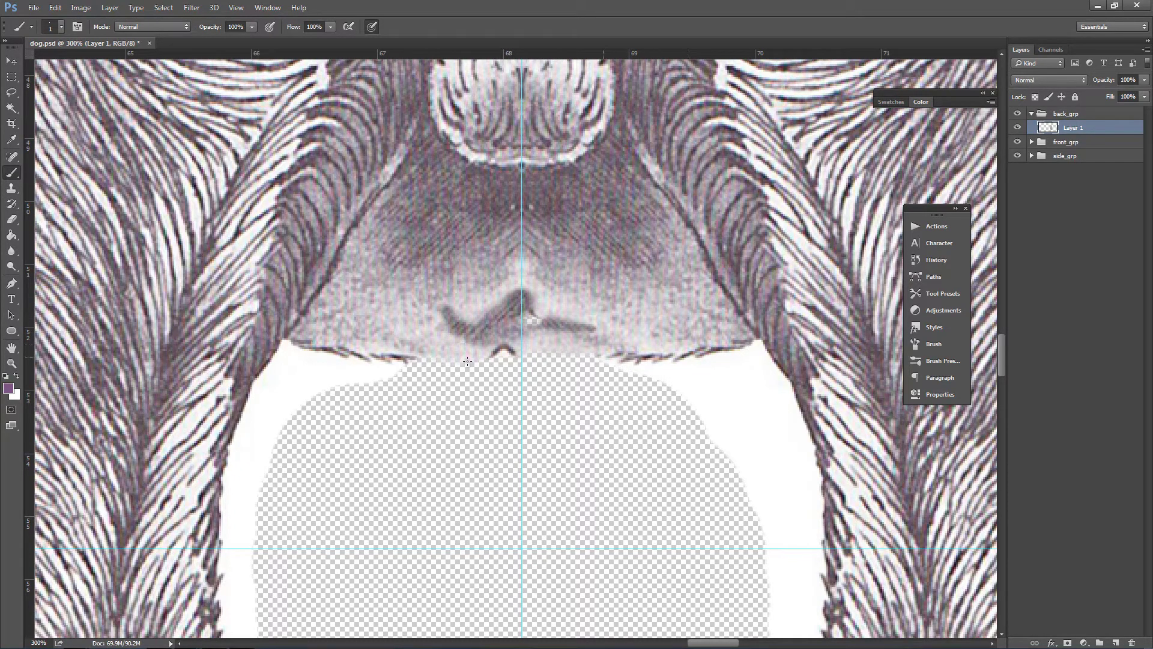
left_click_drag(544, 360, 676, 351)
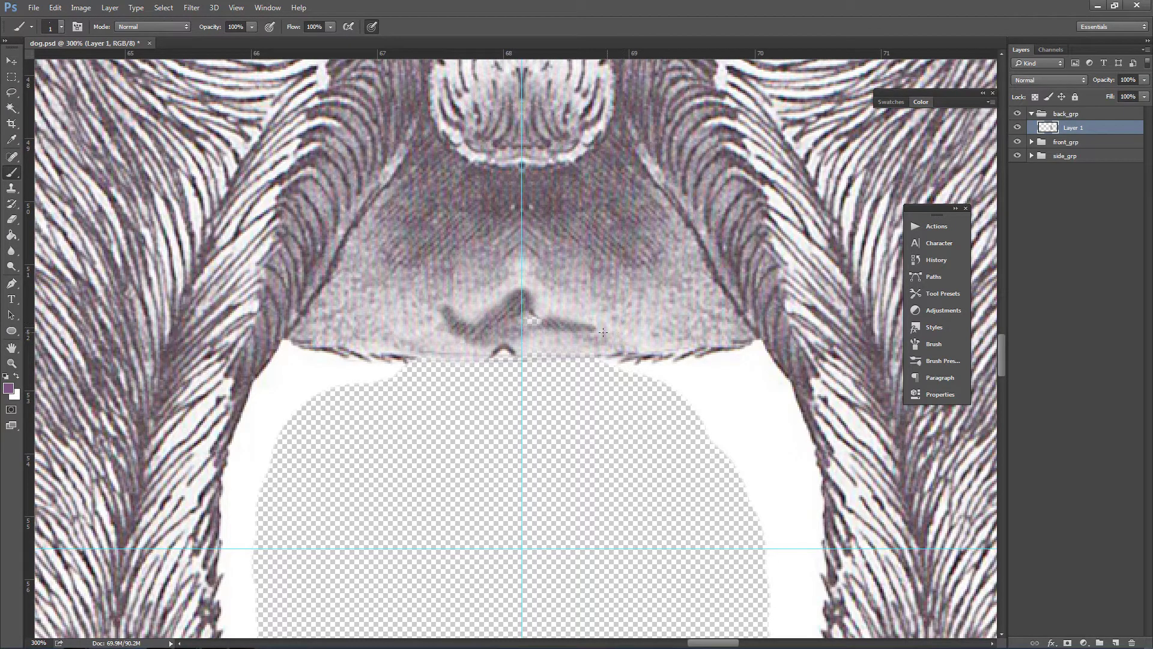
key("z")
left_click_drag(592, 327, 559, 338)
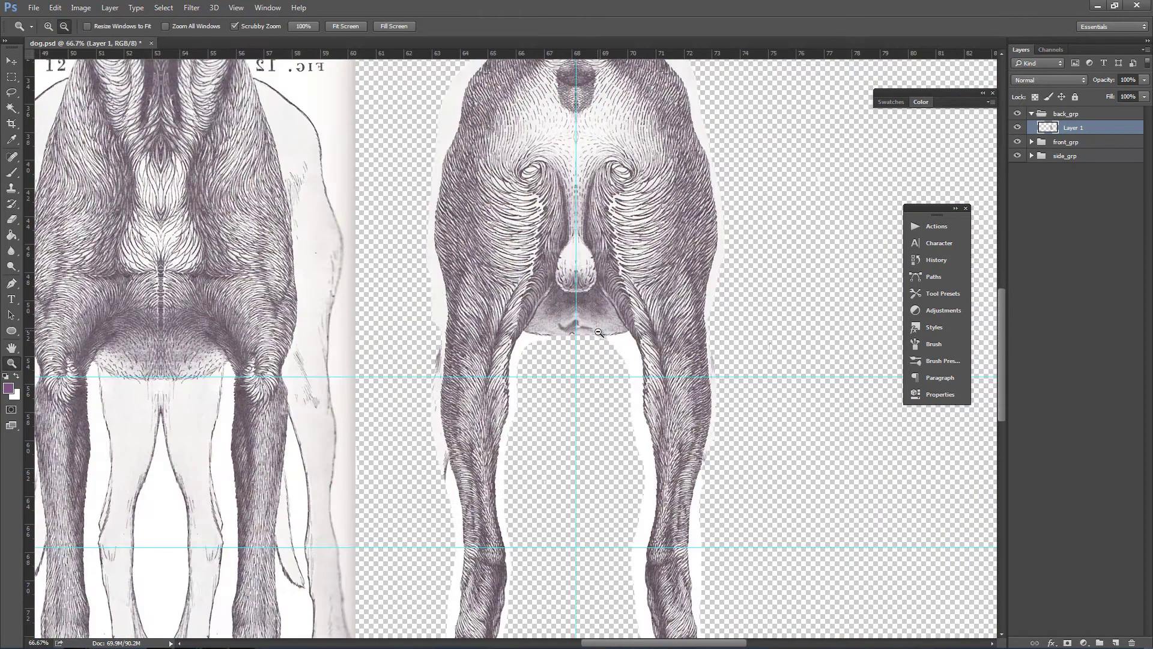
left_click(586, 330)
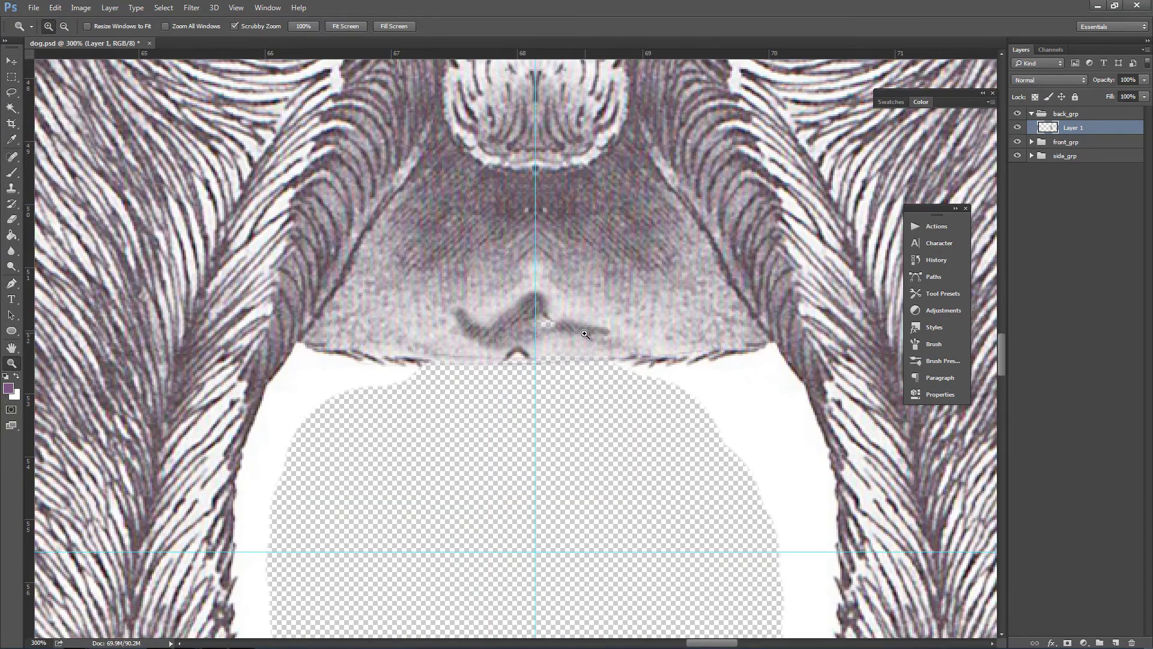
- Erase the paper and pale background outlines surrounding the front-view dog
left_click_drag(583, 333, 577, 362)
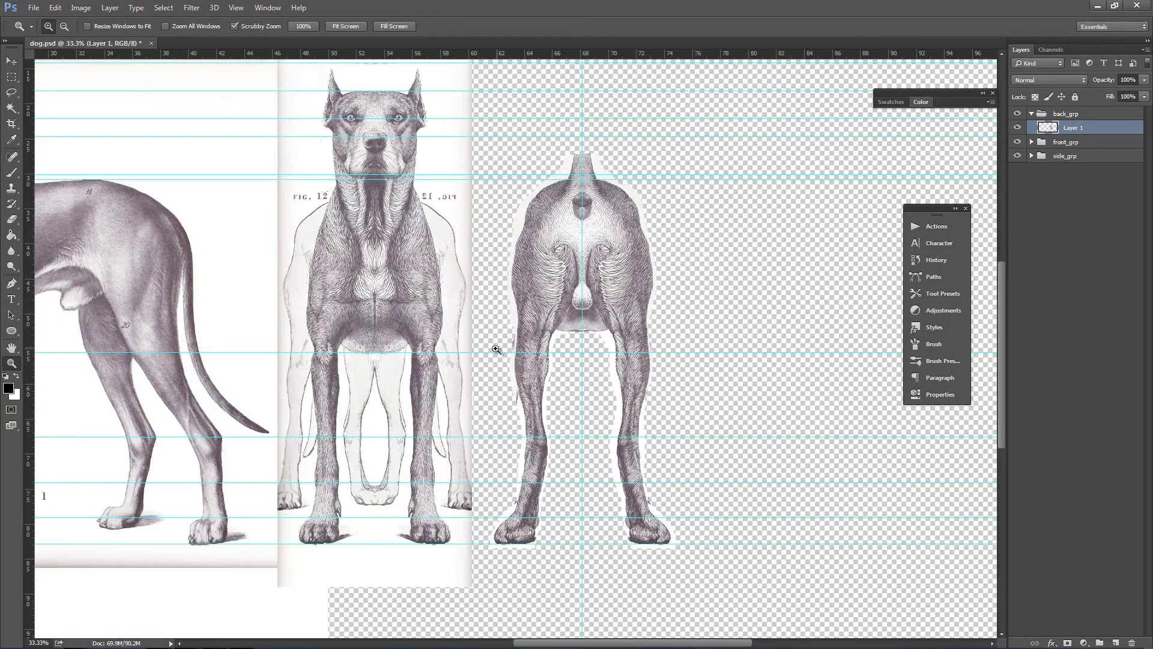
scroll(483, 334, "left", 3)
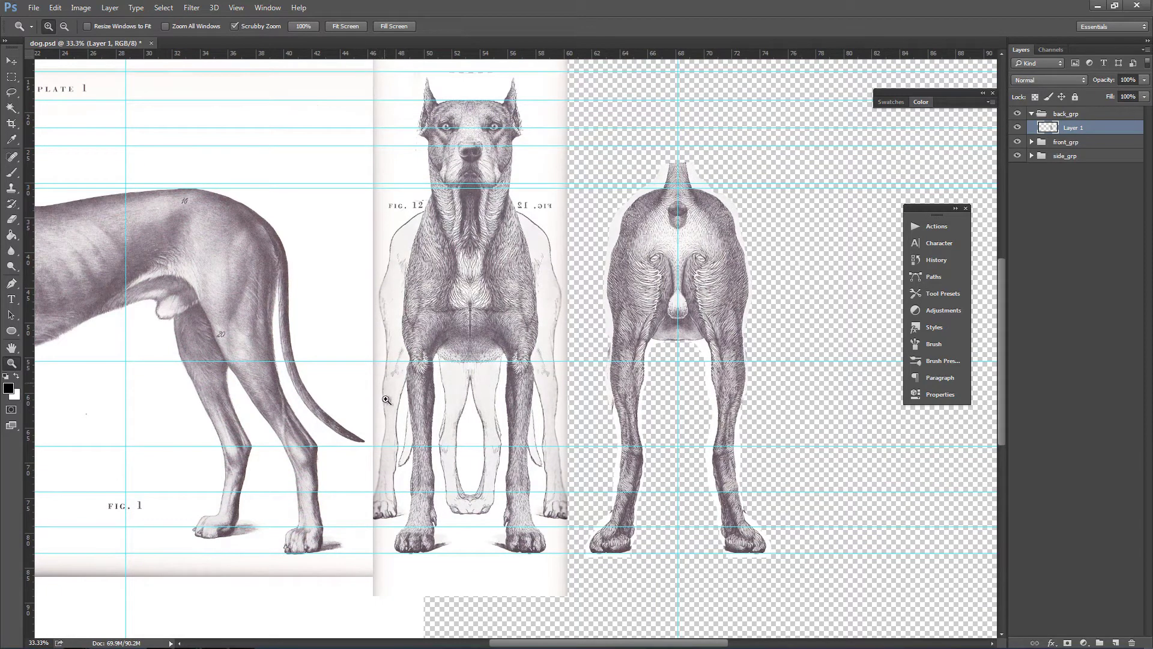
left_click_drag(572, 199, 581, 241)
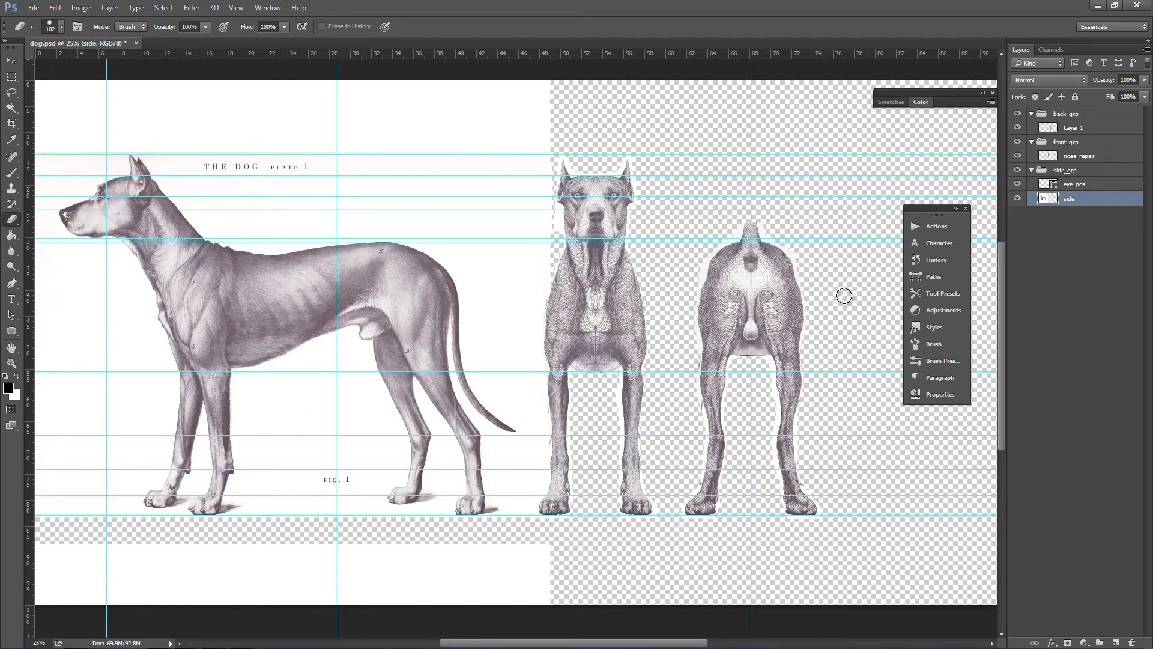
- Create a new layer beneath all the groups and name it bg
key("ctrl+shift+n")
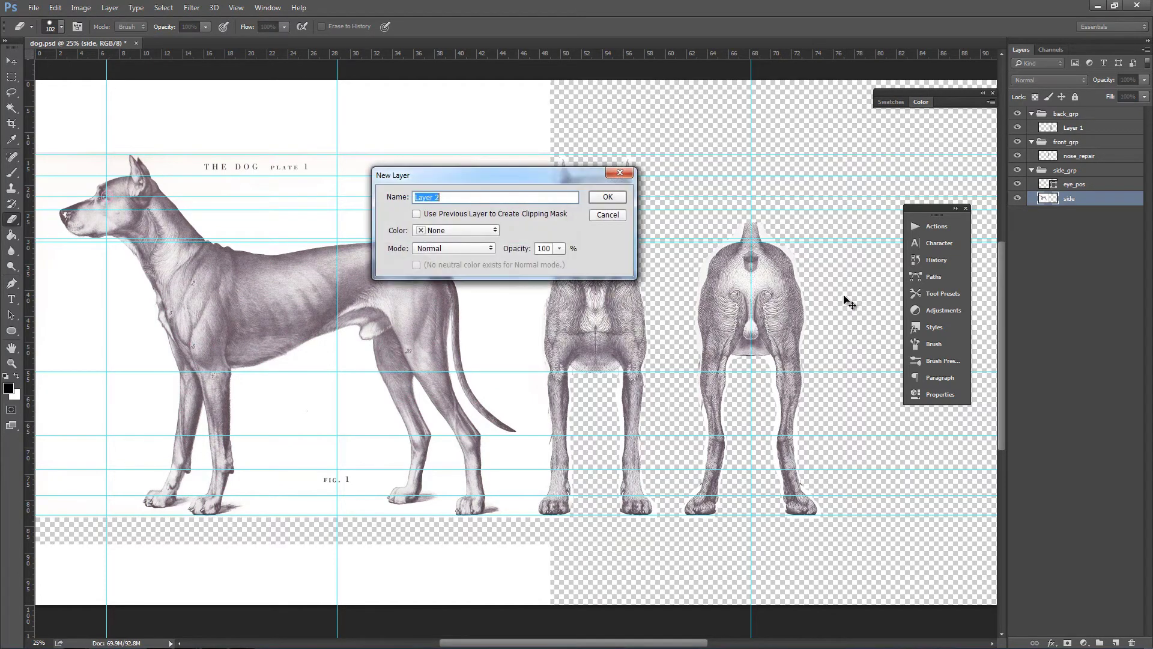
left_click(622, 199)
left_click_drag(1081, 199, 1079, 222)
double_click(1066, 213)
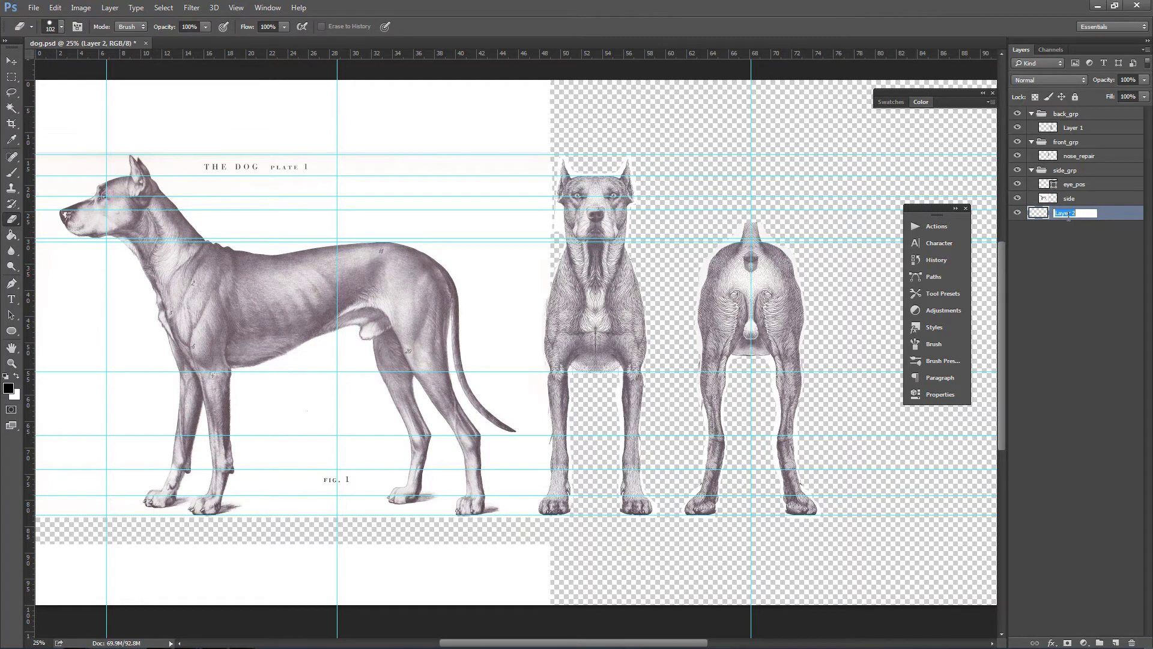
key("Return")
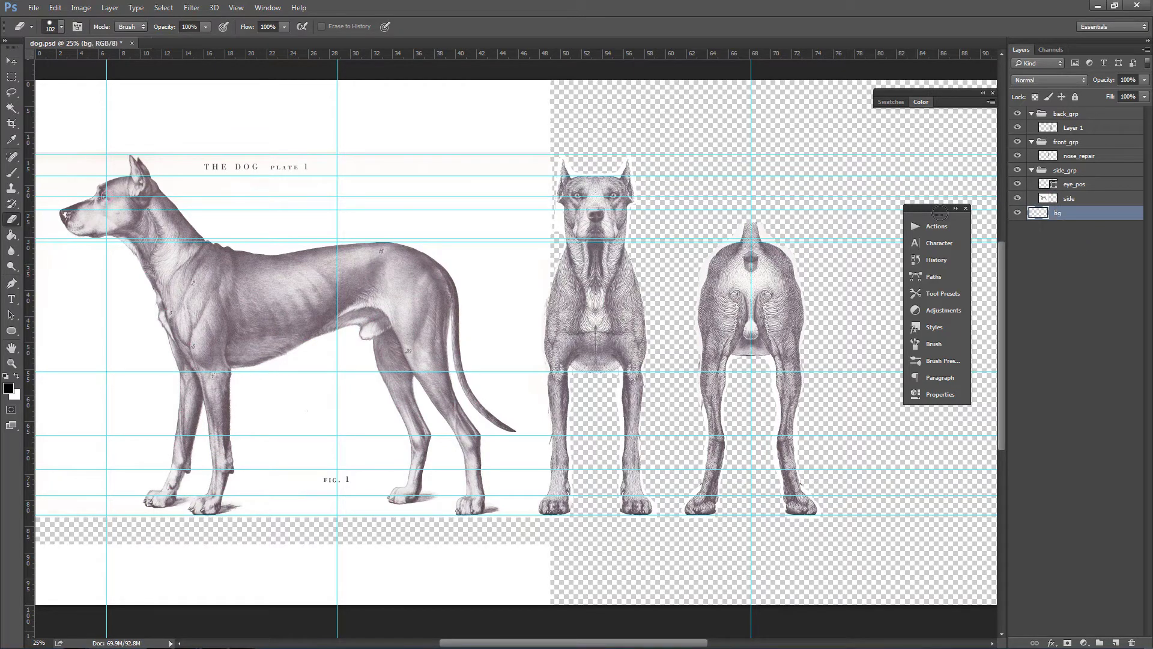
- Fill the bg layer with white (RGB 255, 255, 255) using the Paint Bucket
key("g")
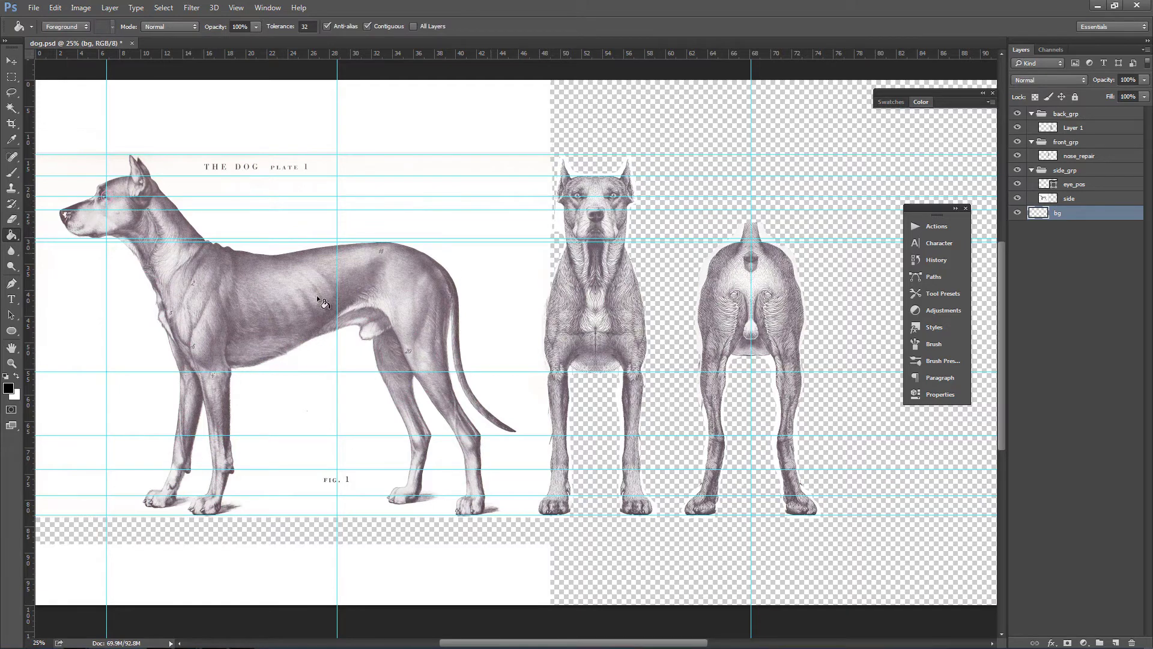
key("x")
left_click(9, 388)
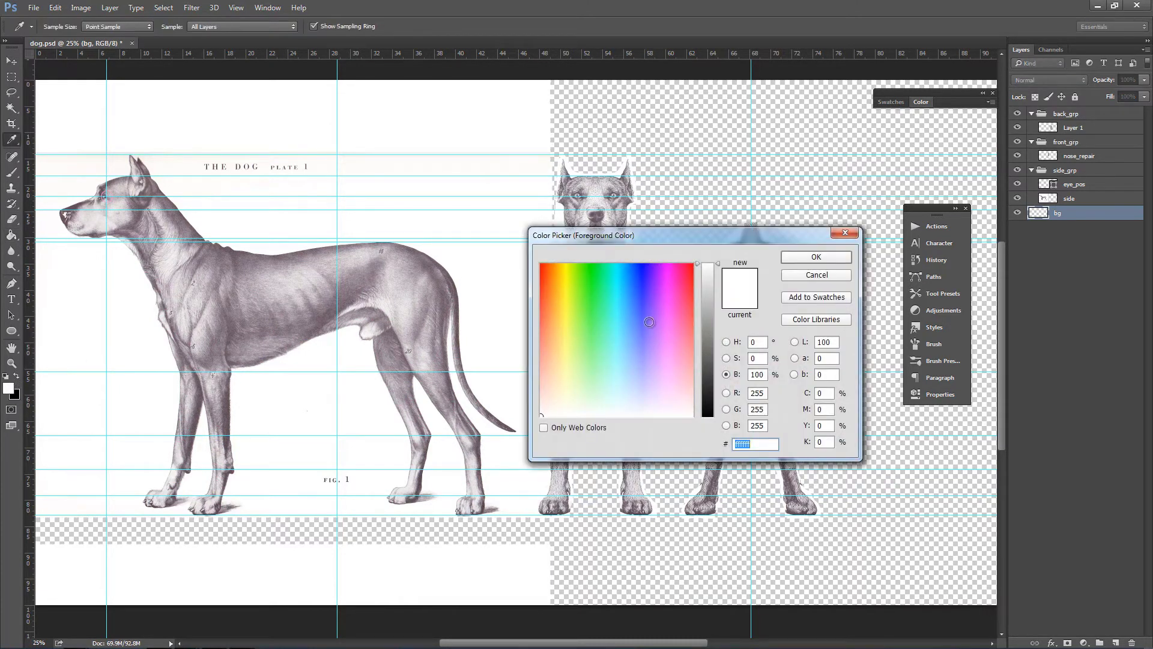
left_click(819, 256)
left_click(790, 192)
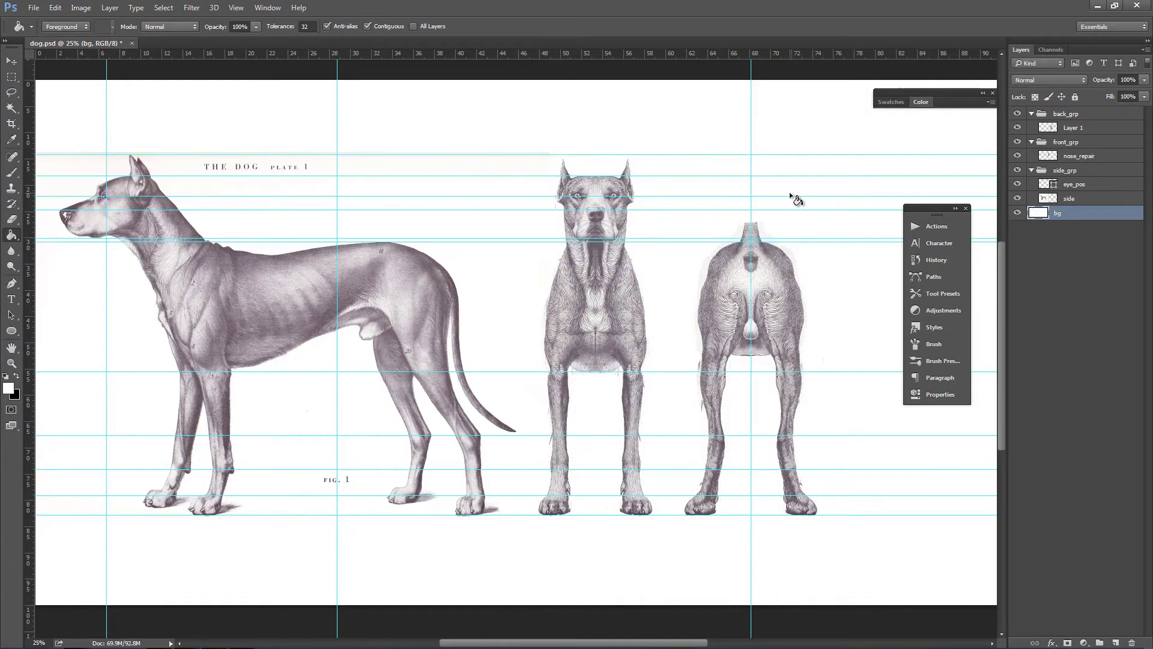
left_click_drag(462, 238, 443, 255)
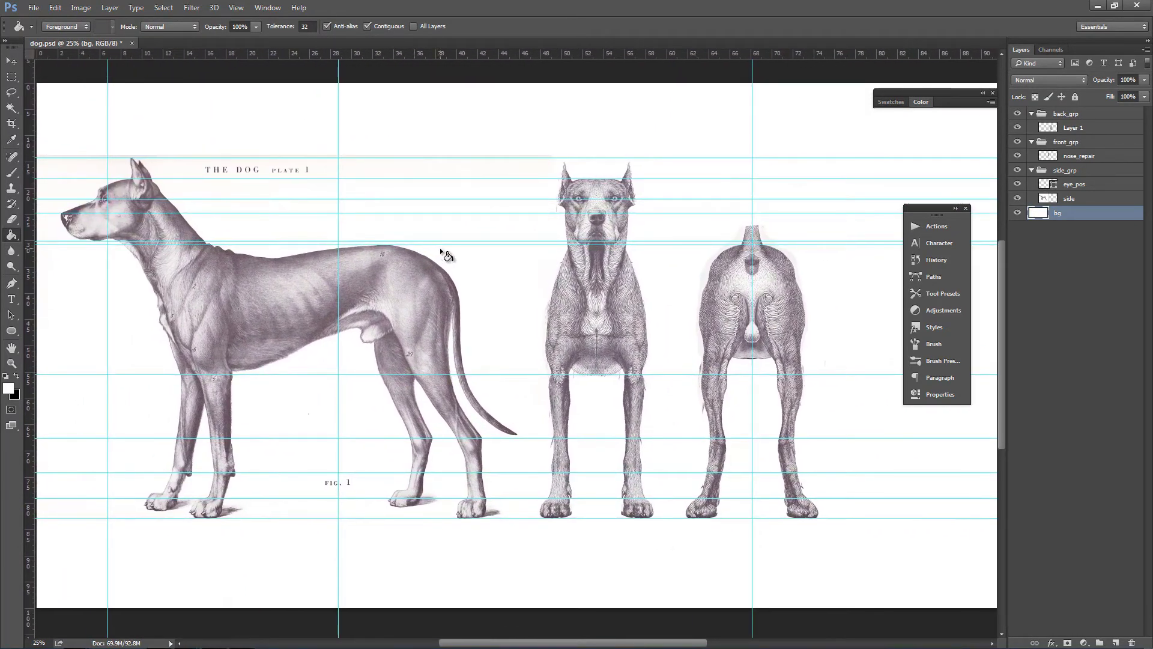
- Add vertical guides beside the front view, between the front and back views, and beyond the back view's outer side
left_click_drag(27, 331, 525, 315)
left_click_drag(31, 347, 673, 296)
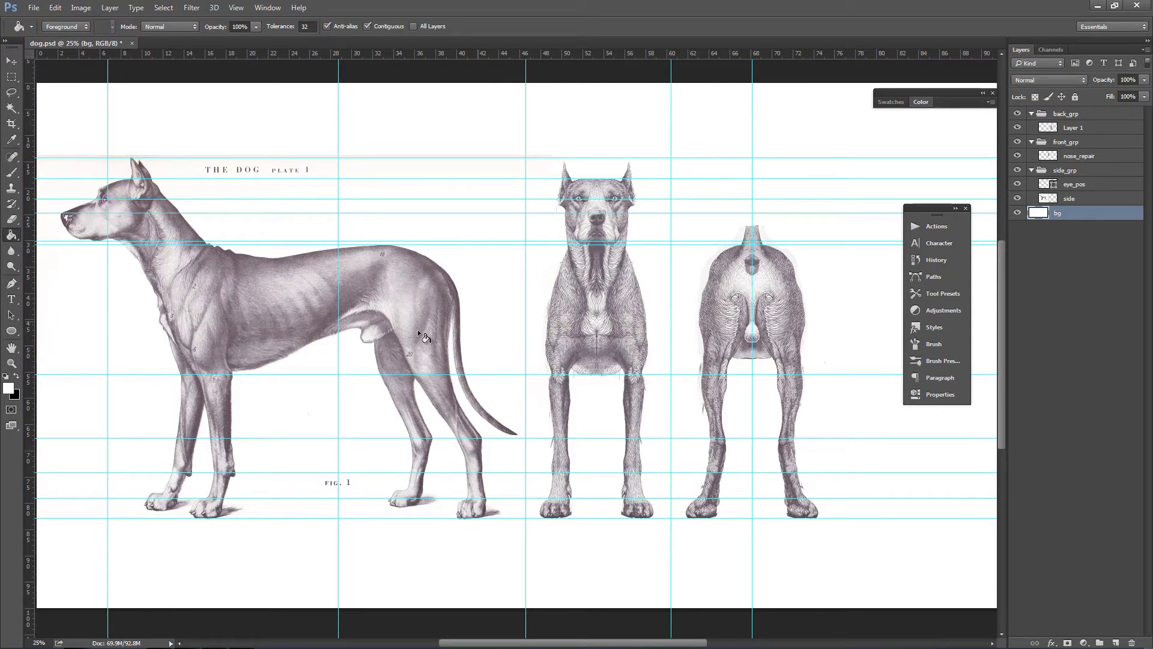
left_click_drag(31, 393, 831, 342)
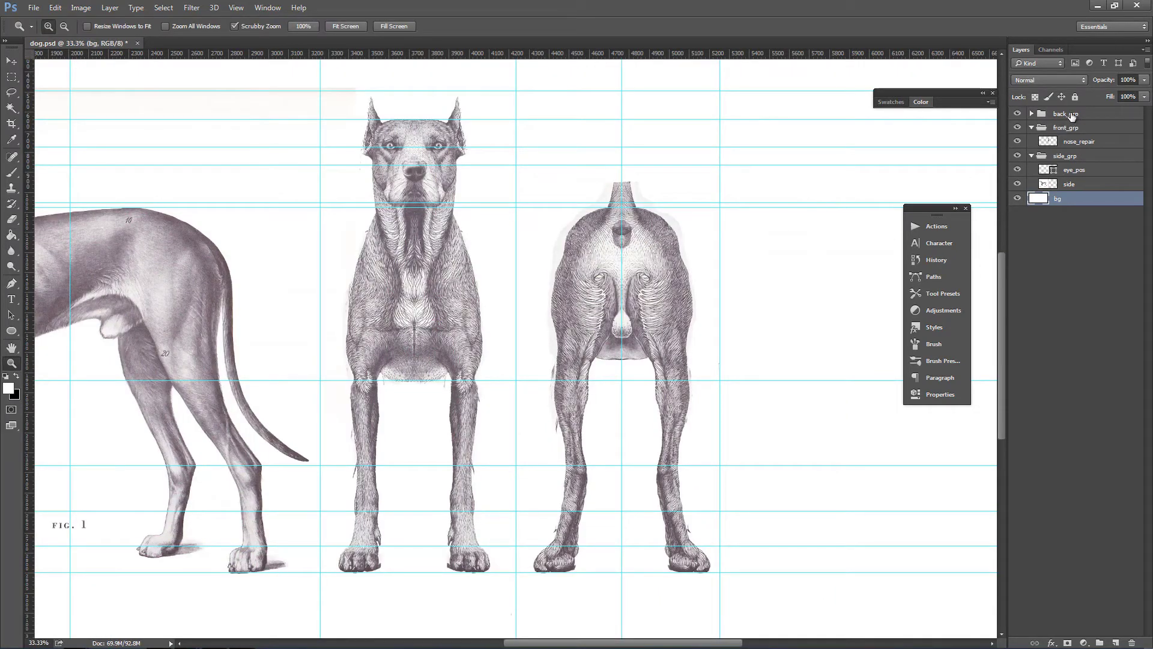
- Merge all groups and layers from back_grp down to bg into a single layer
left_click(1072, 116)
left_click(1068, 200, "shift")
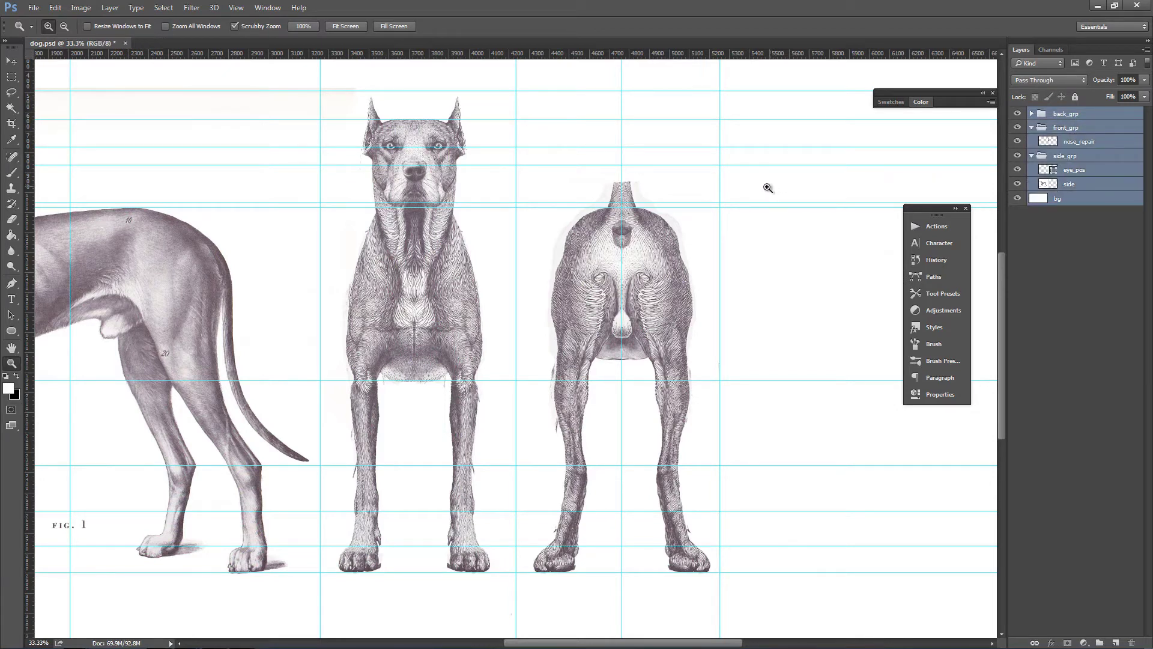
key("ctrl+e")
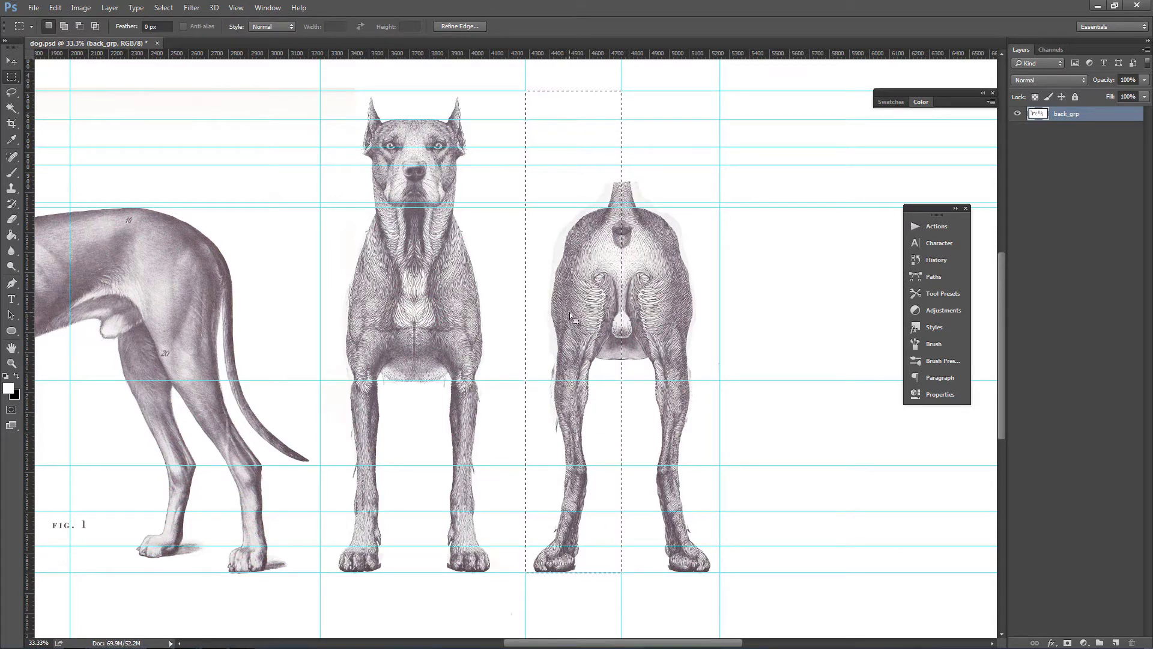
- Shift the half-width selection to the back view's right half and align the outer vertical guide with its right edge
left_click_drag(572, 313, 669, 315)
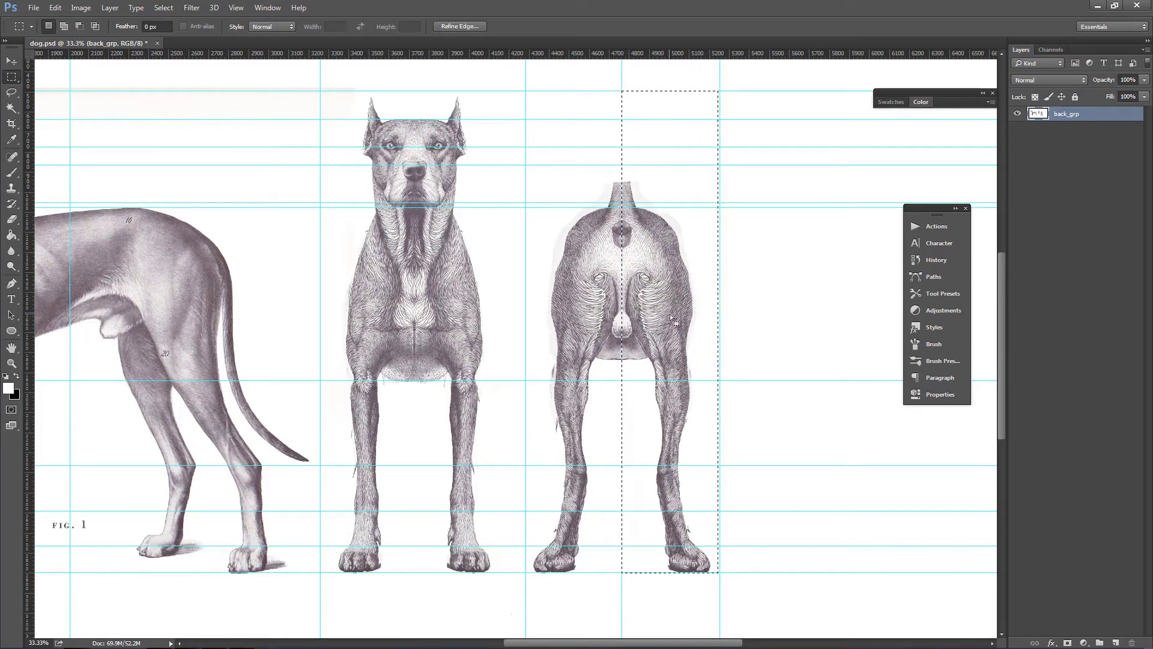
key("z")
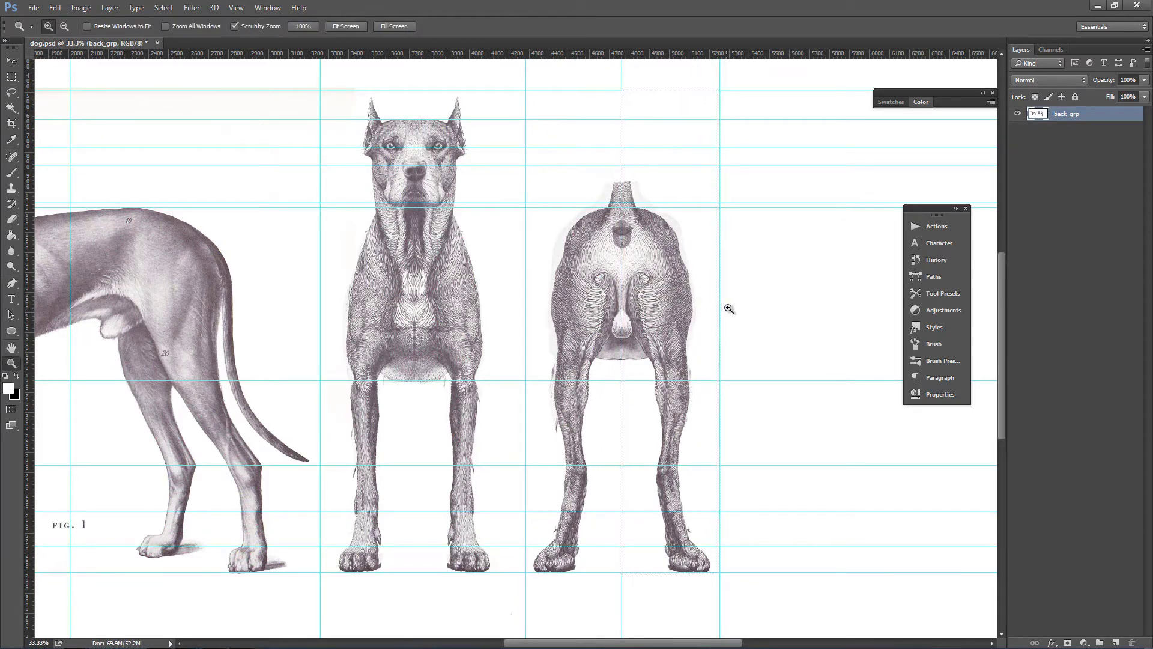
left_click(731, 307)
left_click(732, 306)
left_click(716, 326)
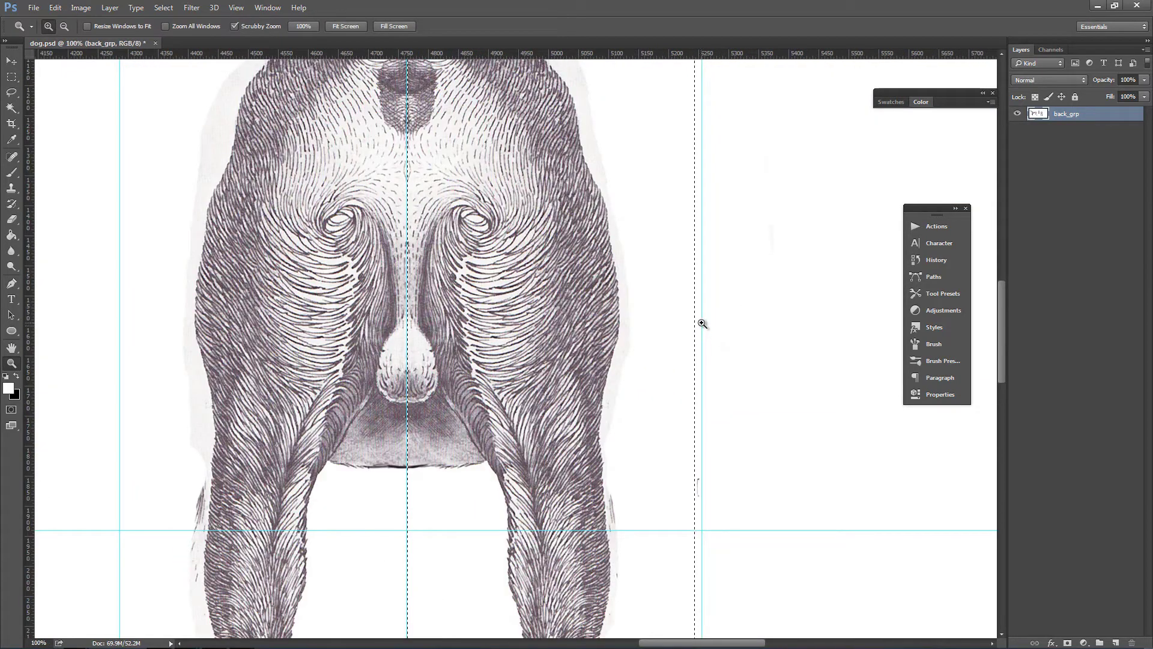
key("v")
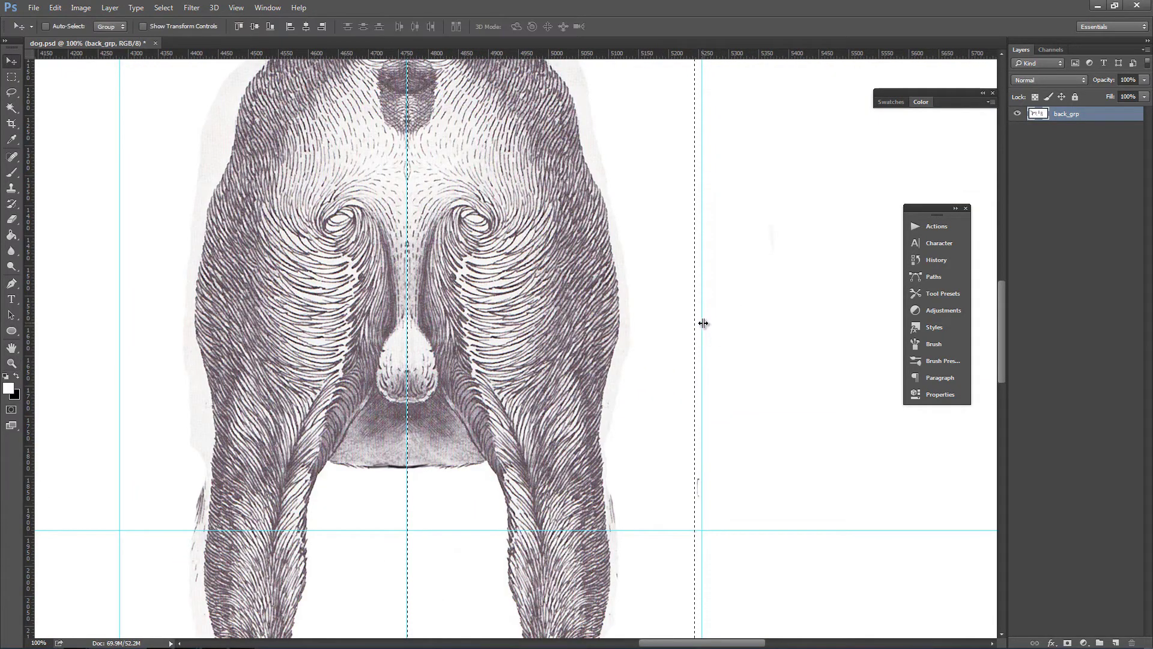
left_click_drag(701, 324, 702, 325)
key("z")
left_click(702, 323, "alt")
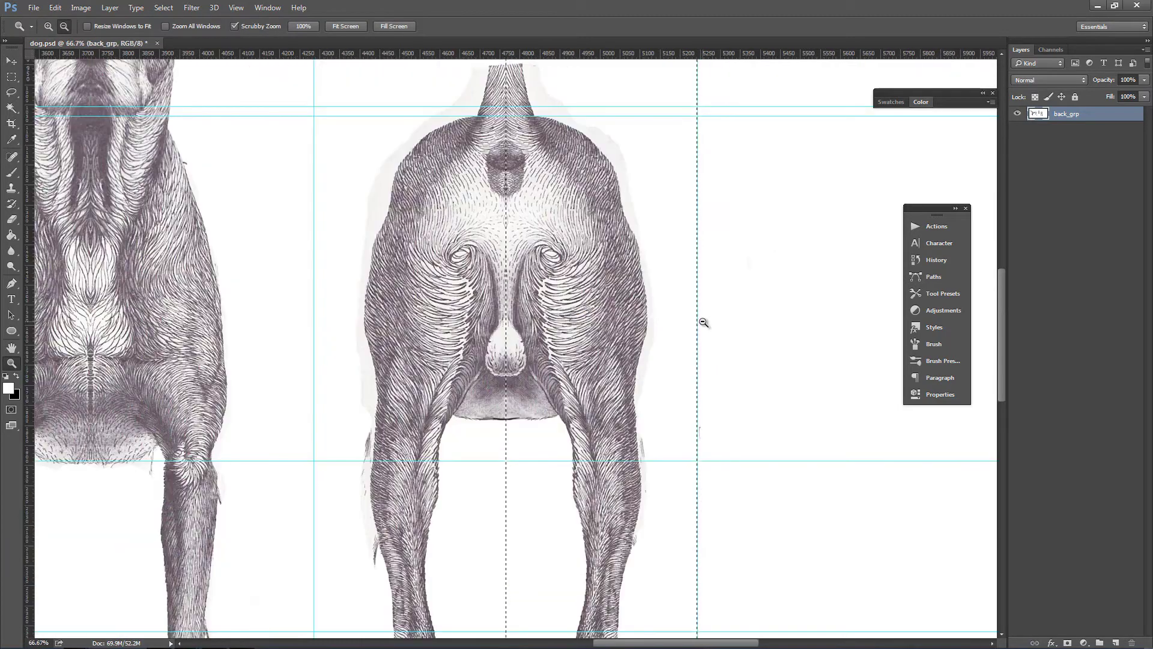
left_click(704, 322, "alt")
left_click(704, 322, "alt")
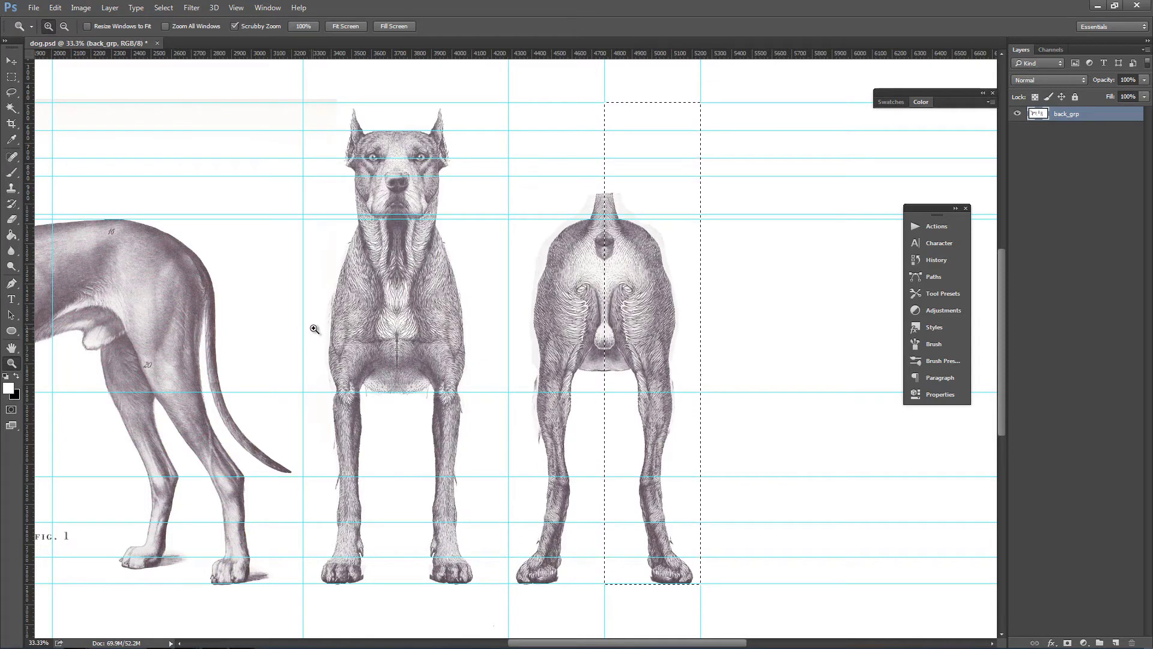
- Move the guide between the side and front views to the front-view dog's vertical centre line
key("v")
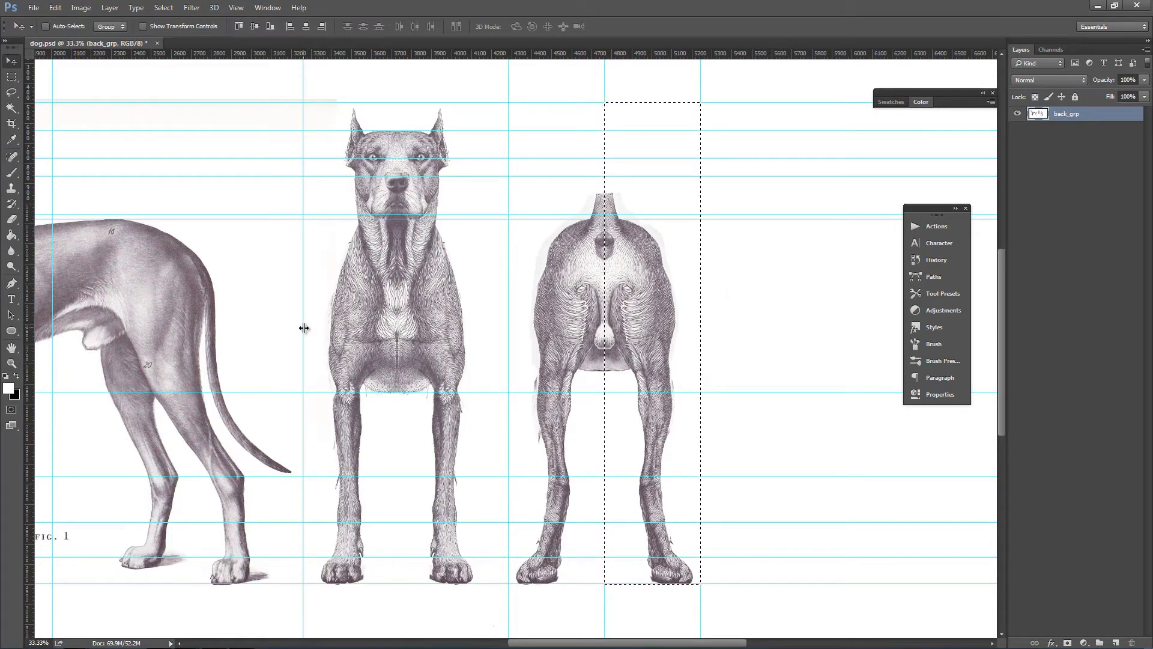
left_click_drag(304, 328, 398, 318)
key("z")
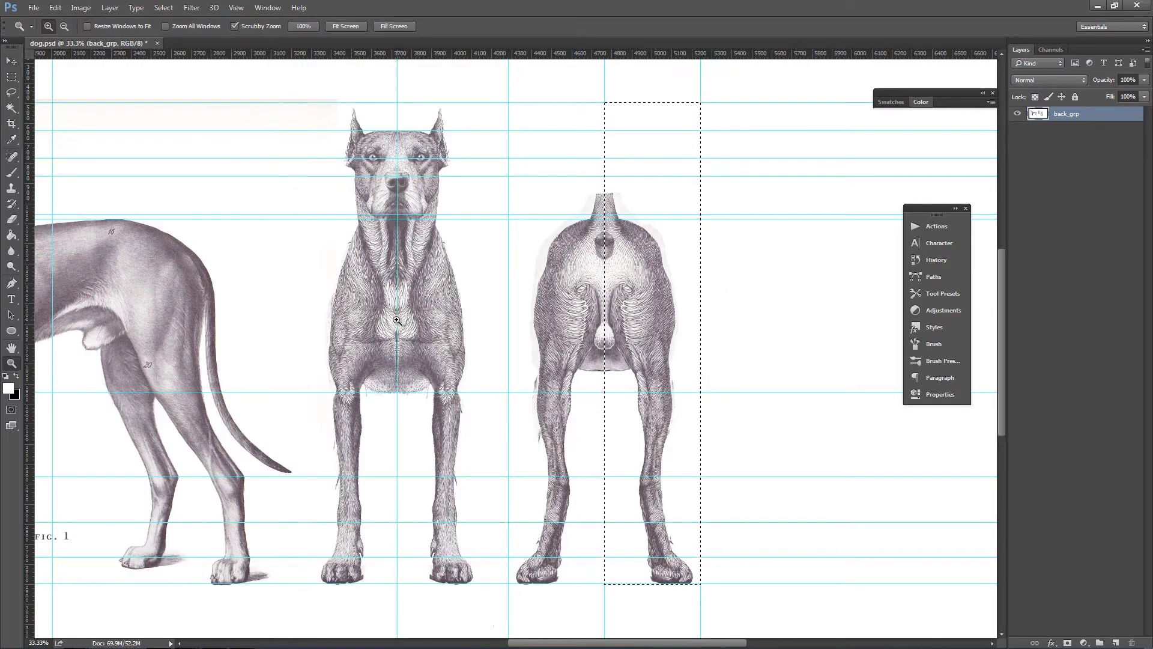
left_click(403, 219)
left_click(404, 229, "alt")
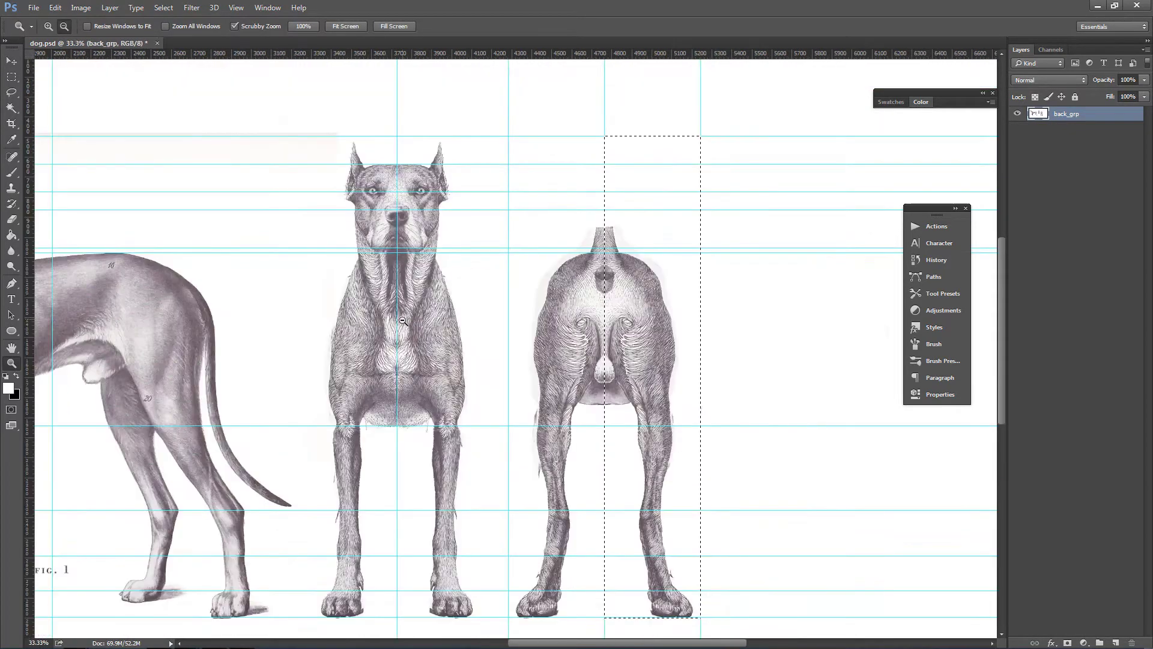
left_click(407, 225)
scroll(407, 225, "up", 3)
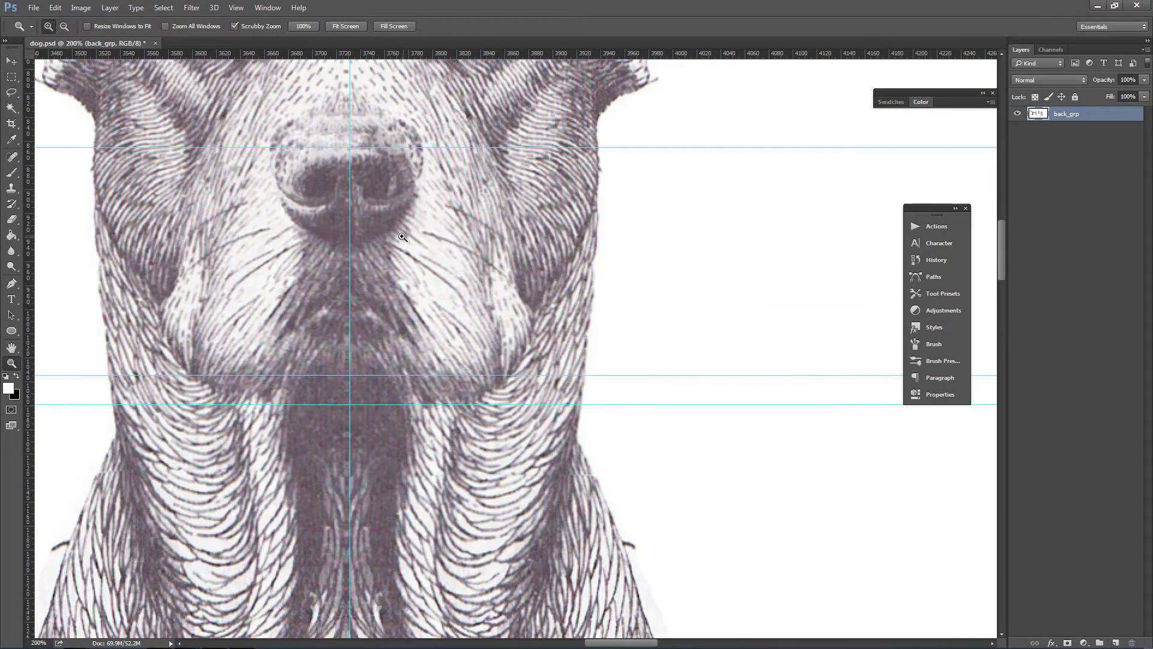
scroll(407, 226, "down", 4)
- Move the selection to the front view's right half and add a vertical guide along its outer edge
key("m")
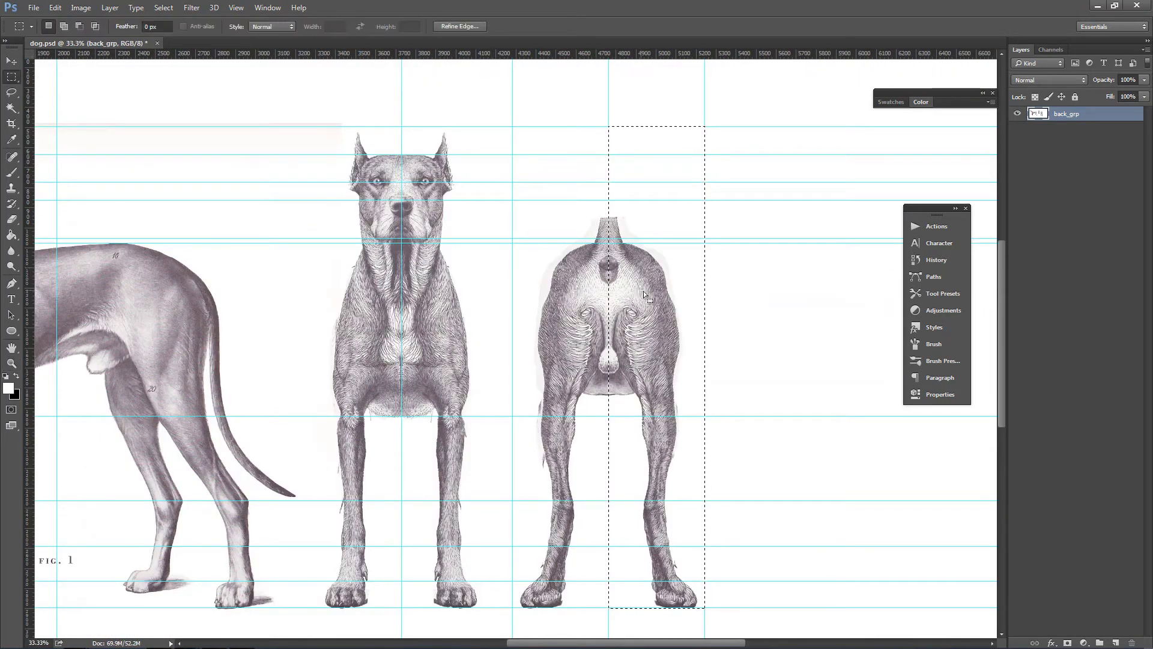
left_click_drag(650, 304, 444, 304)
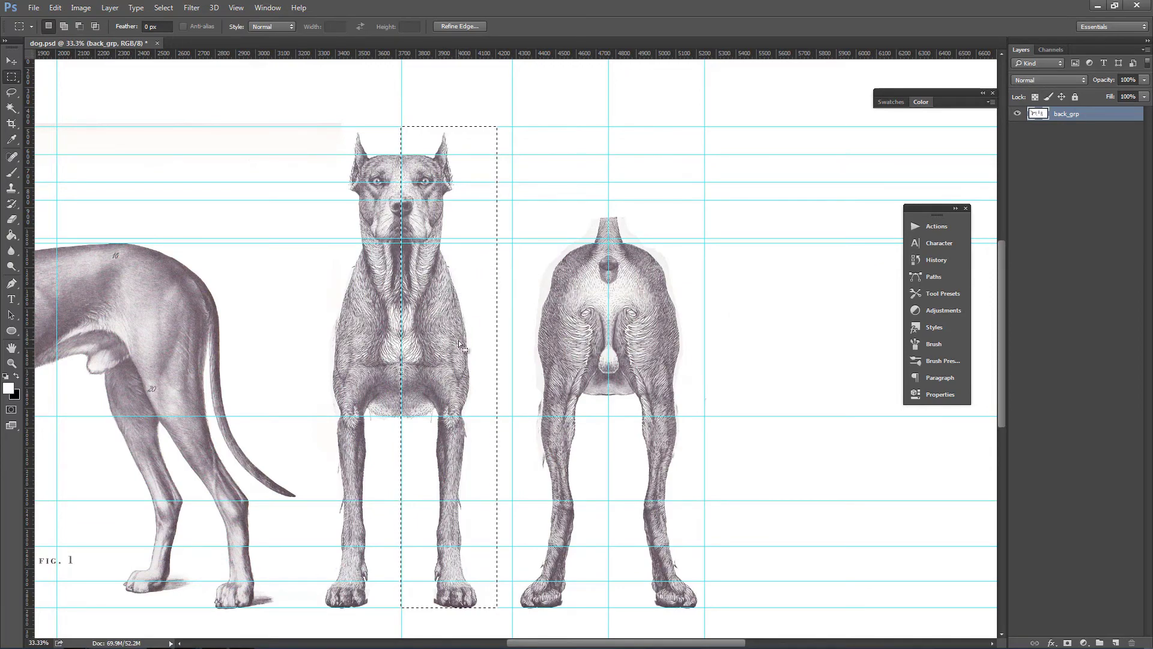
key("z")
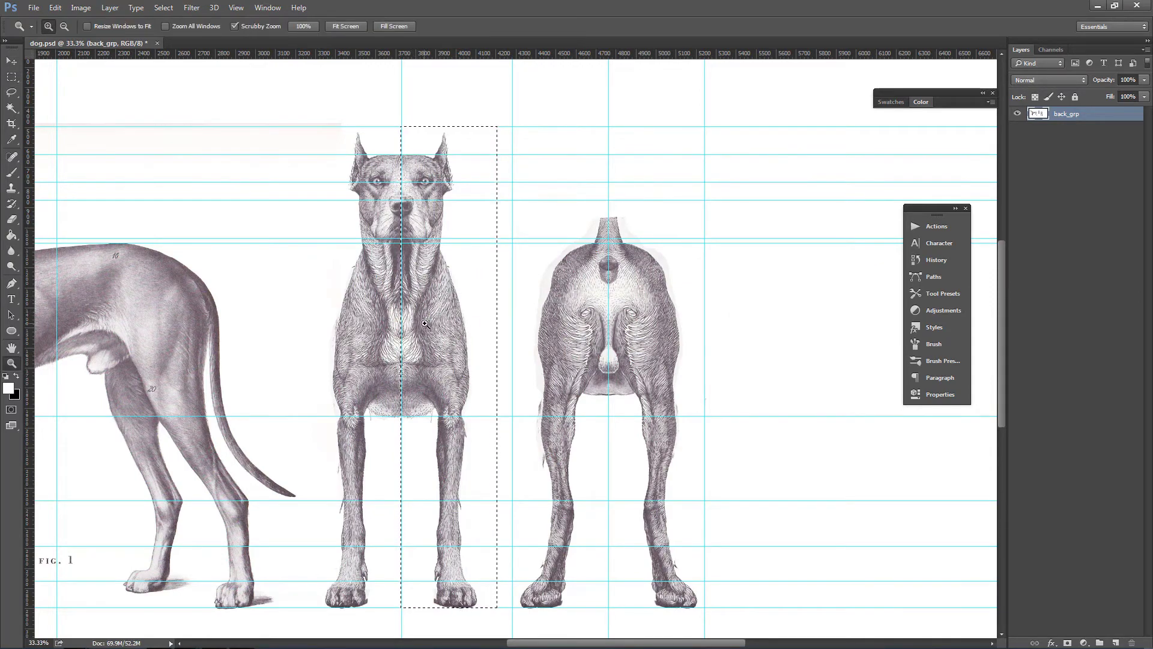
left_click(427, 322)
left_click(427, 323)
scroll(445, 342, "up", 6)
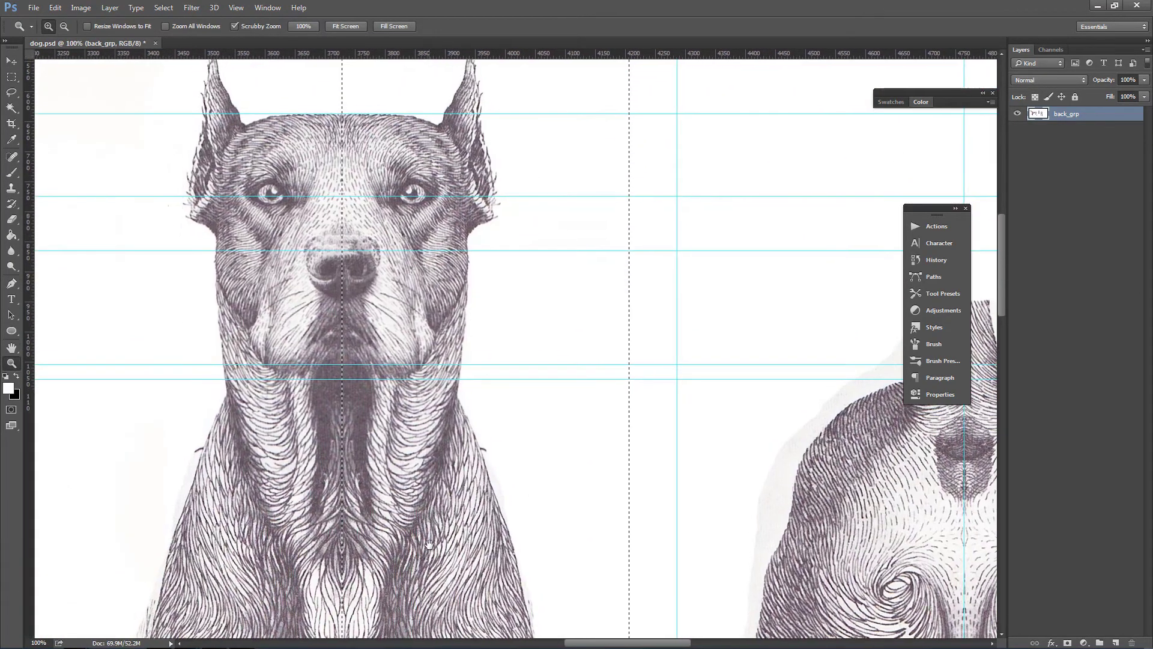
scroll(456, 364, "up", 2)
left_click_drag(671, 376, 437, 262)
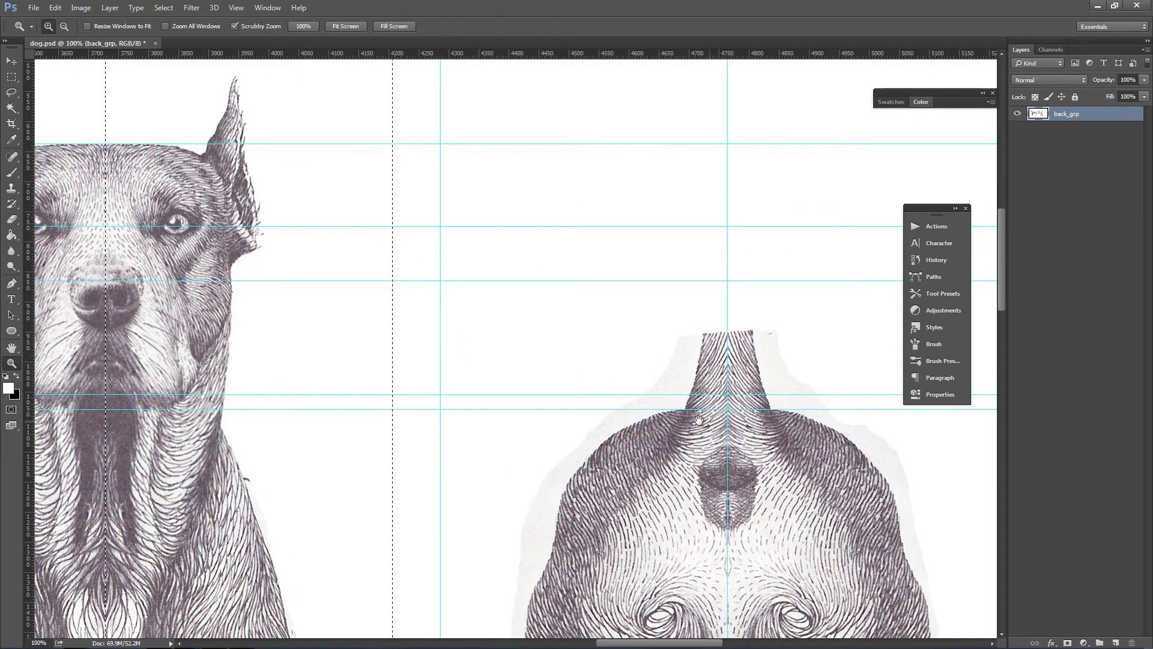
scroll(549, 420, "left", 5)
scroll(557, 355, "up", 1)
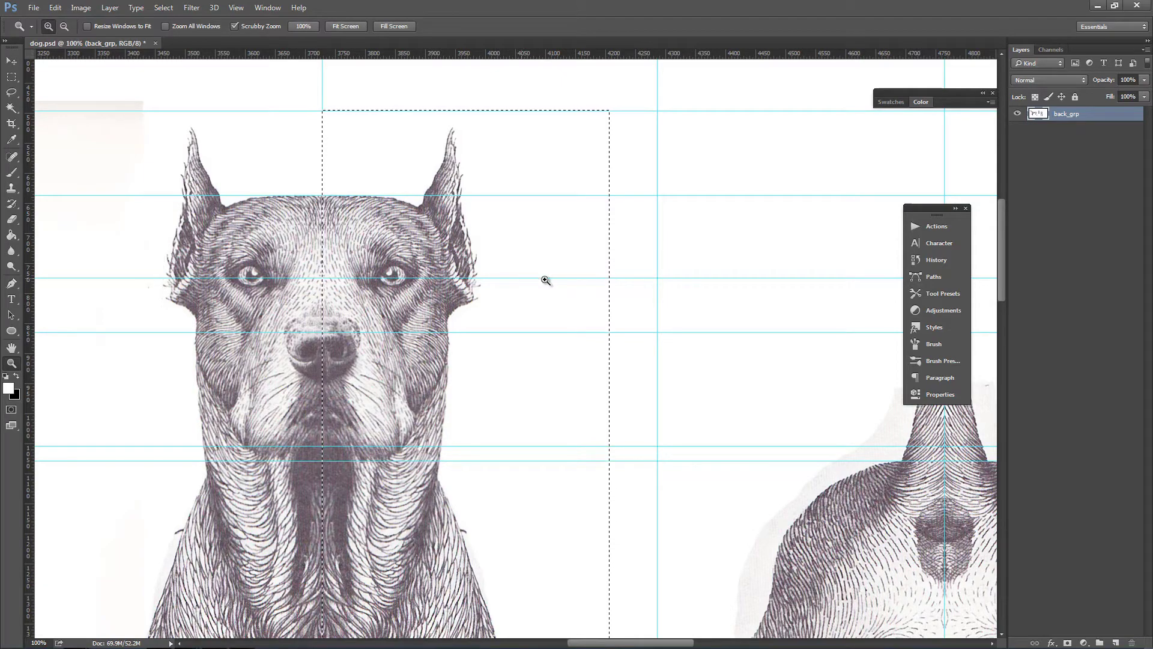
key("v")
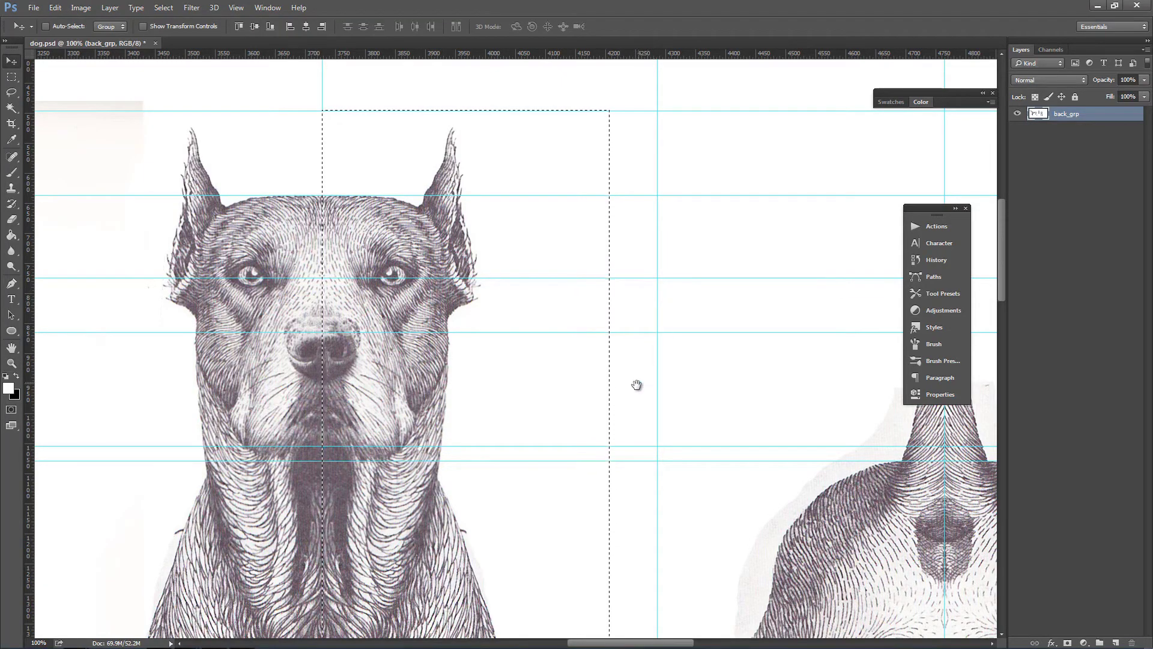
left_click_drag(637, 383, 597, 325)
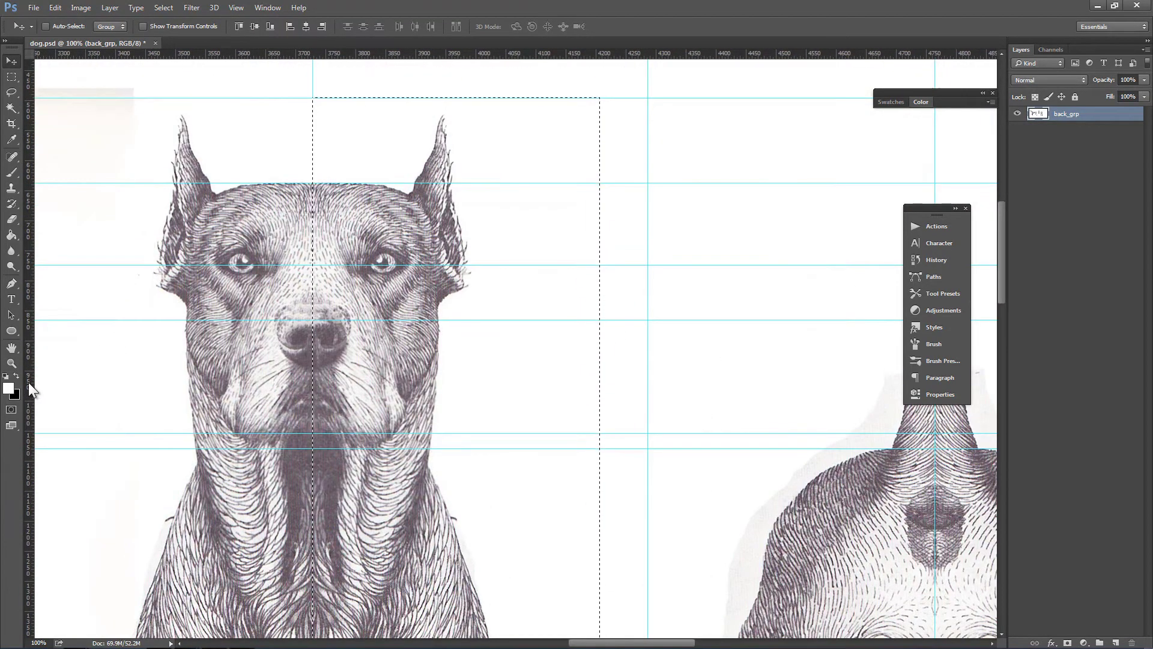
left_click_drag(28, 382, 599, 308)
- Move the selection to the front view's left half and add a vertical guide at its outer edge, X 3249 px
left_click_drag(418, 319, 480, 306)
key("m")
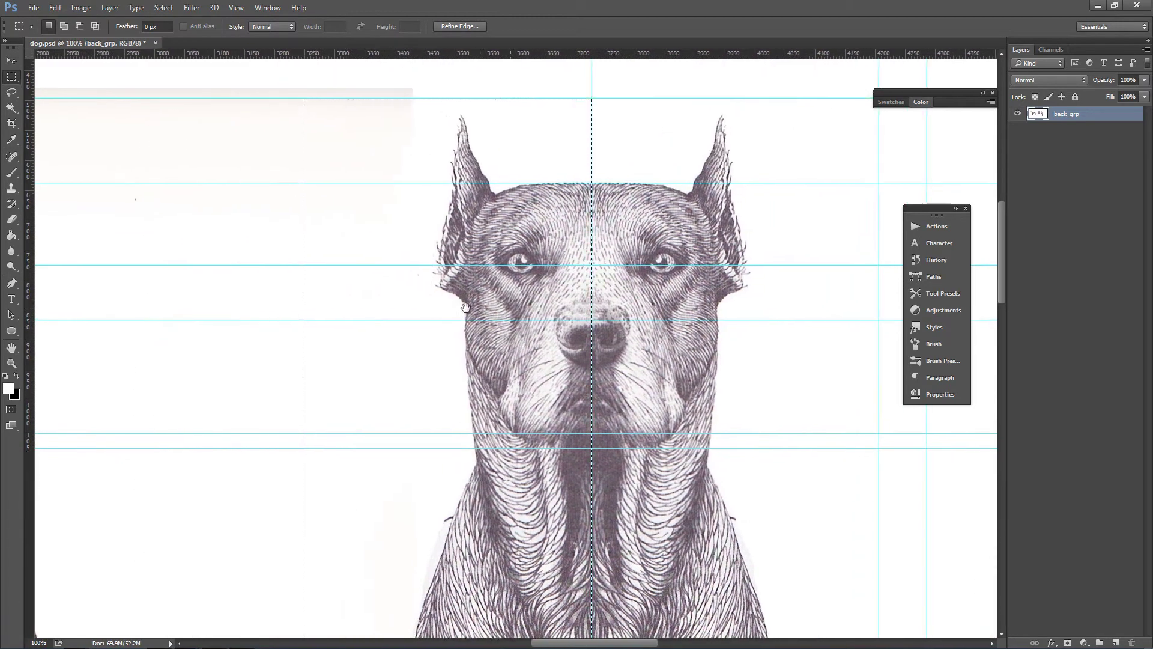
left_click_drag(28, 389, 304, 345)
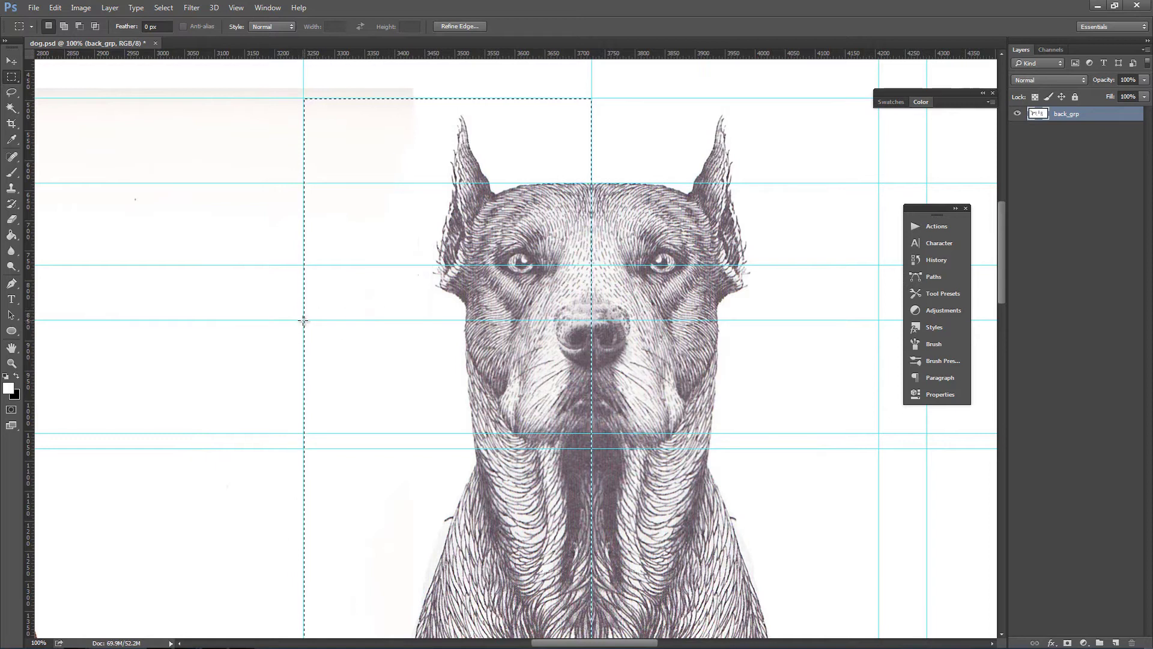
key("v")
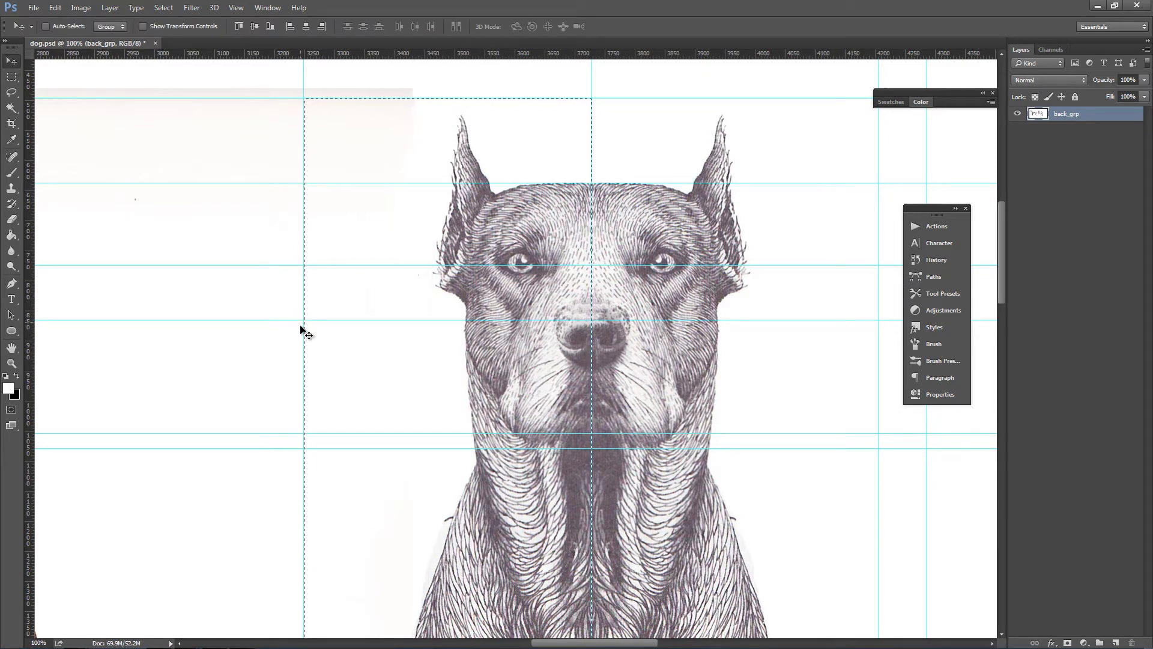
mouse_move(303, 331)
left_mouse_down()
mouse_move(283, 330)
mouse_move(304, 334)
left_mouse_up()
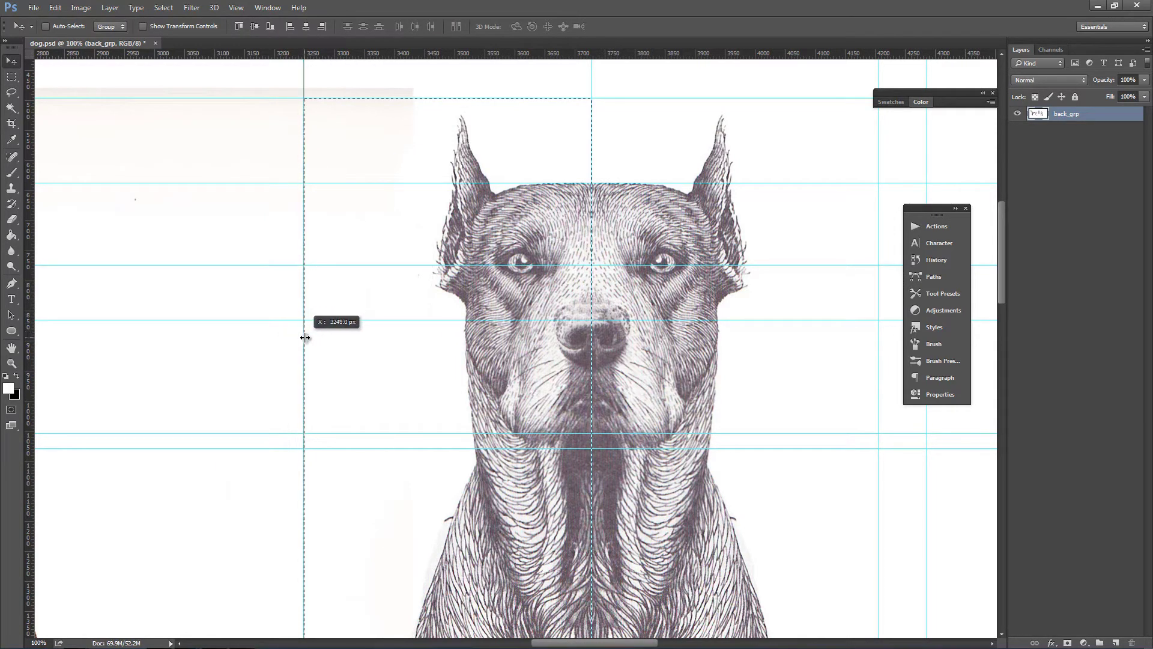
key("z")
left_click(454, 348, "alt")
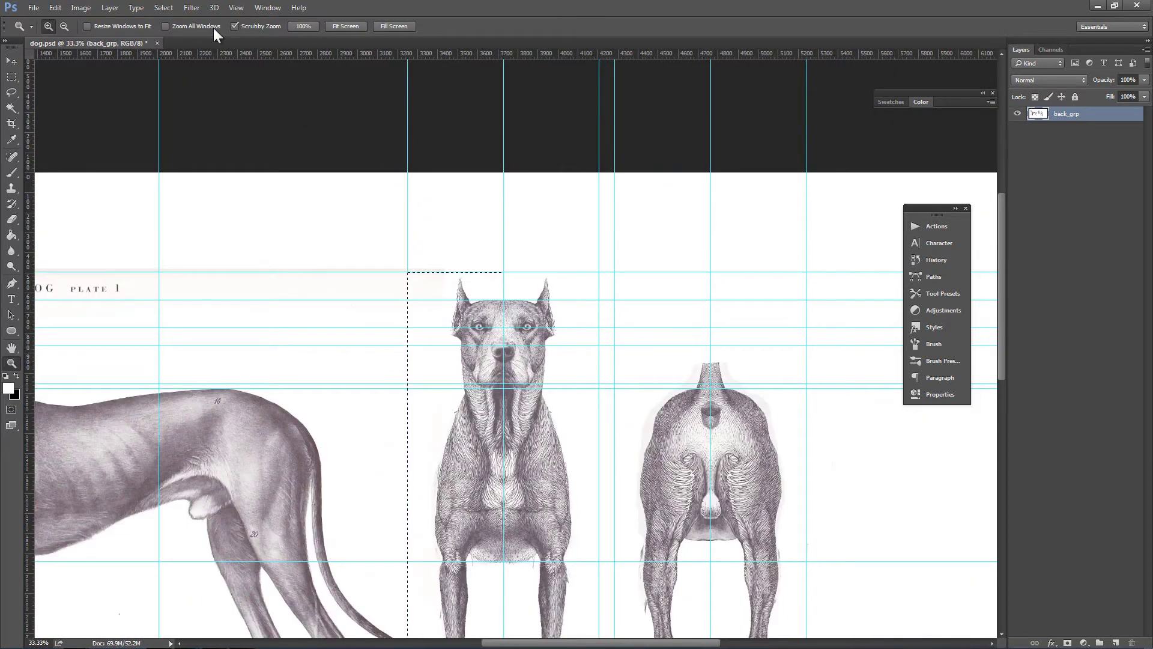
- Check whether snapping to guides is enabled in the Snap To options
left_click(213, 7)
left_click(234, 8)
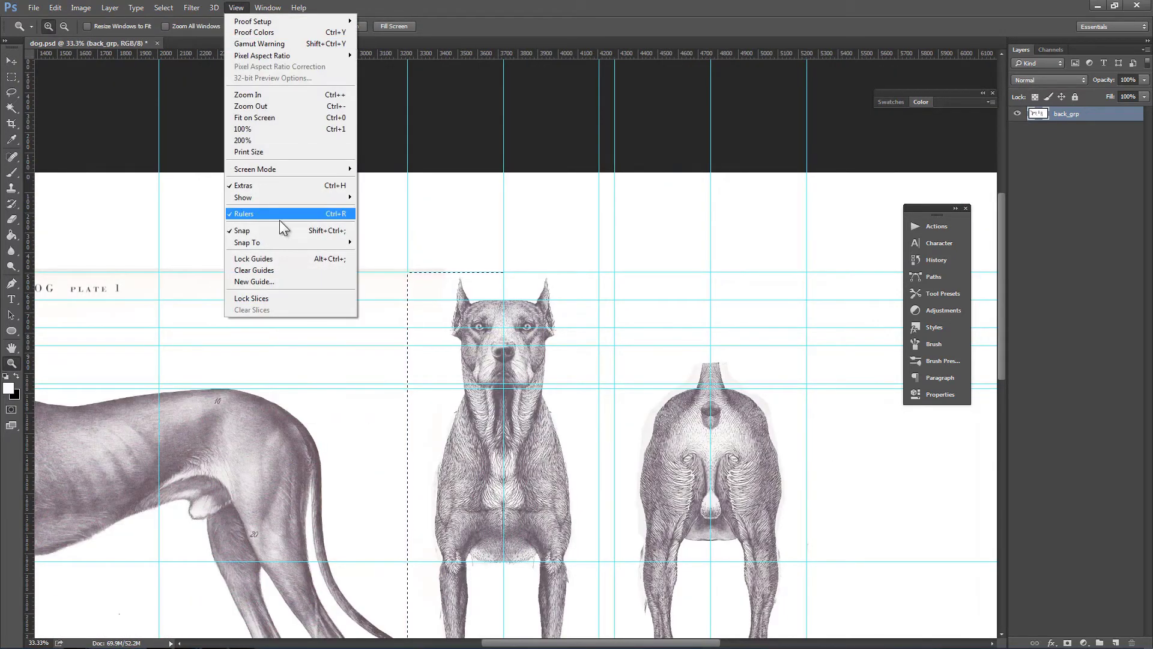
mouse_move(286, 242)
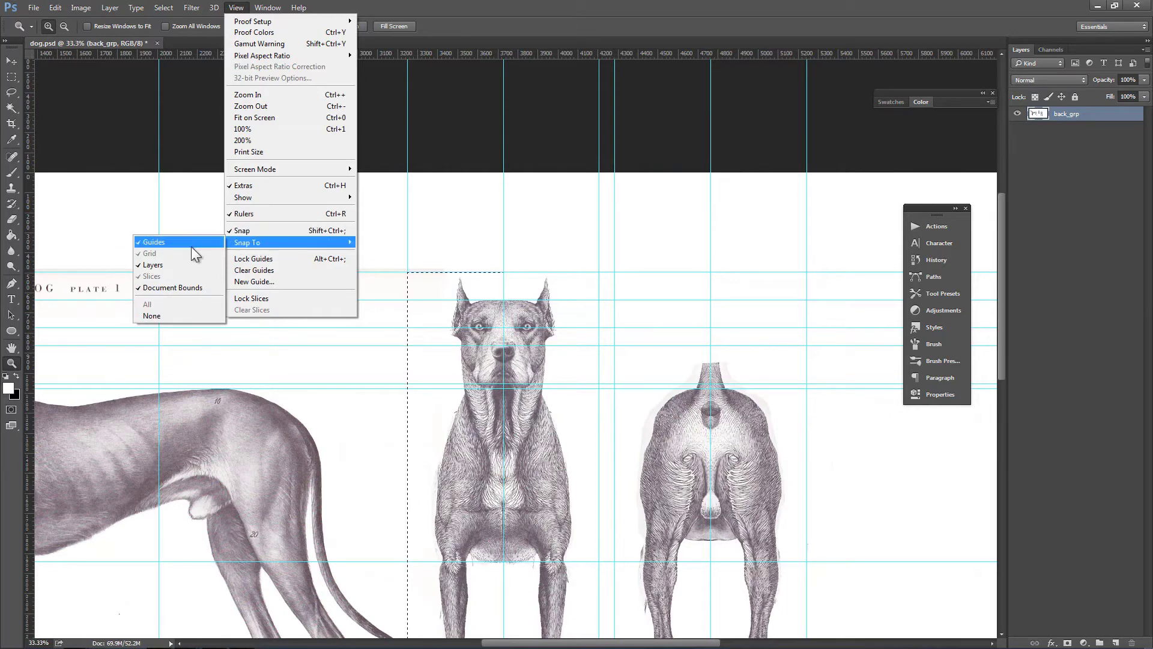
left_click(564, 242)
- Draw rectangular selections around the front view and the back view snapped to their guides, and deselect
left_click_drag(558, 224, 525, 139)
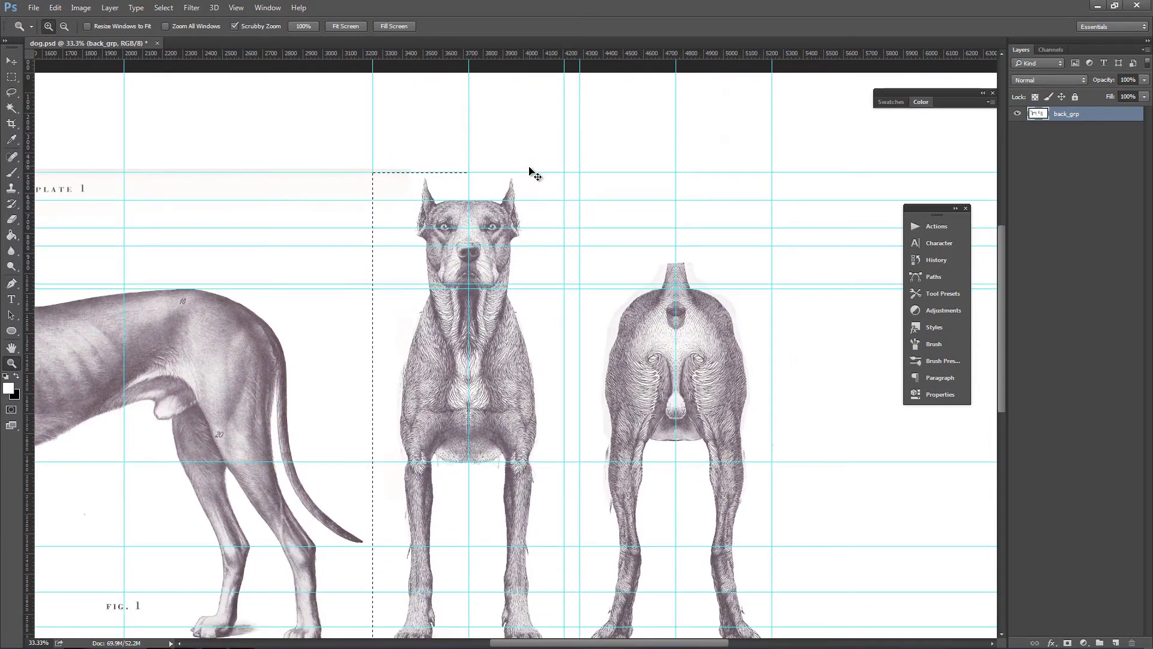
left_click_drag(561, 252, 467, 193)
key("m")
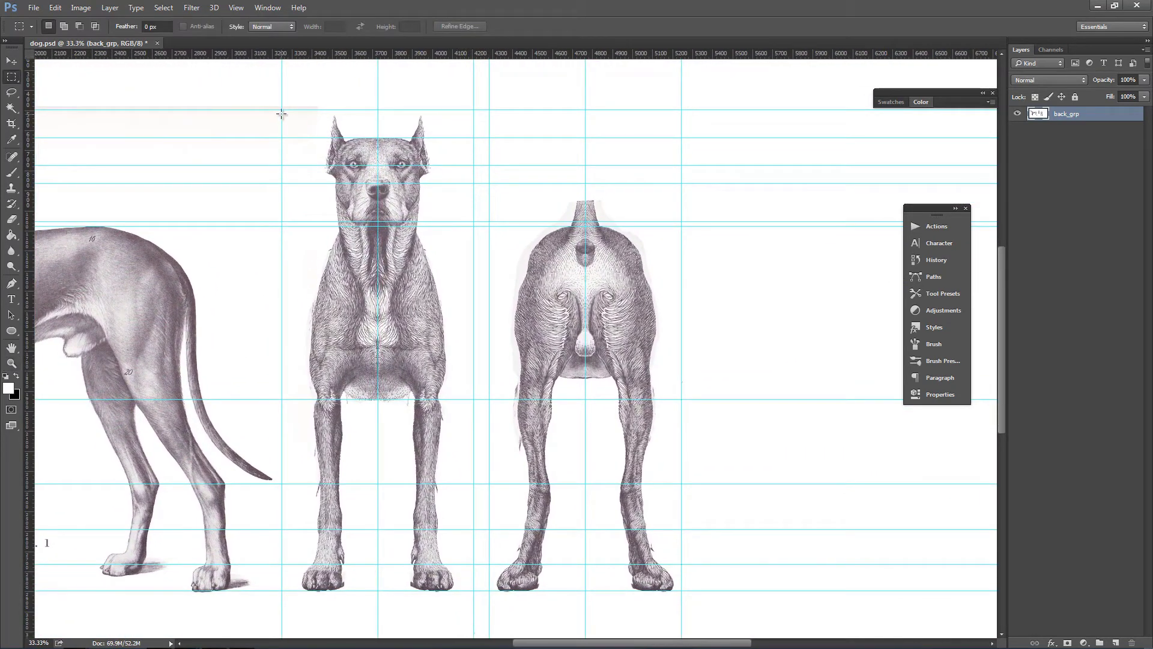
left_click_drag(282, 110, 469, 592)
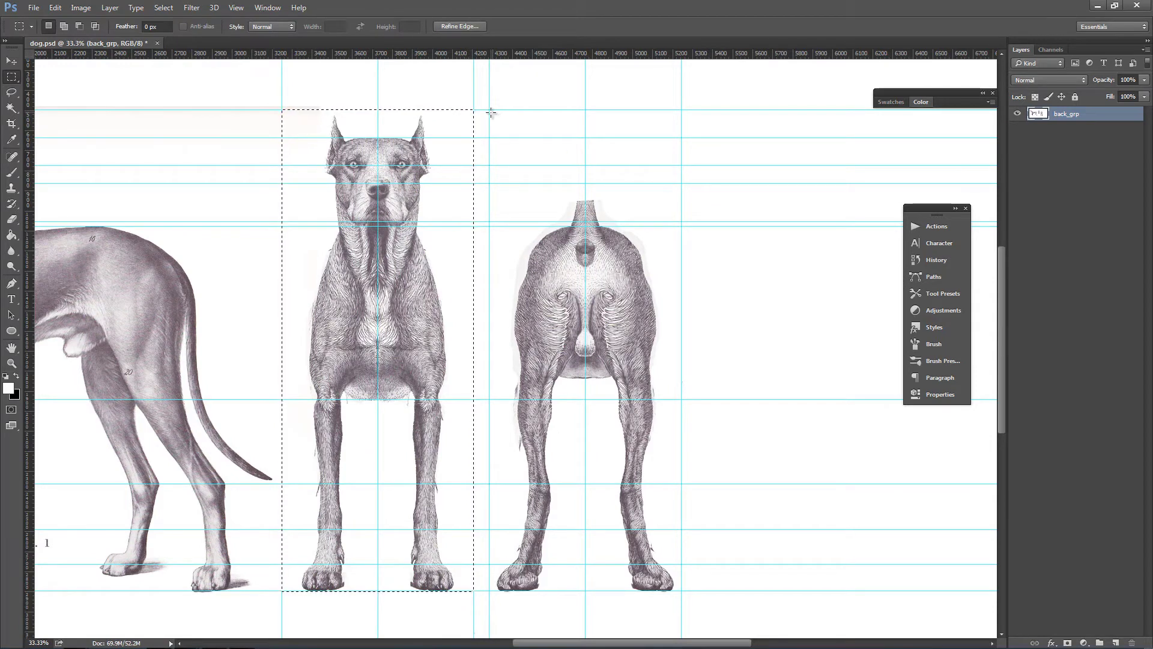
left_click_drag(489, 112, 681, 590)
left_click_drag(613, 296, 726, 276)
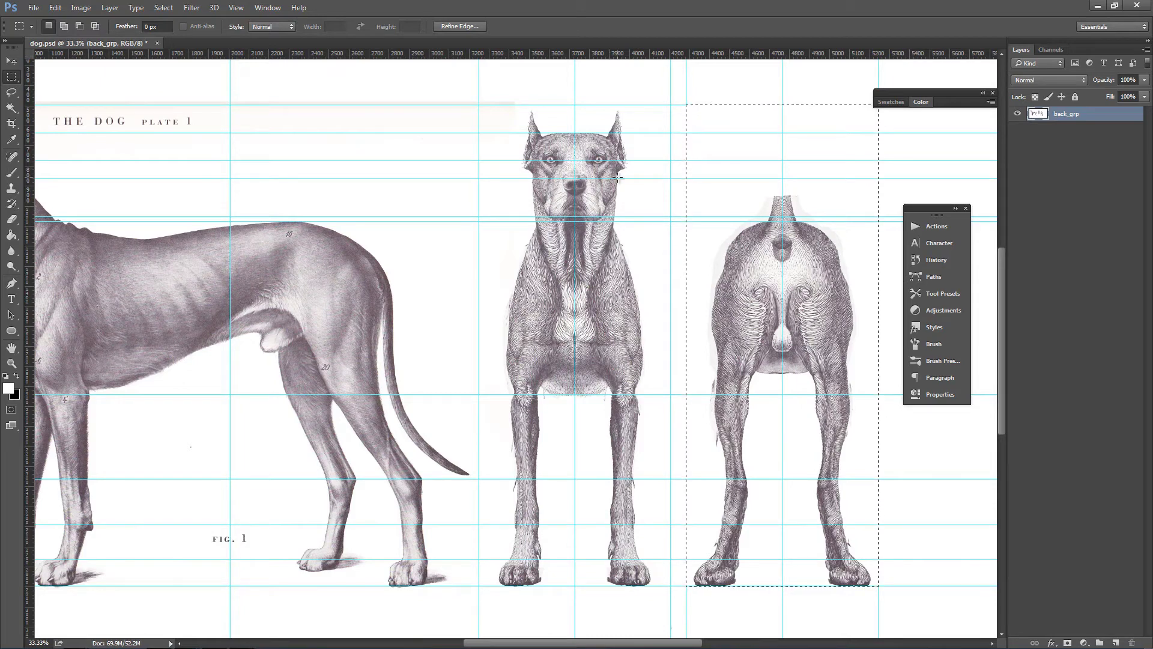
key("ctrl+d")
- Select the full-height area from the canvas's left edge to the back view's outer guide and crop the image to it
key("z")
key("ctrl+minus")
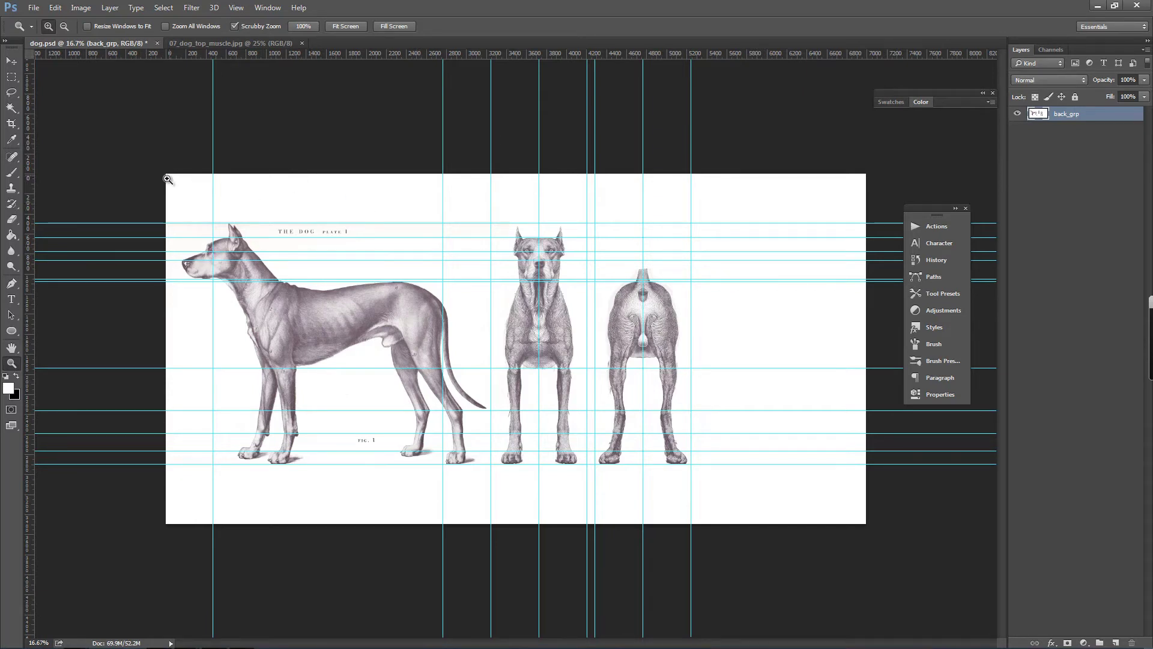
key("m")
left_click_drag(133, 147, 692, 561)
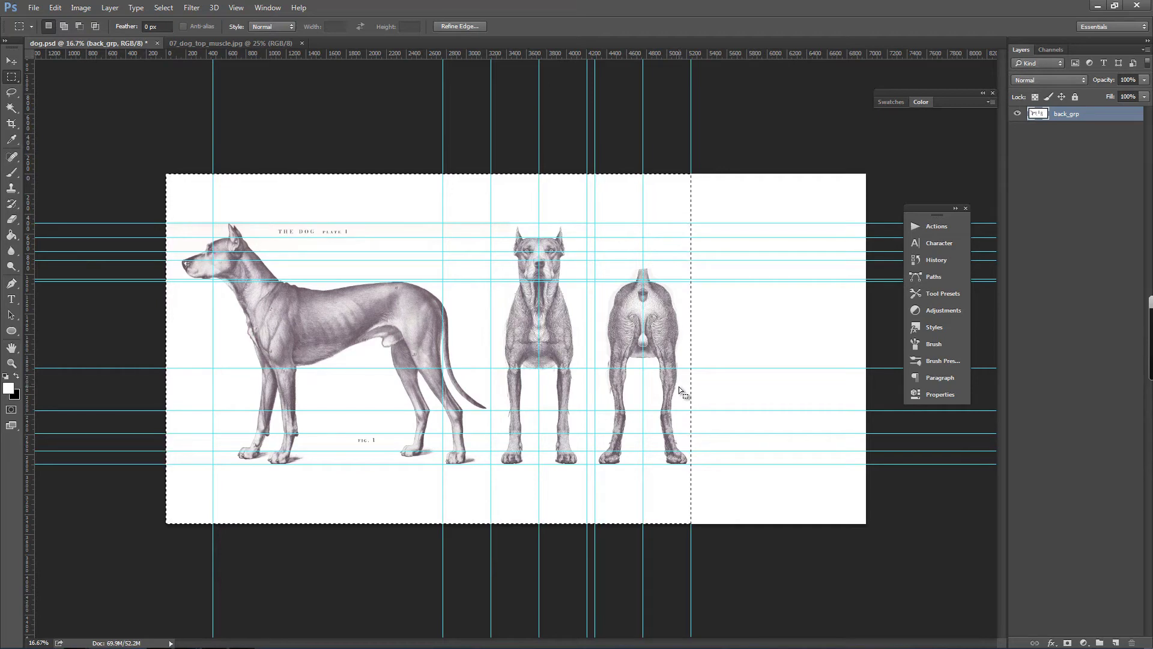
key("alt+i")
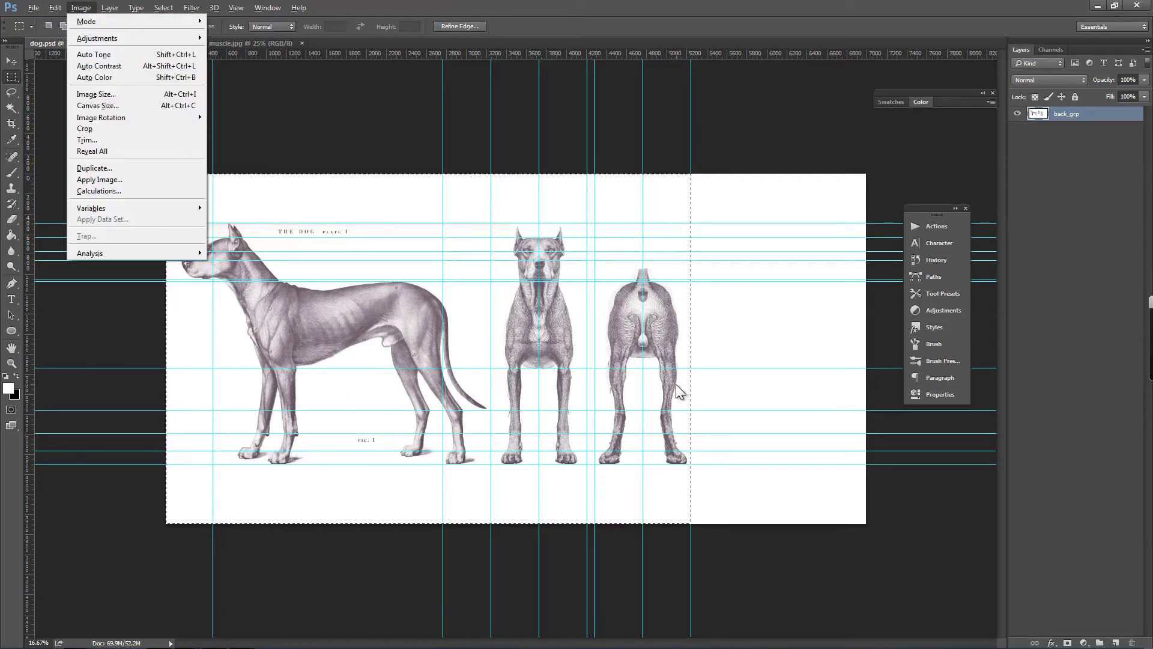
left_click(117, 128)
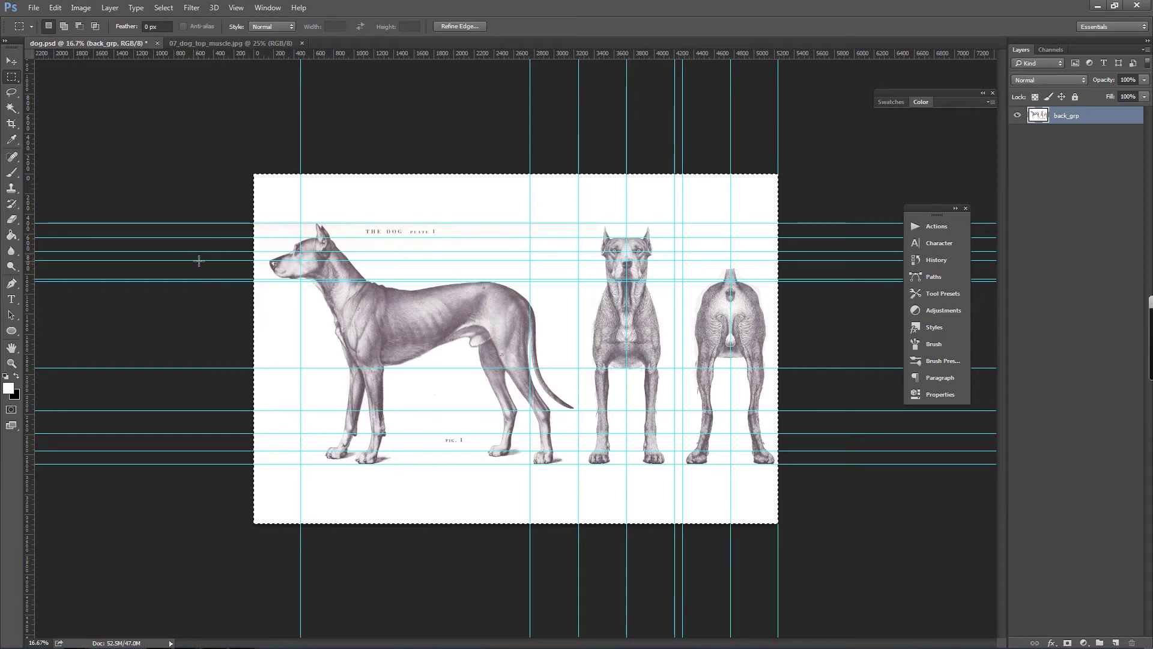
- Select the full-width band between the guides at the ear tips and the feet, and crop the image to it
left_click(232, 220)
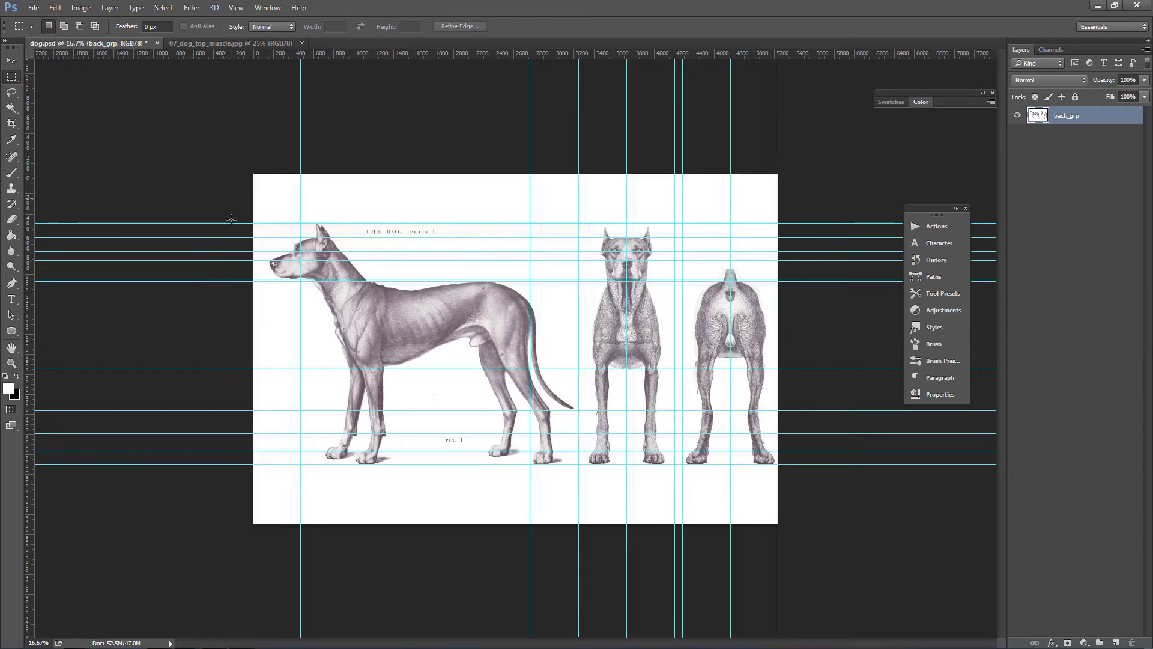
left_click_drag(247, 223, 778, 464)
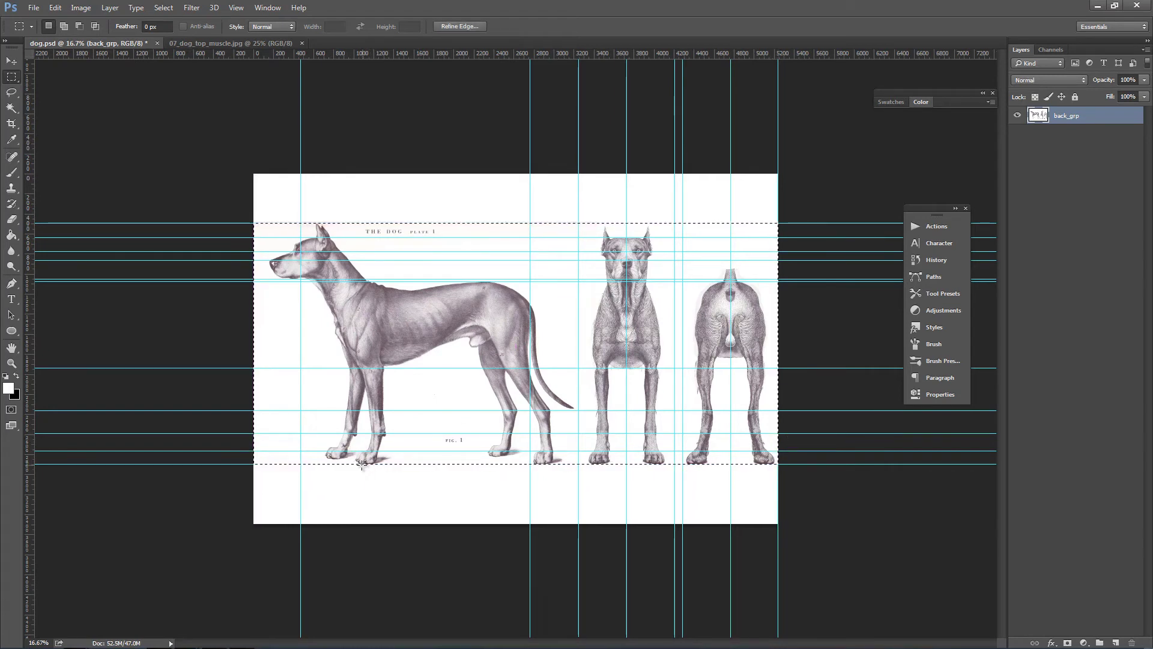
key("alt")
key("alt+i")
key("p")
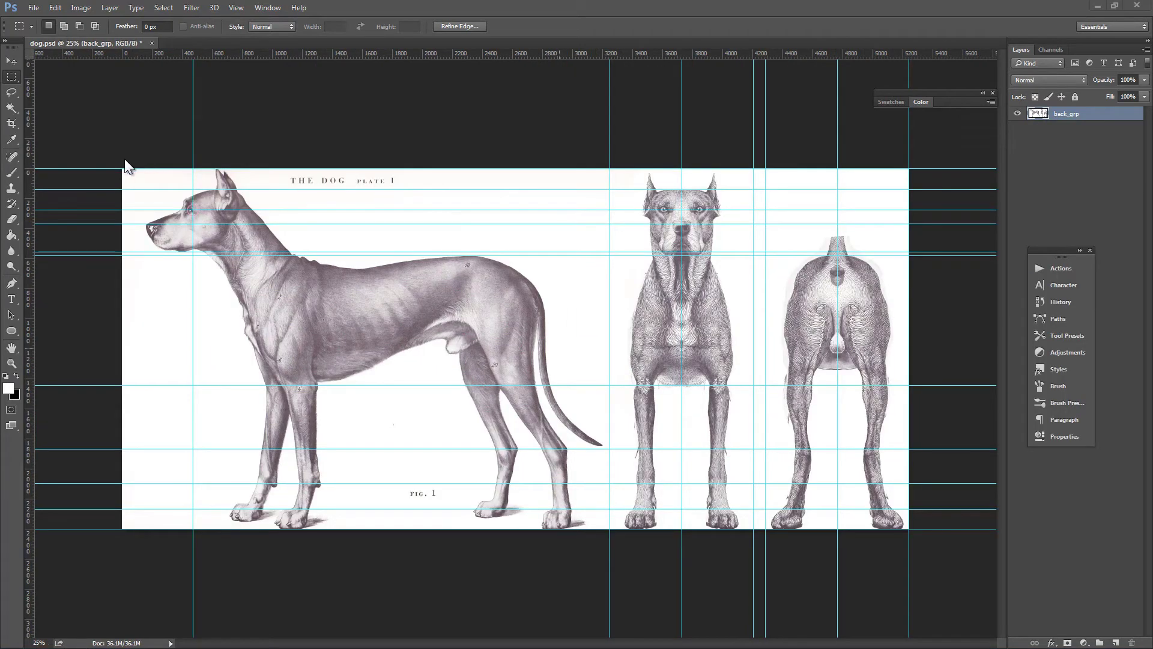
- Select the side view up to the front view's outer guide and duplicate the whole image with the default name
left_click_drag(124, 167, 610, 529)
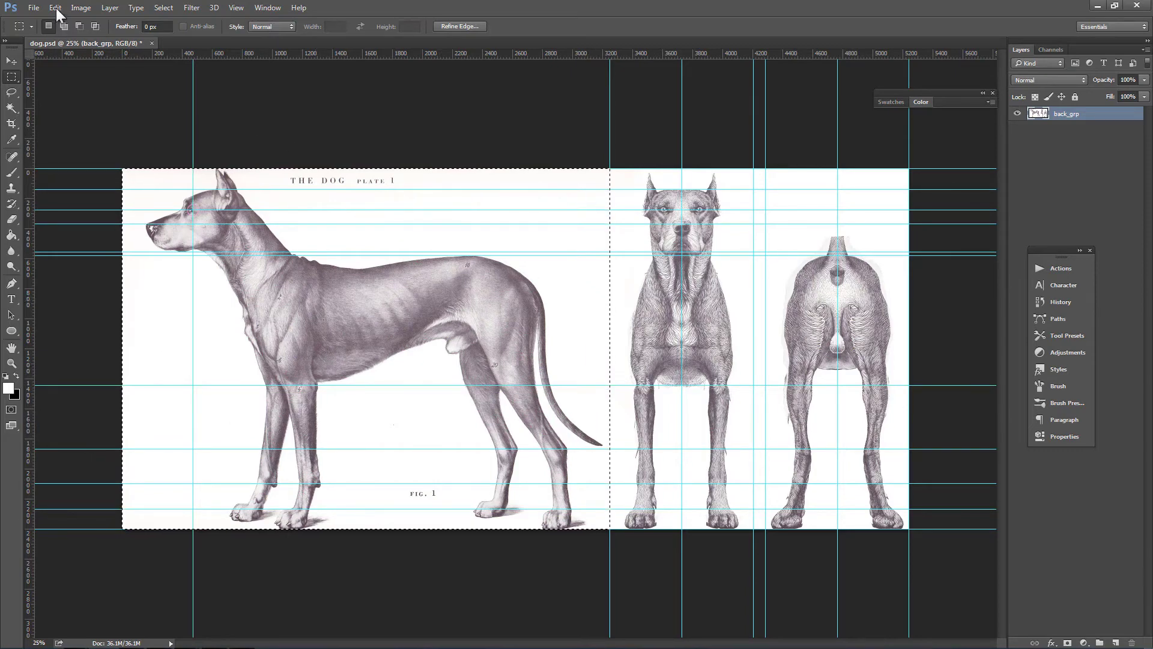
left_click(77, 7)
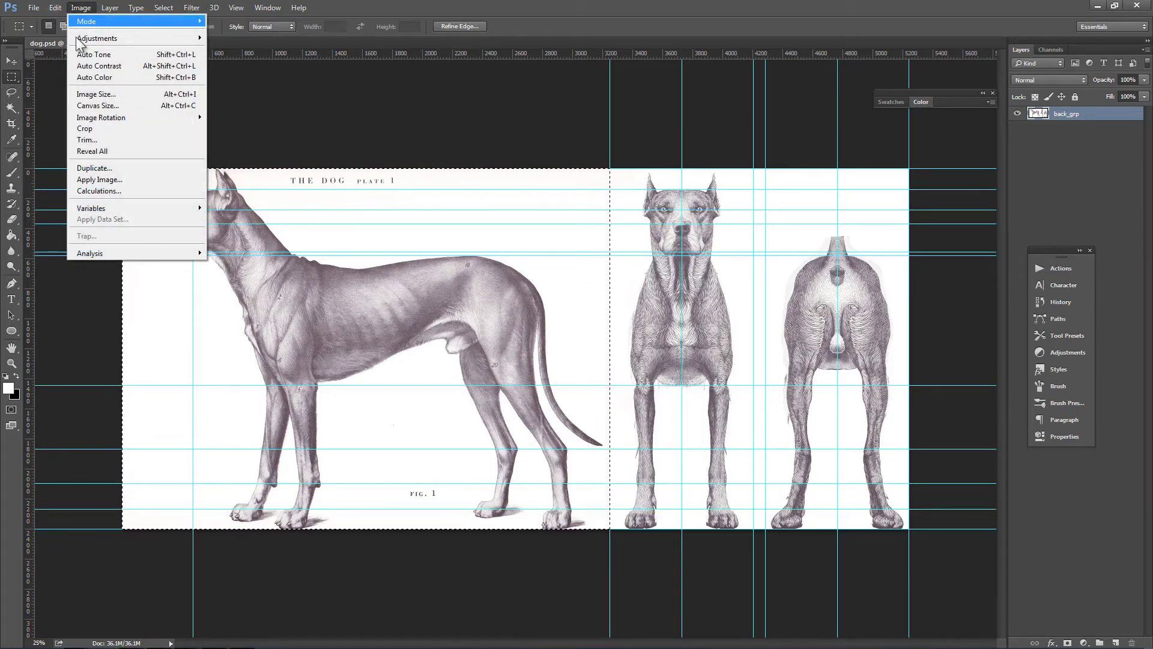
left_click(98, 167)
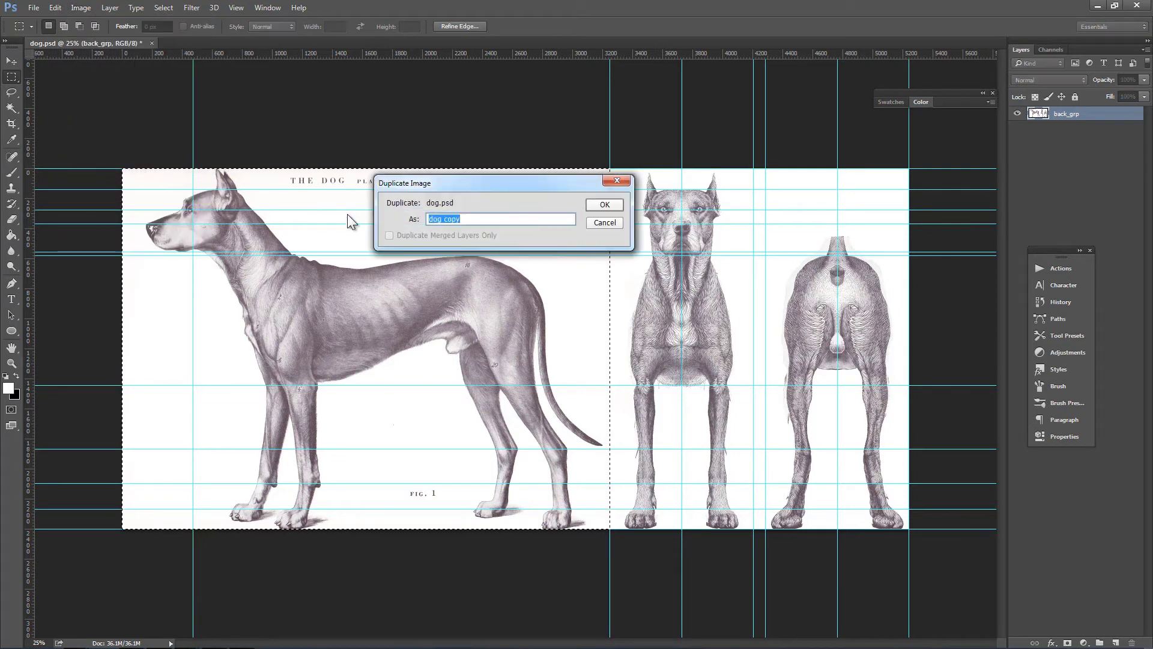
left_click(605, 205)
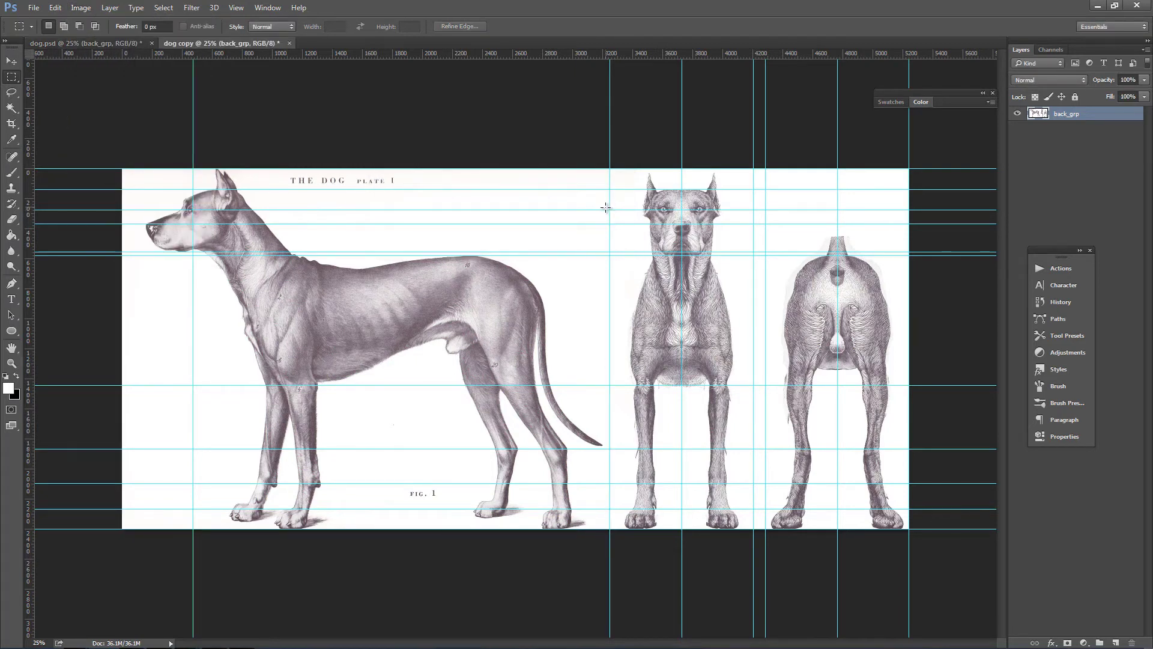
- In the duplicate, select the side view up to the front view's outer guide and crop the image to it
left_click_drag(125, 135, 88, 135)
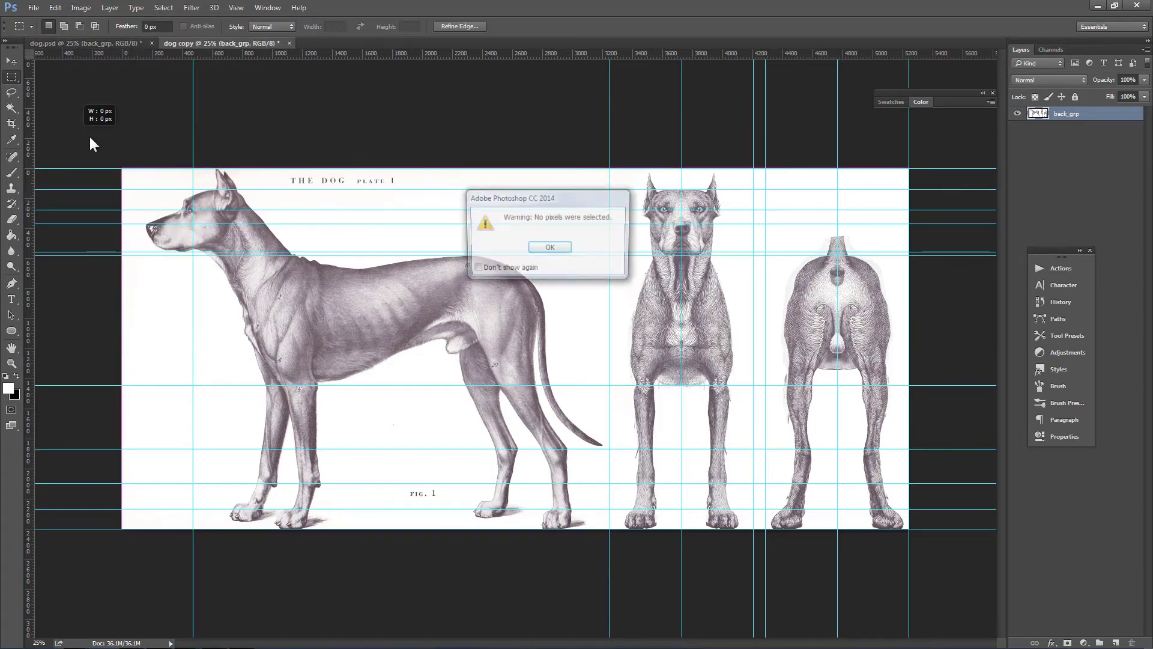
left_click(548, 250)
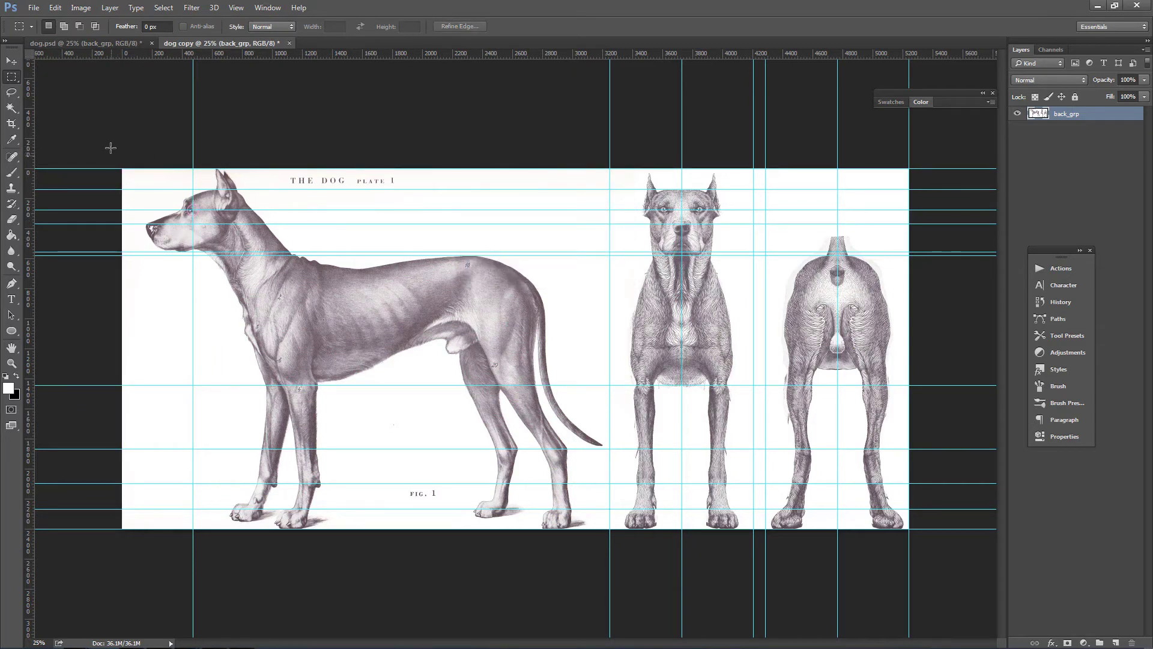
left_click_drag(122, 169, 606, 534)
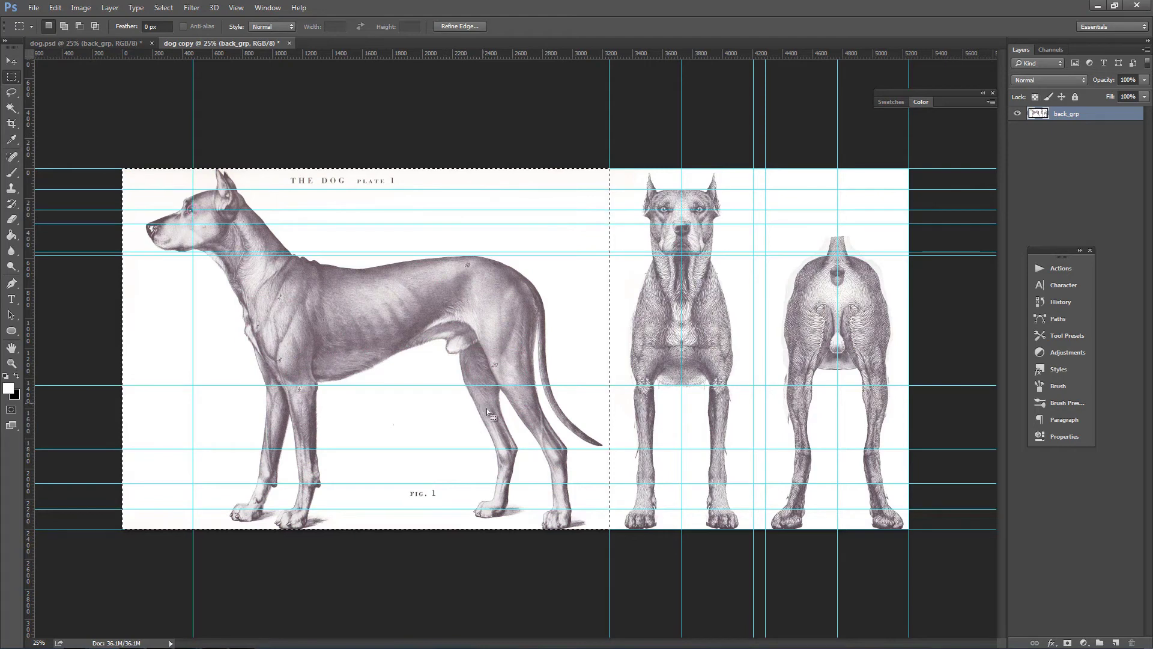
key("alt+i")
key("p")
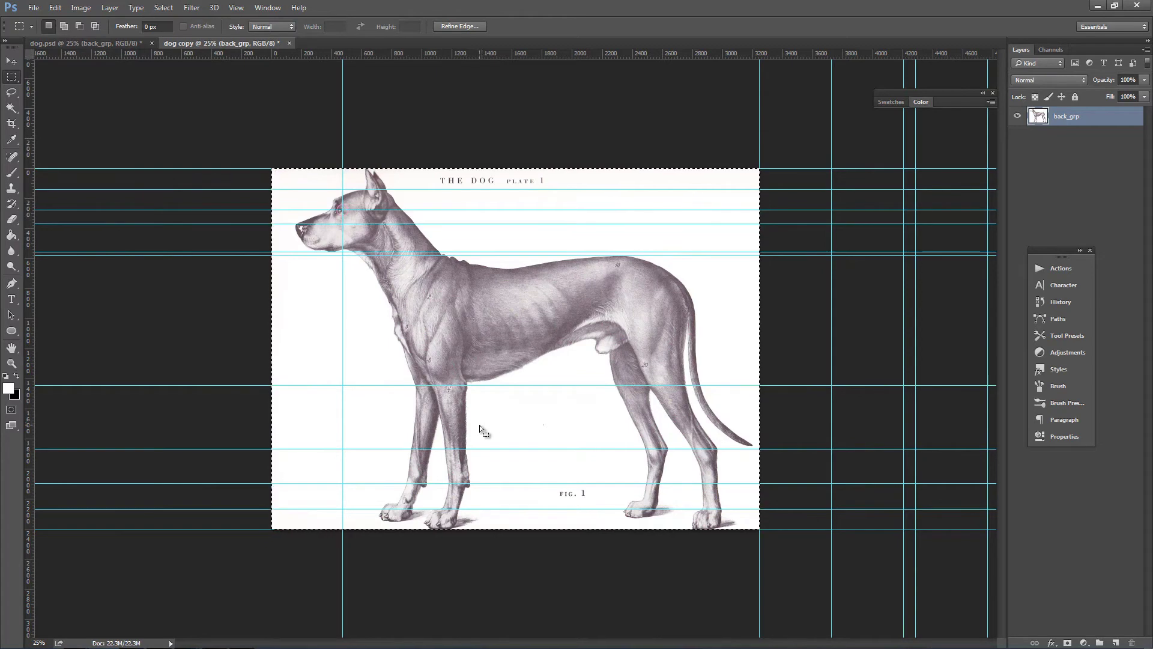
- Save the cropped side view as a PNG named side_view in the chapter_06 folder, and close the duplicate without saving changes
key("ctrl+shift+s")
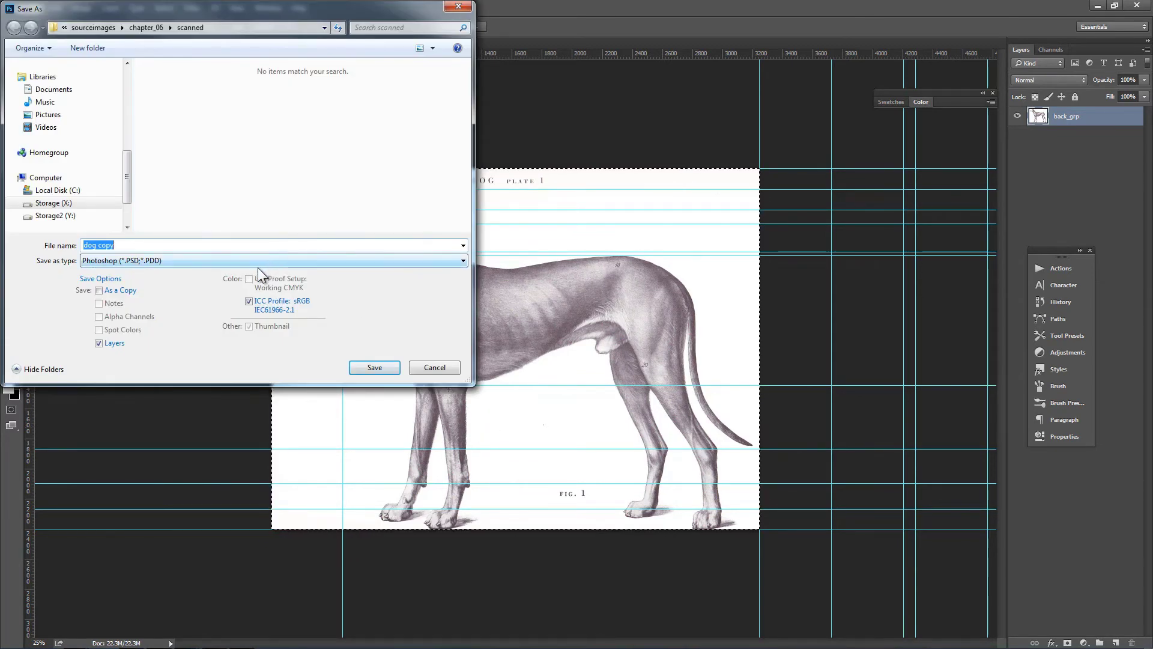
left_click(260, 262)
left_click(131, 425)
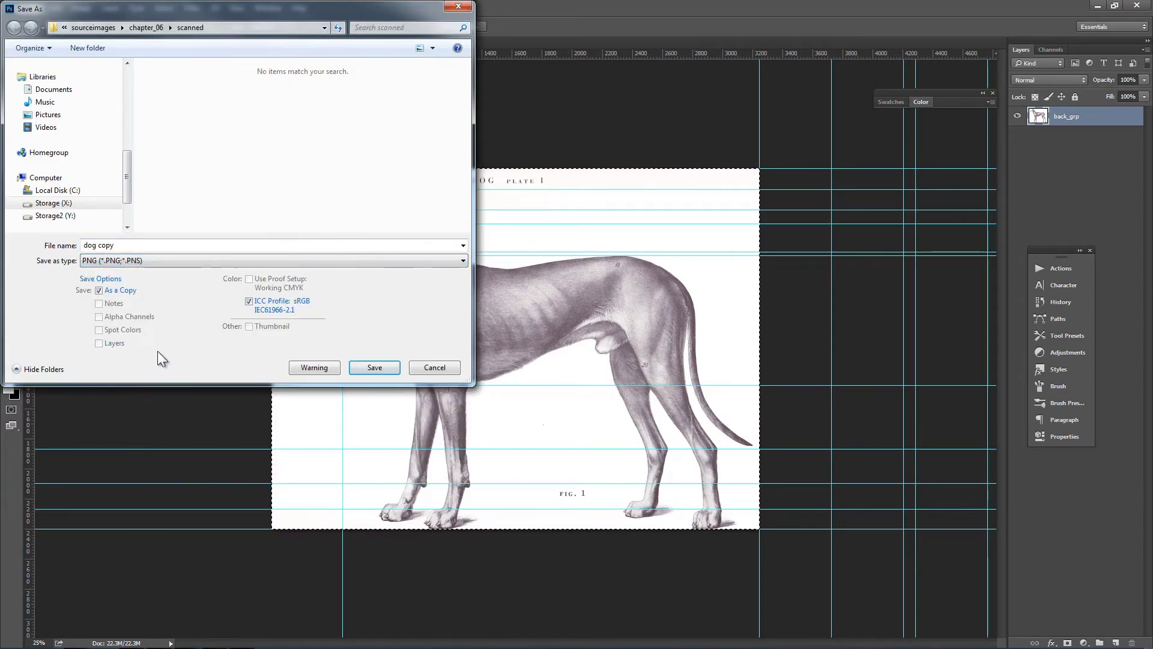
left_click(132, 244)
type("side_view")
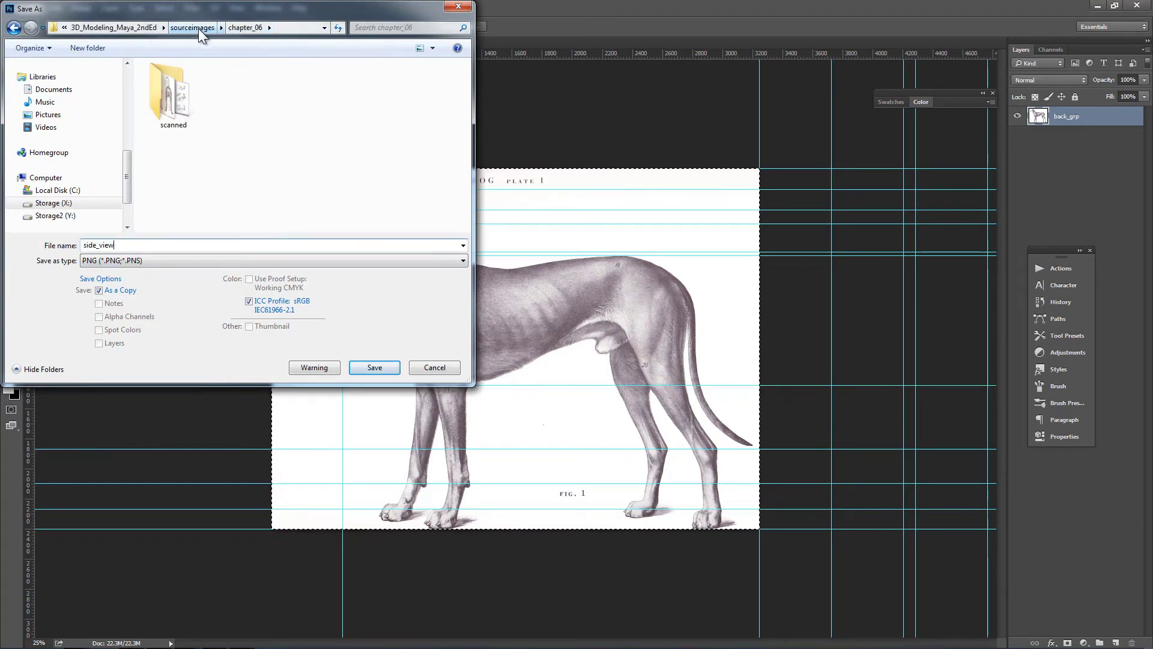
left_click(366, 367)
left_click(542, 202)
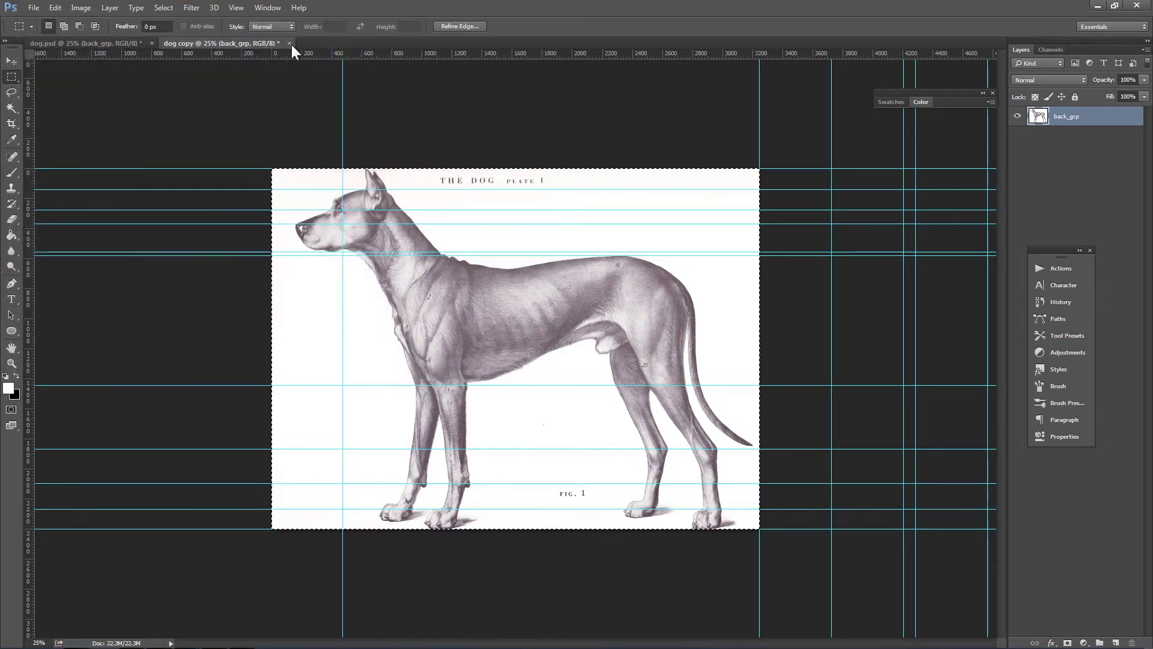
left_click(290, 43)
left_click(574, 247)
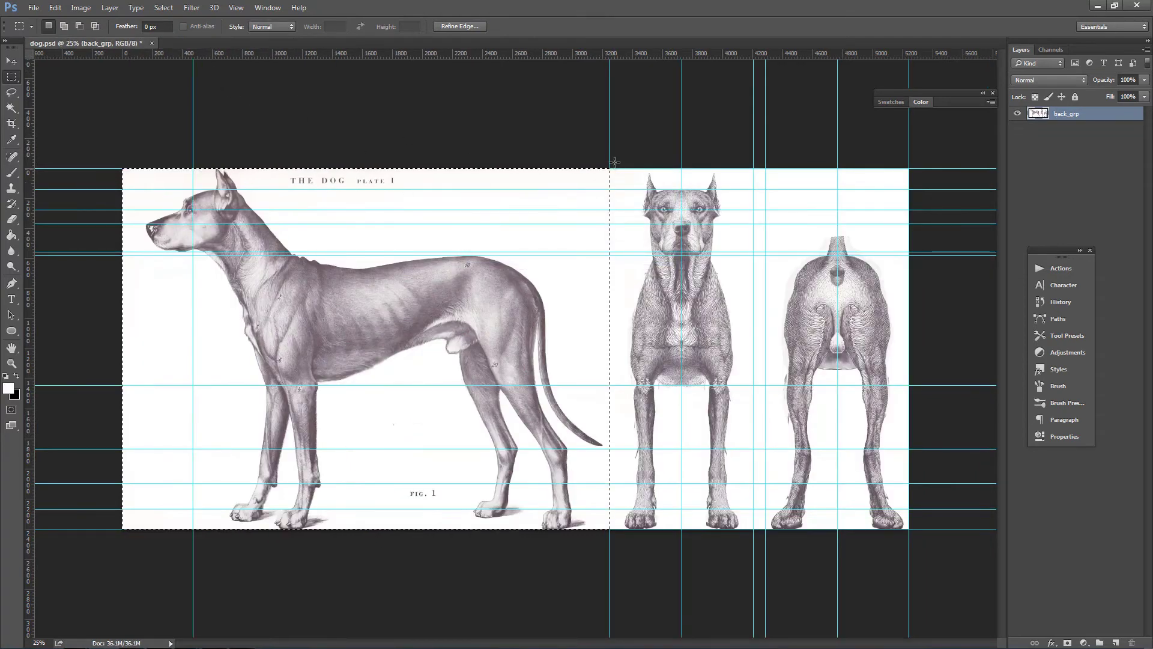
- Make two duplicates of the full dog.psd image with their default names
left_click(55, 8)
mouse_move(80, 7)
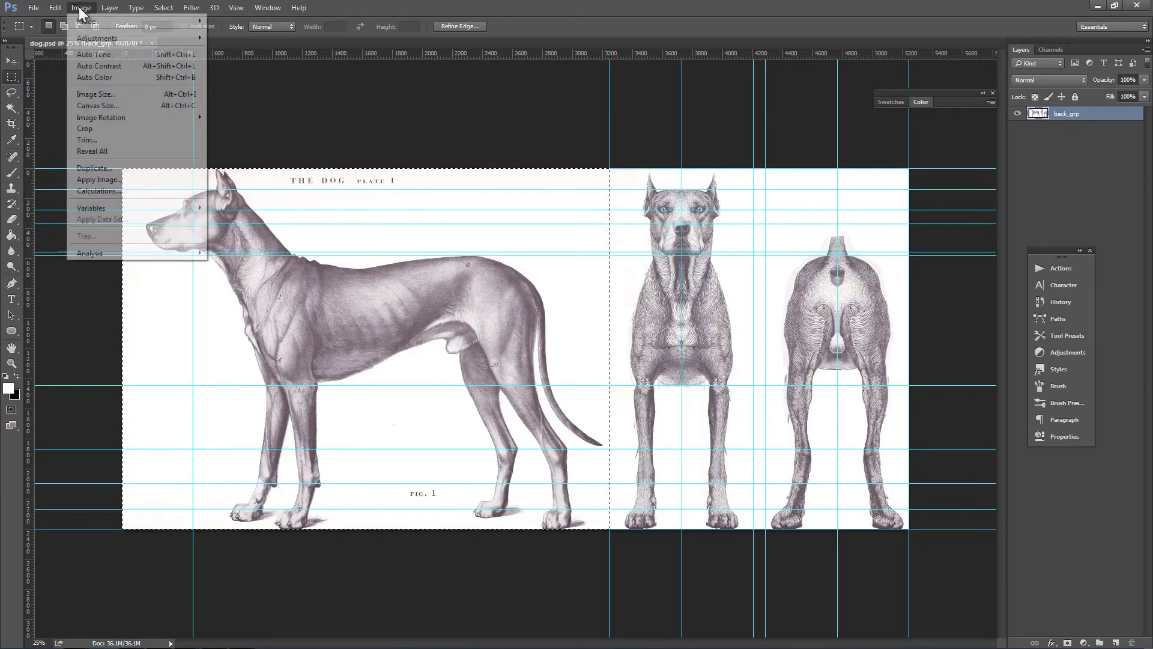
left_click(120, 167)
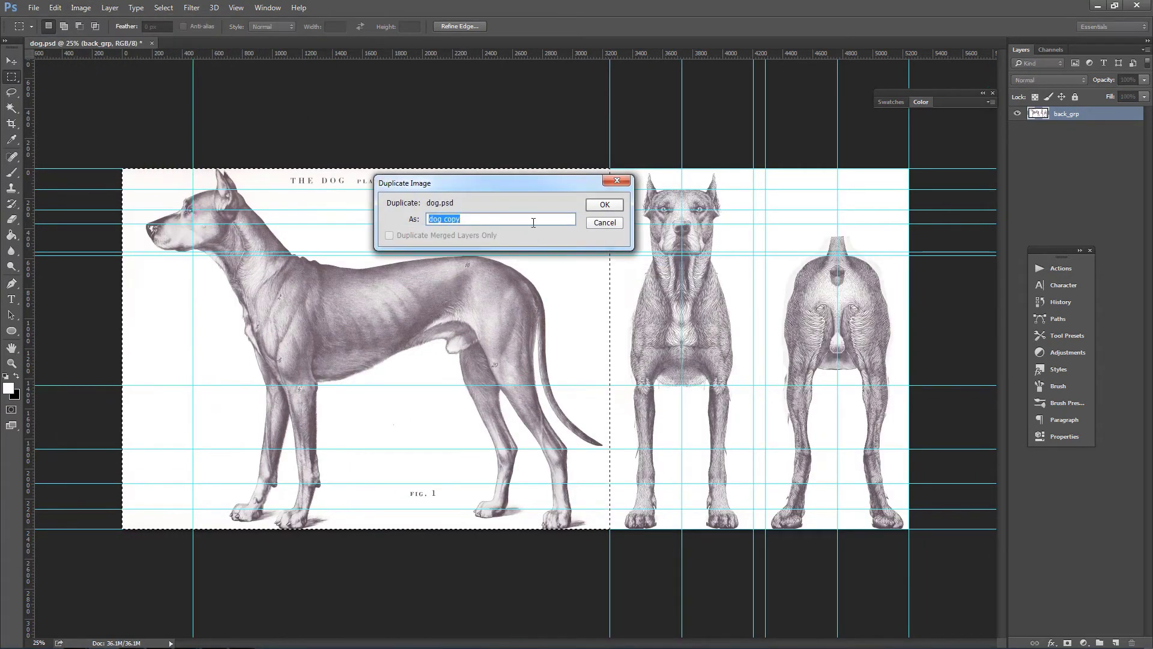
left_click(604, 205)
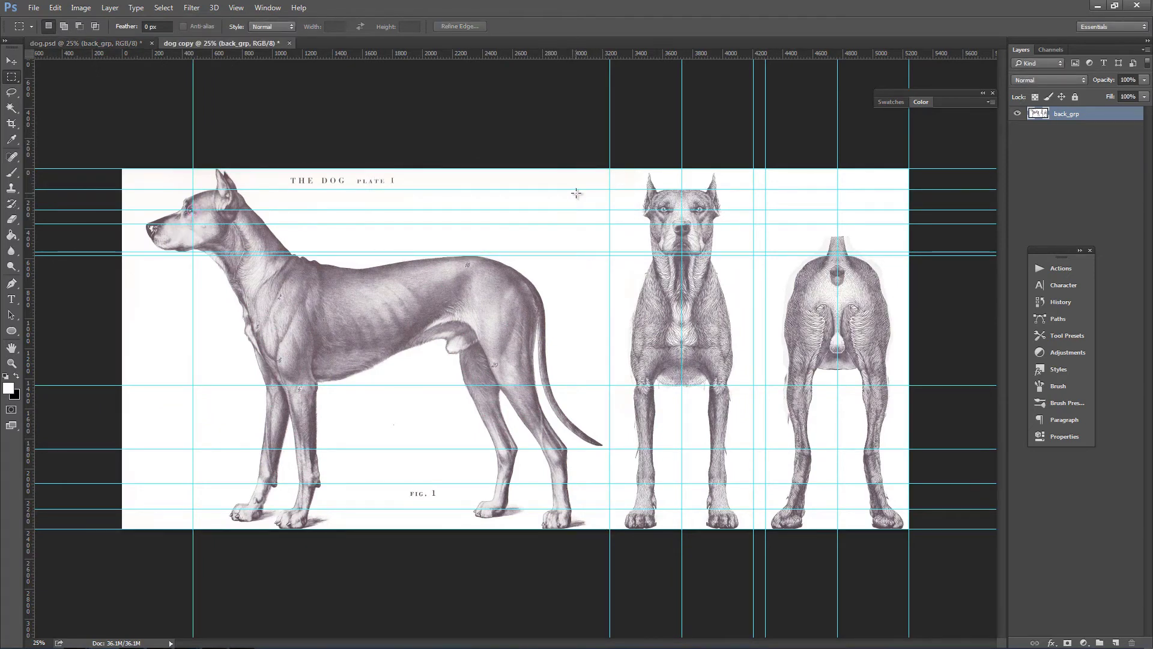
left_click(106, 42)
left_click(174, 42)
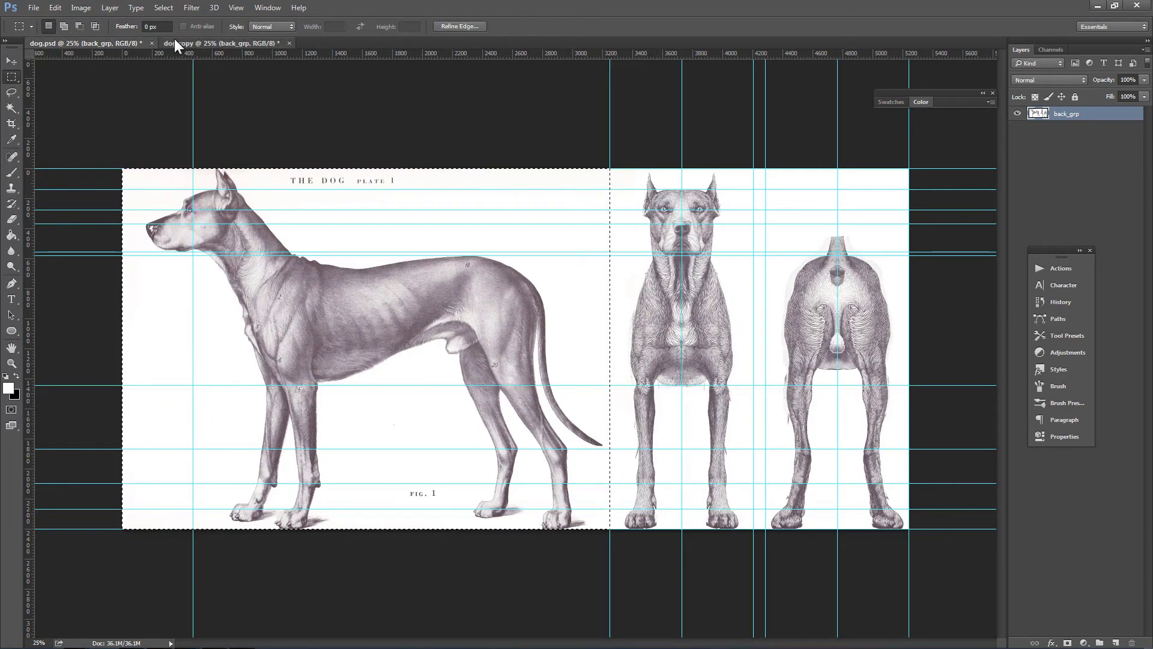
left_click(81, 8)
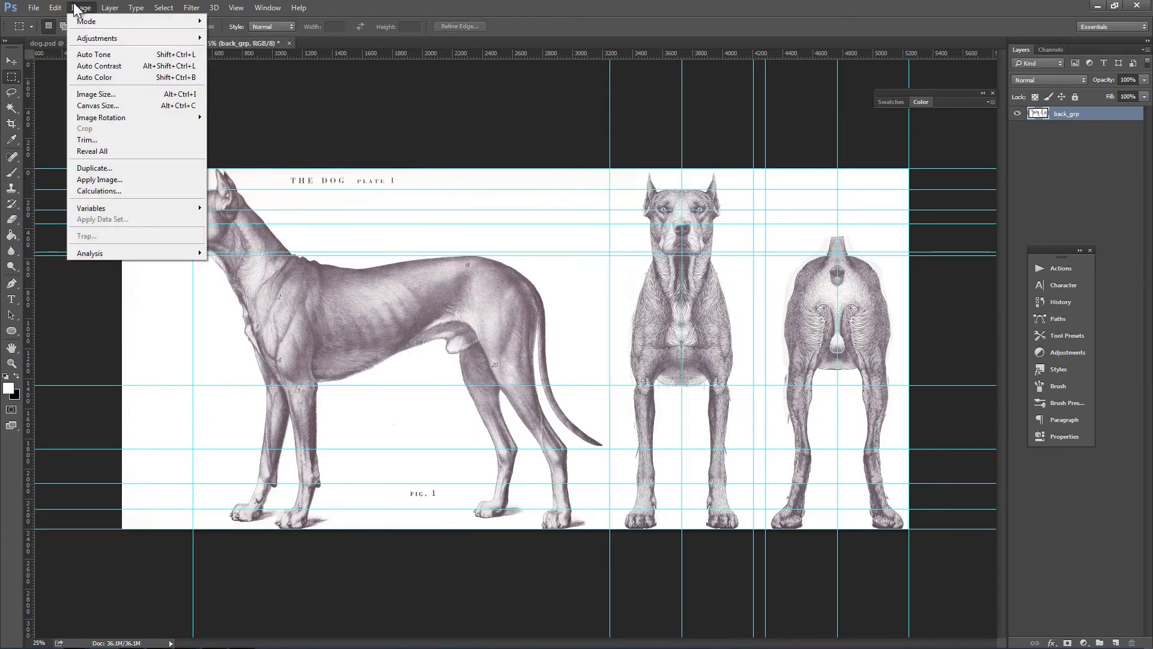
left_click(94, 168)
left_click(604, 205)
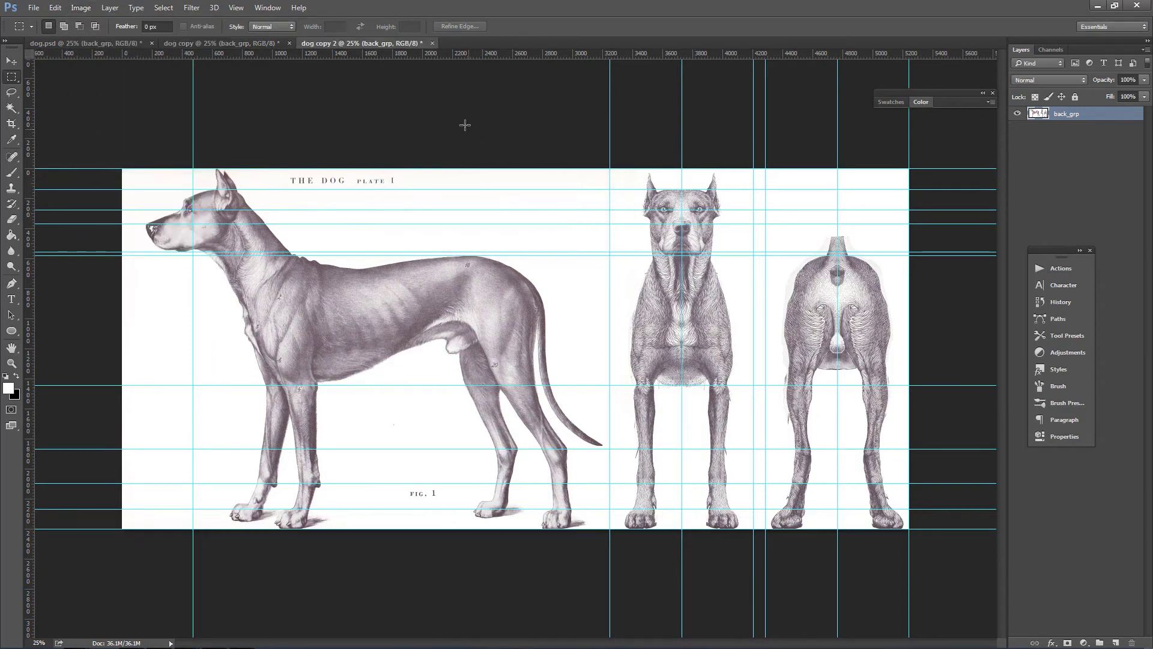
- In the first duplicate, select the front view between its outer guides and crop the image to it
key("ctrl+shift+Tab")
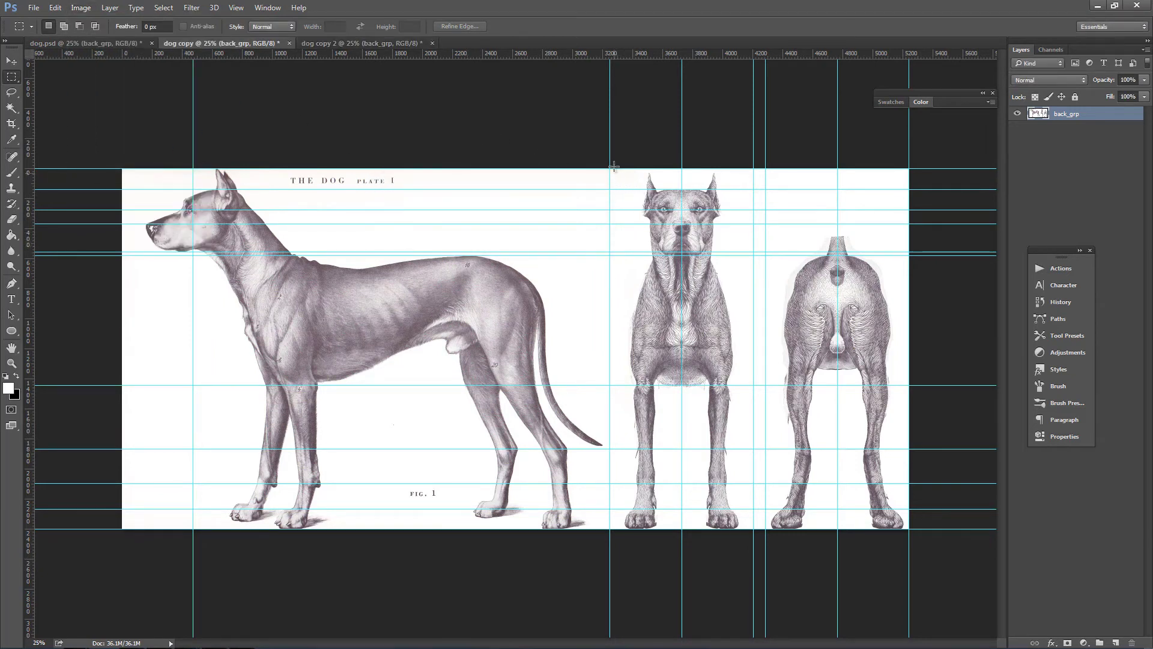
left_click_drag(610, 169, 754, 529)
key("alt+i")
key("p")
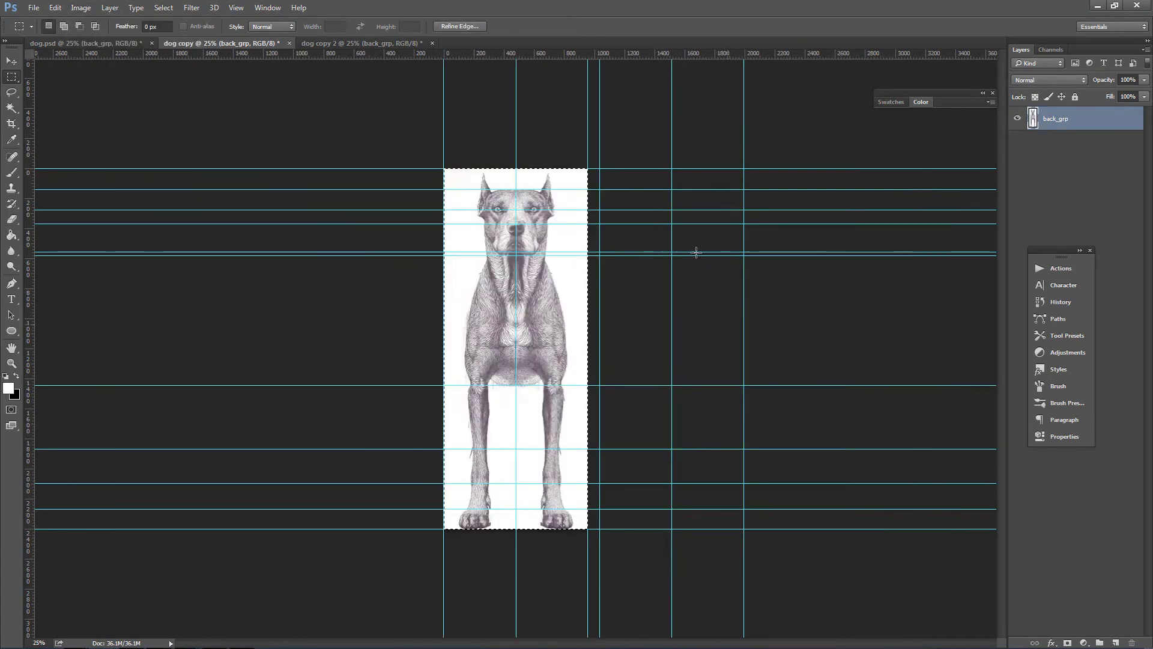
- Save the cropped front view as a PNG in the chapter_06 folder, basing its file name on side_view
key("ctrl+shift+s")
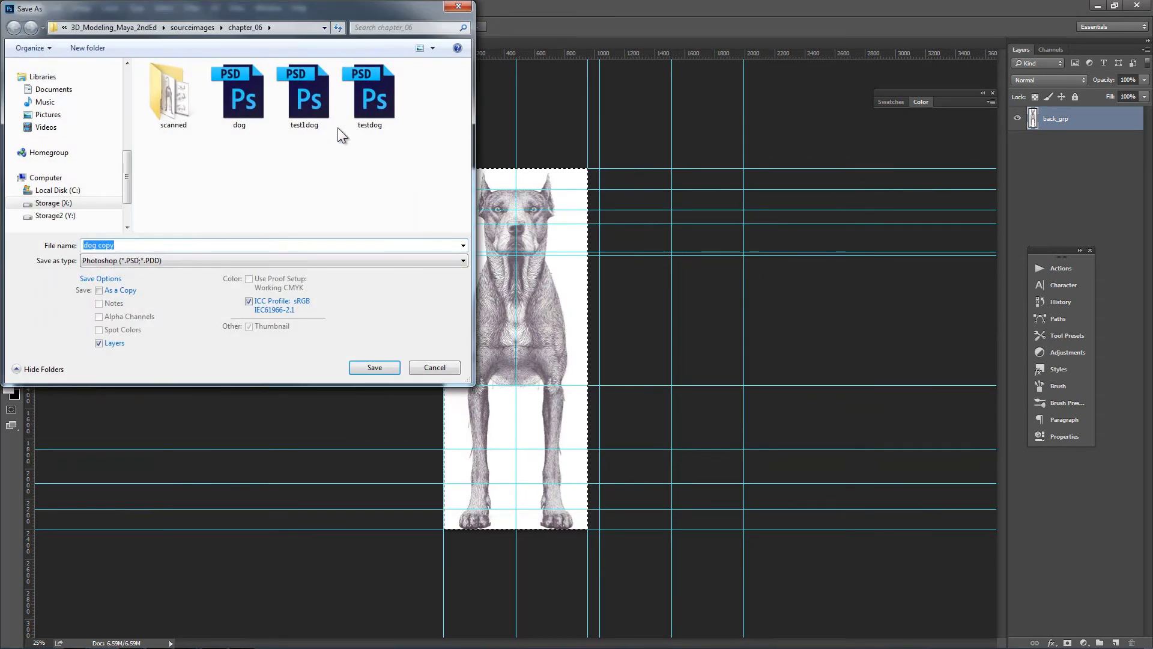
left_click(166, 264)
left_click(144, 428)
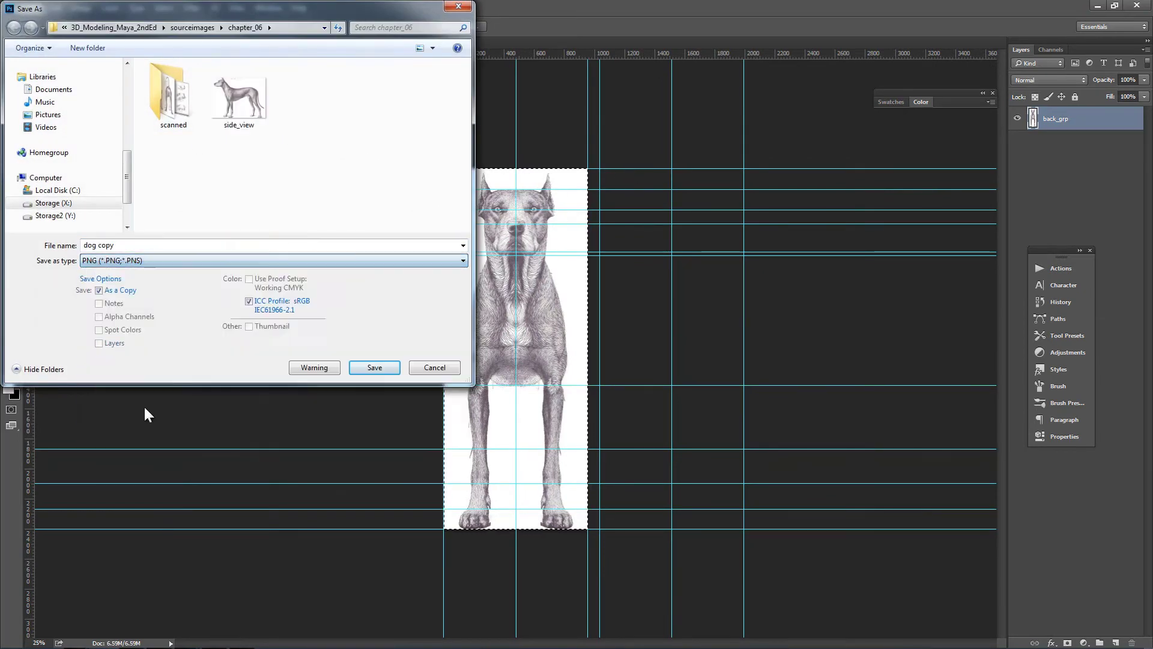
left_click(260, 116)
double_click(114, 245)
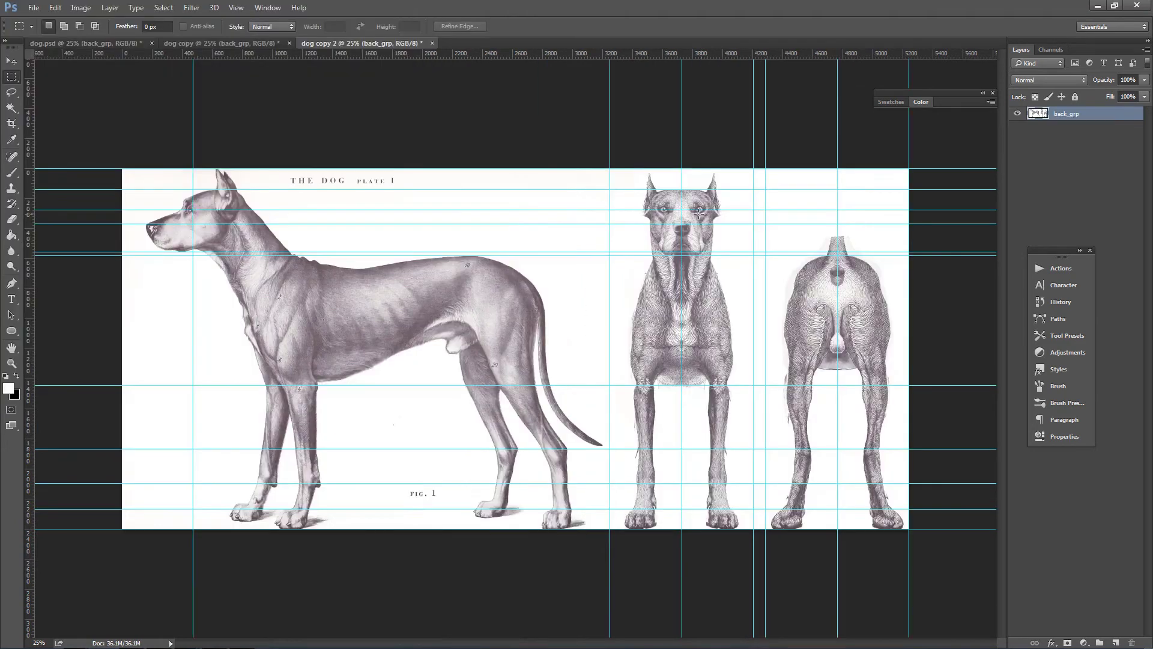
- In the second duplicate, select the back view between its outer guides and crop the image to it
left_click_drag(765, 168, 884, 530)
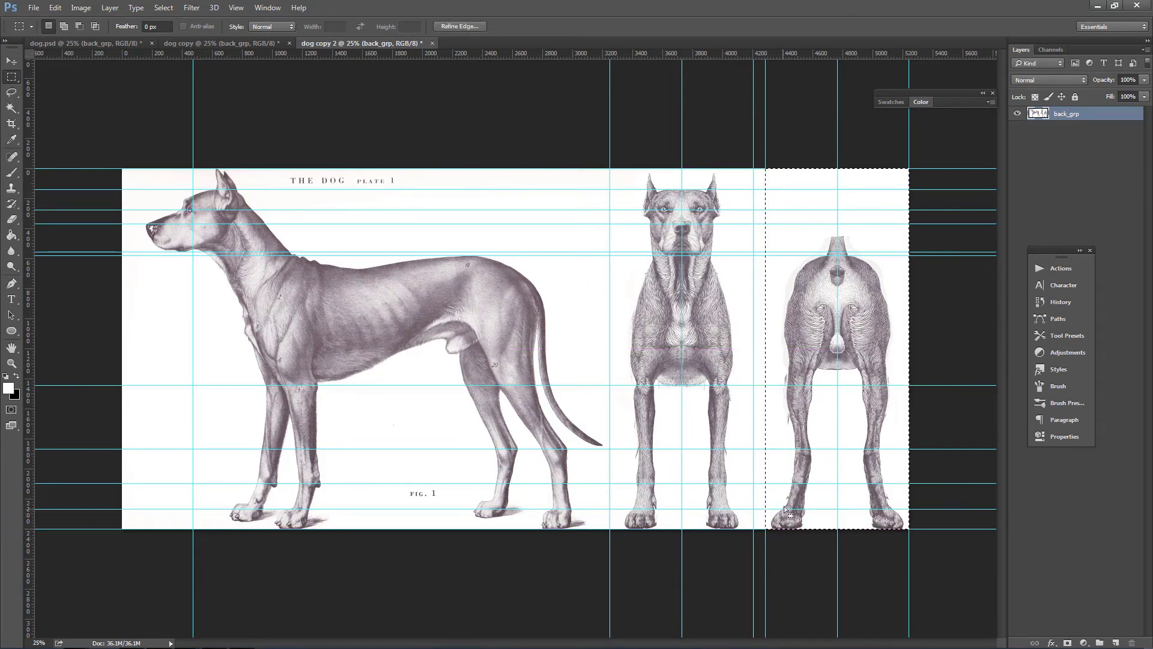
key("alt+i")
key("p")
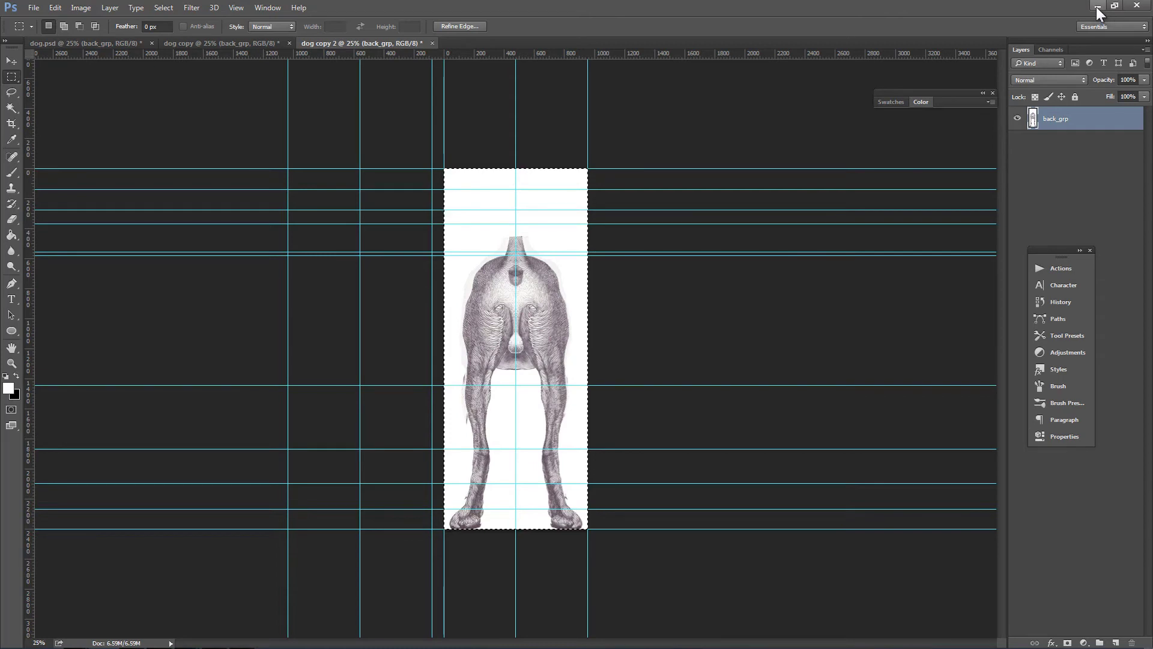
- Close both duplicate documents, dog copy 2 and dog copy, without saving changes
left_click(432, 43)
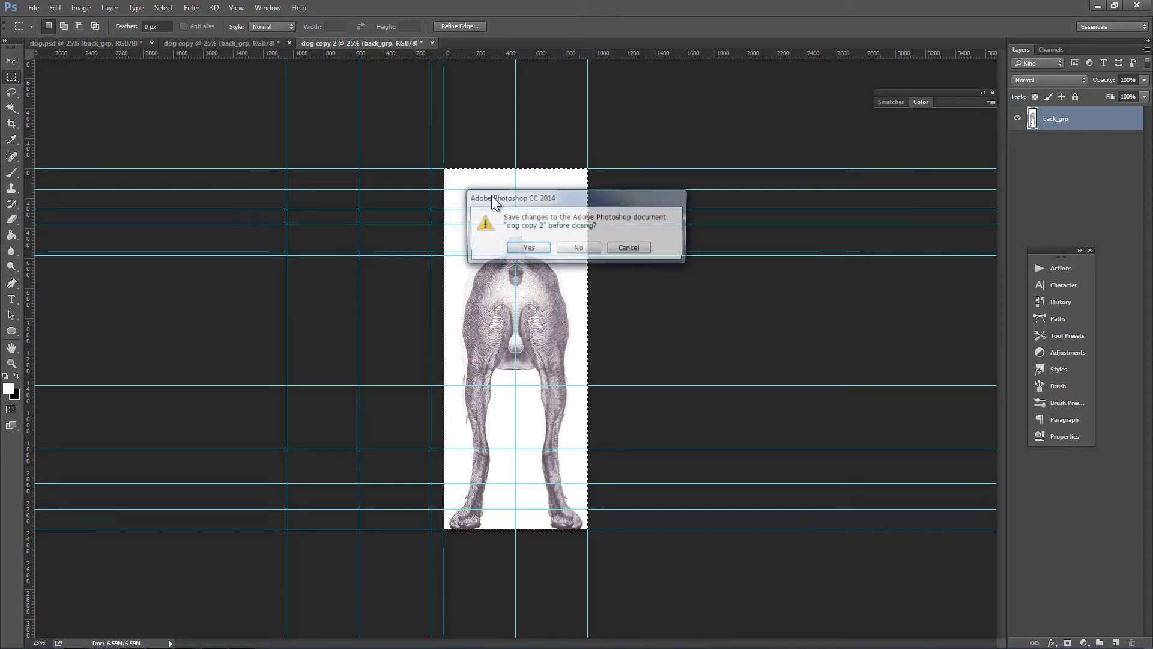
left_click(576, 259)
left_click(289, 42)
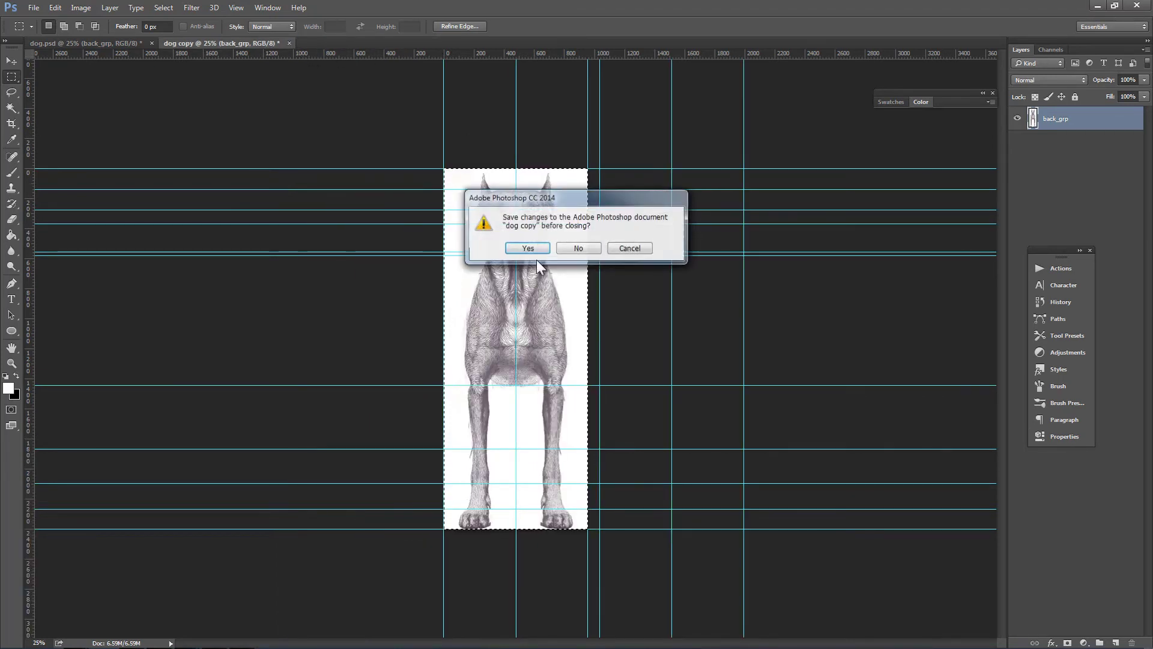
left_click(577, 258)
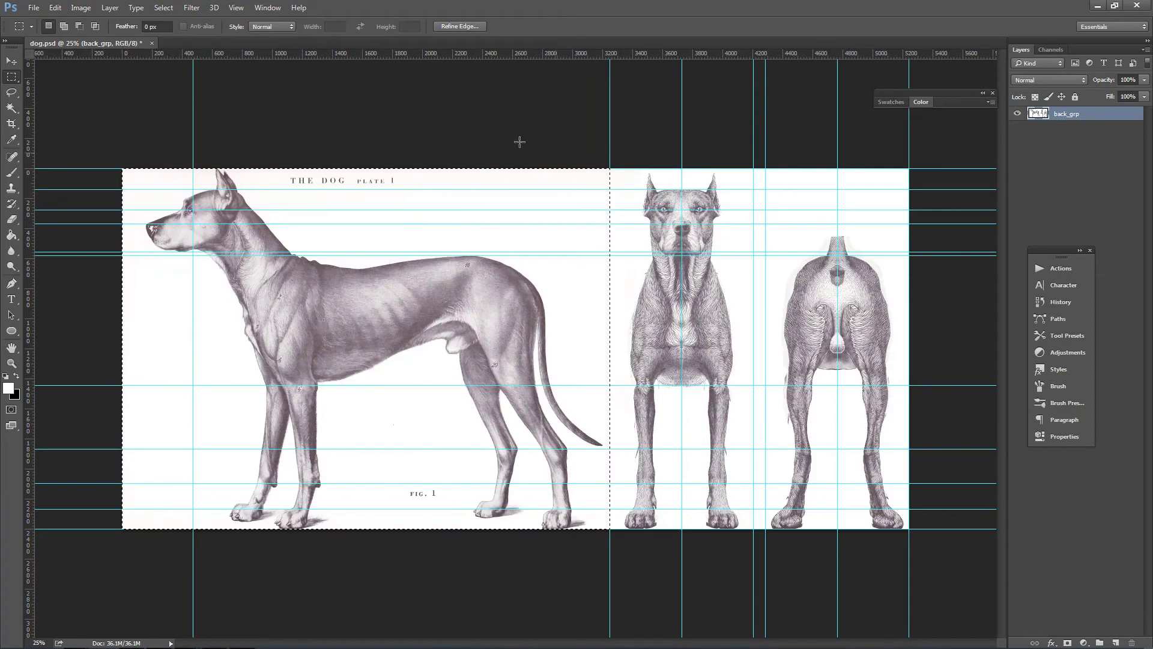
- Save dog.psd and clear the selection around the side view
key("ctrl+s")
key("v")
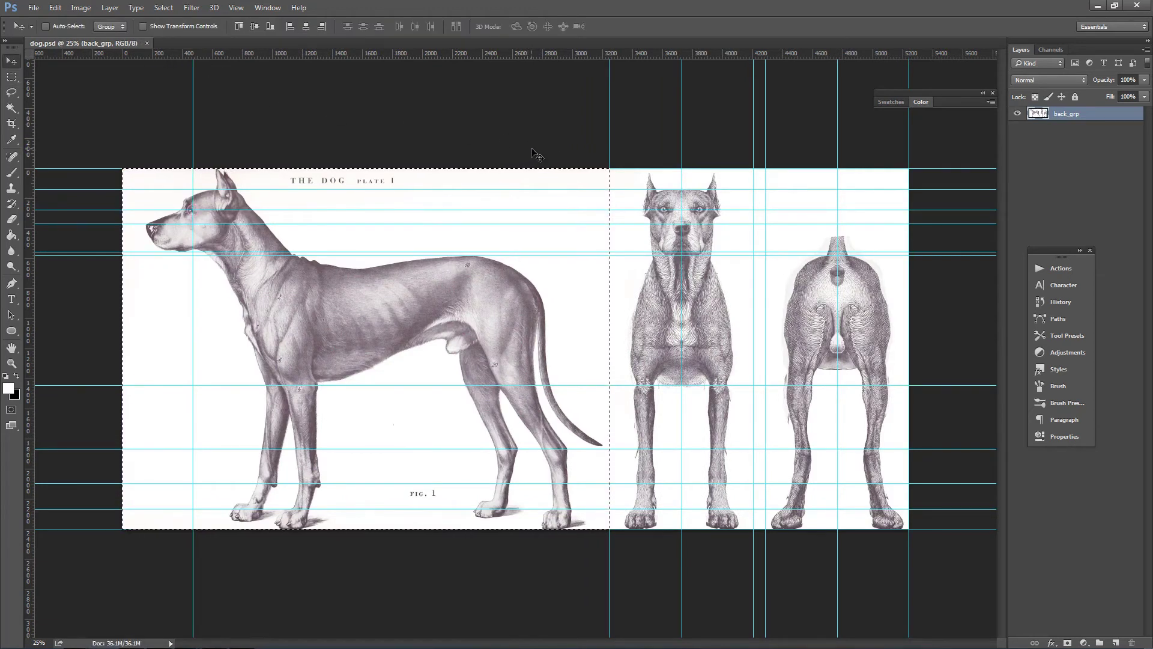
key("m")
key("ctrl+d")
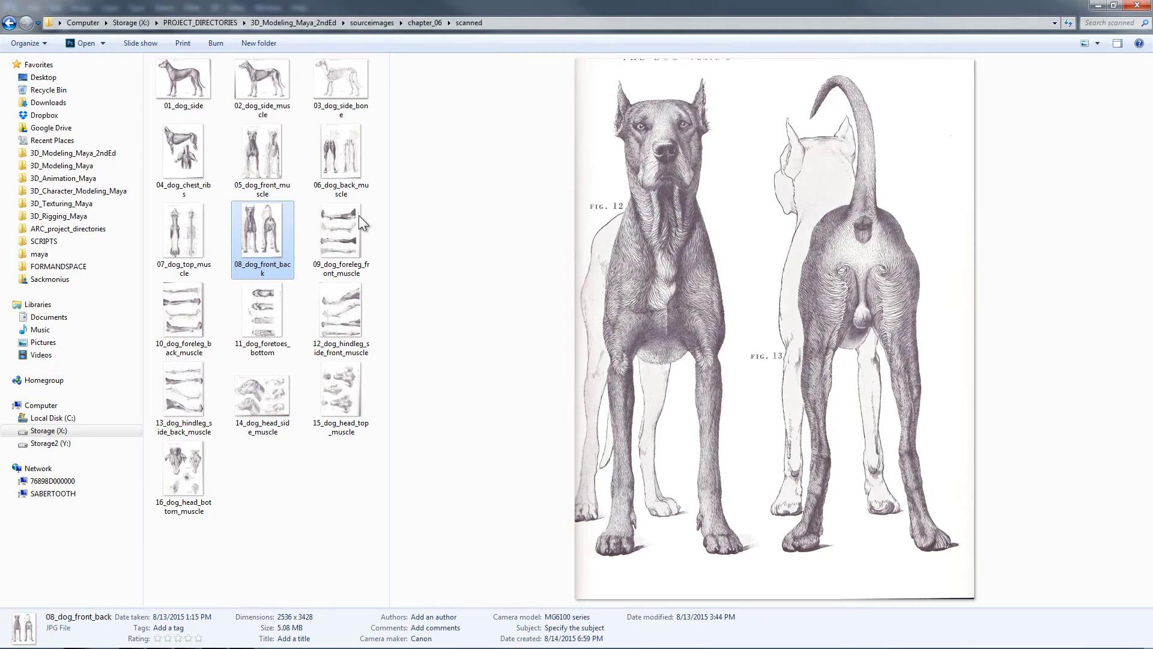
- Switch to Windows Explorer, open the sourceimages\chapter_06 folder and check the exported back_view, side_view and front_view images
left_click(373, 22)
double_click(274, 243)
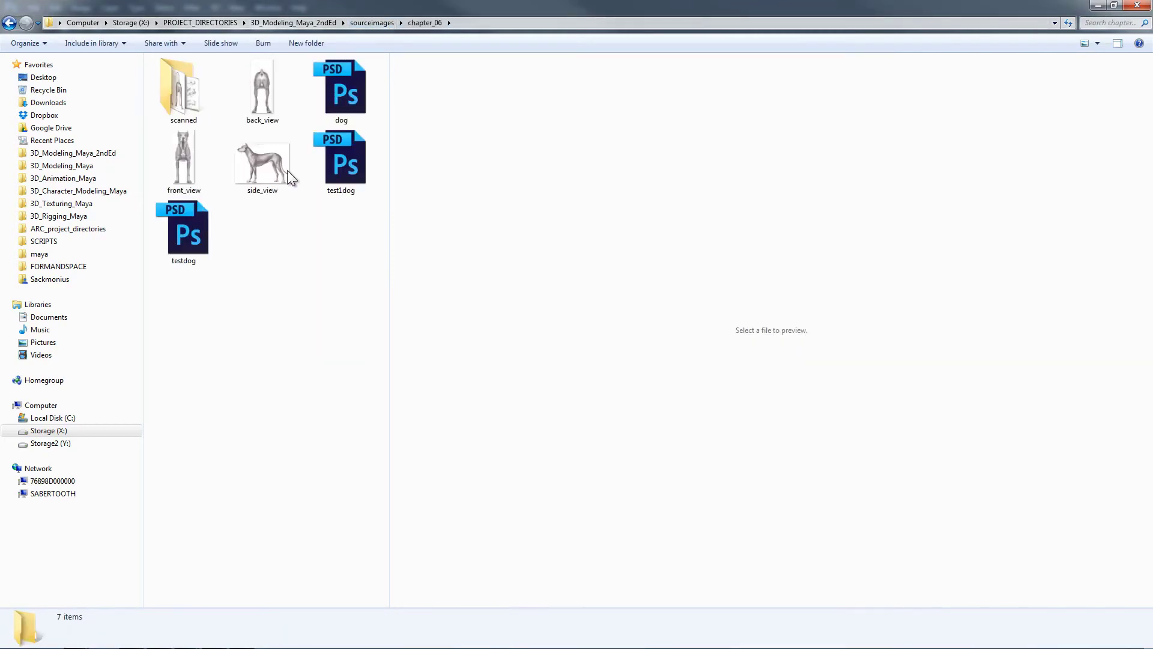
left_click(264, 87)
left_click(249, 159)
left_click(201, 180)
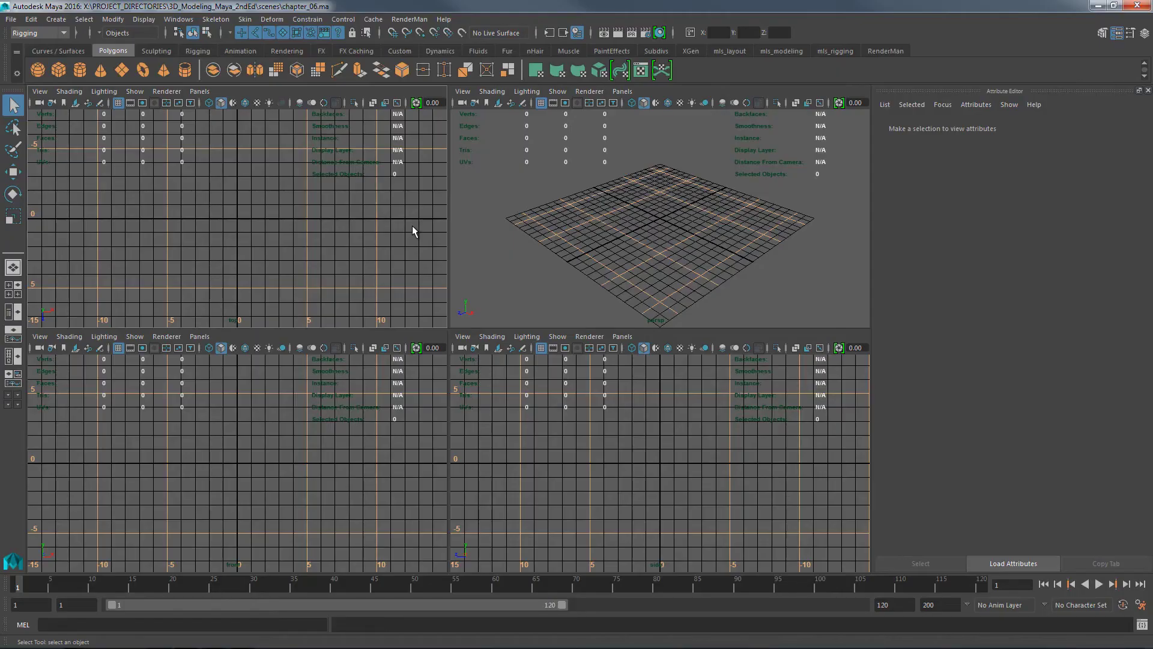
- Switch to Maya and import side_view.png from the chapter_06 folder as an image plane in the side view
left_click(464, 337)
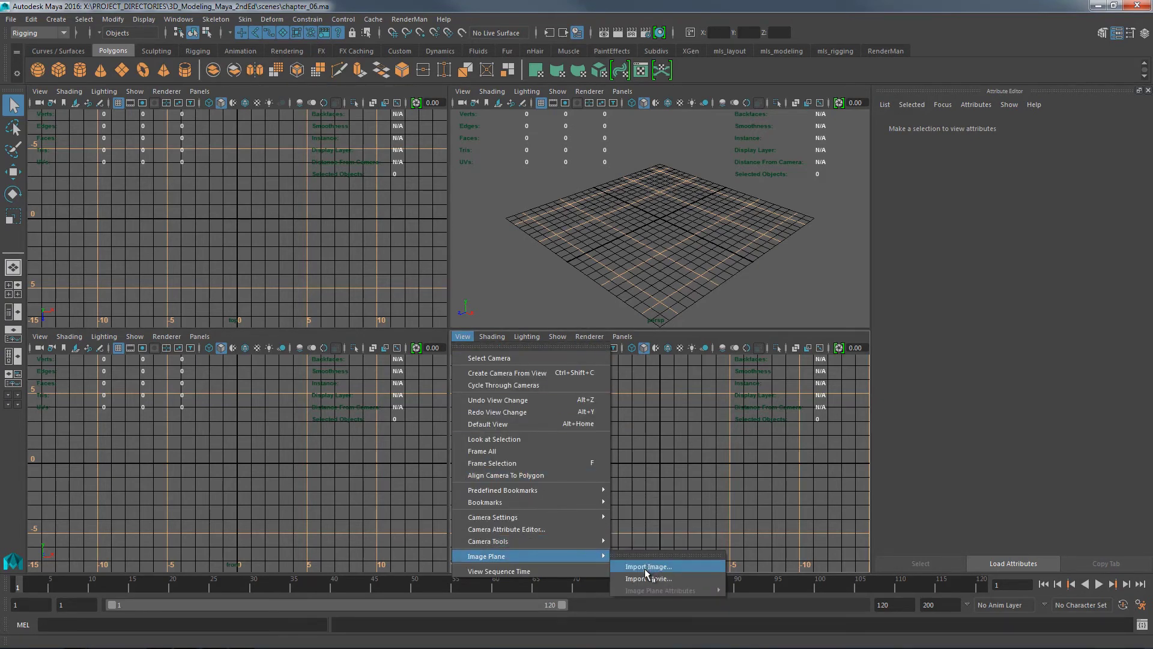
left_click(646, 565)
left_click_drag(500, 119, 620, 124)
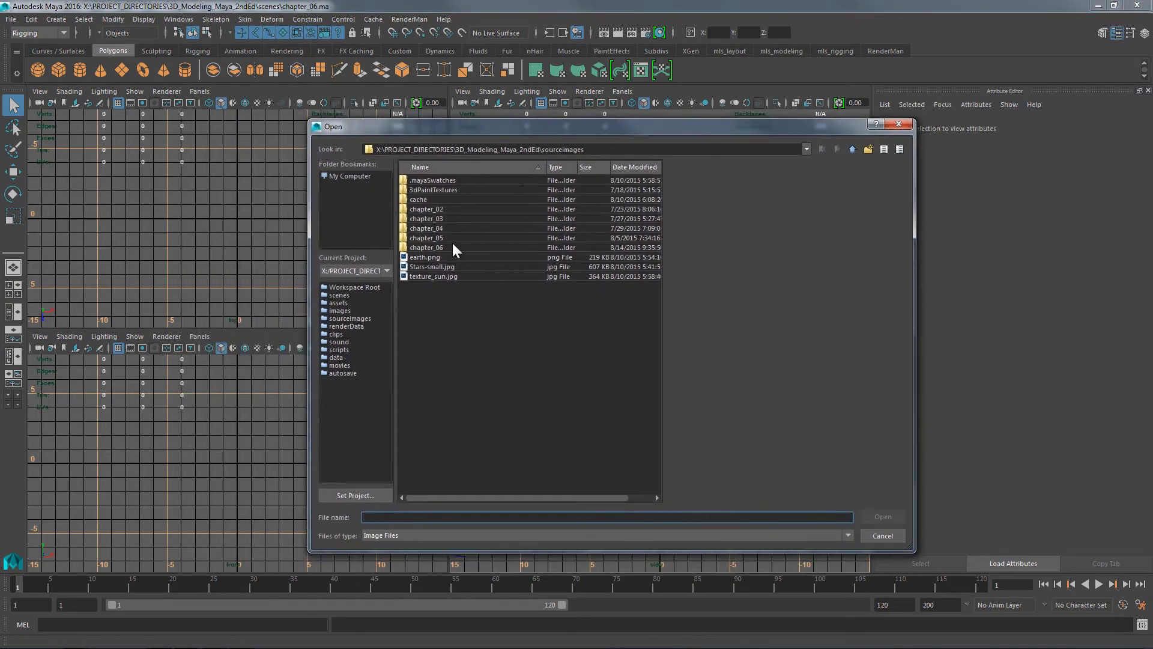
double_click(447, 246)
left_click(427, 219)
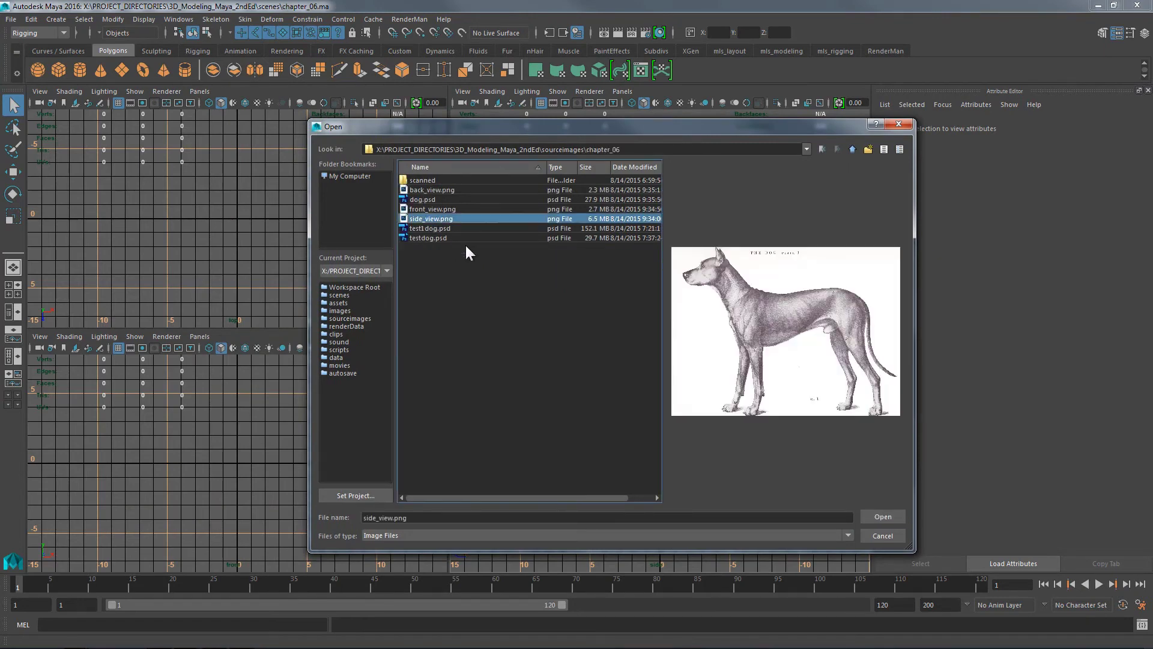
left_click(883, 518)
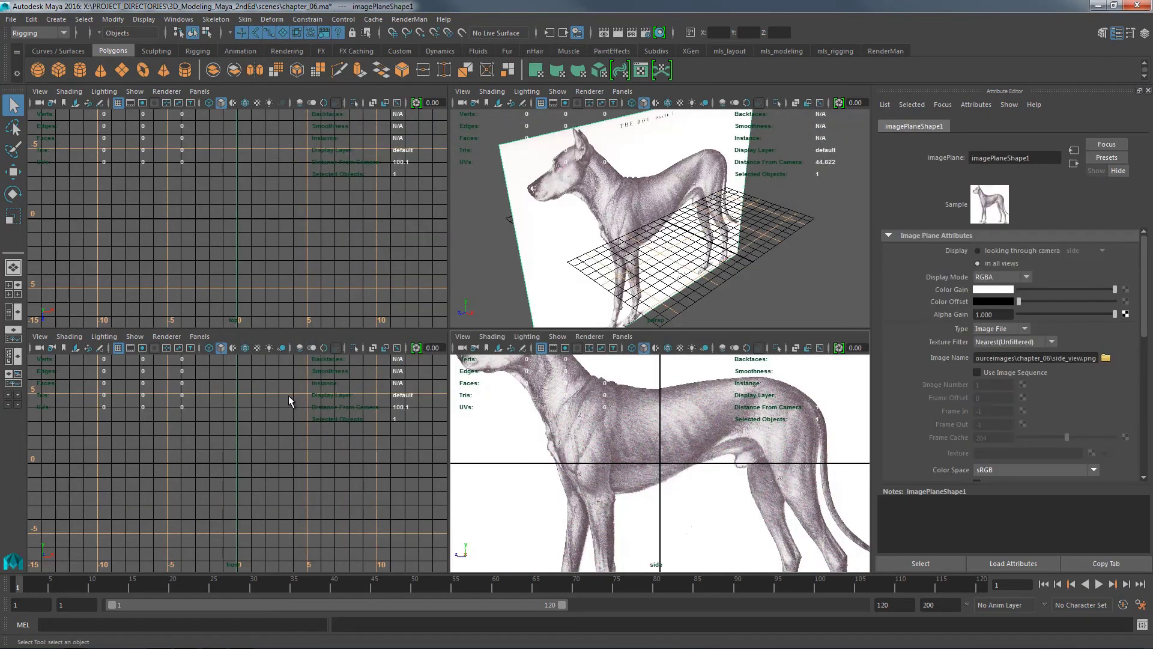
- Maximize the front view and import front_view.png from the chapter_06 folder as its image plane
left_click(262, 409)
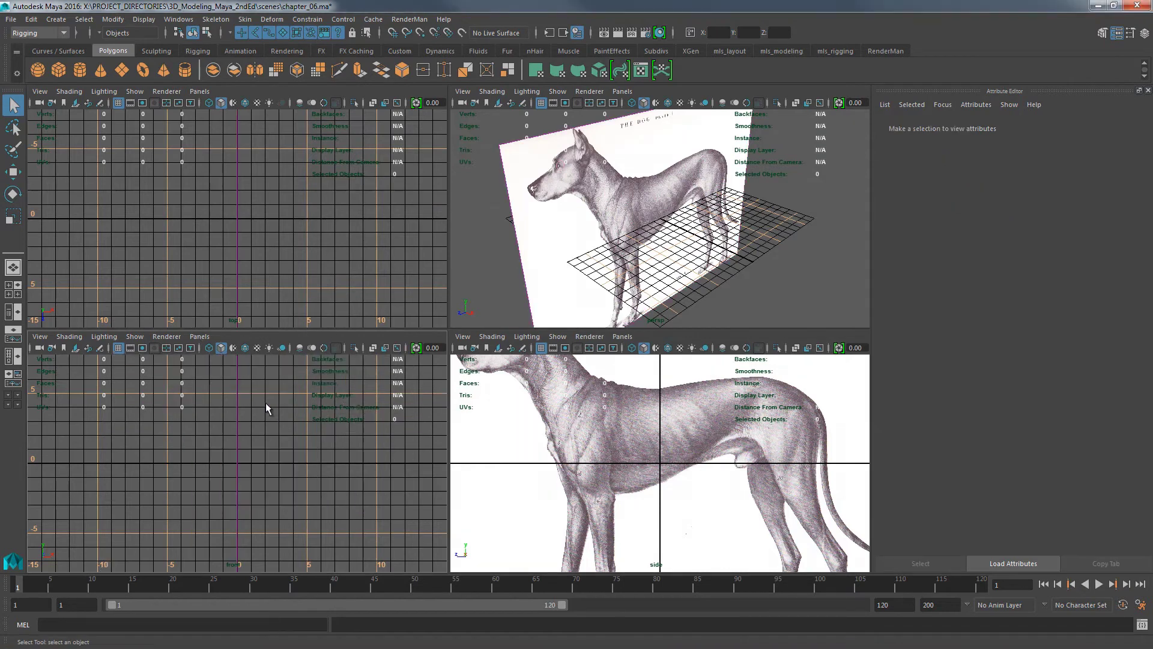
key("space")
left_click(39, 91)
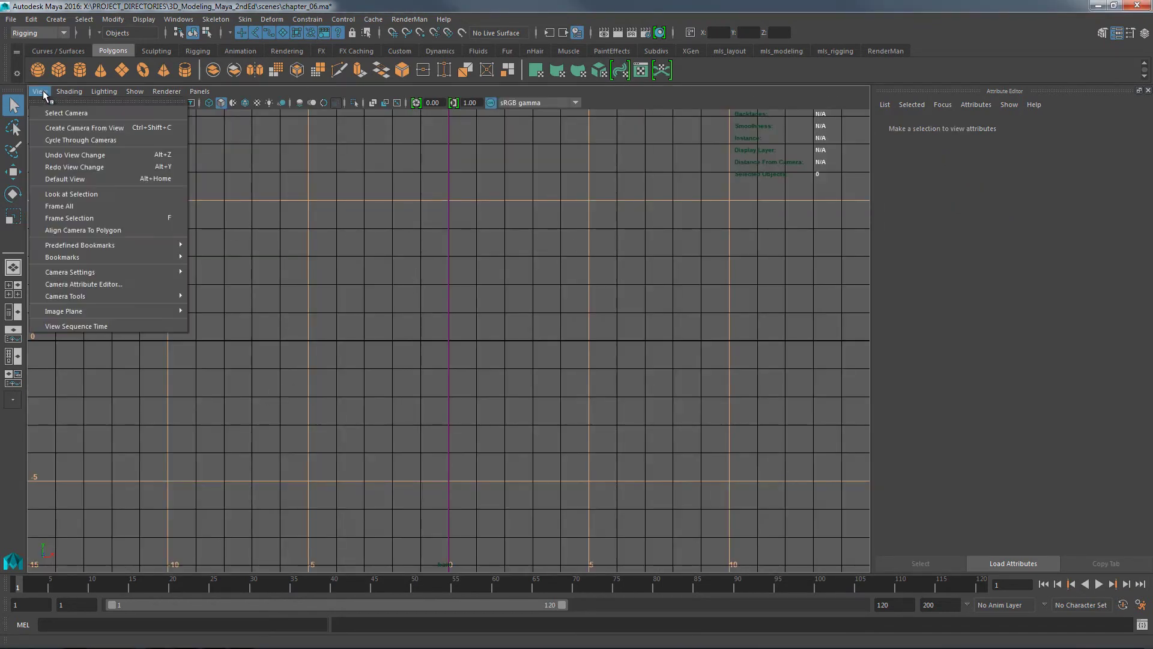
mouse_move(145, 308)
left_click(223, 322)
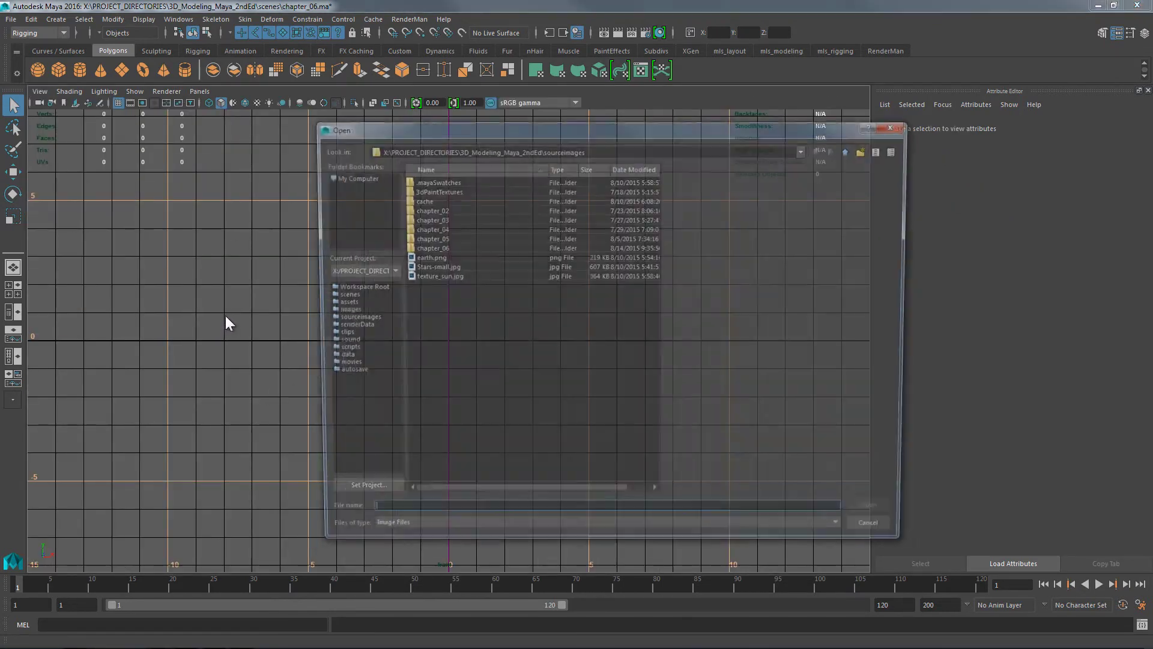
double_click(438, 247)
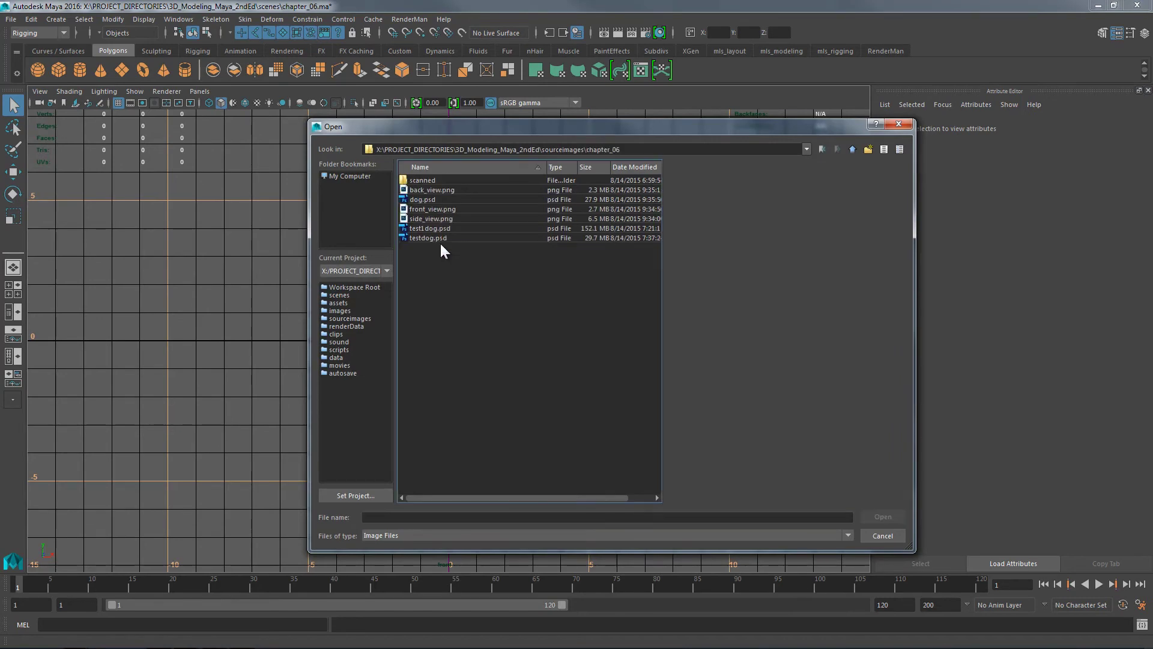
left_click(438, 209)
left_click(877, 514)
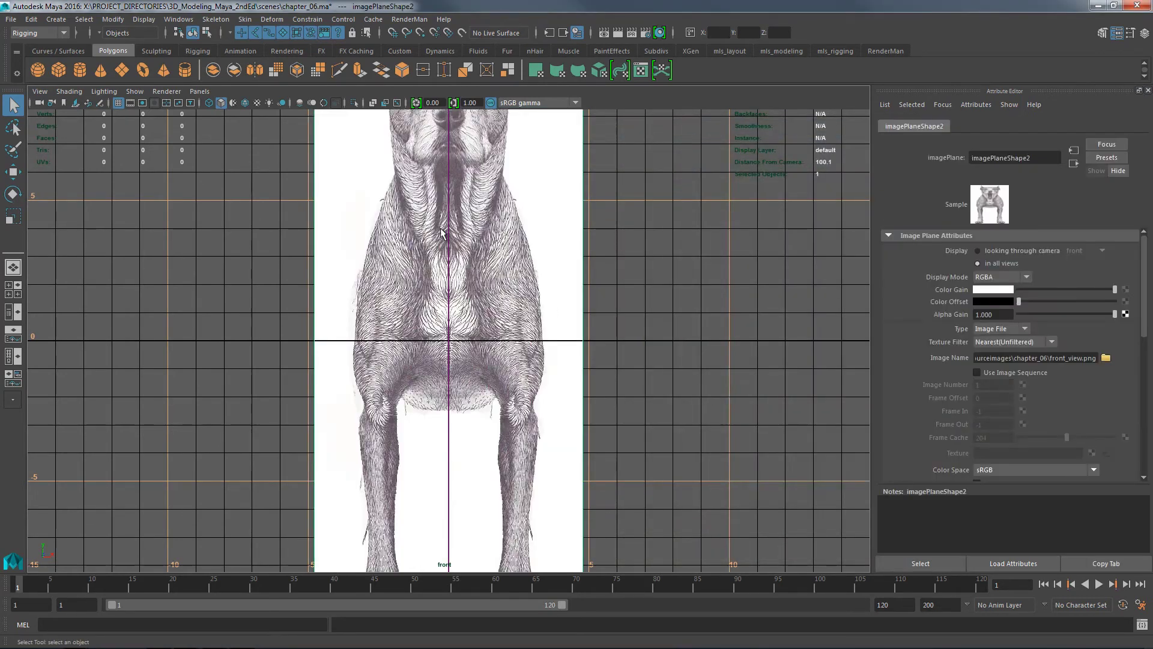
- Change the maximized front view to the back view
key("space")
left_click_drag(312, 298, 267, 315)
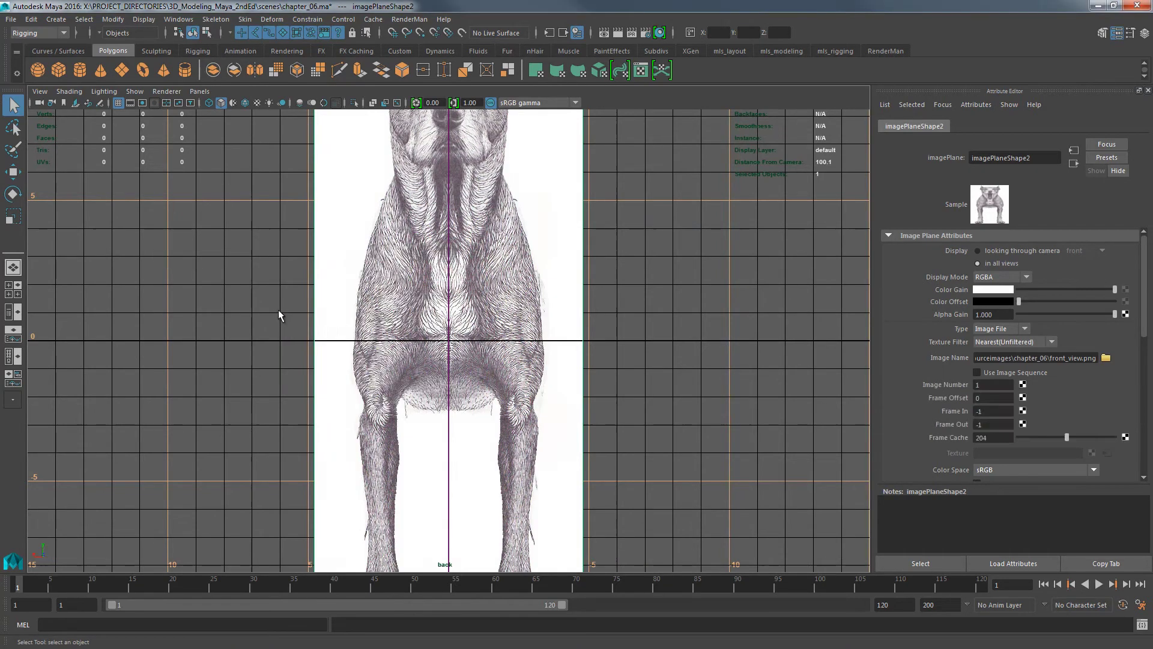
key("space")
mouse_move(261, 268)
left_mouse_down()
mouse_move(297, 287)
mouse_move(255, 258)
mouse_move(259, 268)
left_mouse_up()
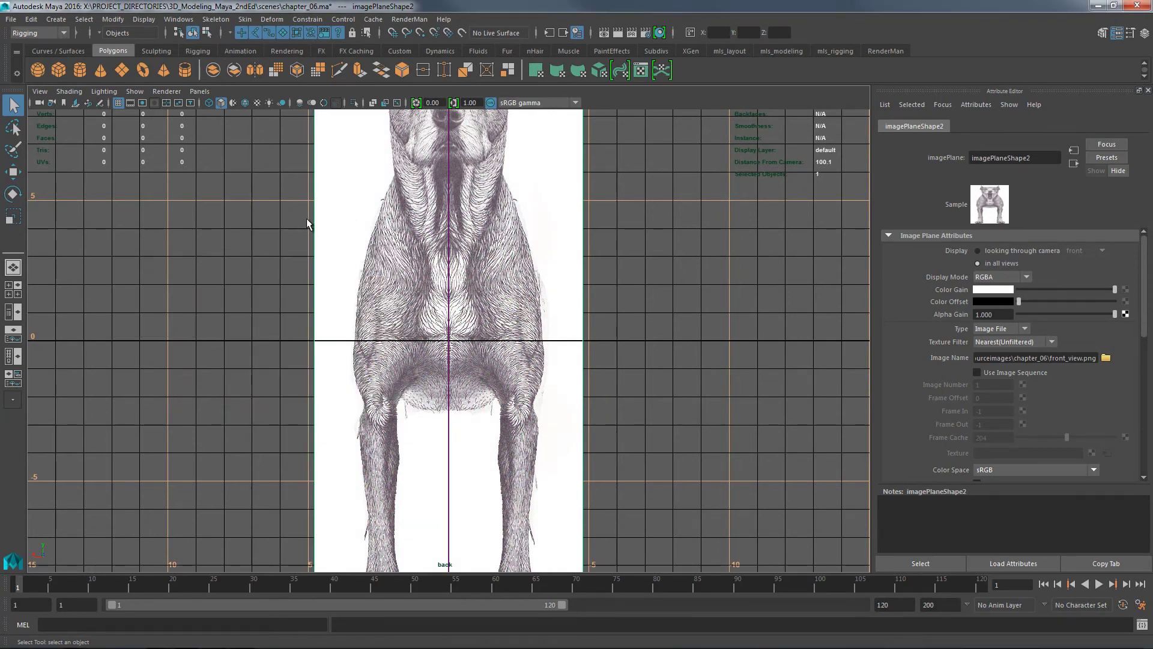
key("space")
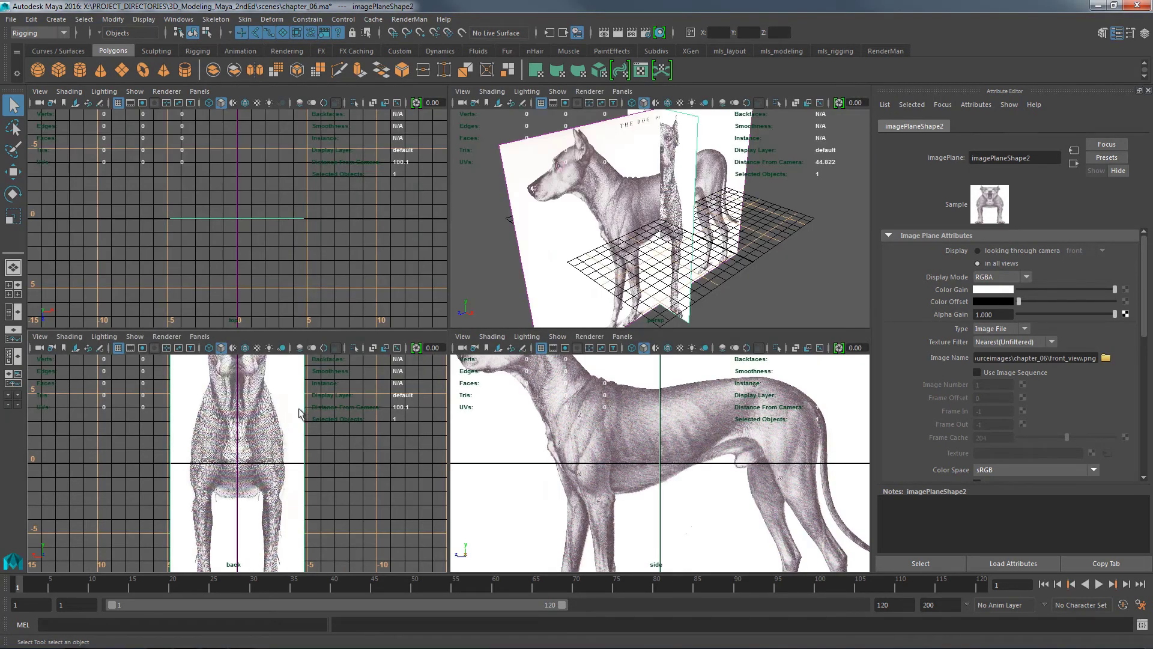
key("space")
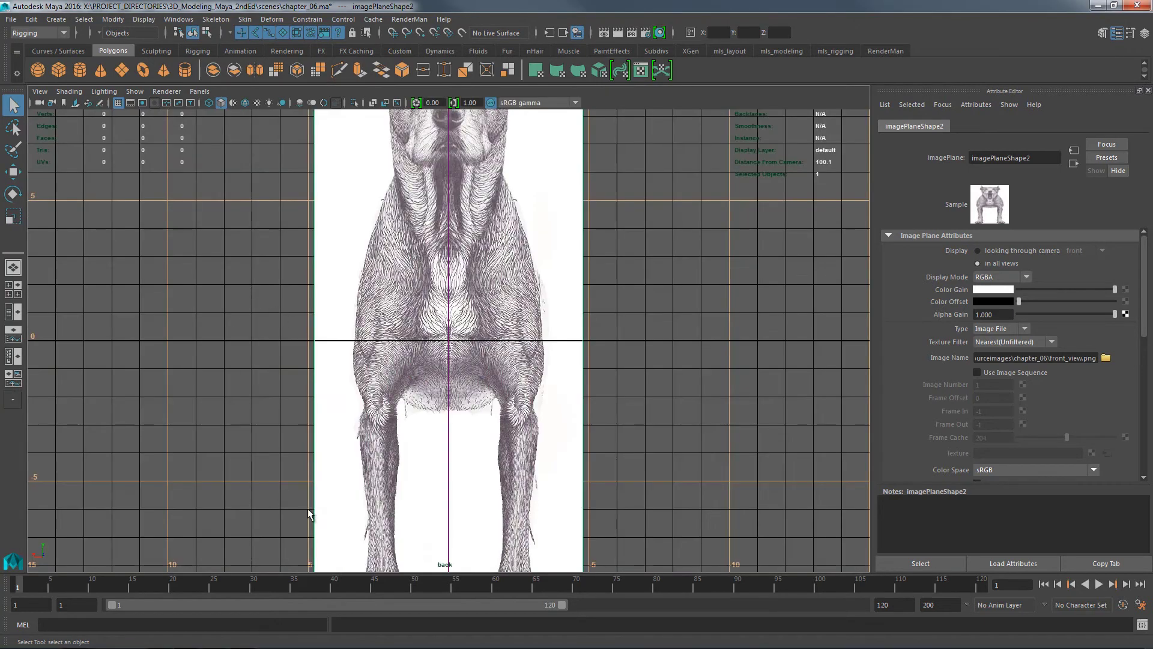
- Import back_view.png from the chapter_06 folder as an image plane in the back view and return to the four-view layout
left_click(40, 92)
mouse_move(174, 311)
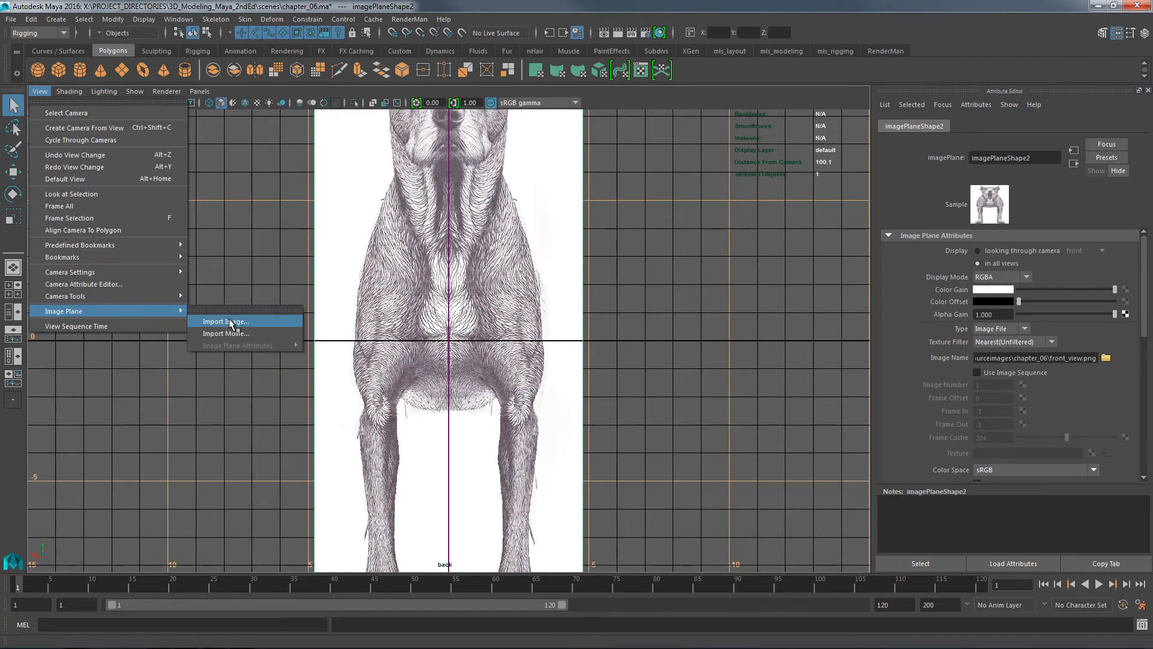
left_click(229, 319)
double_click(442, 247)
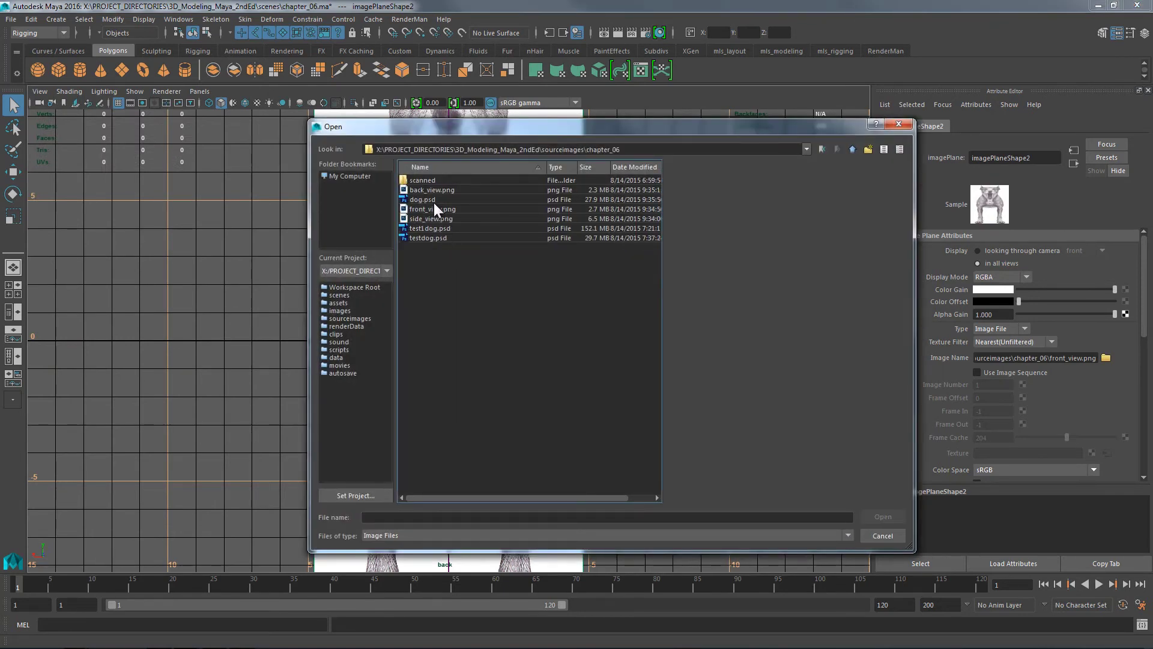
left_click(445, 191)
left_click(884, 516)
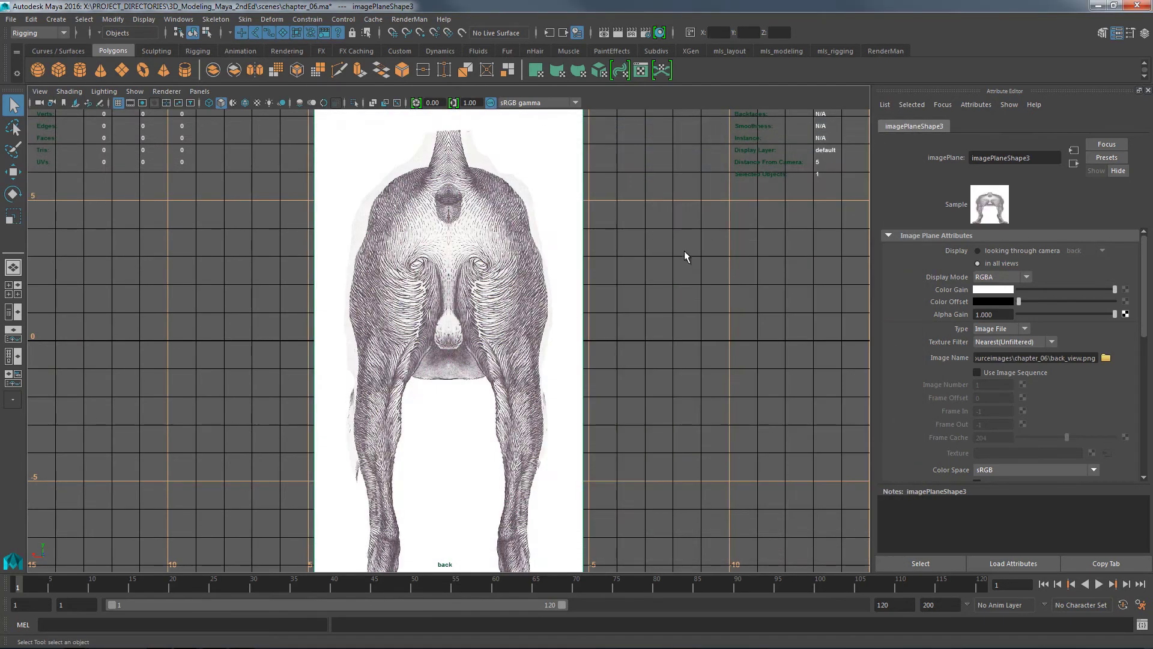
key("space")
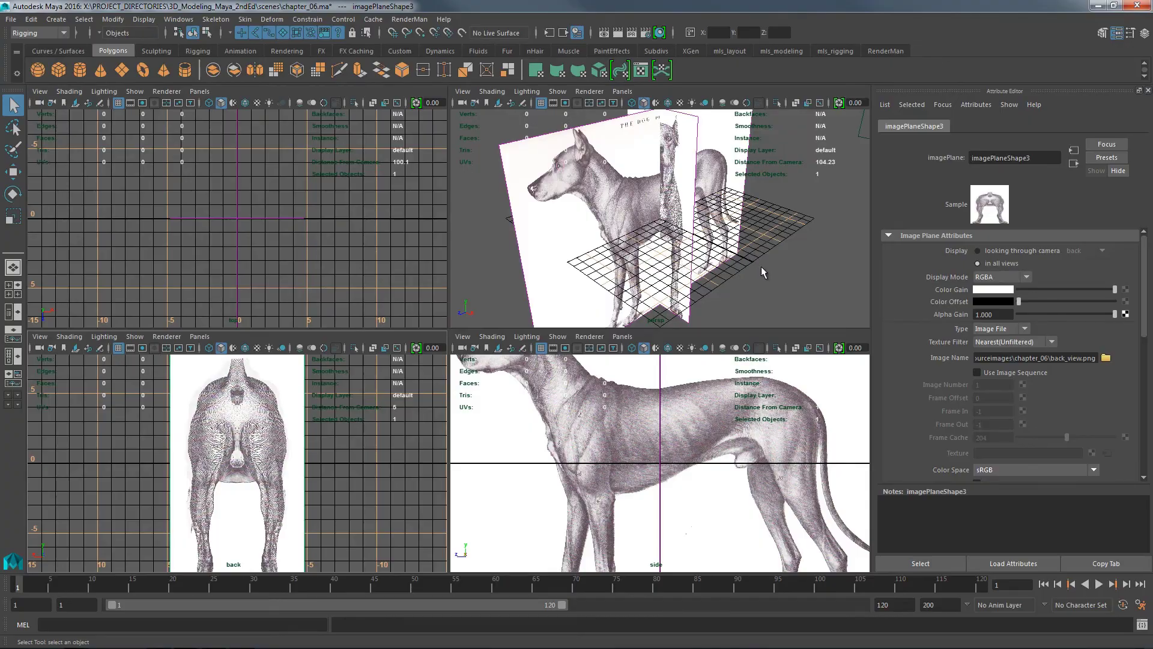
- Examine in the perspective view how the side, front and back image planes are positioned relative to each other
key("space")
left_click_drag(724, 287, 721, 325)
left_click(721, 293)
left_click_drag(675, 281, 690, 299)
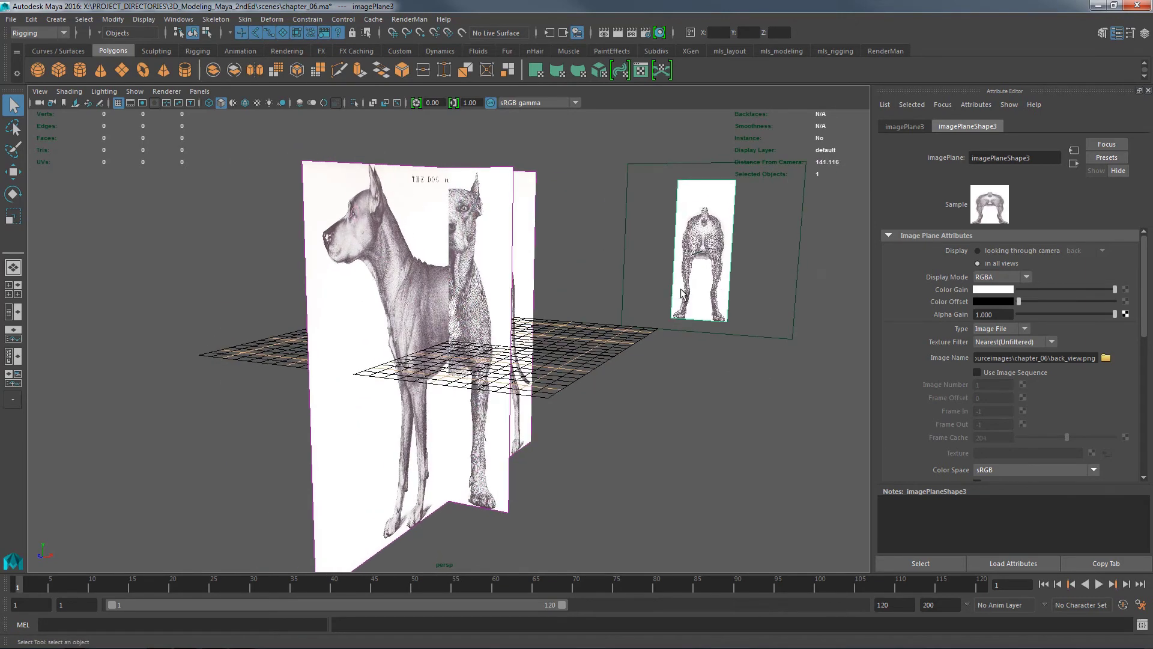
left_click_drag(658, 337, 383, 268)
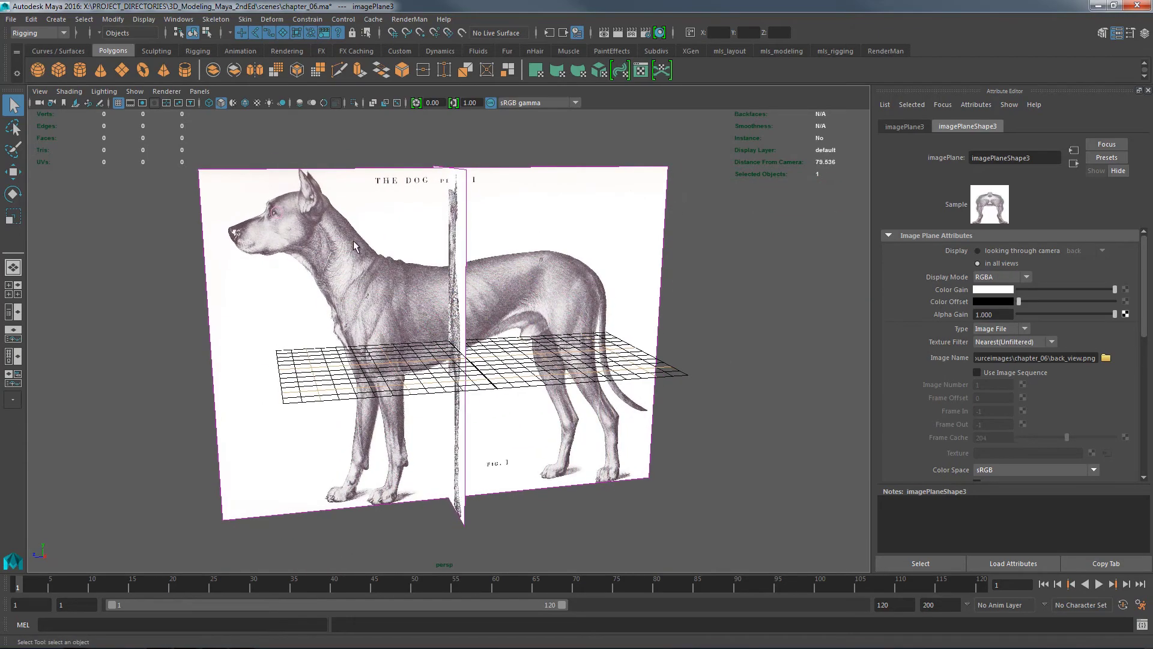
key("space")
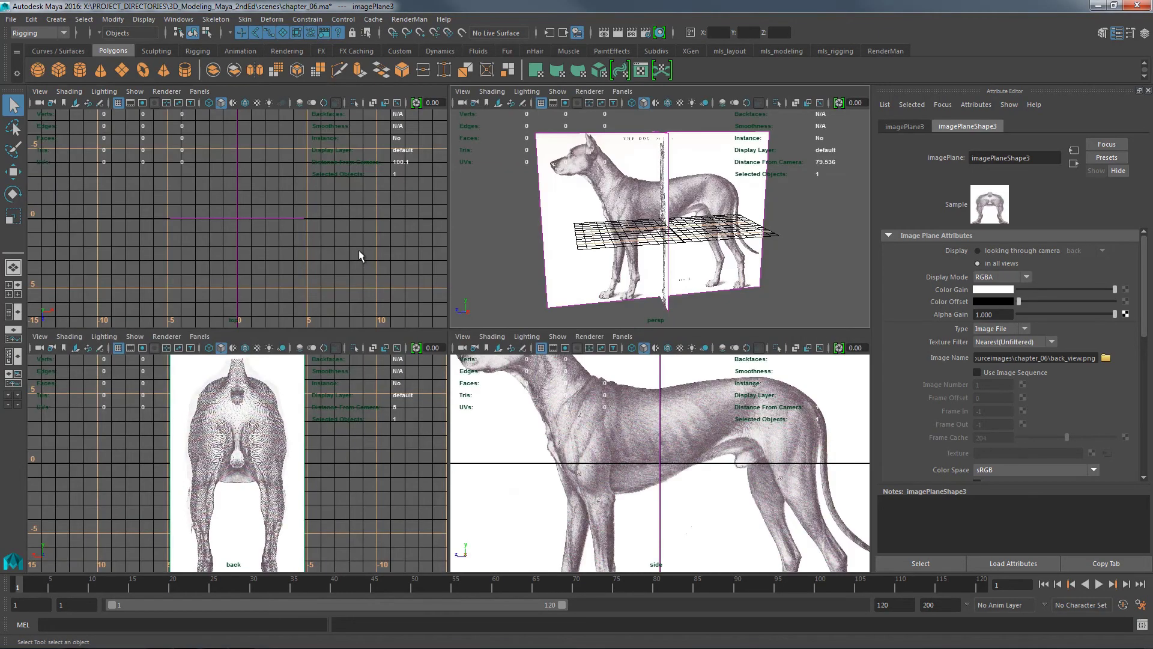
key("alt+Tab")
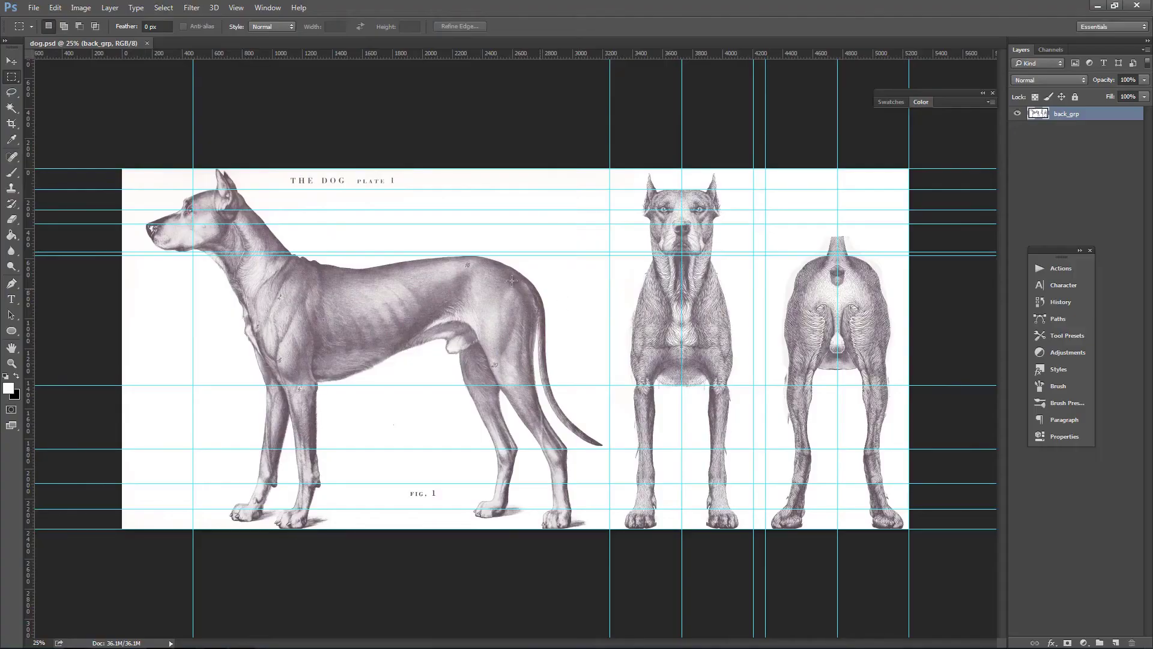
key("alt+Tab")
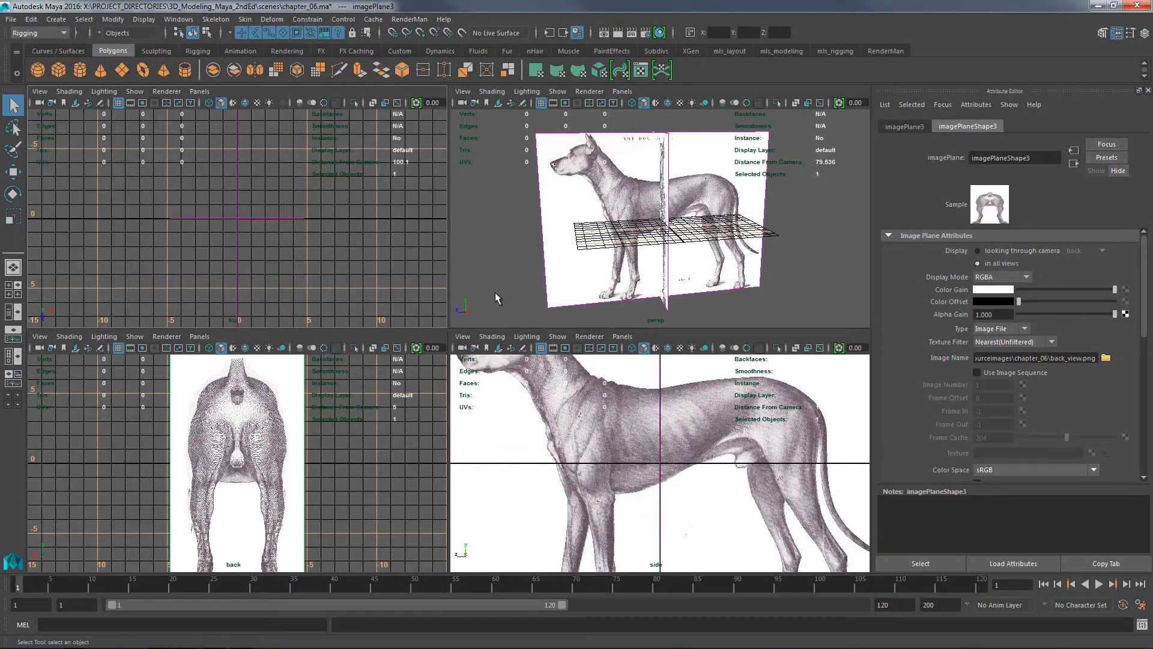
left_click_drag(496, 298, 577, 270, "alt")
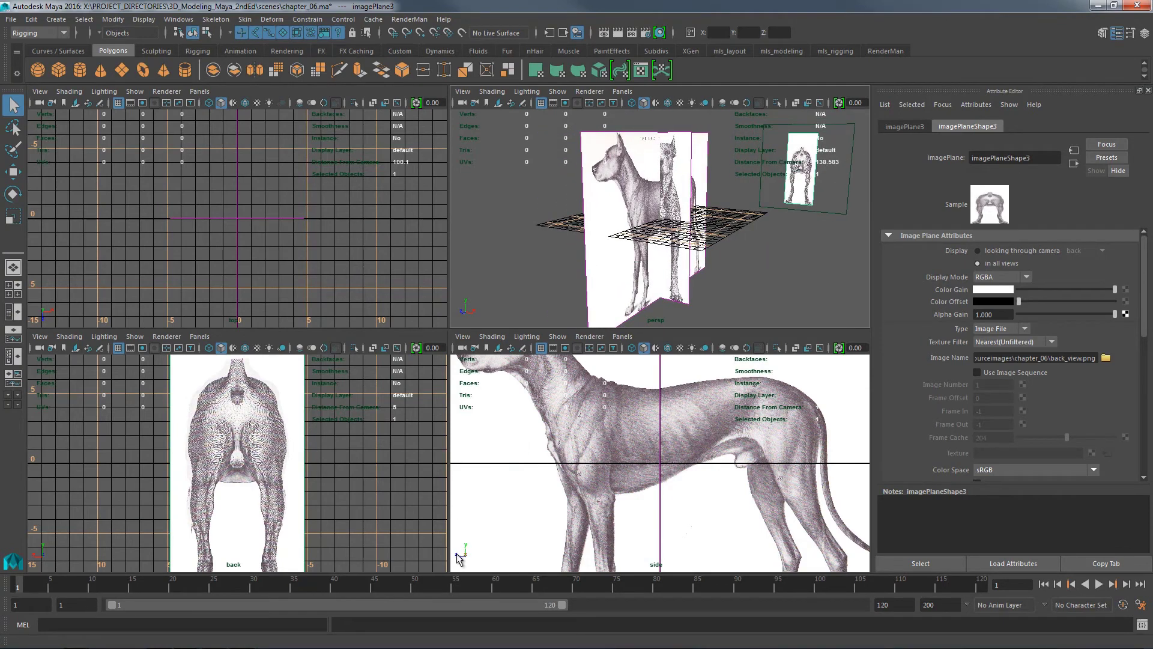
- Display the side image plane only when looking through the side camera and darken it by lowering its Color Gain to grey
left_click(559, 237)
left_click_drag(776, 246, 738, 253, "alt")
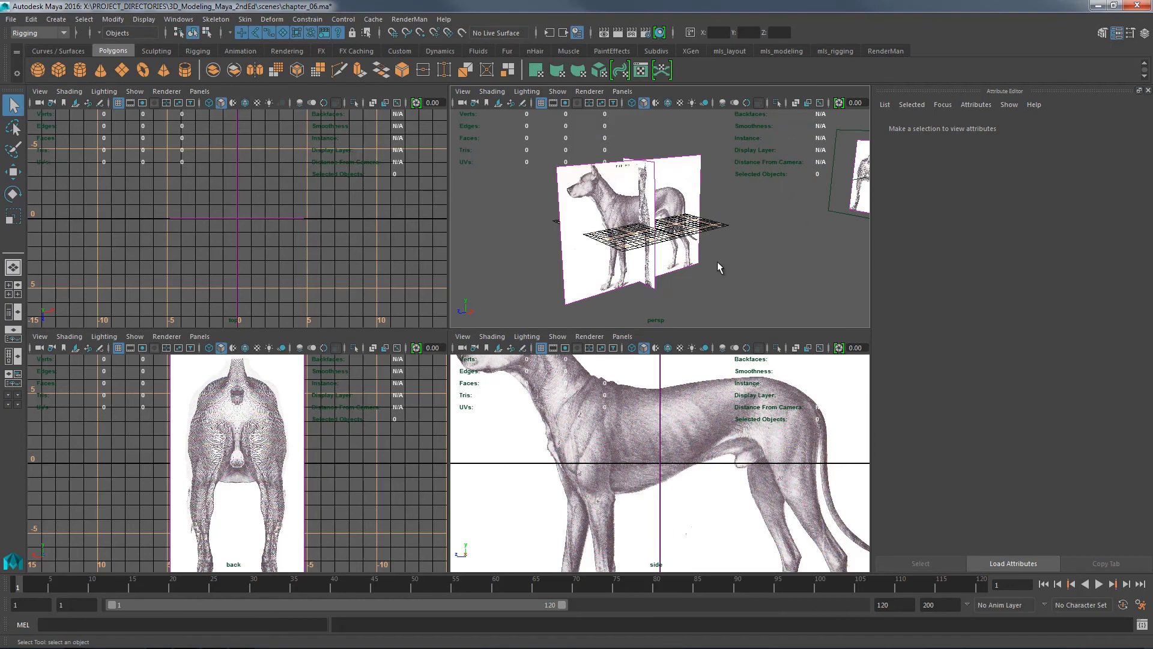
left_click(600, 229)
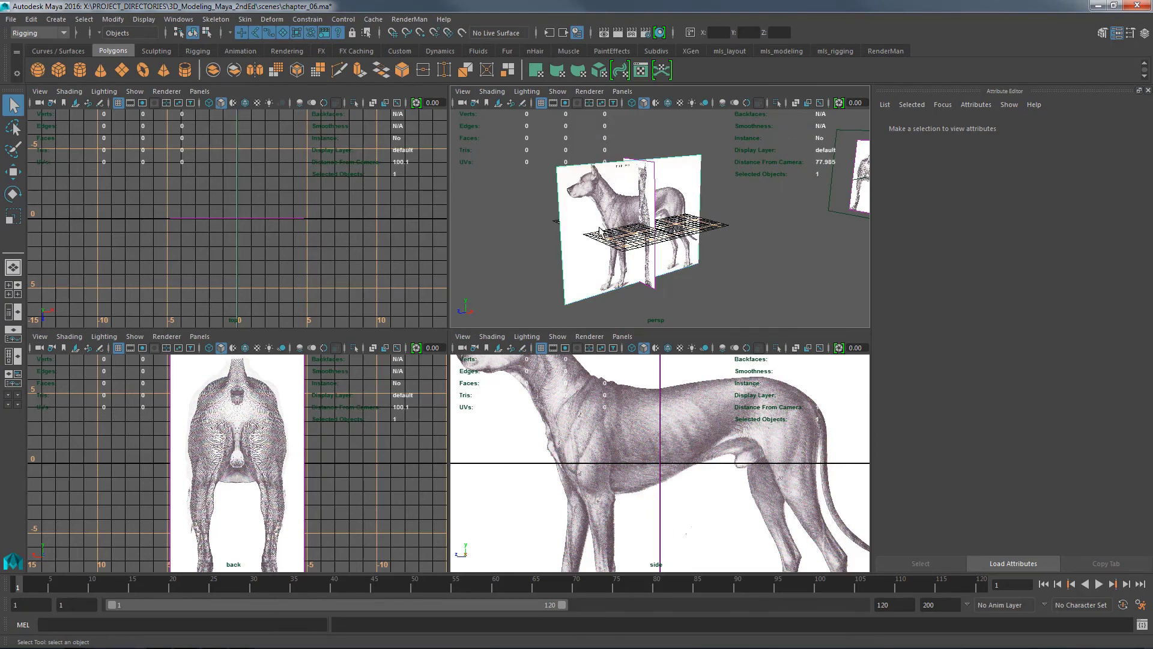
left_click(1023, 252)
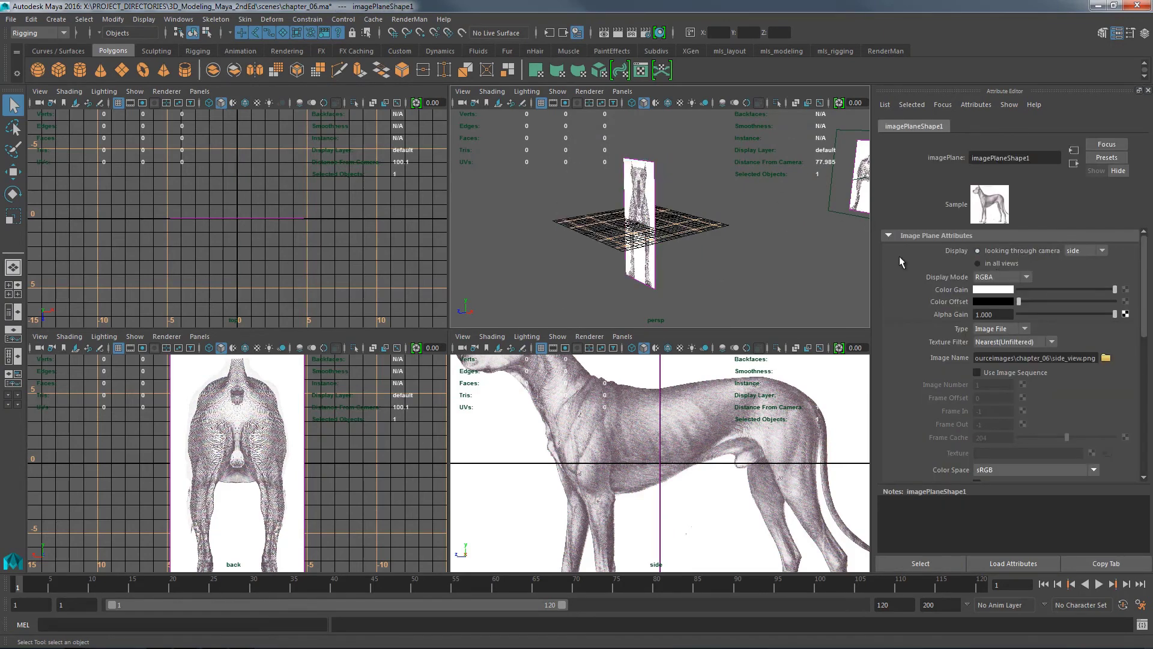
left_click_drag(788, 258, 806, 264, "alt")
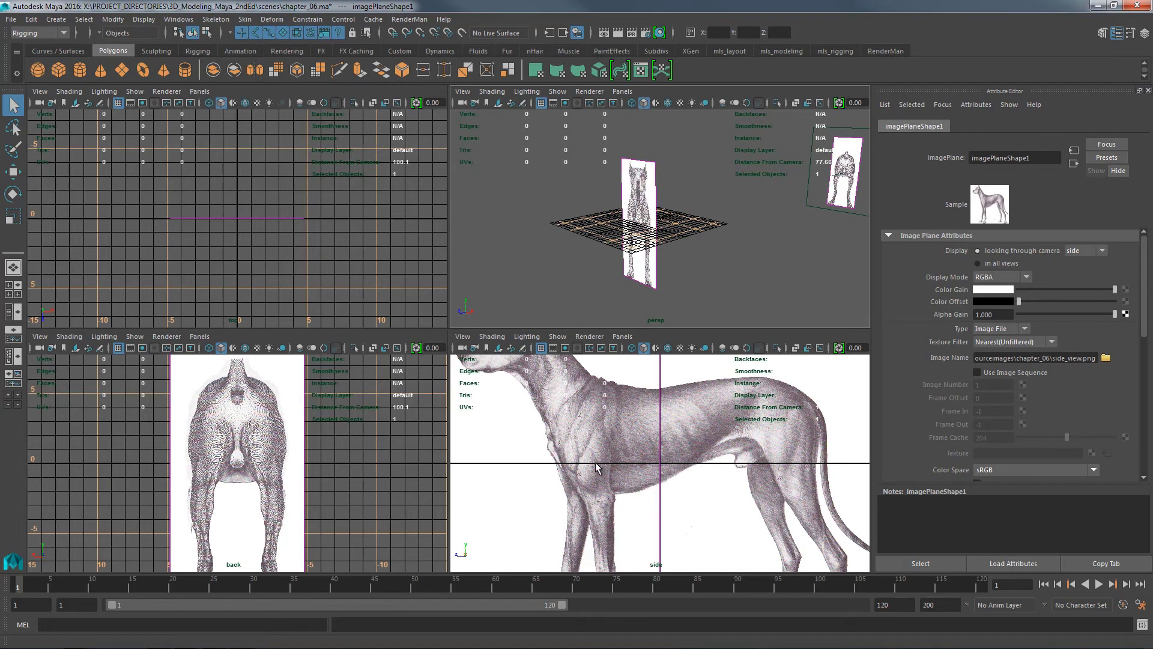
left_click_drag(1062, 292, 1058, 295)
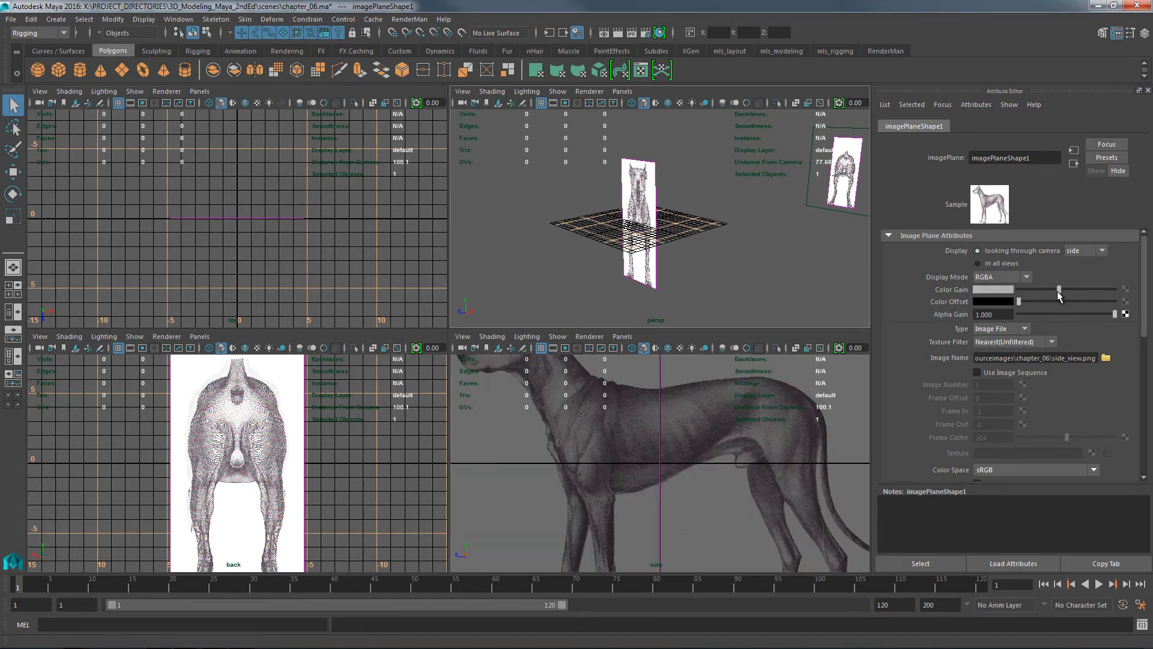
- Display the back image plane only when looking through the back camera
left_click_drag(1143, 285, 1087, 412)
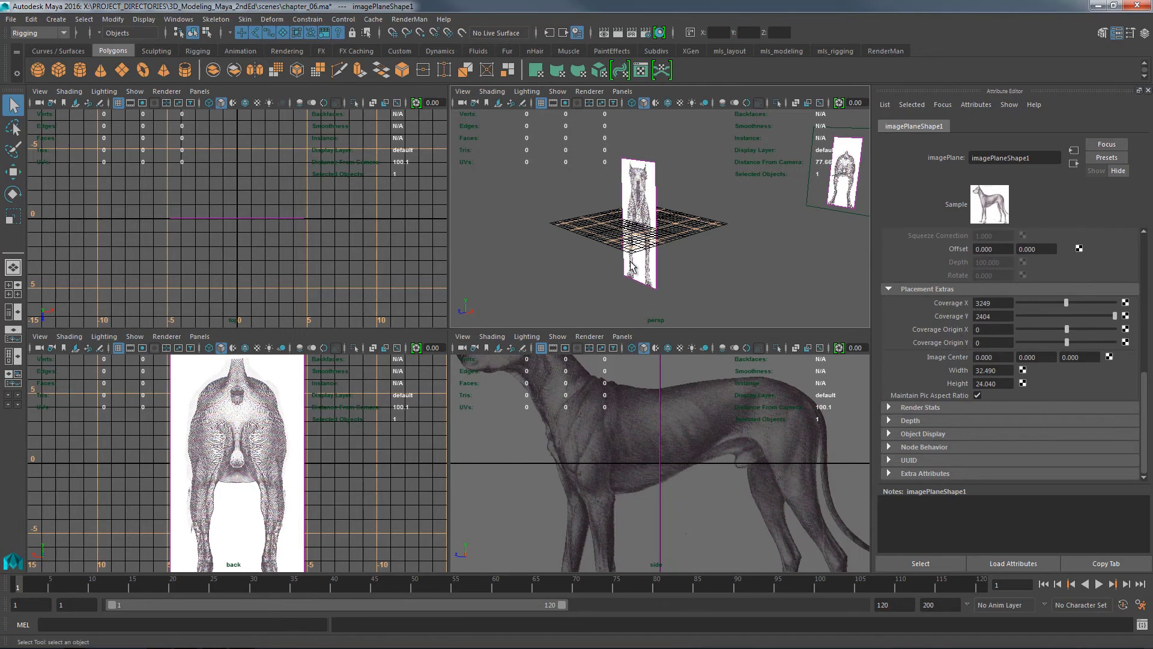
left_click(304, 489)
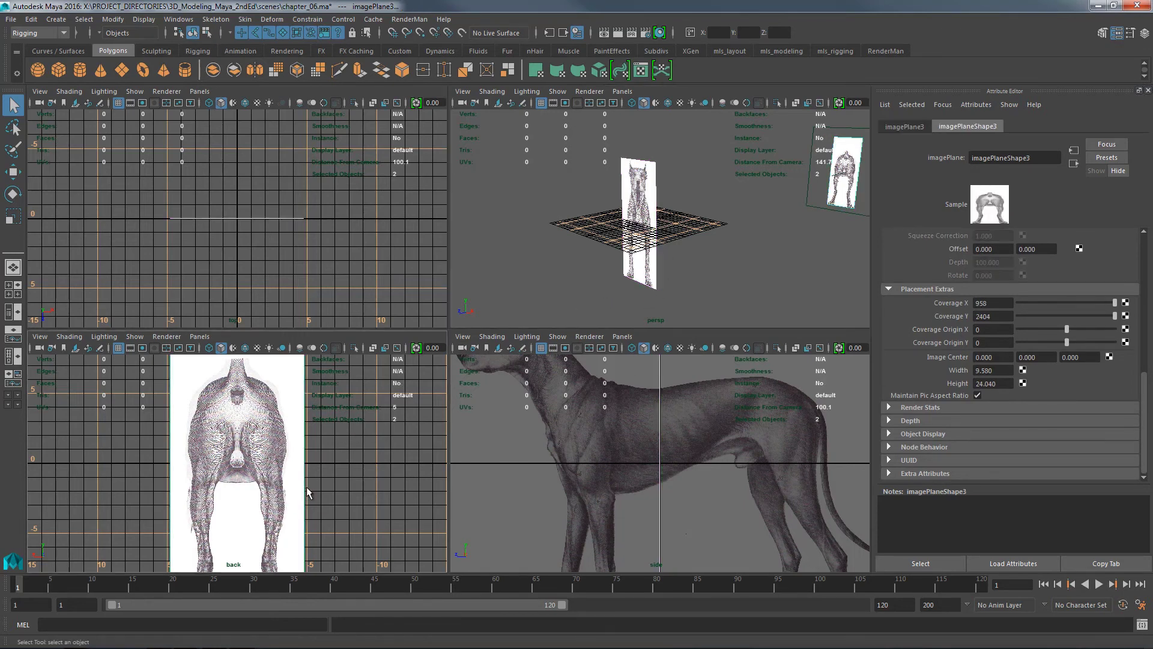
left_click(1143, 251)
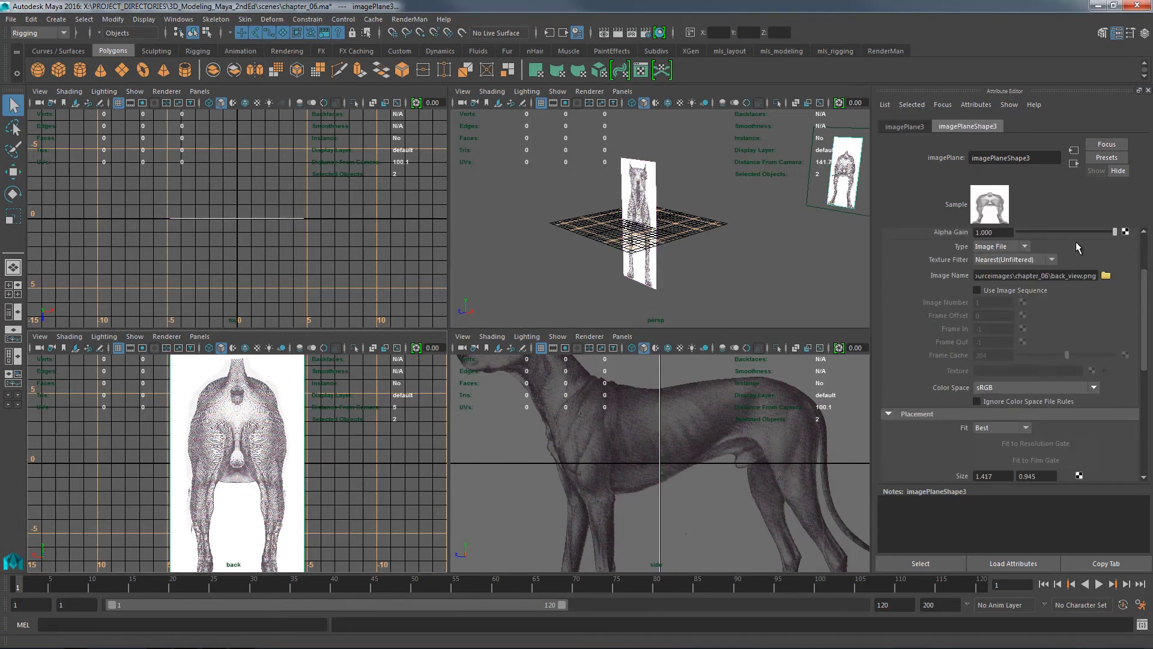
left_click(1143, 254)
left_click(1012, 251)
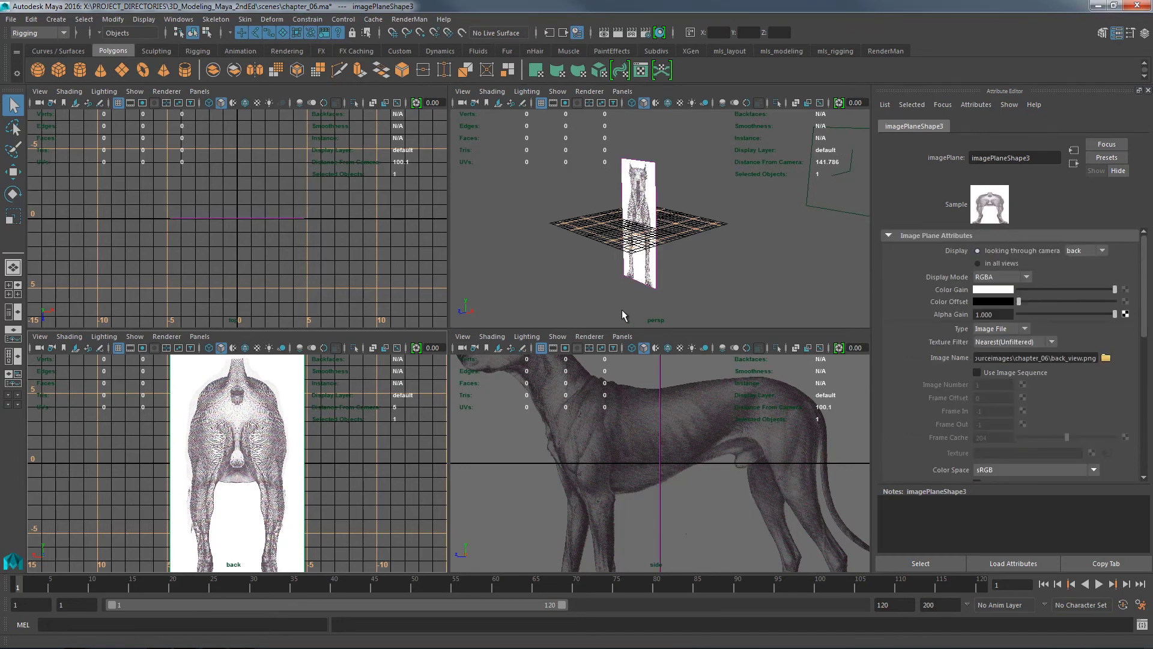
- In the front view, display the front image plane only through the front camera and darken it by lowering its Color Gain to grey
left_click(361, 441)
key("space")
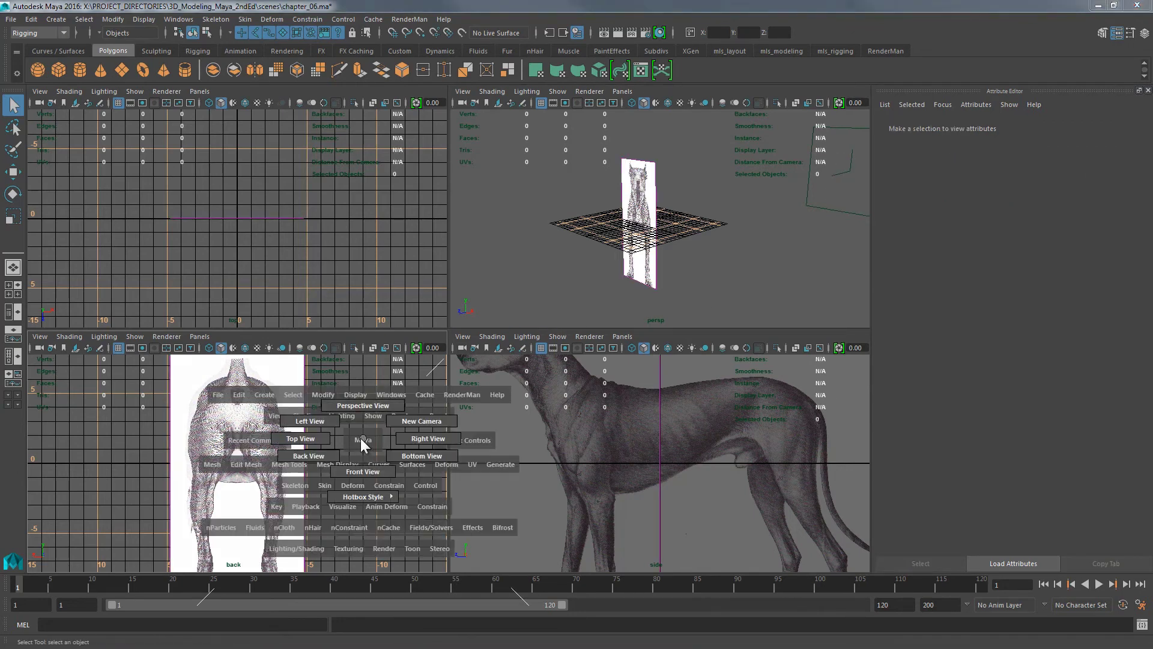
left_click_drag(360, 438, 353, 470)
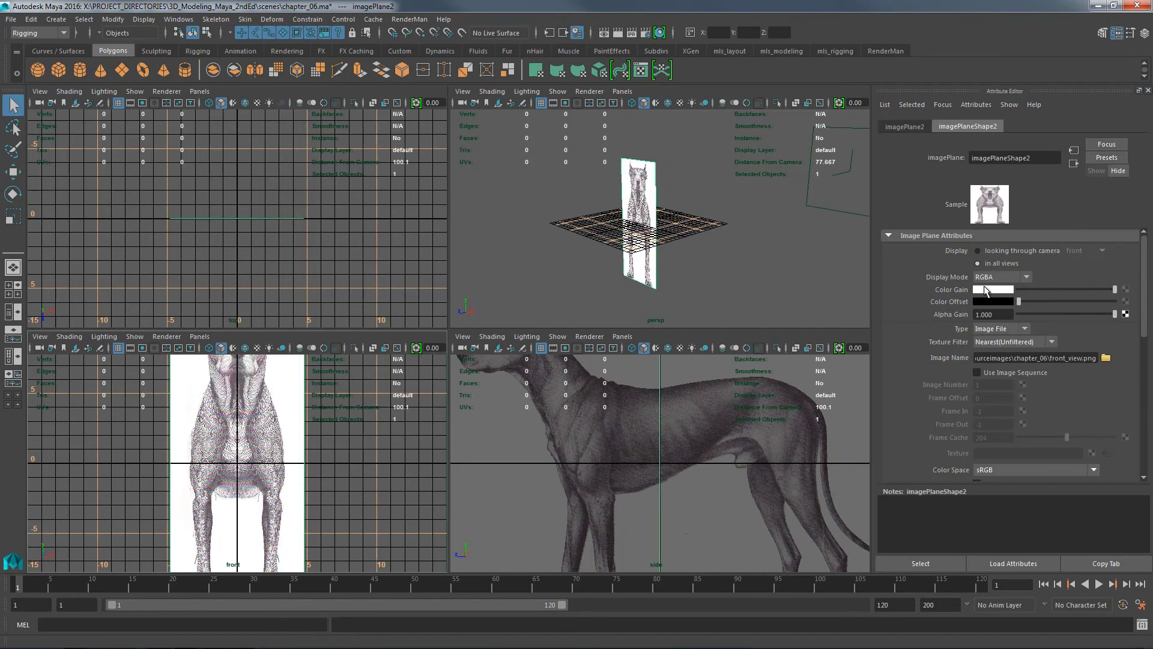
left_click(1007, 248)
left_click(1070, 289)
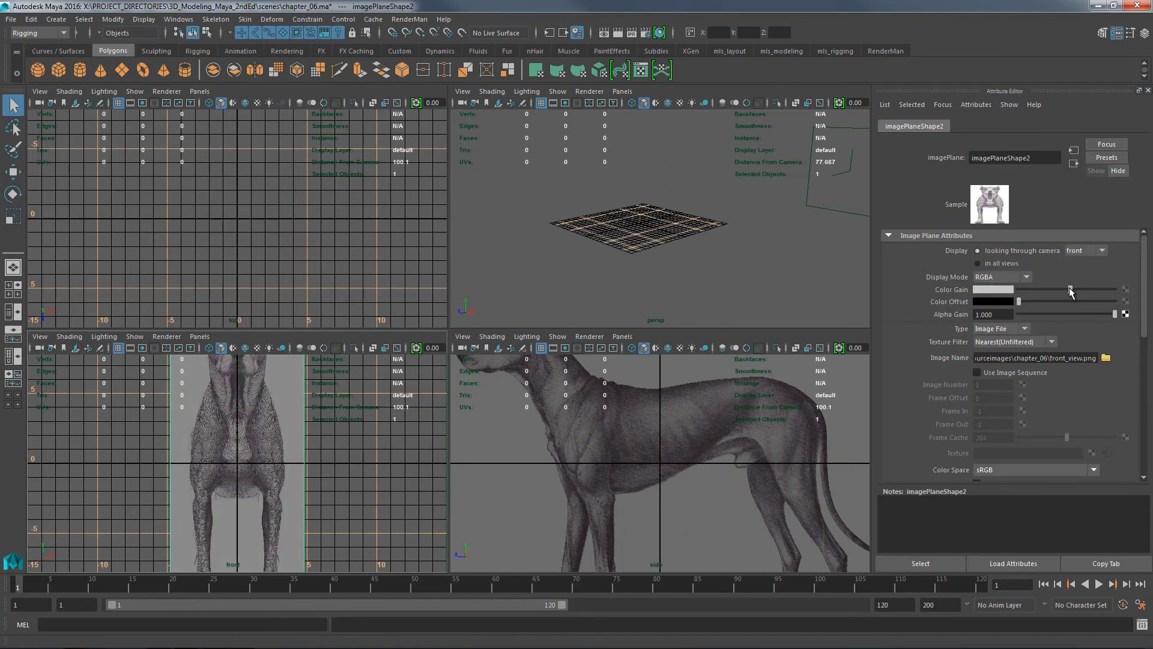
- Return to the back view and darken the back image plane by lowering its Color Gain to grey
key("space")
mouse_move(359, 441)
left_mouse_down()
mouse_move(356, 465)
mouse_move(336, 438)
left_mouse_up()
key("space")
left_click(309, 438)
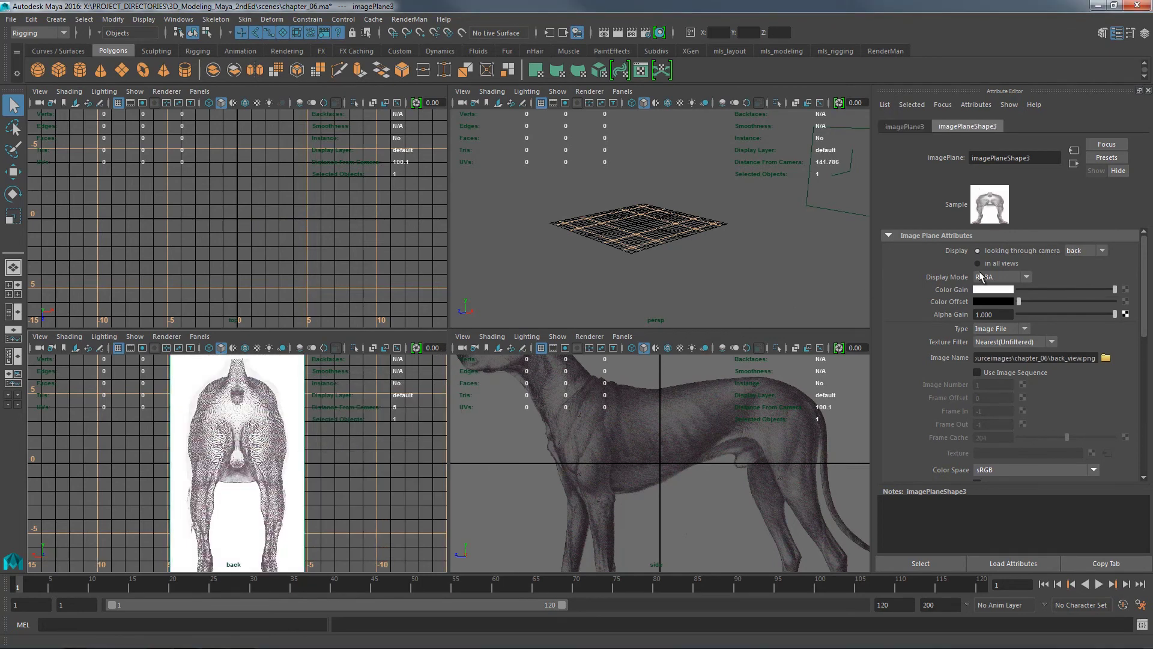
left_click(1069, 290)
left_click_drag(1068, 290, 1057, 291)
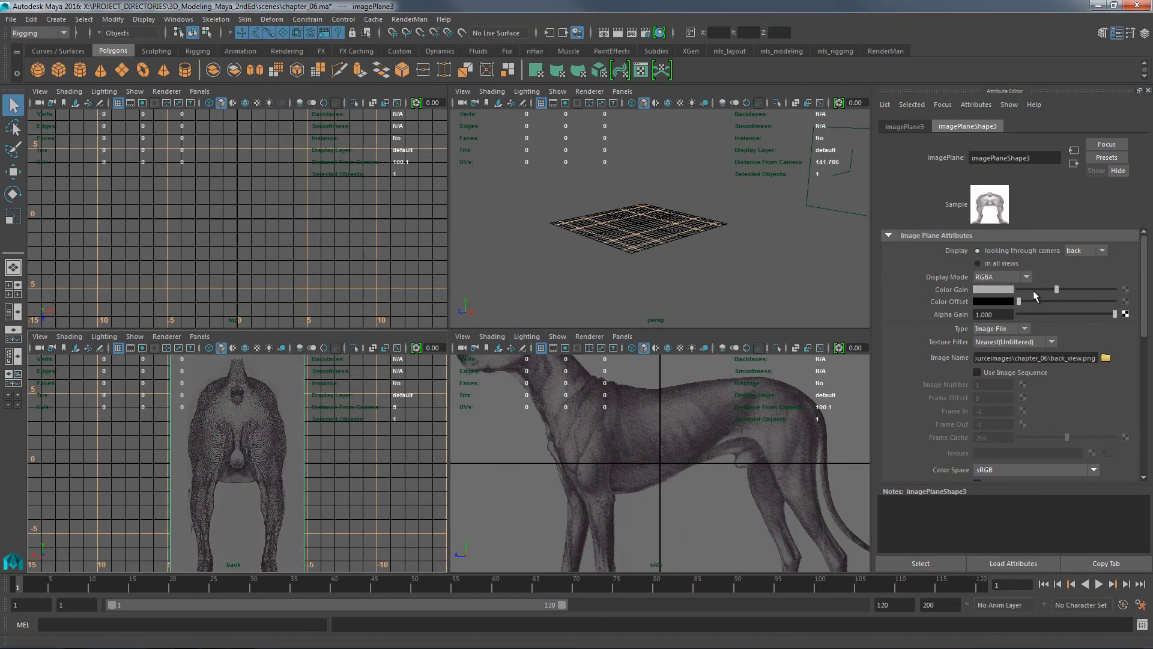
- Open the Outliner and group imagePlane1, imagePlane2 and imagePlane3 together
left_click(410, 283)
key("shift+o")
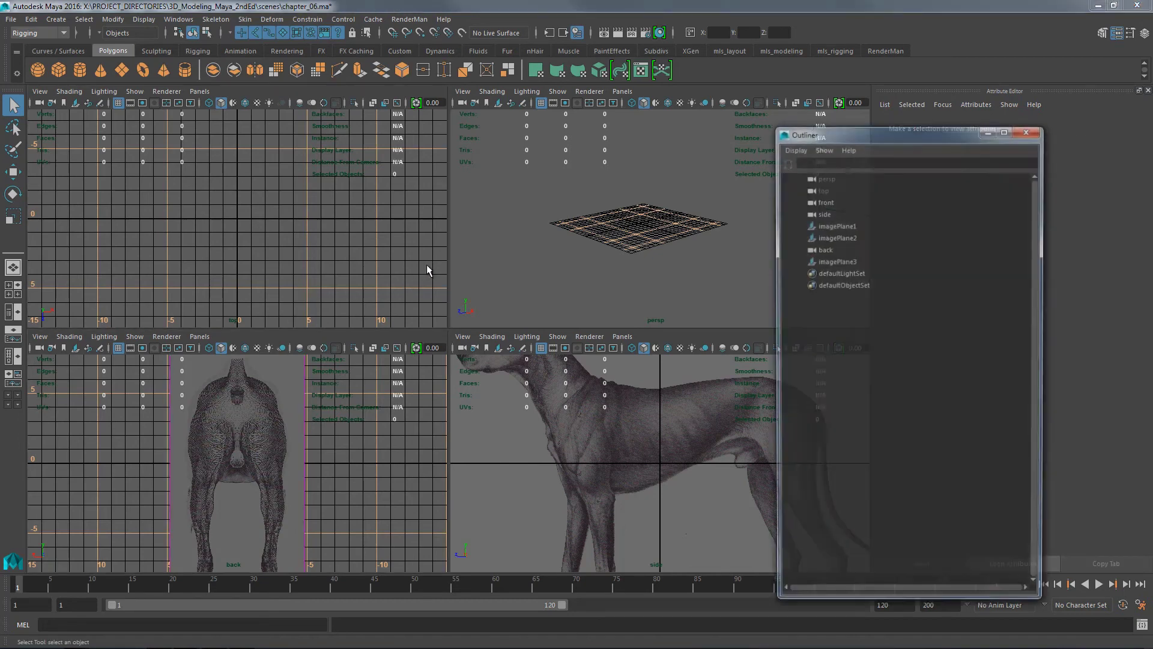
left_click_drag(795, 144, 347, 144)
left_click(391, 238)
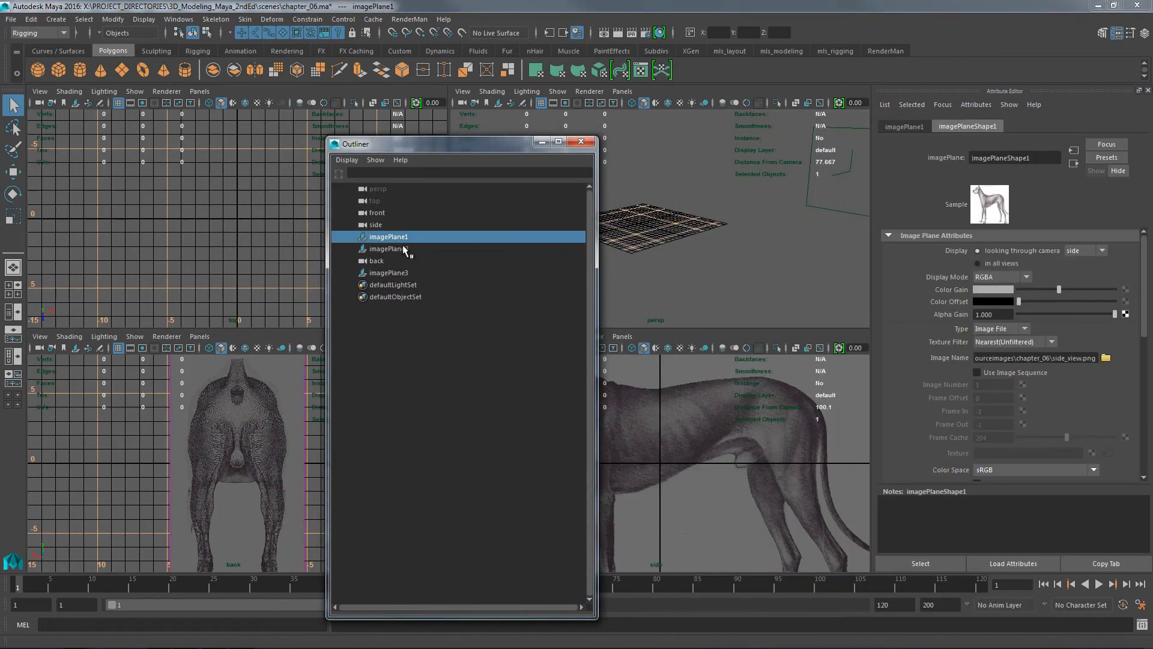
left_click(408, 250, "ctrl")
left_click(409, 274, "ctrl")
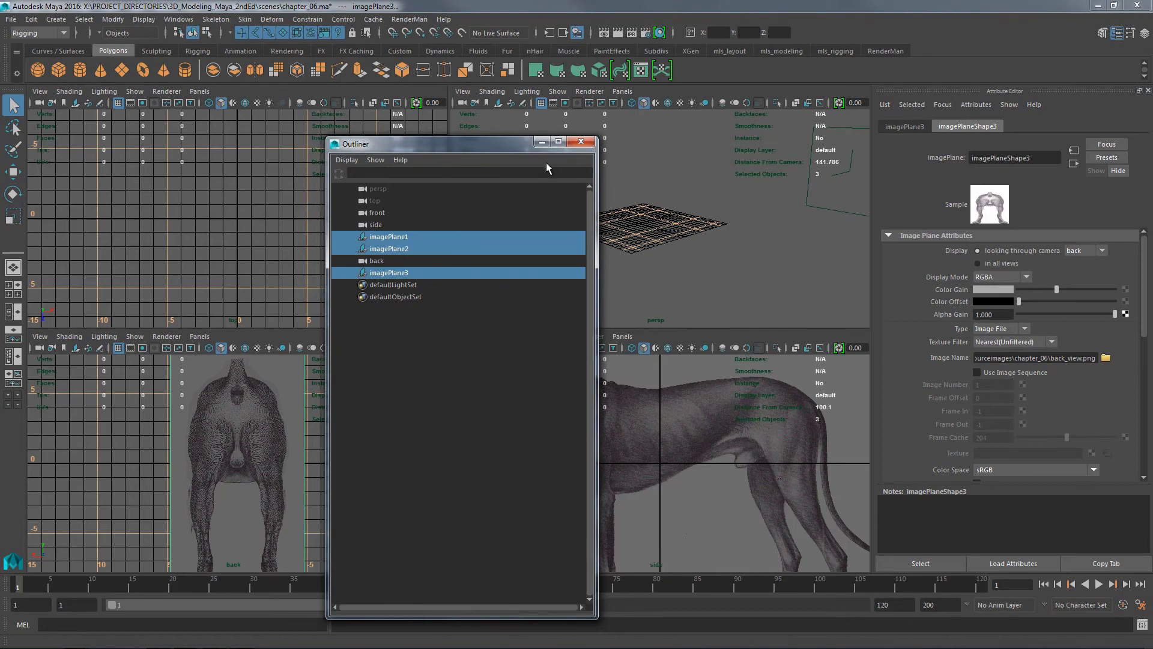
key("ctrl+g")
- Rename the group refs_grp and its three image planes side_view, front_view and back_view
double_click(382, 250)
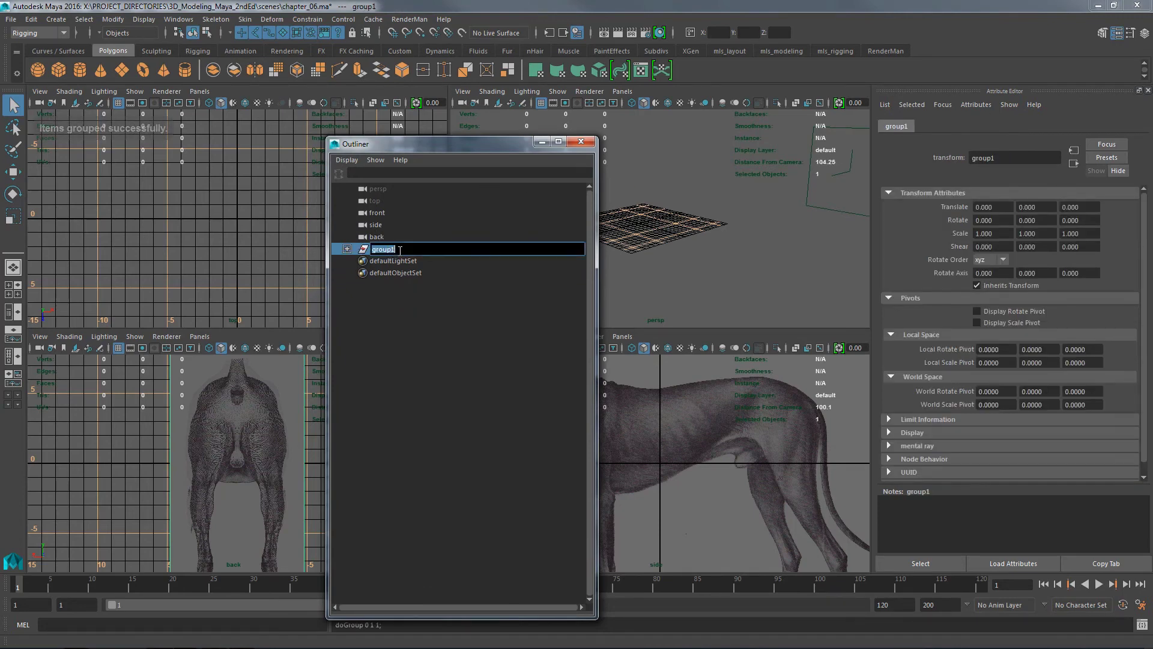
left_click(347, 250)
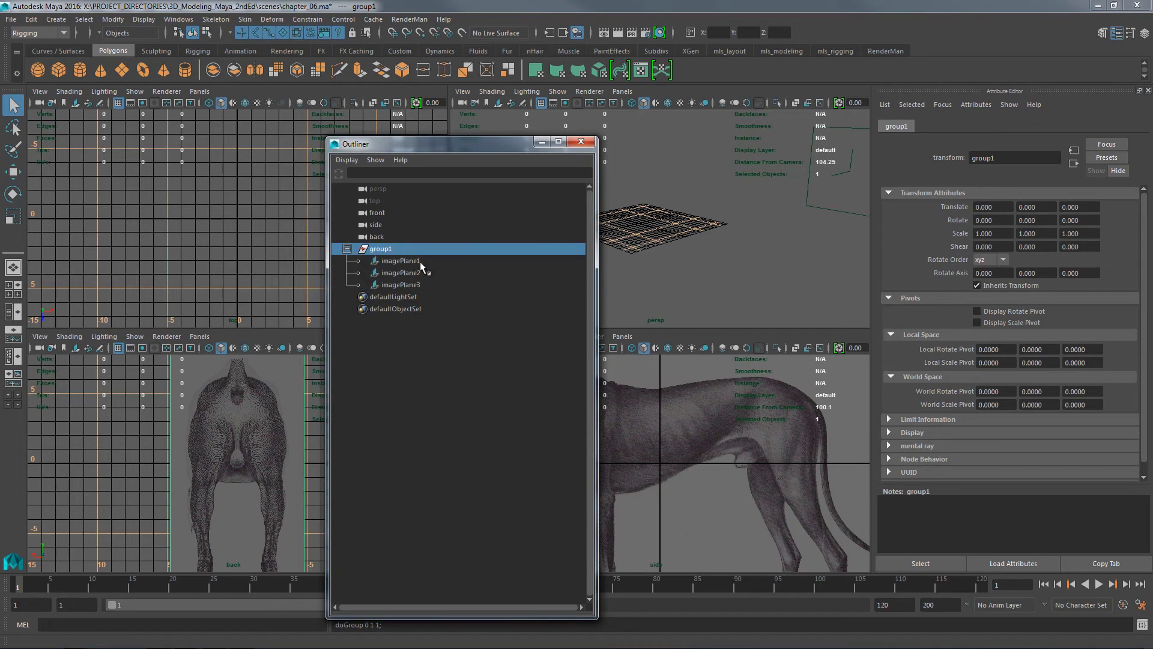
left_click(418, 260)
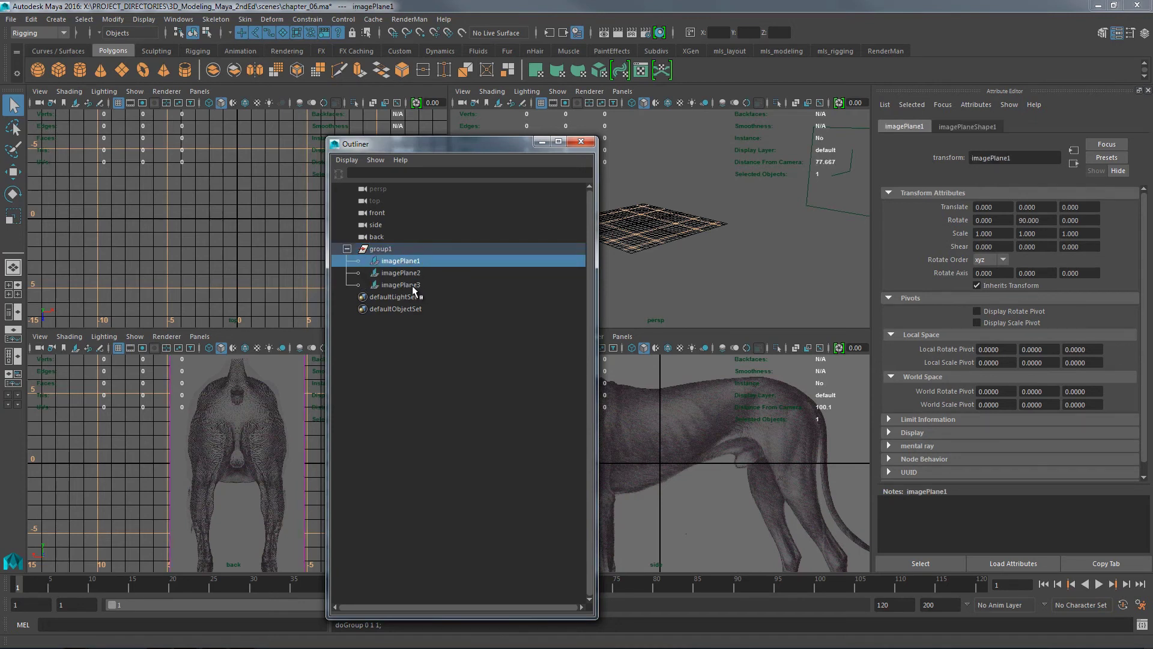
left_click(405, 248)
left_click(414, 265)
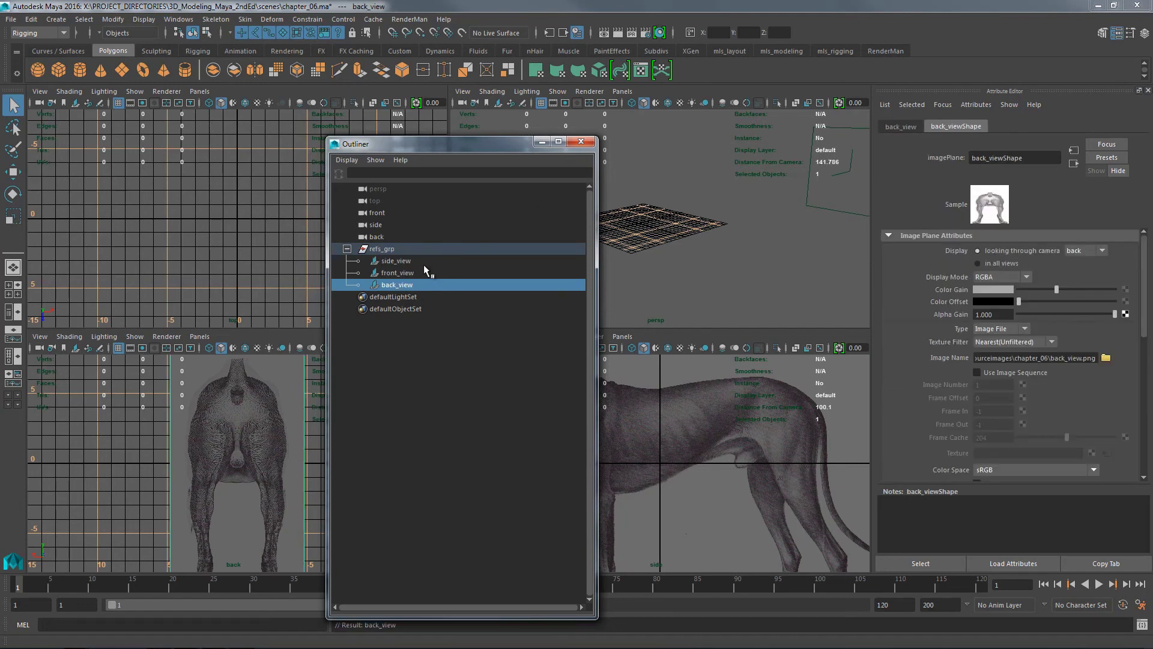
- Create a separate display layer for each of the side_view, front_view and back_view image planes using the custom layout script
left_click(397, 260)
left_click(397, 285, "shift")
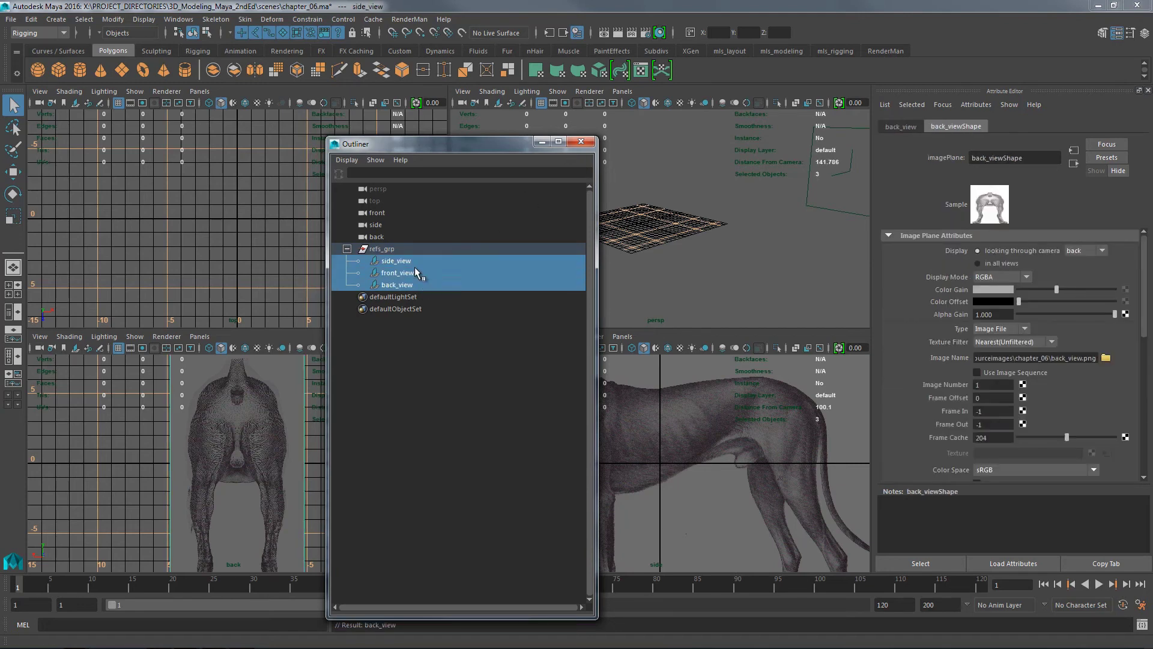
left_click(733, 51)
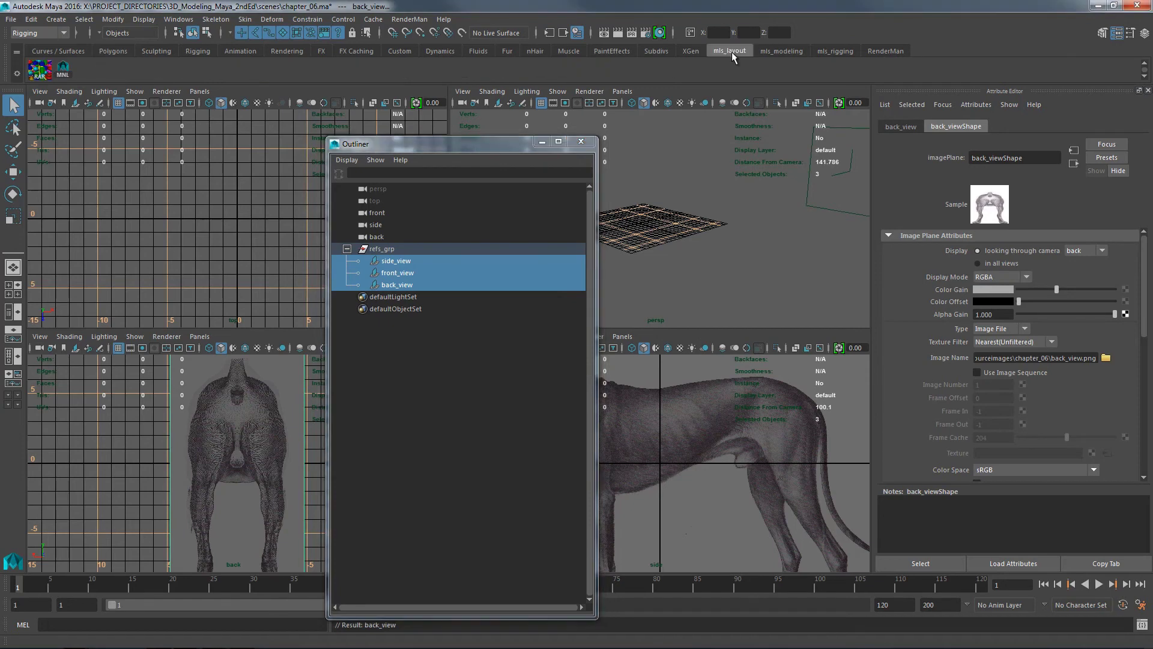
left_click(64, 74)
- Show the Layer Editor and check the reference layers by switching their visibility off and on again
left_click(1143, 35)
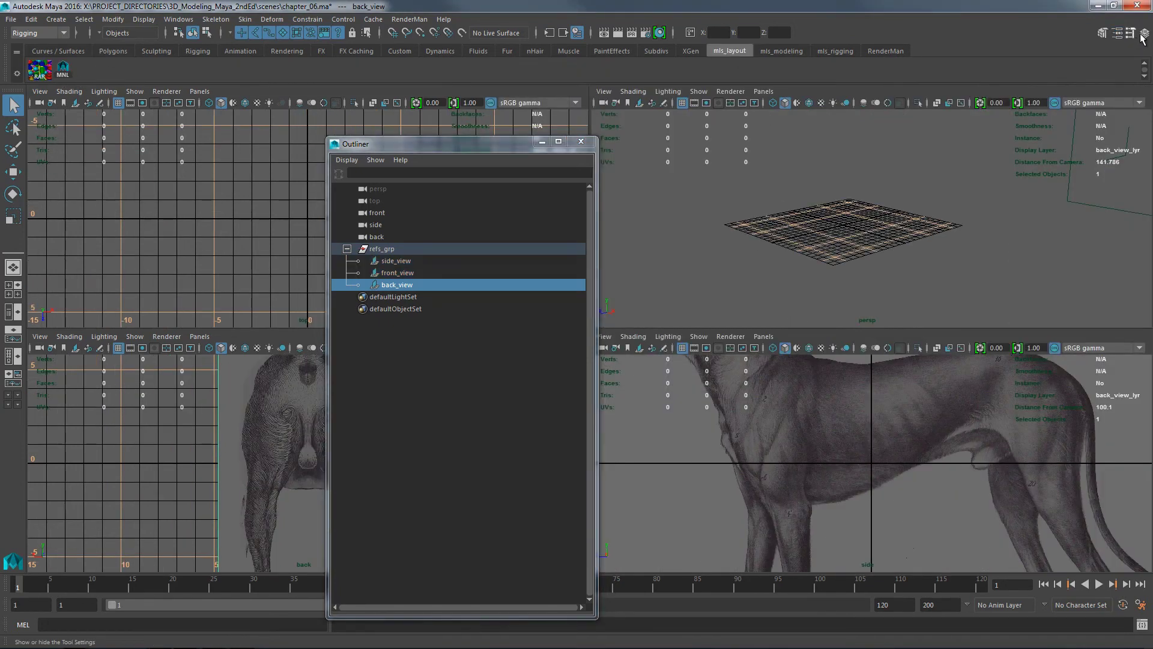
left_click(1144, 34)
left_click(1033, 430)
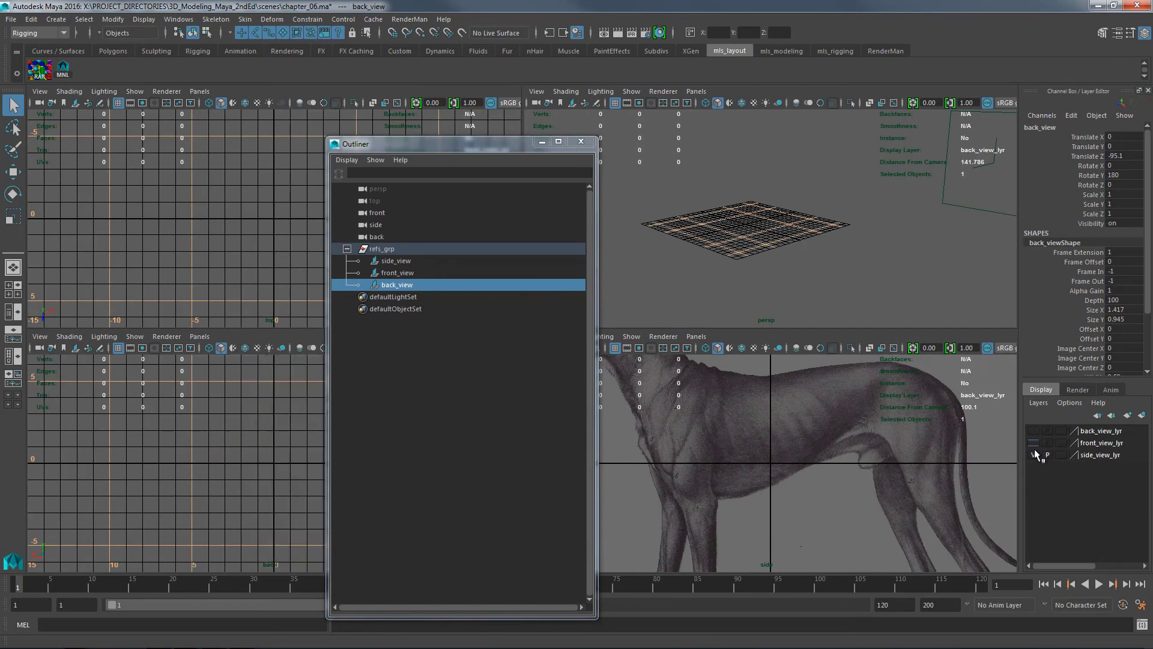
left_click(1033, 454)
left_click(1033, 431)
left_click(1034, 454)
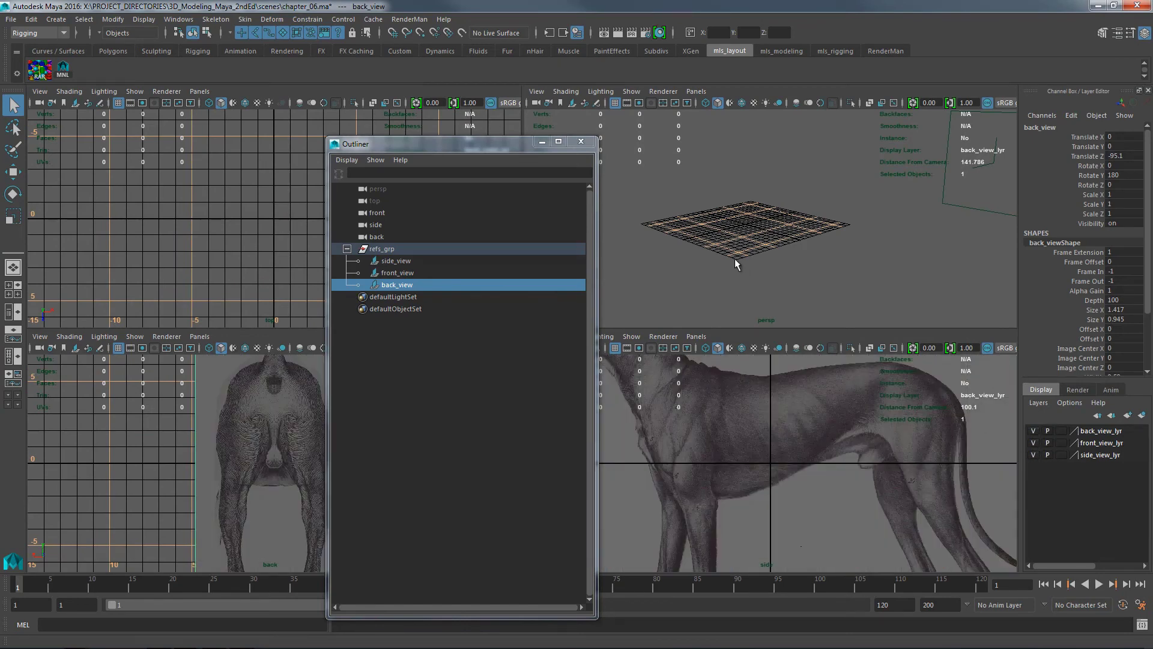
- Select refs_grp and, in the maximized side view, move it up about 12 units in Y to the ground line
left_click(348, 248)
left_click(390, 251)
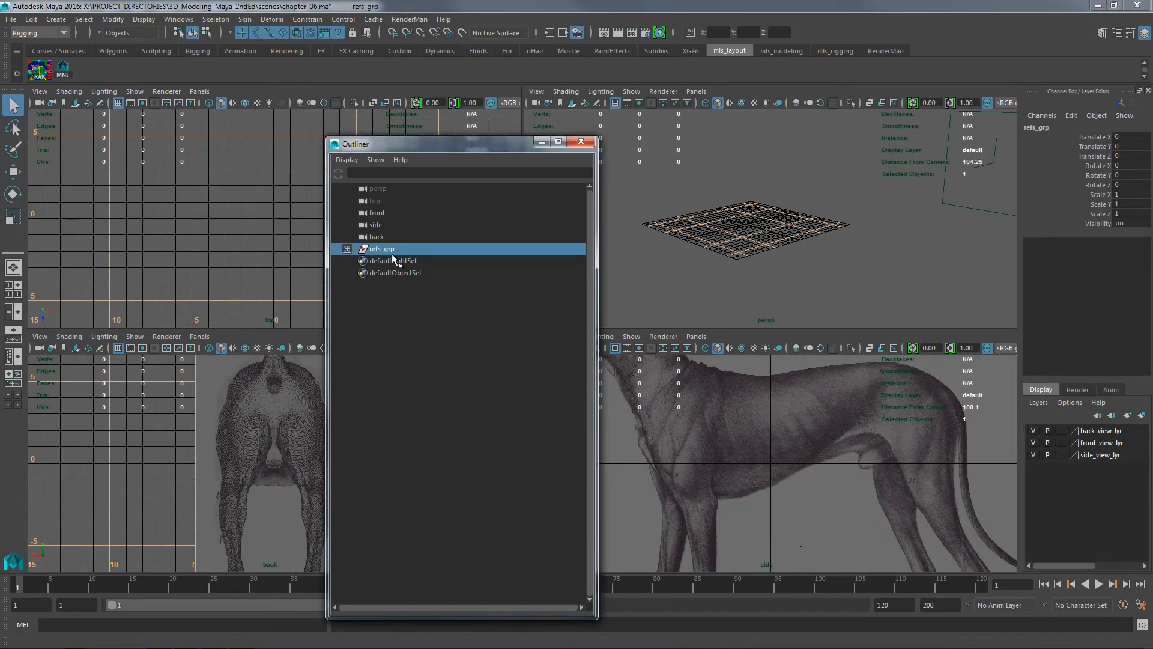
left_click(580, 141)
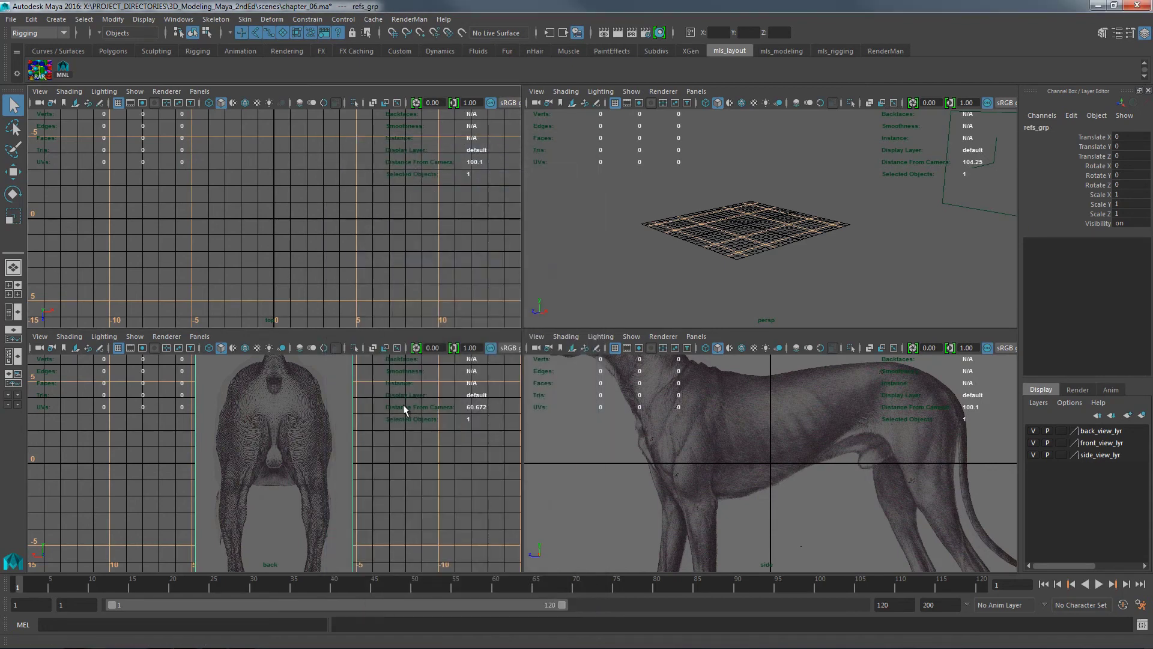
key("space")
scroll(798, 373, "down", 4)
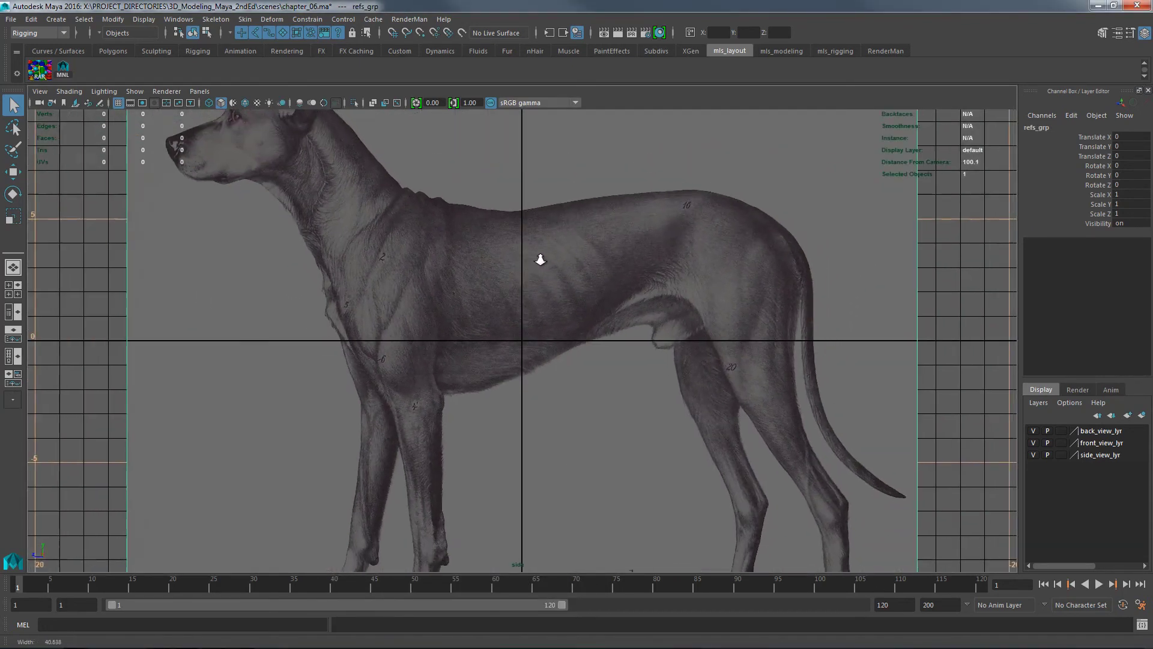
scroll(541, 257, "down", 2)
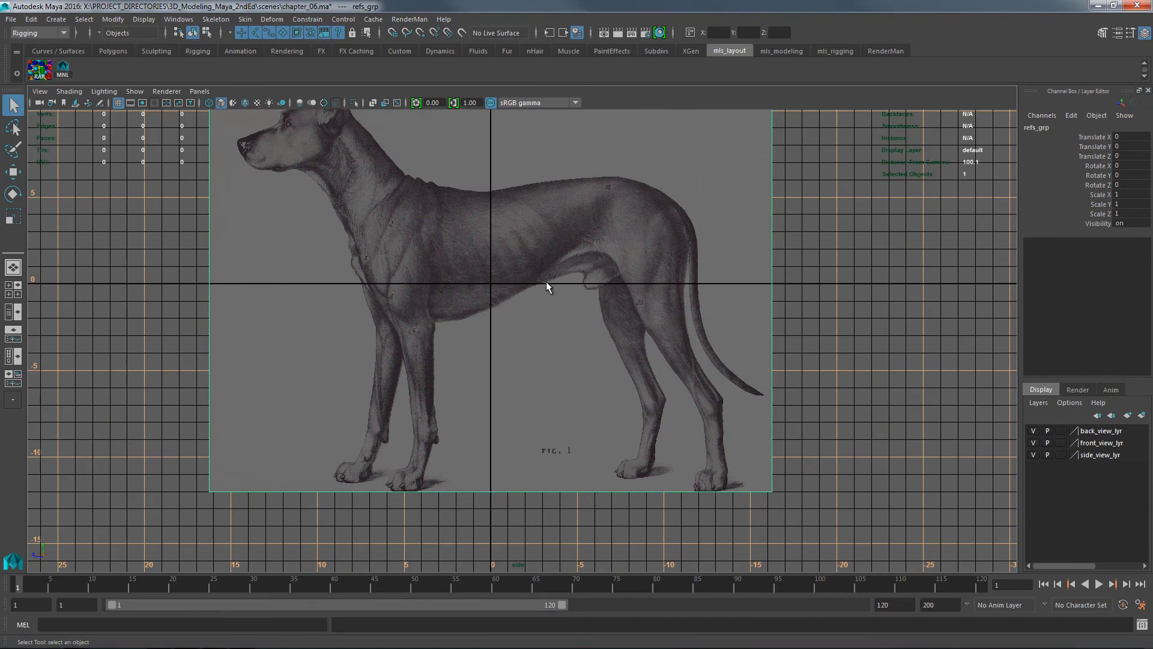
key("w")
left_click_drag(498, 225, 526, 19)
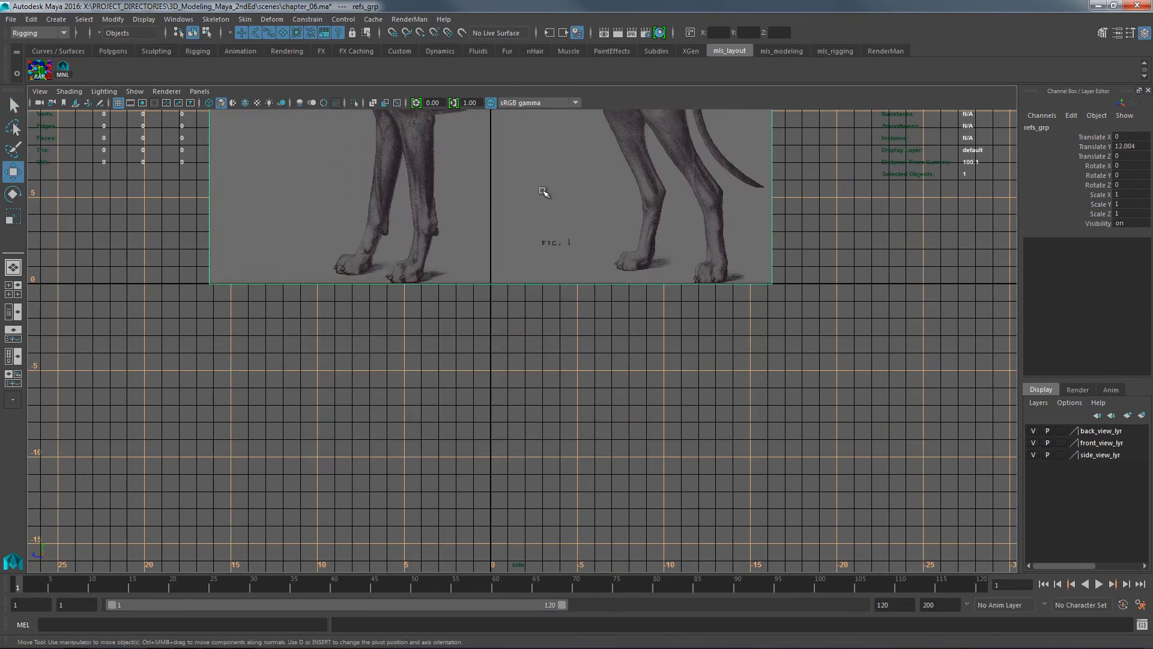
- Inspect the paws against the ground line up close and nudge refs_grp up to a Translate Y of about 12.022
key("f")
scroll(466, 363, "up", 6)
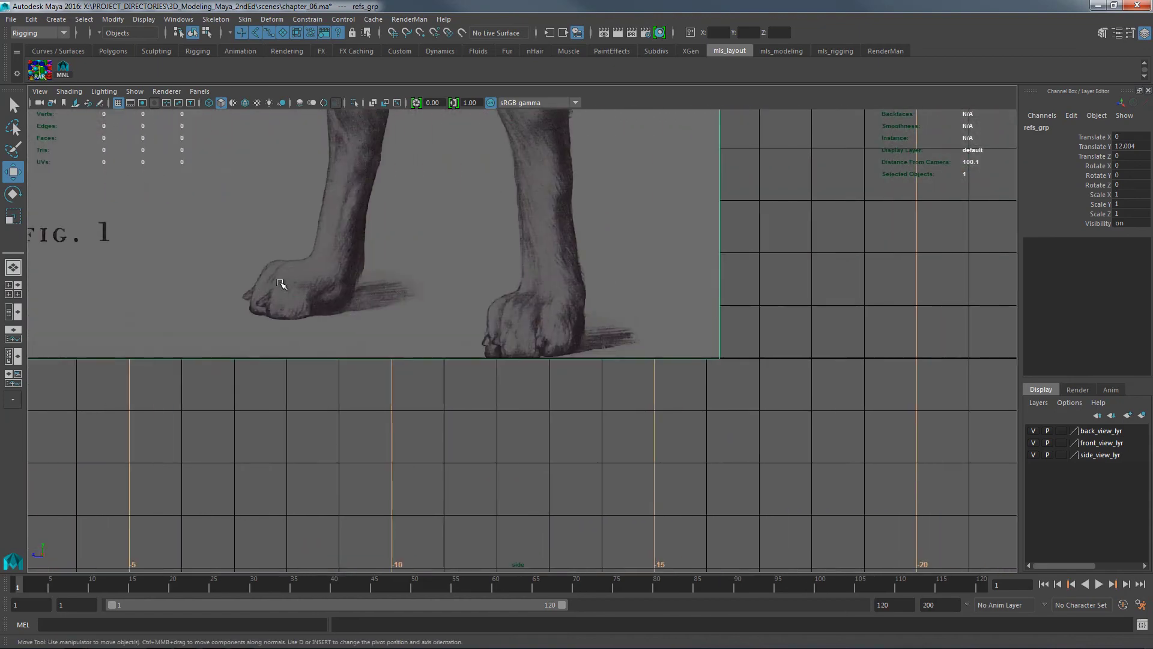
scroll(424, 335, "up", 3)
scroll(816, 329, "up", 2)
left_click_drag(412, 330, 973, 260)
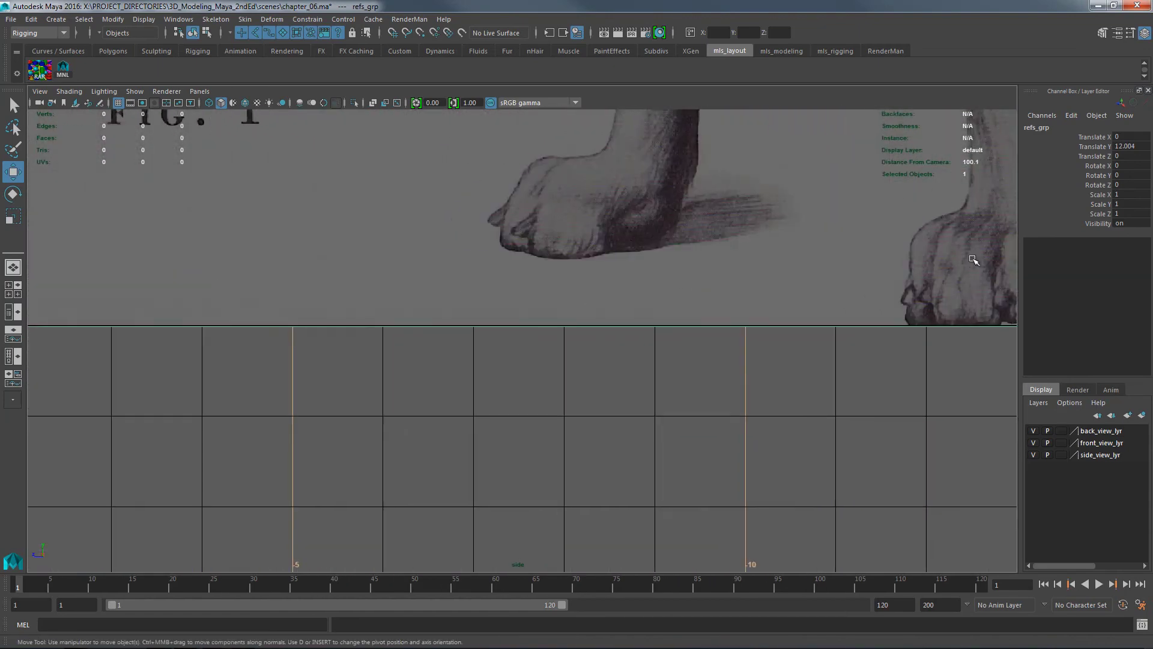
scroll(973, 260, "down", 3)
scroll(703, 399, "up", 3)
scroll(841, 345, "up", 2)
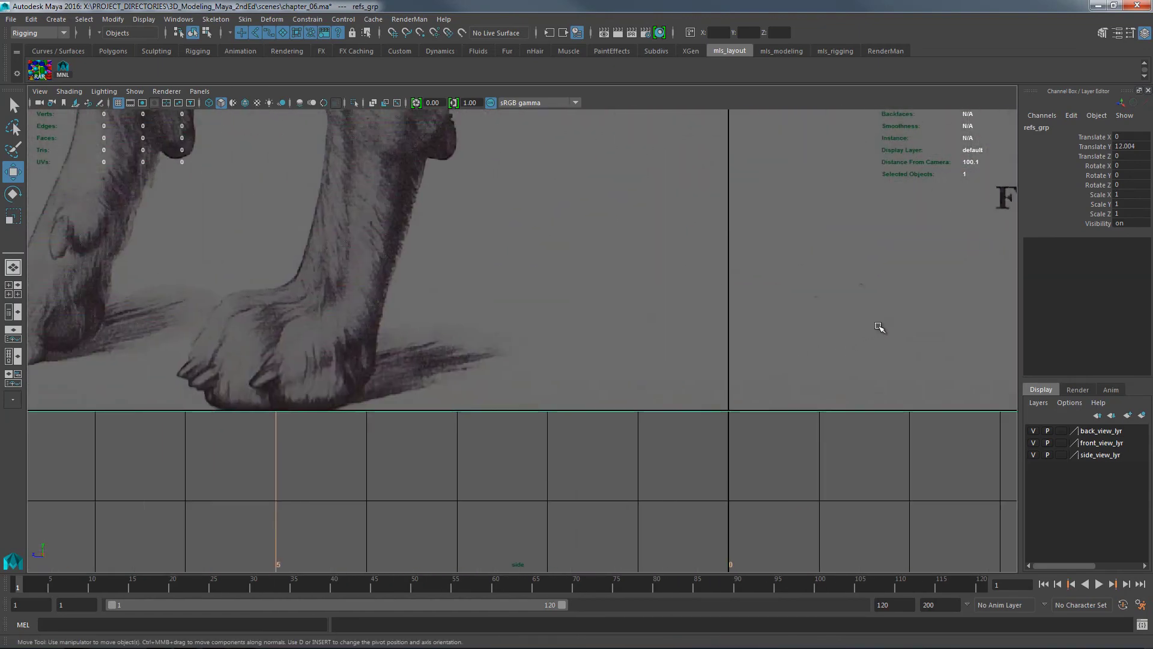
scroll(879, 328, "down", 3)
scroll(631, 296, "down", 2)
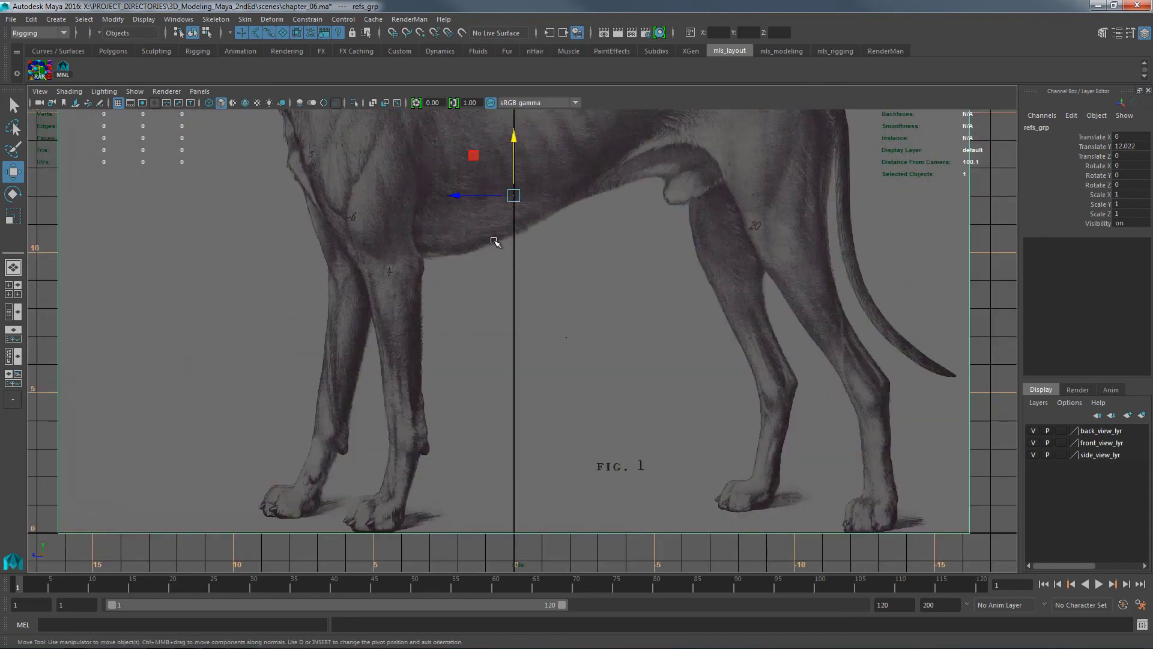
- Move the pivot of refs_grp down to the base of the side image and snap it to the grid origin
key("d")
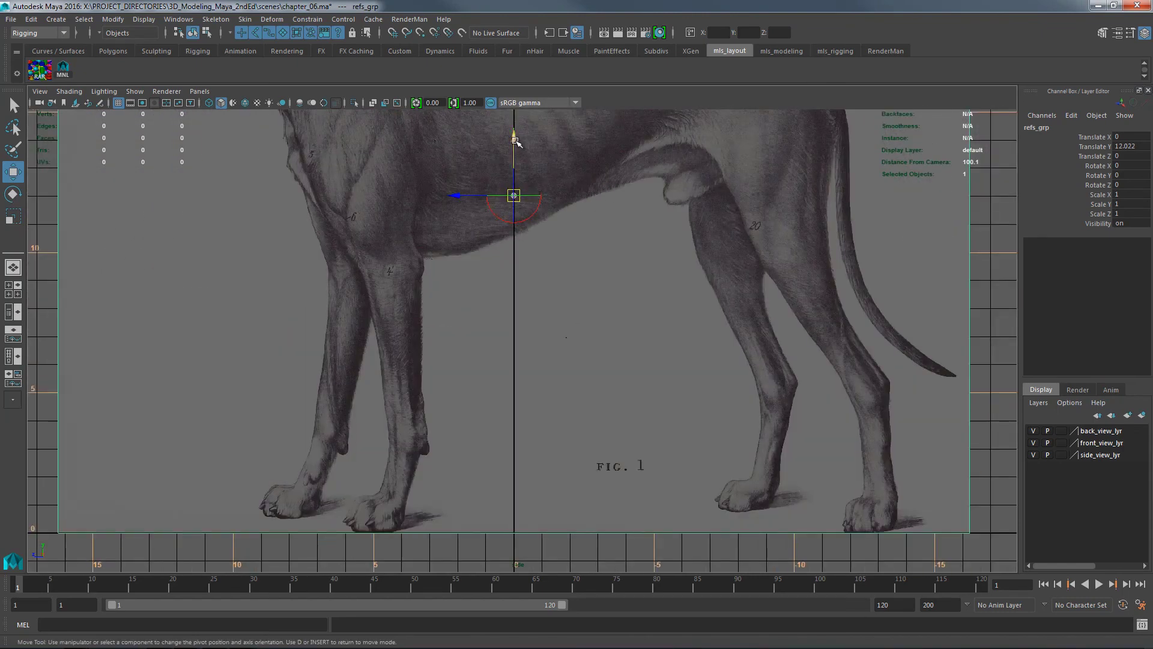
left_click_drag(515, 139, 501, 534)
key("x")
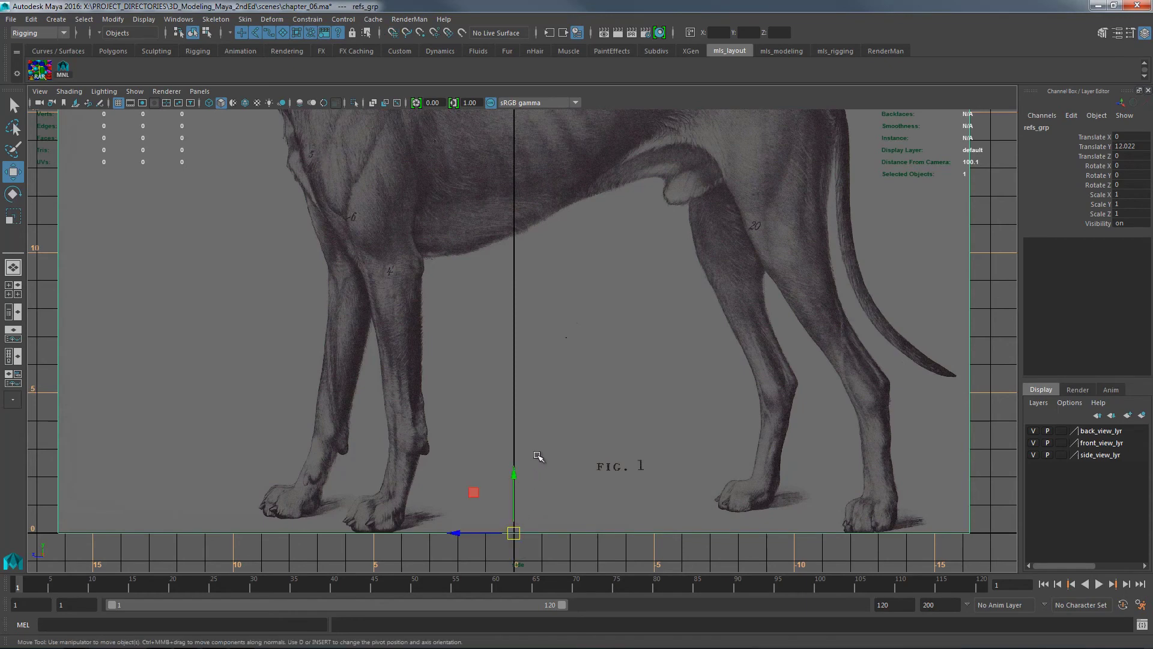
- Lower refs_grp slightly to a Translate Y of about 11.953 to align the paws with the ground line
scroll(534, 458, "up", 5)
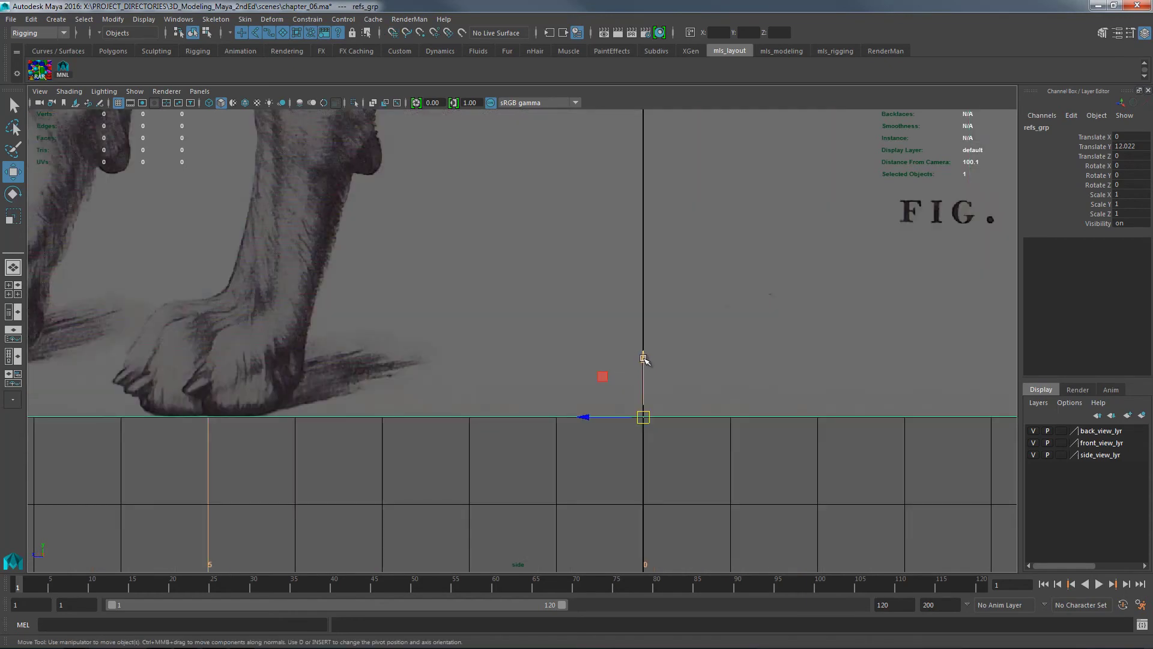
left_click_drag(645, 358, 644, 365)
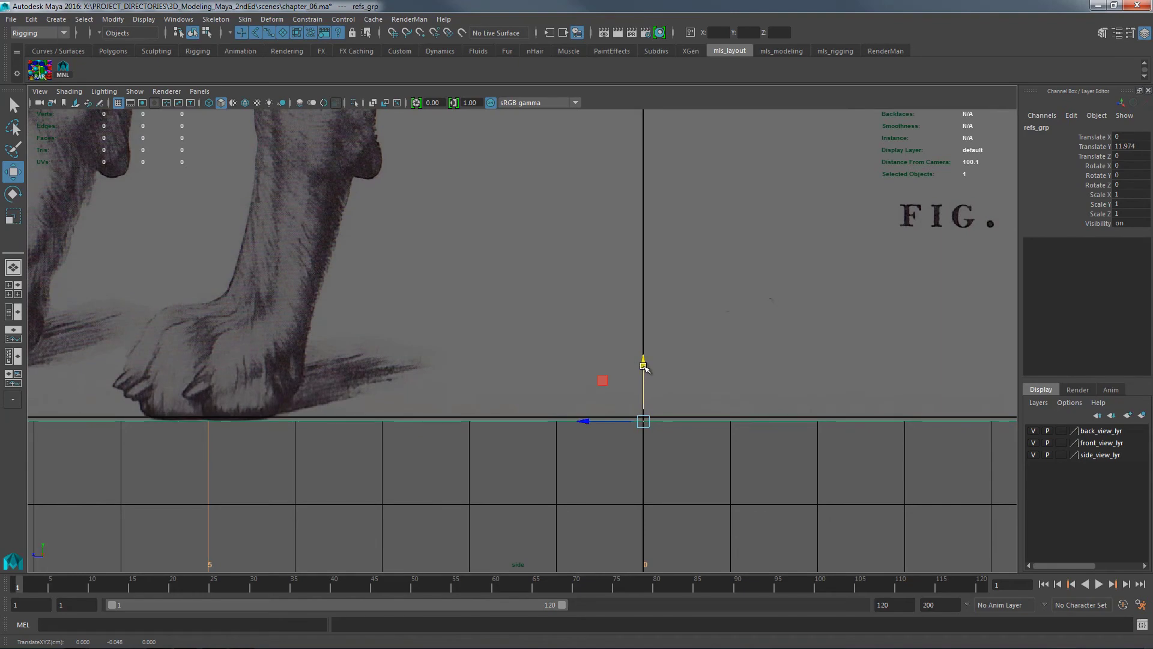
key("ctrl+z")
key("f")
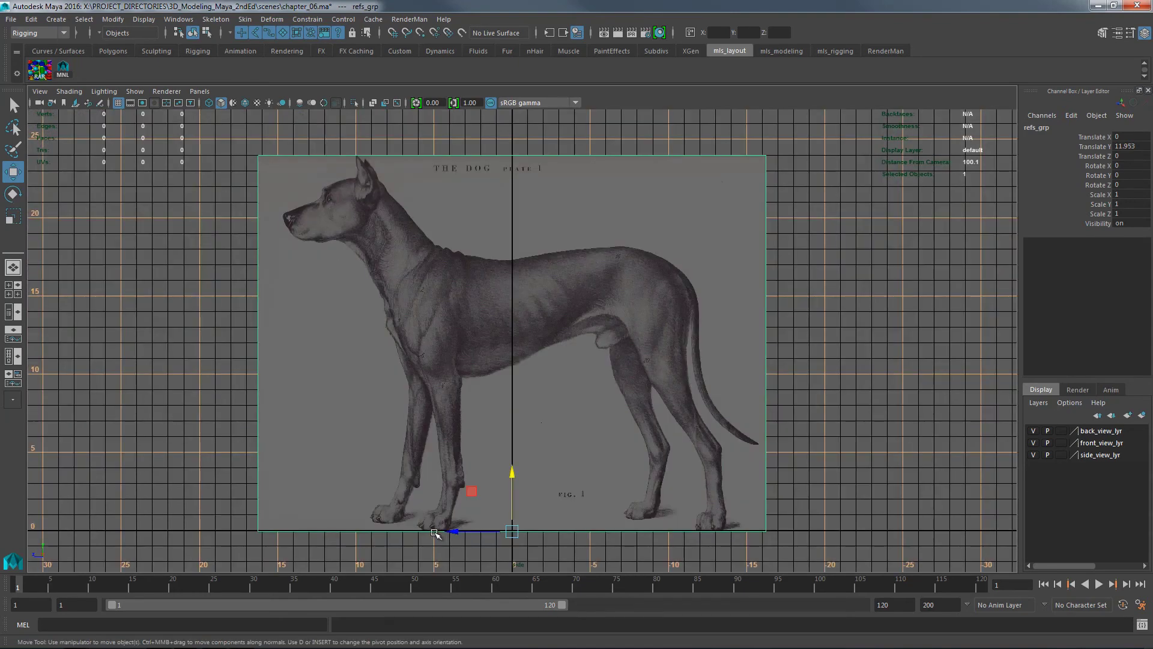
- Try sliding refs_grp along Z in the side view and undo the moves
mouse_move(453, 539)
left_mouse_down()
mouse_move(438, 532)
mouse_move(456, 532)
left_mouse_up()
key("ctrl+z")
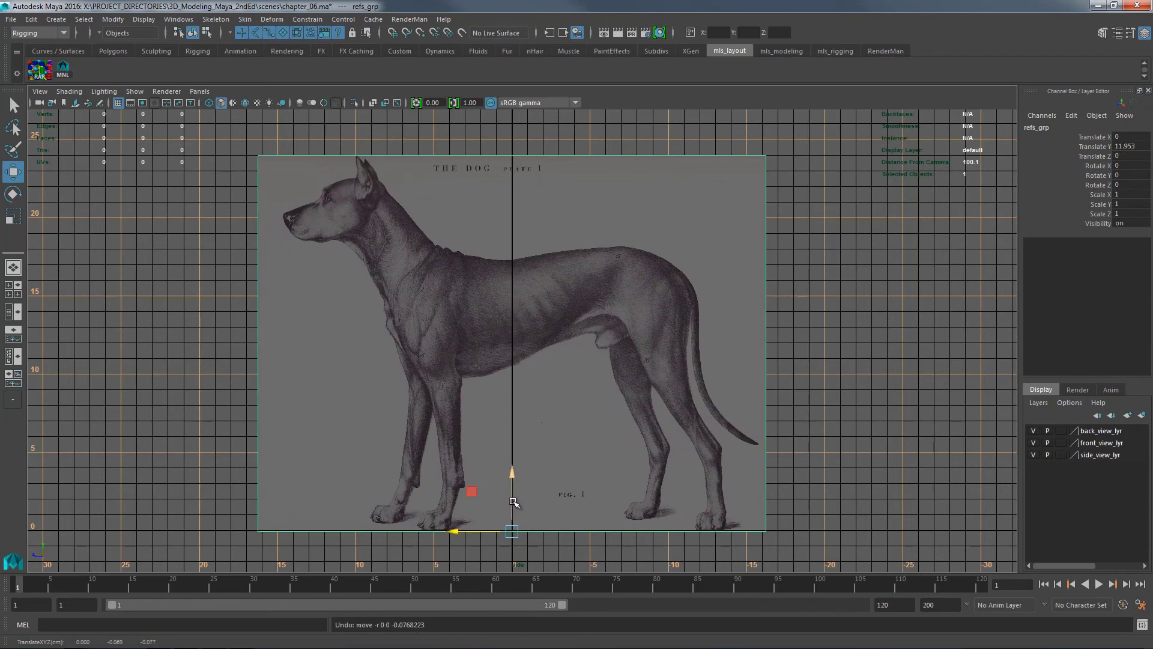
left_click_drag(455, 532, 337, 532)
left_click_drag(397, 496, 338, 477)
key("ctrl+z")
- Examine in the front view whether the dog's head and nose are centred on the vertical grid axis
key("space")
left_click_drag(609, 430, 611, 459)
key("f")
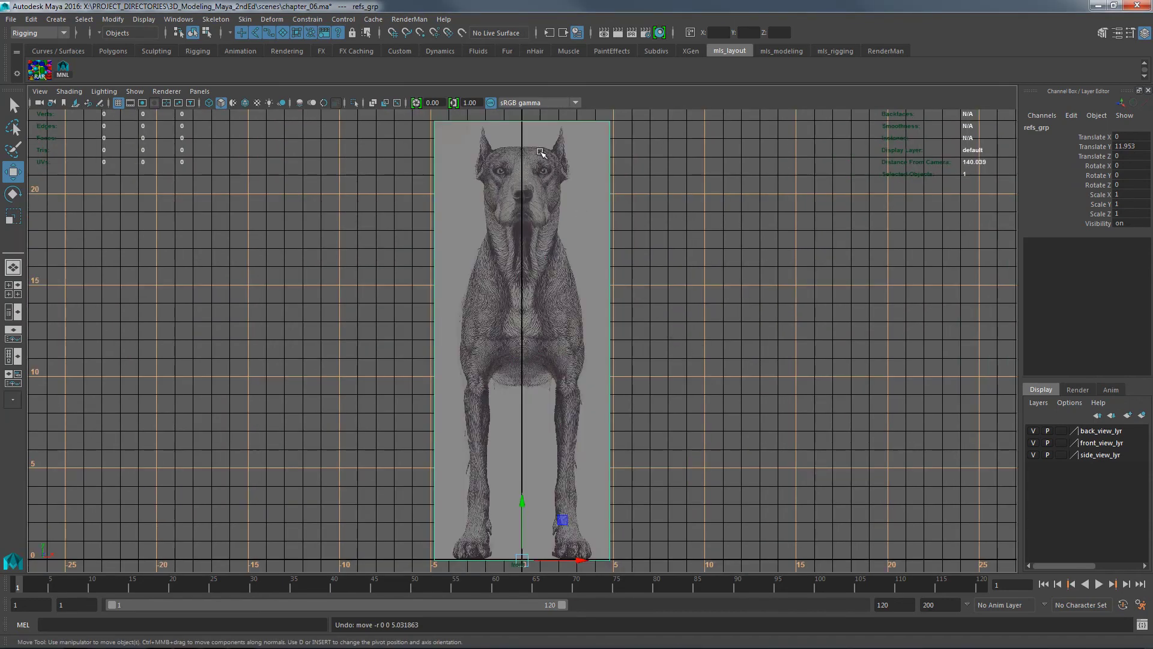
key("ctrl+z")
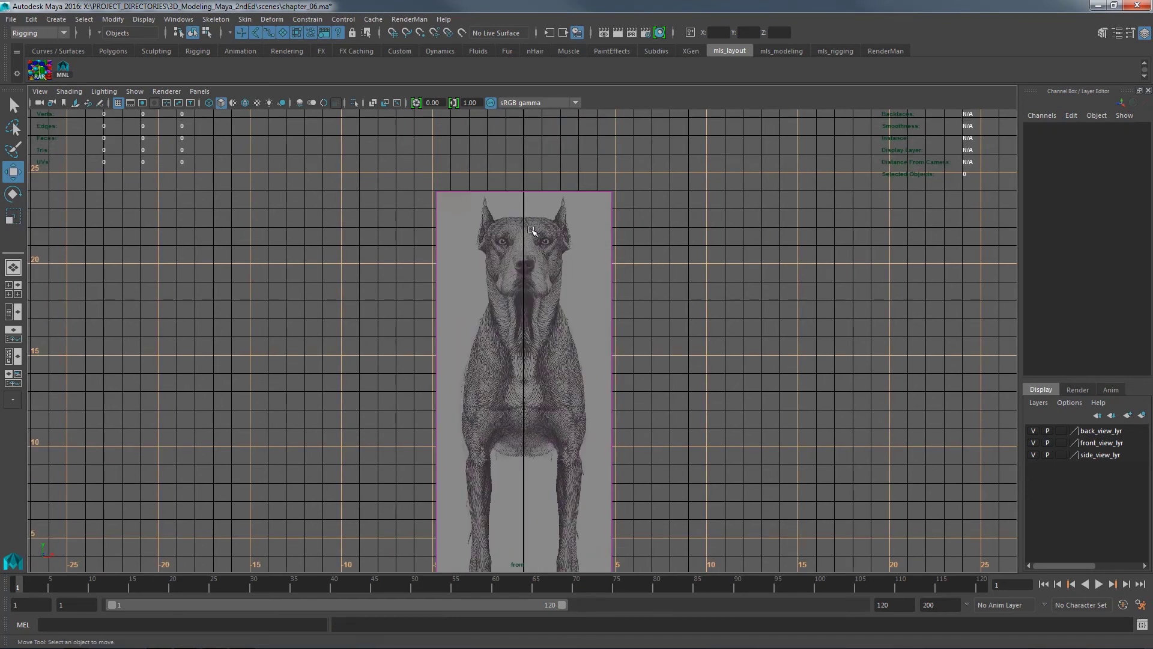
left_click_drag(561, 230, 540, 248)
scroll(539, 249, "up", 10)
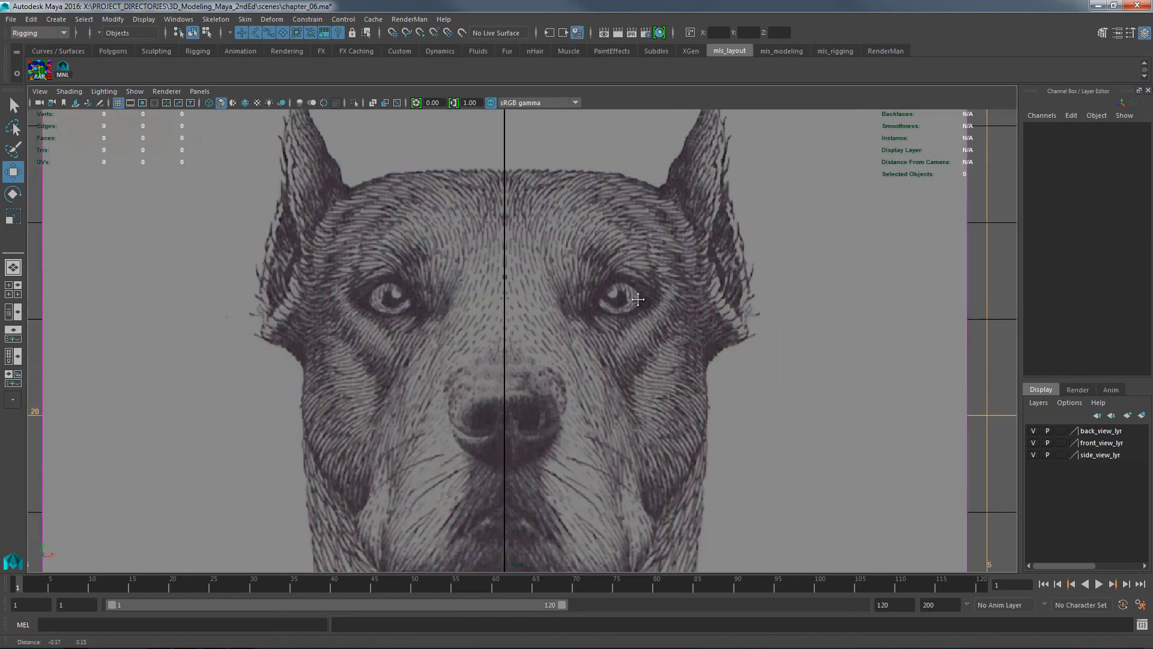
scroll(839, 303, "up", 2)
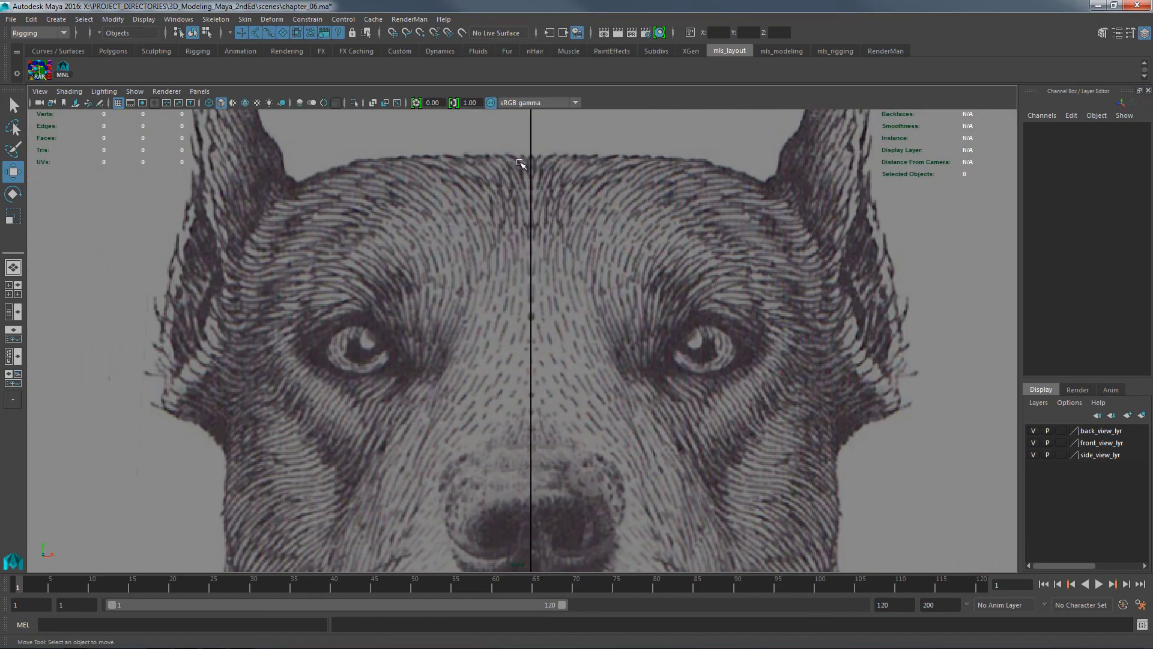
left_click_drag(542, 288, 543, 216)
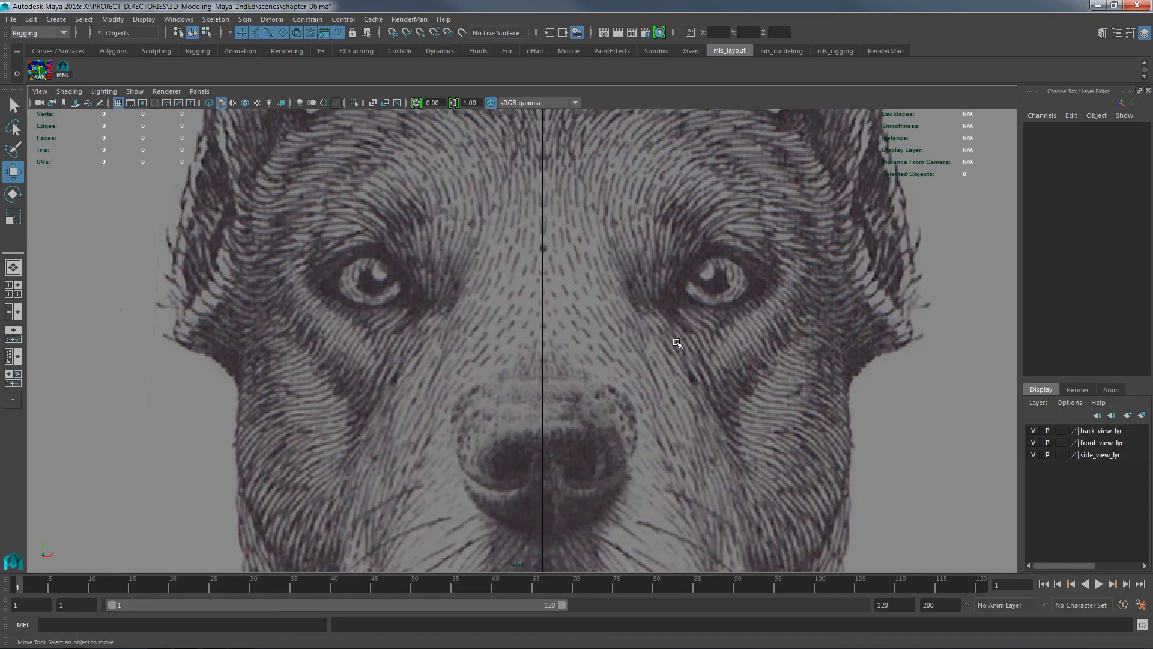
scroll(677, 343, "down", 5)
- Select the back_view image plane in the back view, show its attributes and lower its Alpha Gain to 0.570
key("space")
left_click_drag(596, 323, 543, 341)
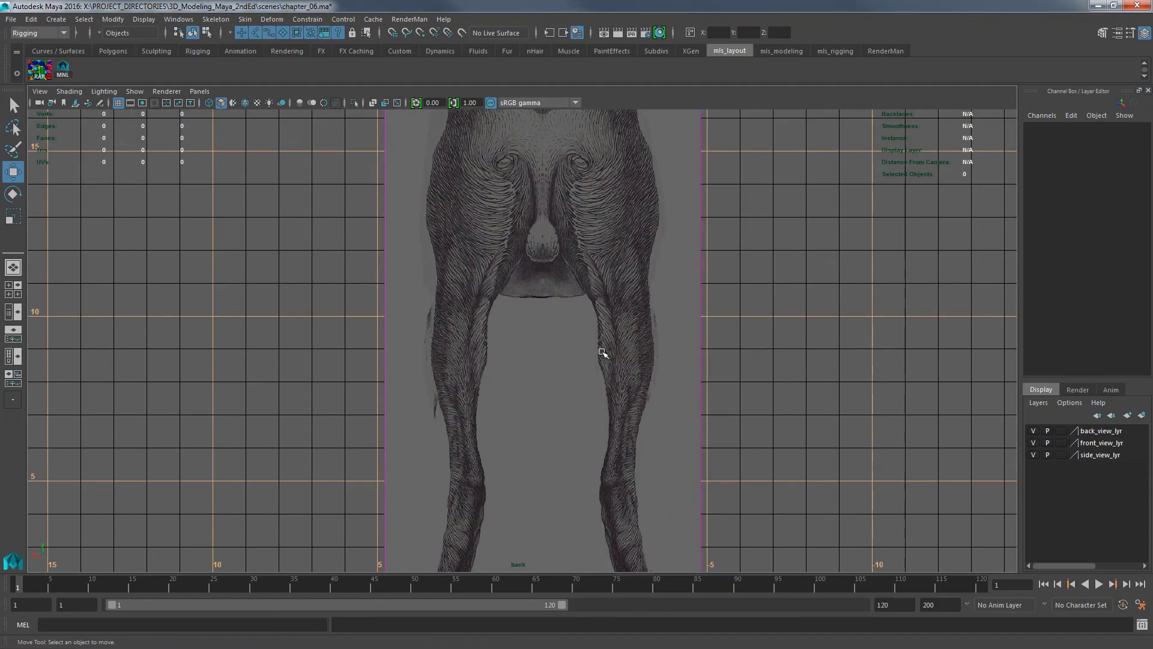
scroll(533, 368, "down", 2)
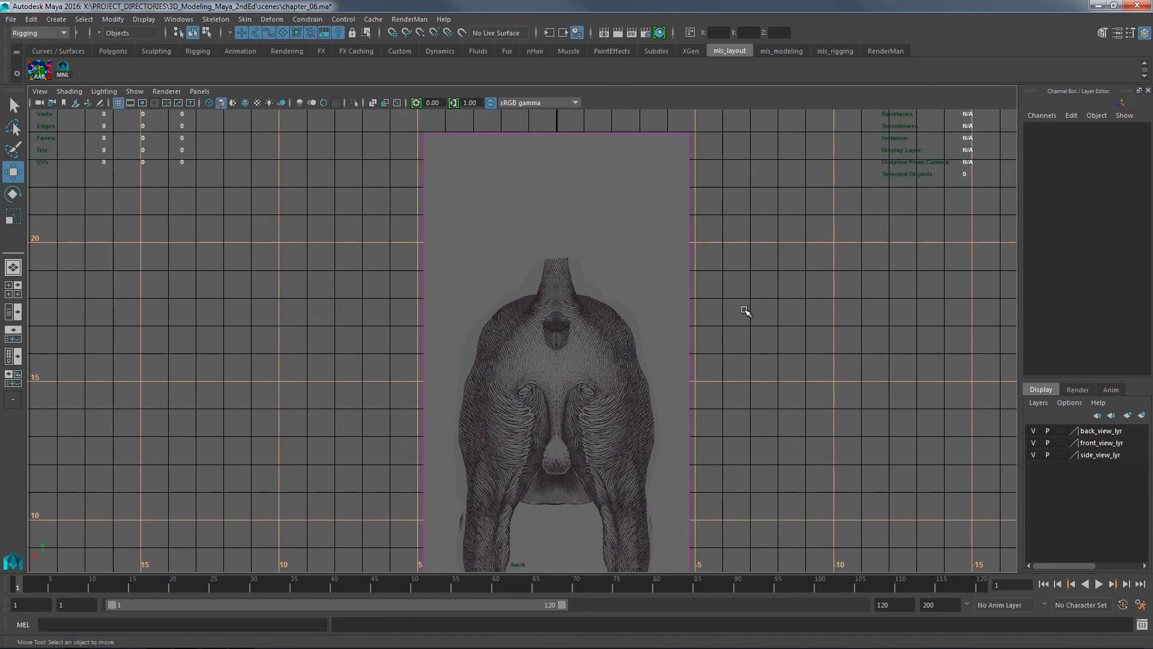
left_click(684, 349)
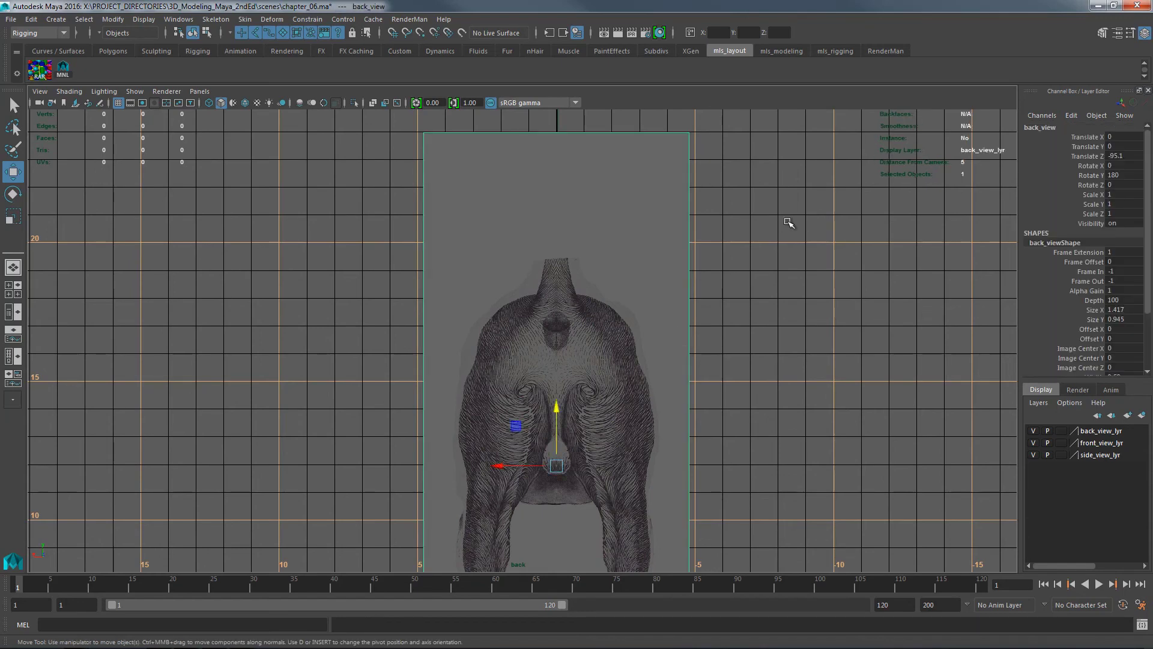
left_click(1103, 33)
left_click(1102, 33)
left_click(1117, 33)
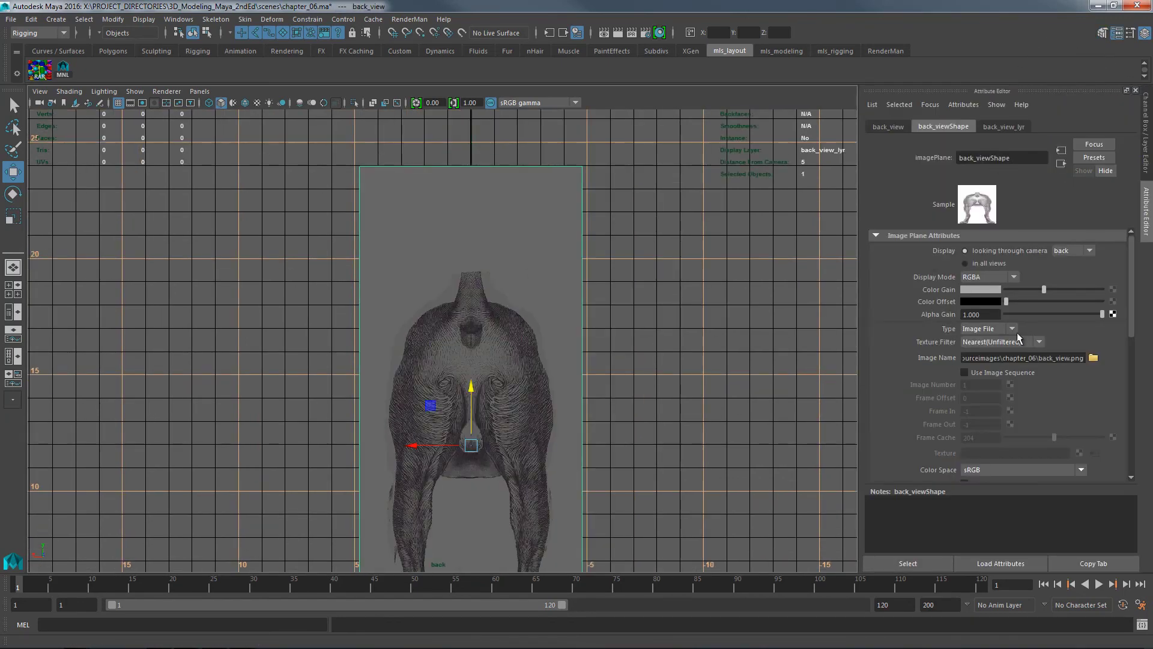
left_click(1060, 314)
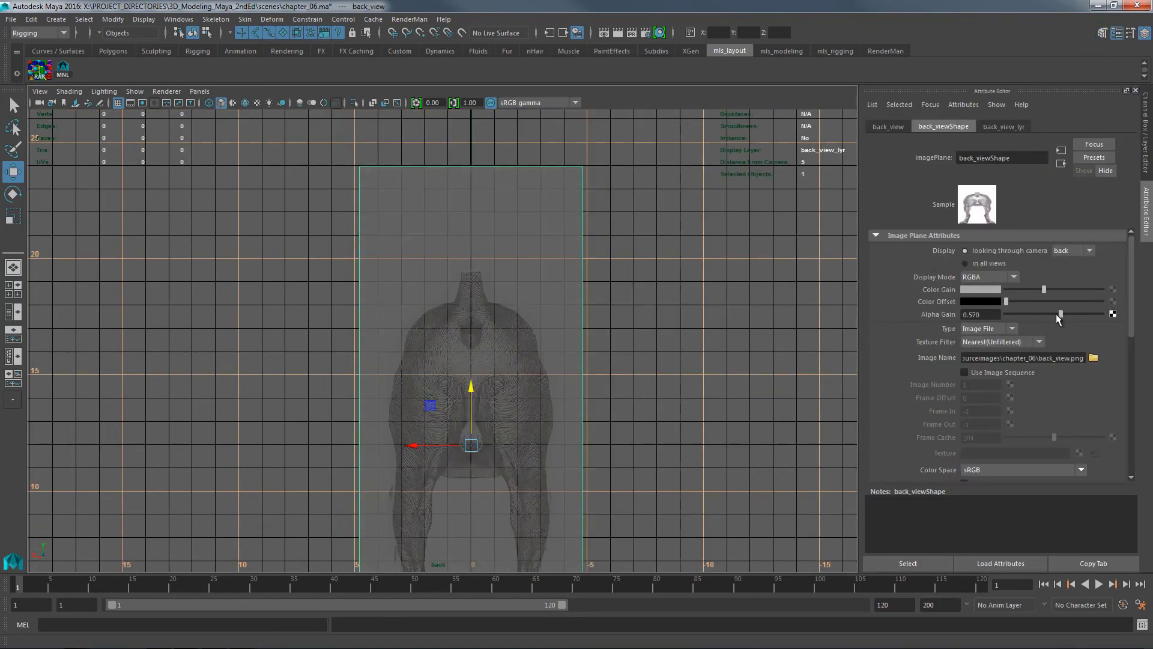
- Restore the back_view Alpha Gain to 1.000 and change its Image Center Z to about 99.92 so the grid overlays the image
left_click_drag(1072, 319, 1115, 448)
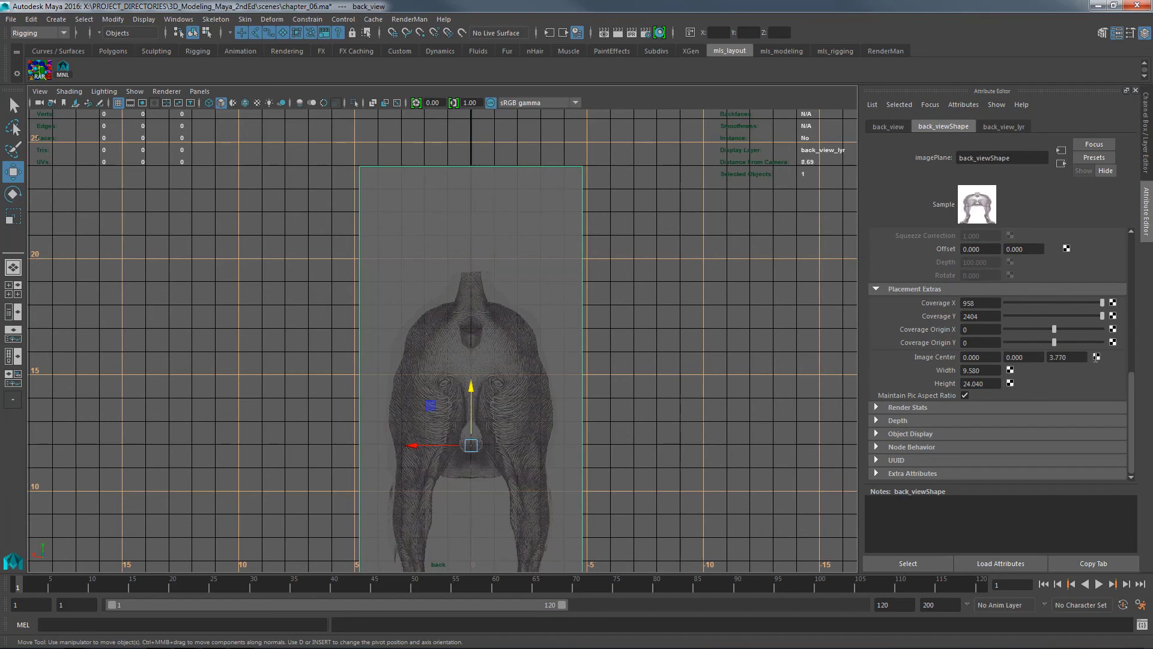
left_click_drag(1109, 361, 1065, 357)
left_click_drag(1065, 357, 1118, 355)
key("space")
left_click(739, 399)
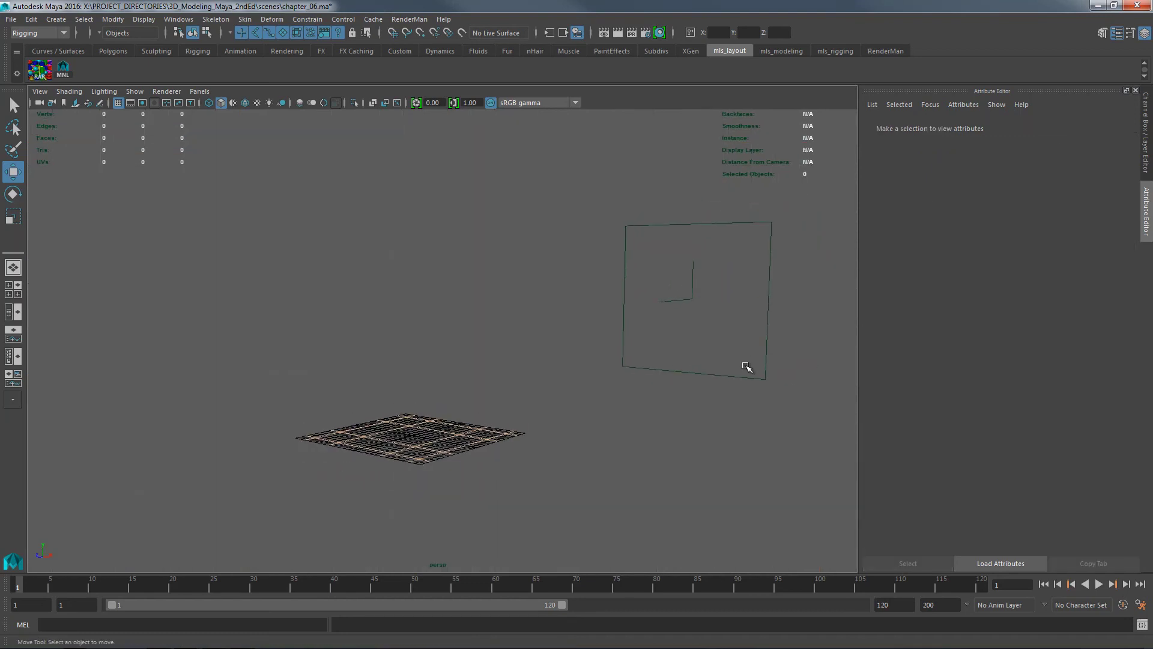
left_click_drag(746, 365, 715, 350)
key("space")
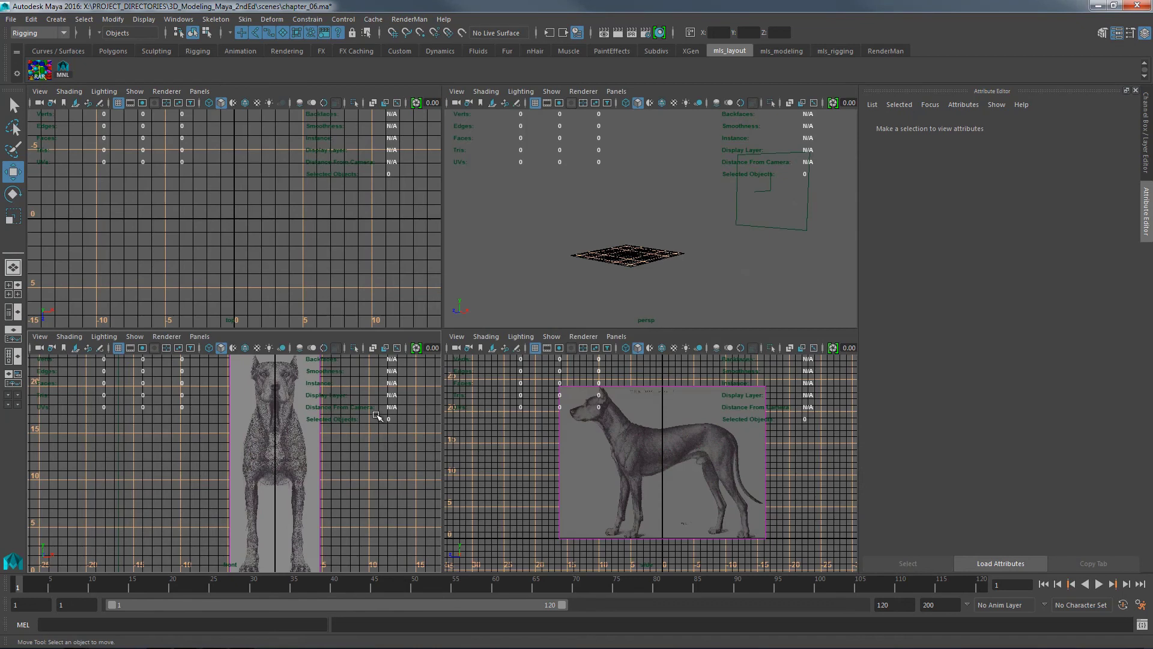
- Select the front_view image plane, set its Image Center Z to about -0.360 and check the grid overlay in the front view
left_click(296, 402)
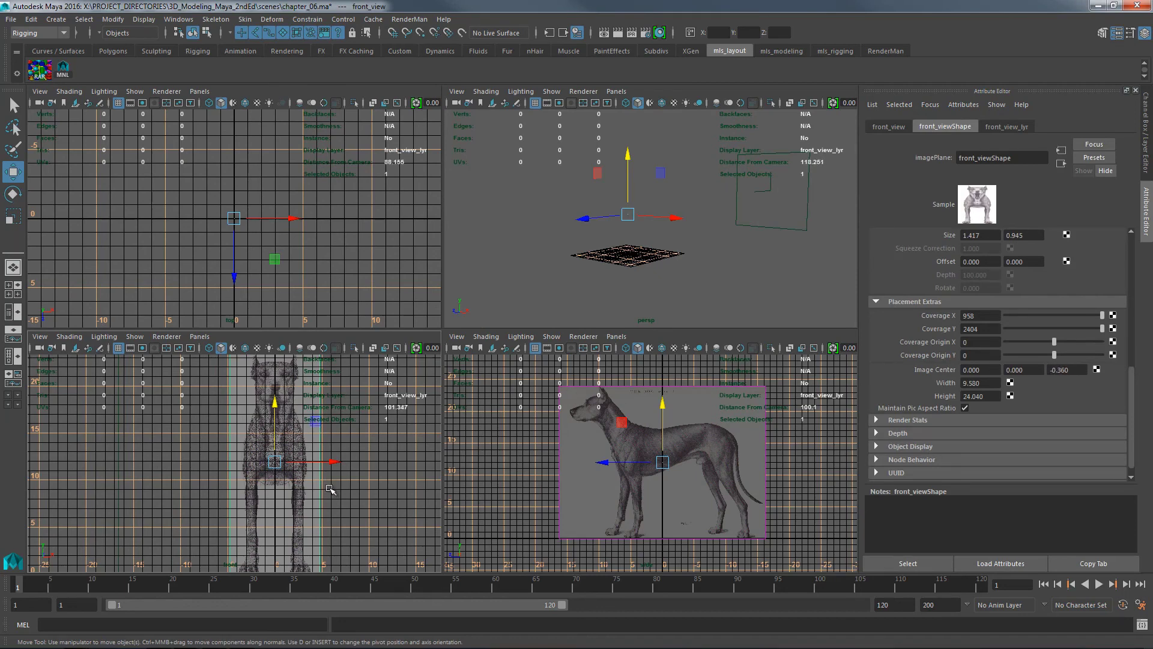
left_click(338, 461)
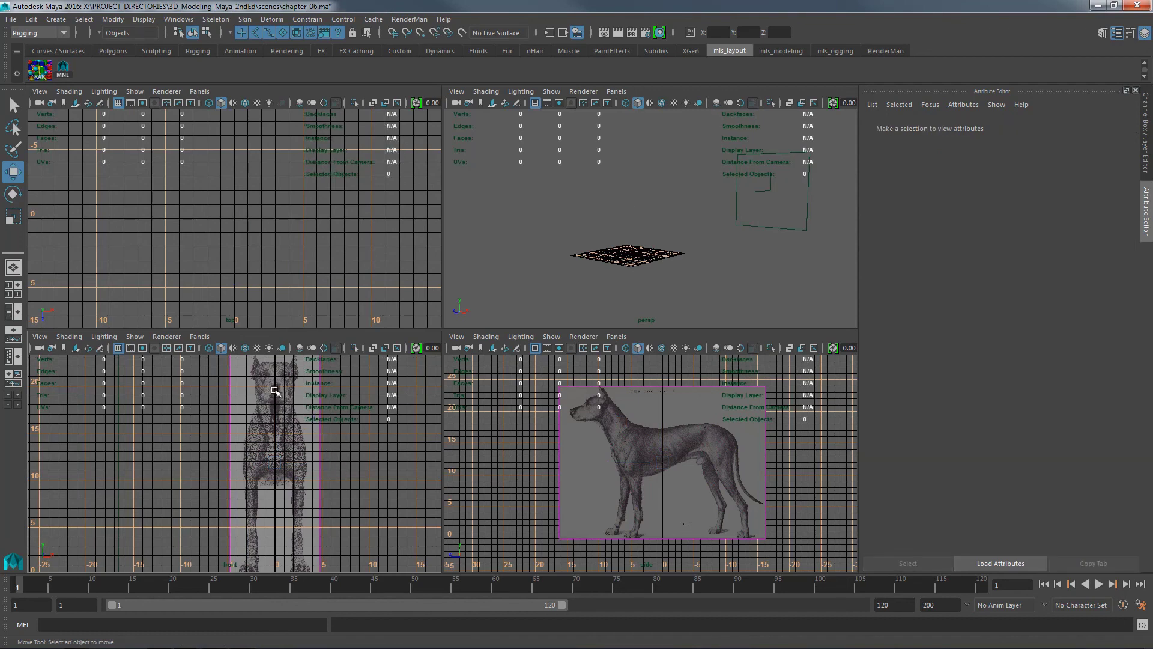
key("space")
scroll(688, 289, "down", 1)
scroll(687, 289, "up", 2)
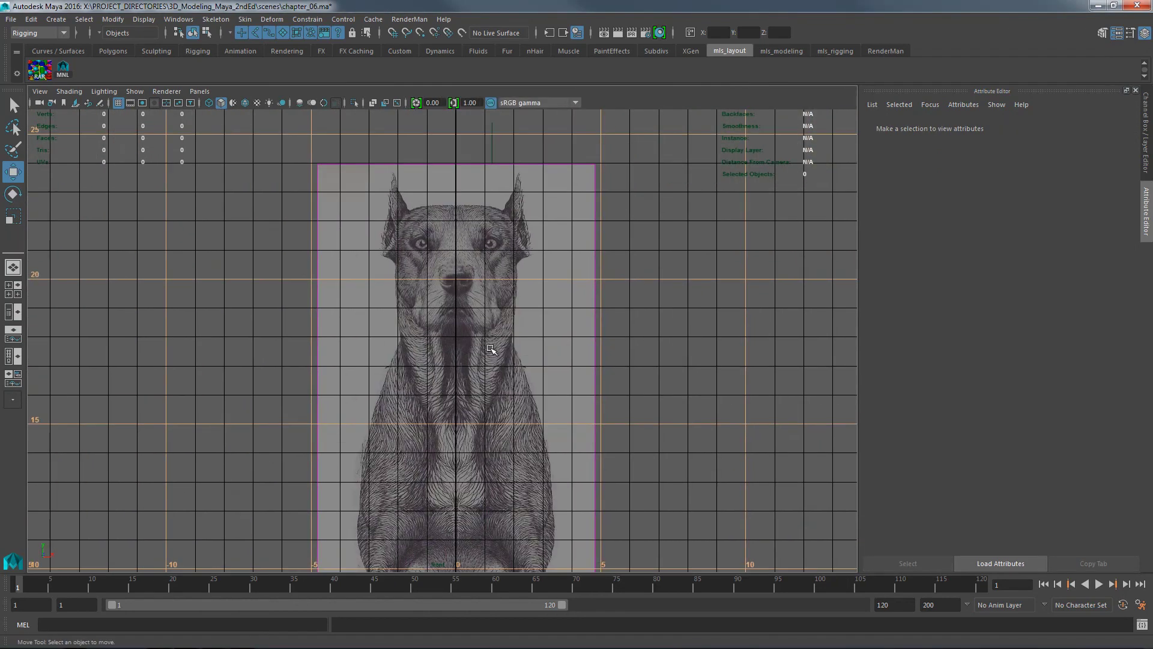
- Reselect the back_view image plane in the back view and adjust its Image Center Z to about 99.620
key("space")
left_click_drag(643, 324, 592, 344)
key("ctrl+z")
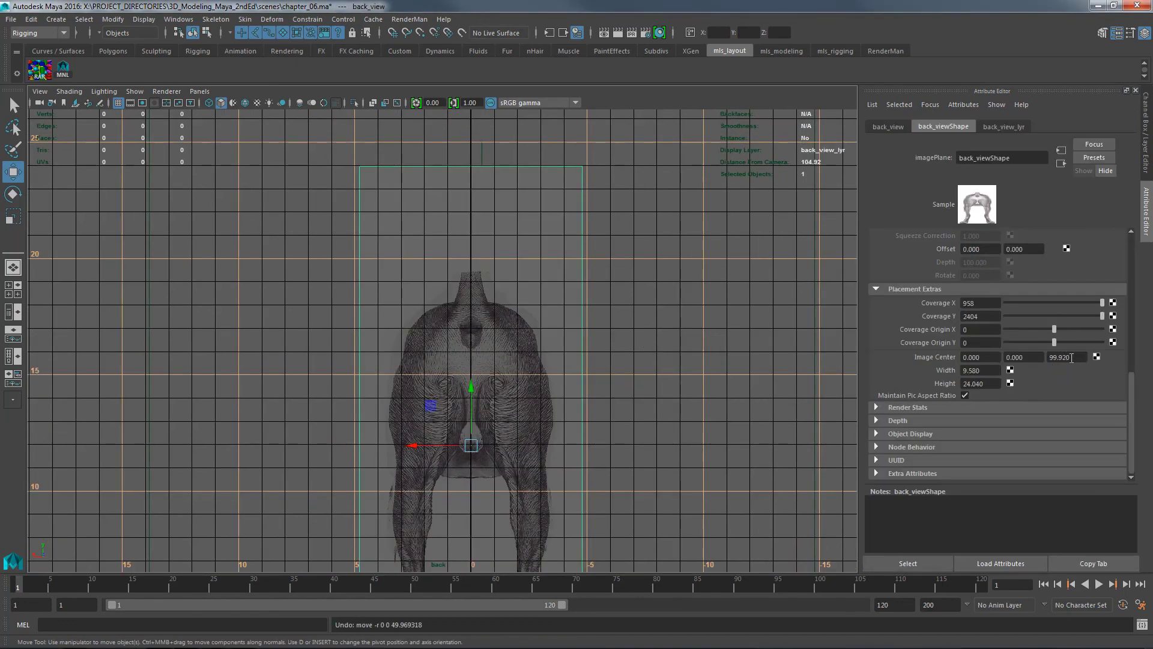
left_click_drag(1041, 353, 1045, 352)
left_click(723, 329)
- Select the side_view image plane in the side view and set its Image Center X to about -2.300 so the grid overlays it
key("space")
left_click_drag(723, 340, 769, 330)
left_click(665, 356)
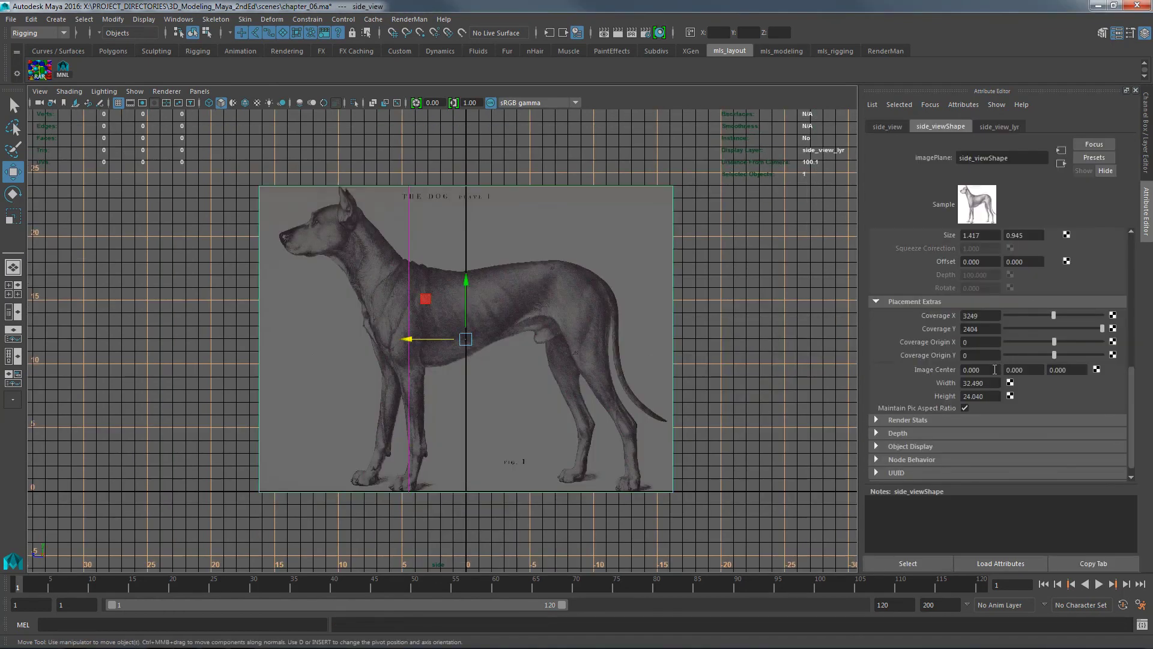
left_click_drag(995, 369, 981, 370)
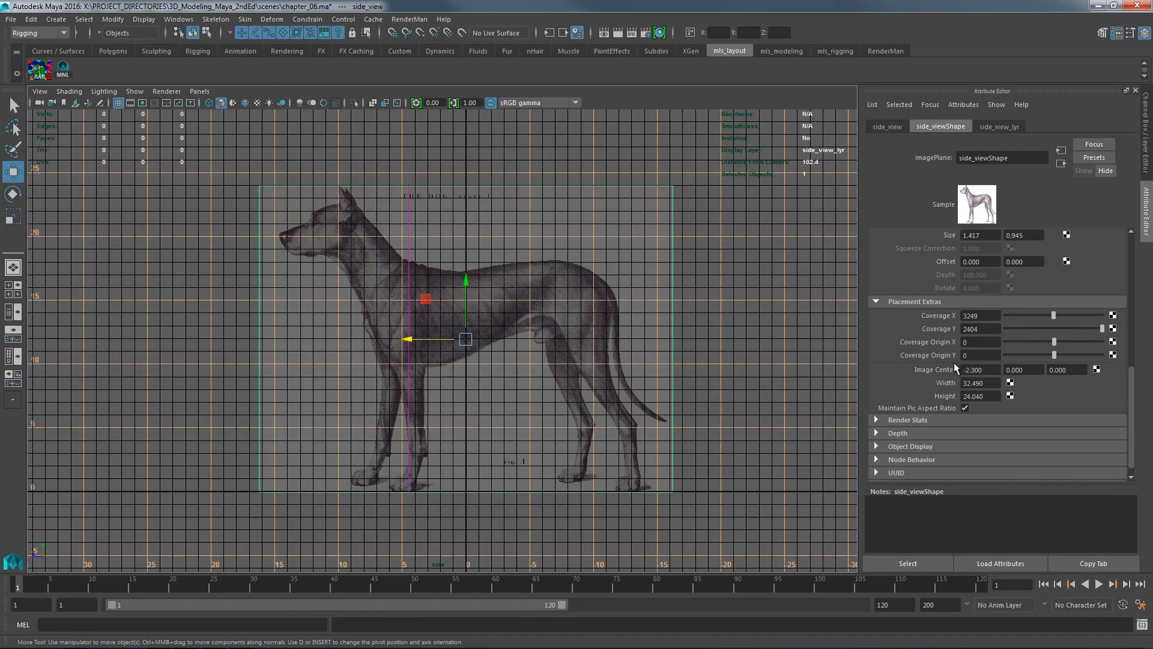
scroll(674, 314, "up", 3)
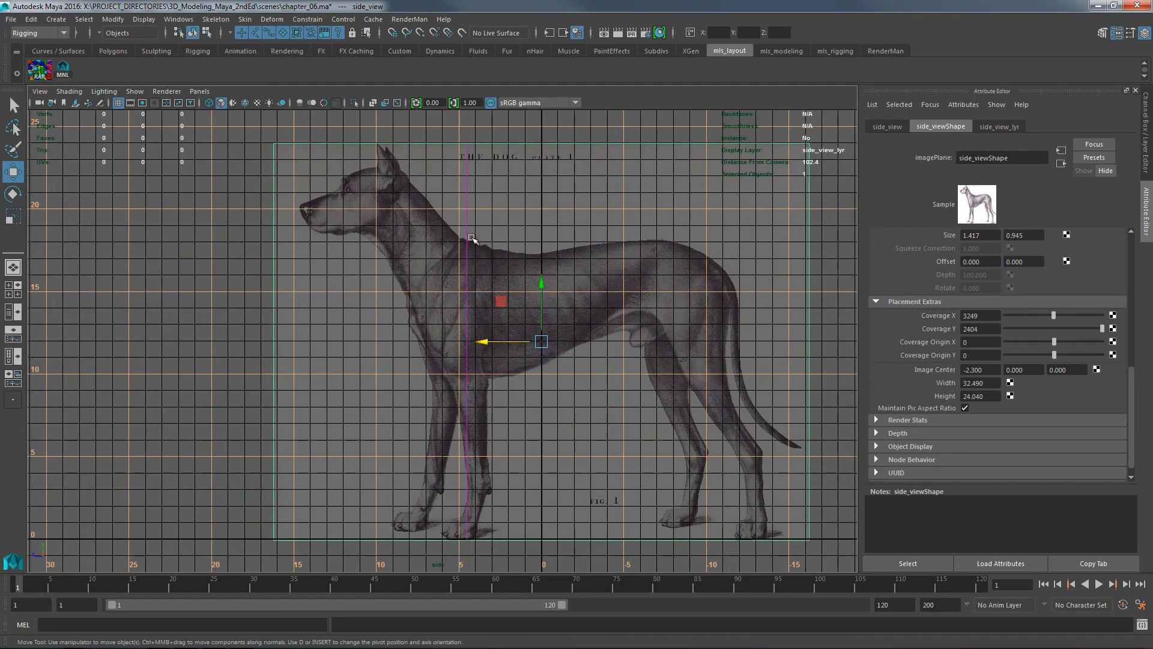
scroll(705, 309, "down", 1)
- Select the back_view image plane in the perspective view and limit its display to looking through the back camera
left_click_drag(824, 339, 839, 330)
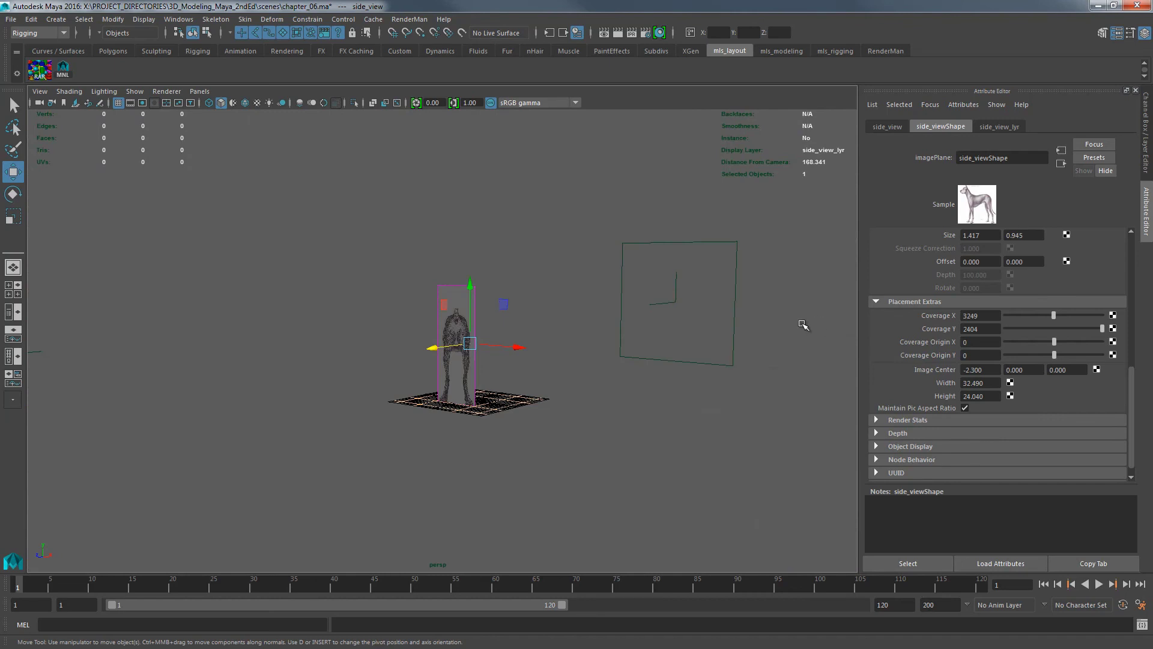
left_click(802, 379)
left_click_drag(802, 379, 497, 297)
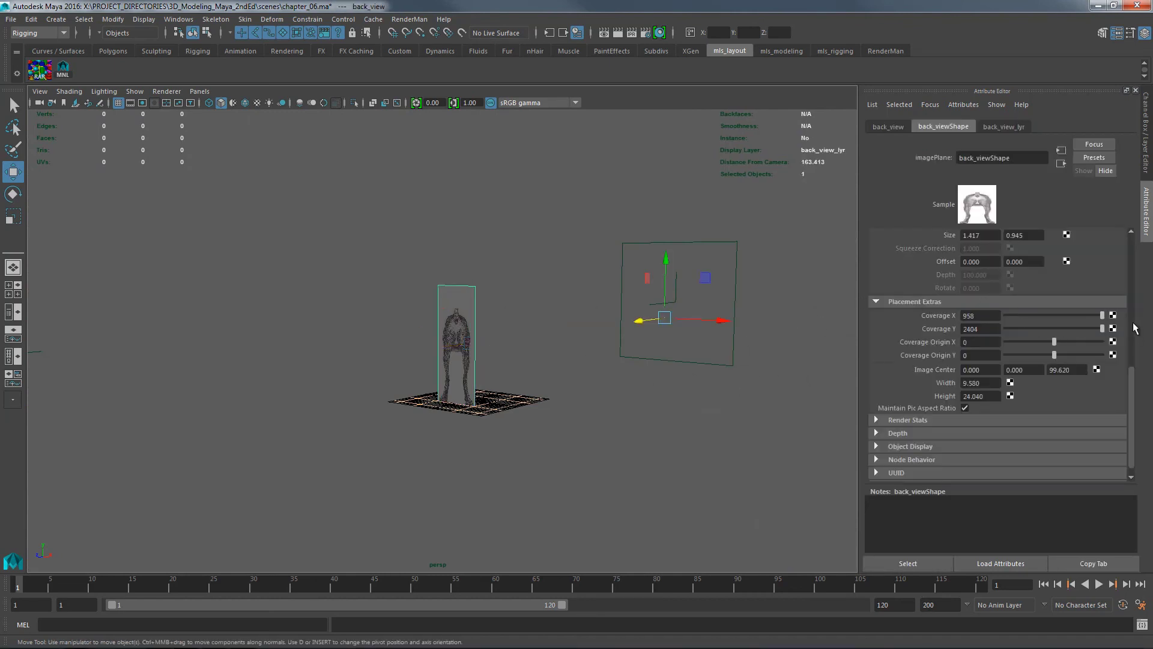
scroll(1135, 327, "up", 5)
left_click(978, 251)
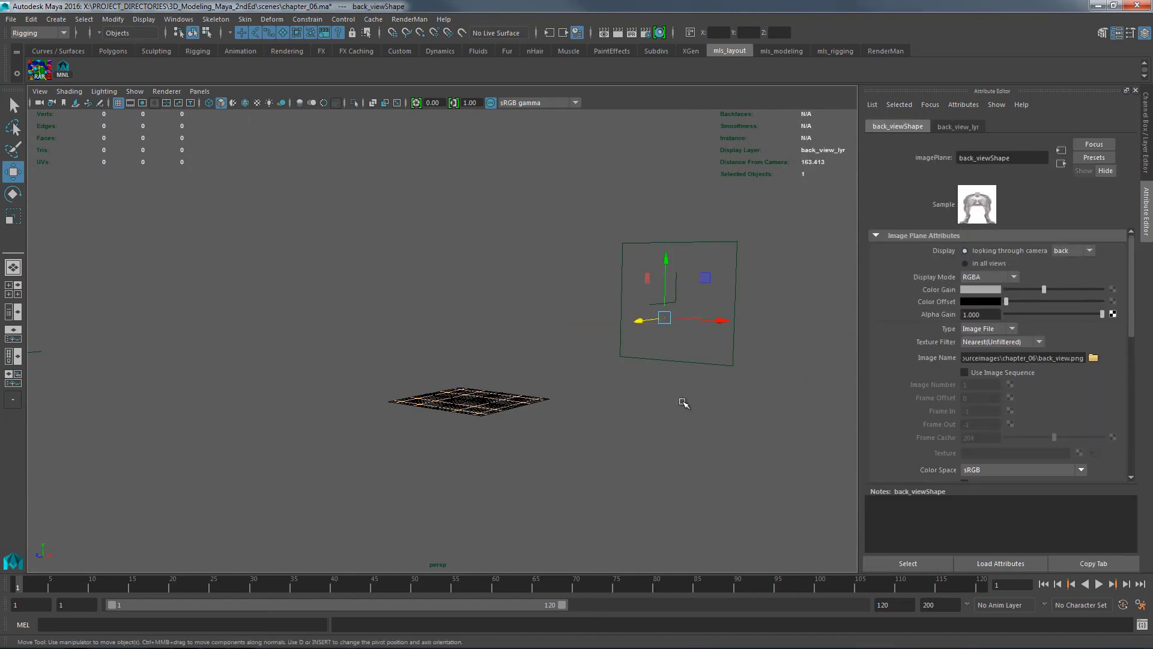
- Select the front, side and back cameras in the Outliner, hide them and close the Outliner
left_click(683, 403)
left_click(695, 361)
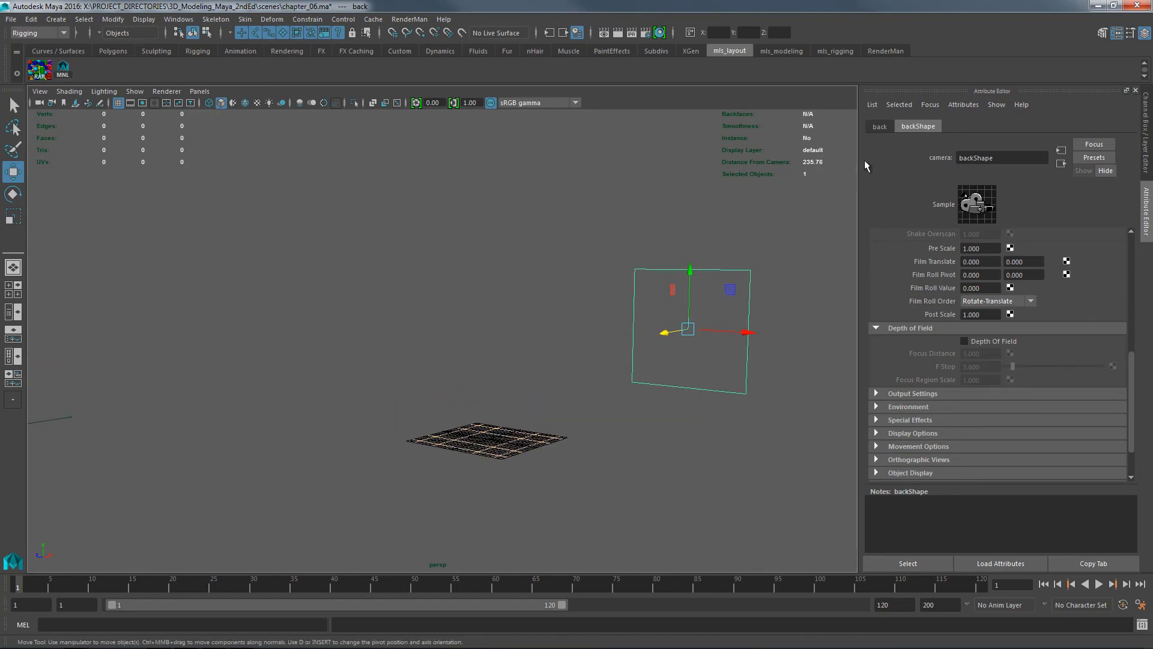
left_click(881, 126)
left_click(908, 125)
key("shift+o")
left_click_drag(383, 236, 383, 211)
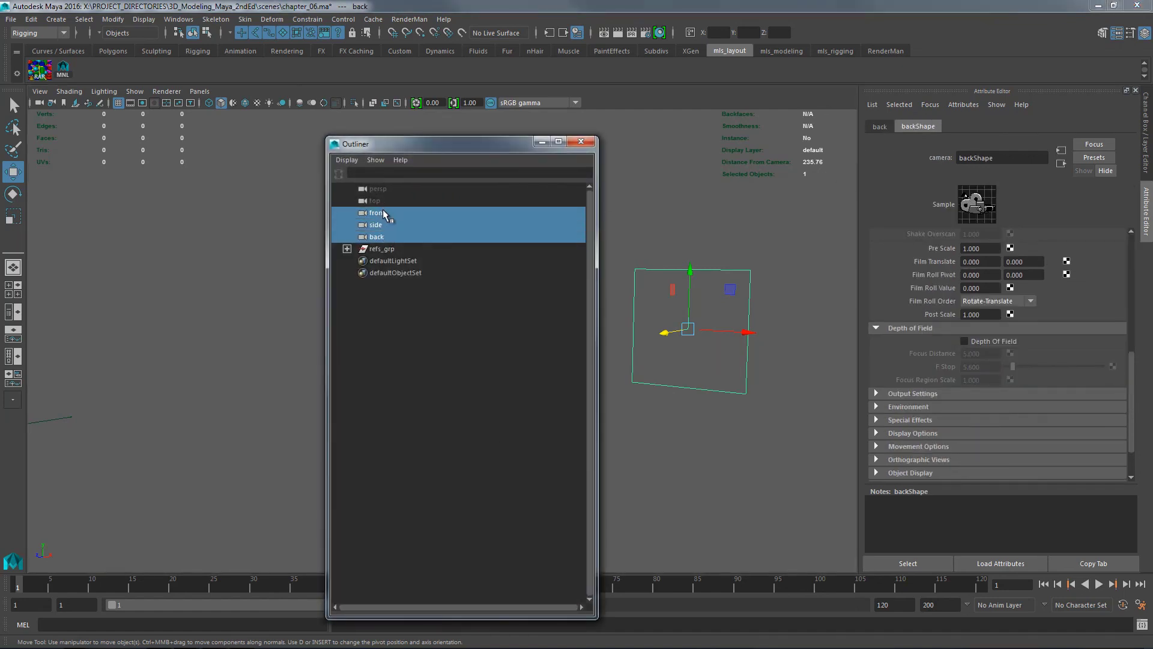
key("ctrl+h")
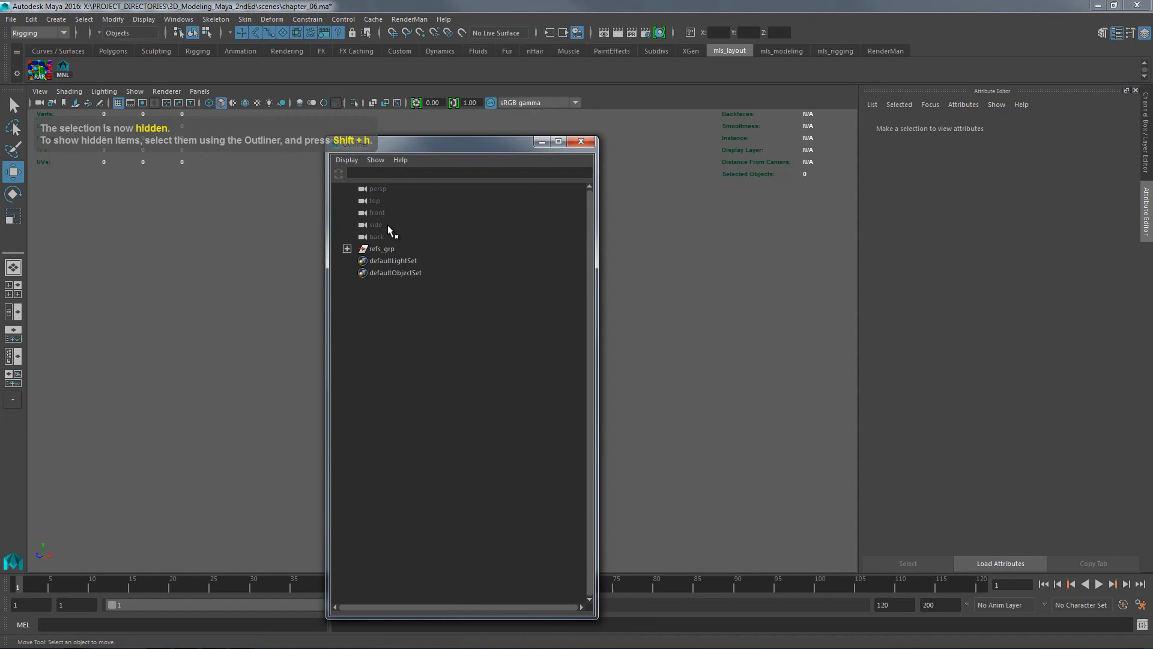
left_click(588, 144)
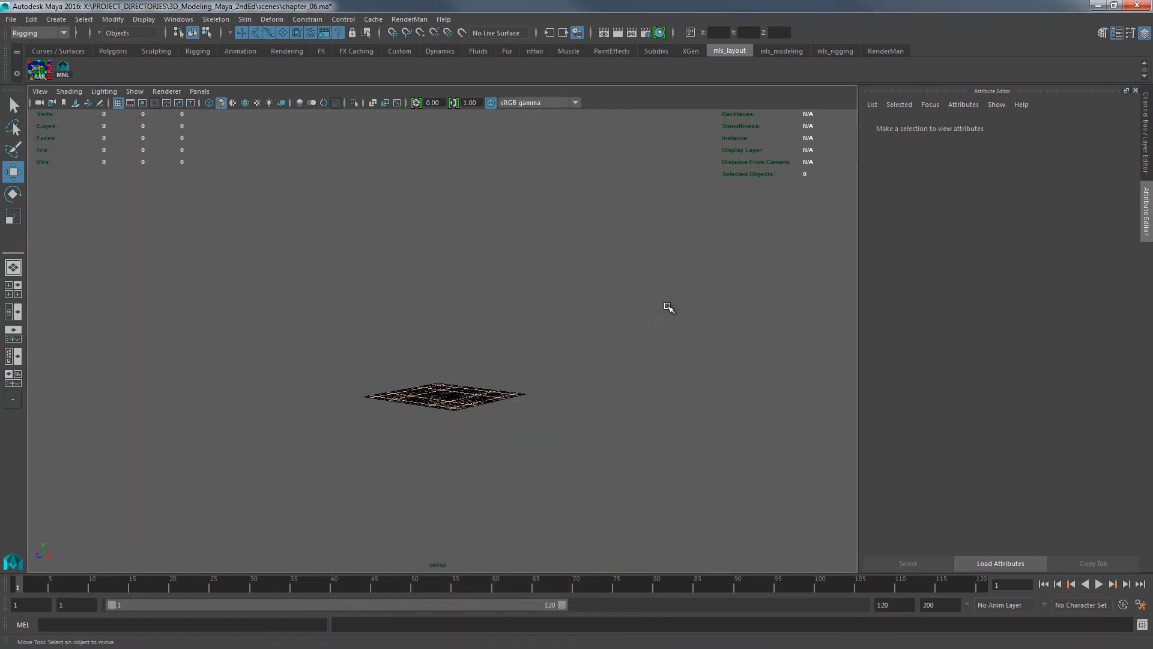
- Return to the four-view layout, restore the front view in its pane and reframe the views
key("space")
key("space")
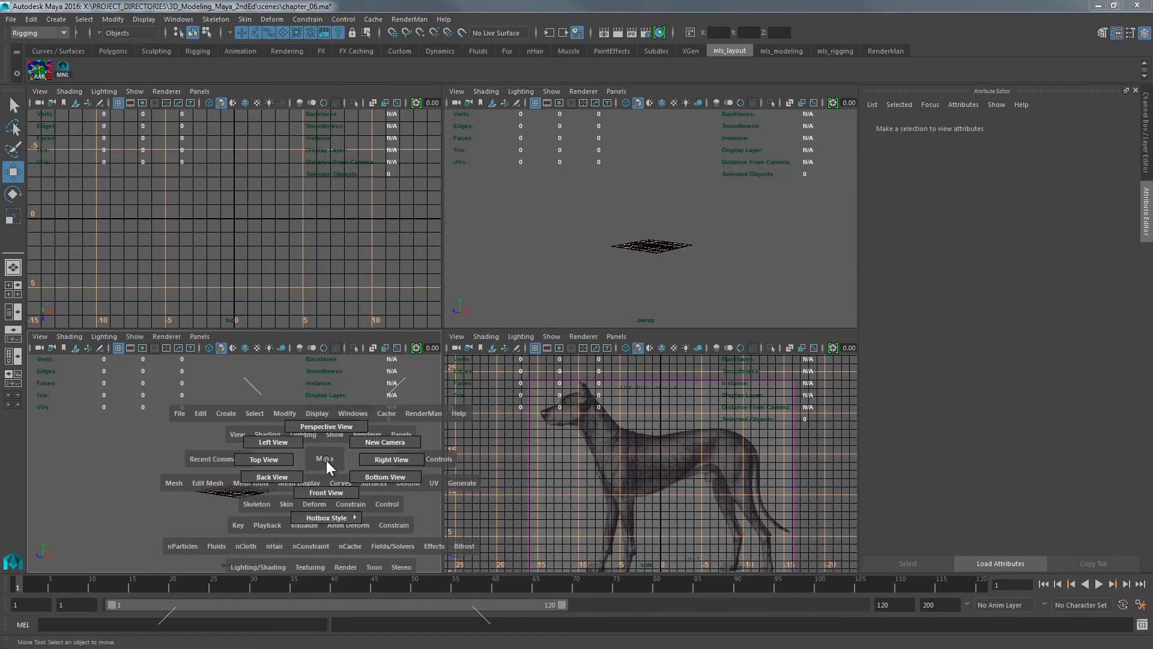
left_click_drag(329, 458, 342, 477)
mouse_move(719, 257)
left_mouse_down()
mouse_move(813, 250)
mouse_move(690, 234)
mouse_move(713, 254)
mouse_move(697, 259)
left_mouse_up()
left_click_drag(433, 357, 515, 337)
left_click_drag(672, 425, 682, 398)
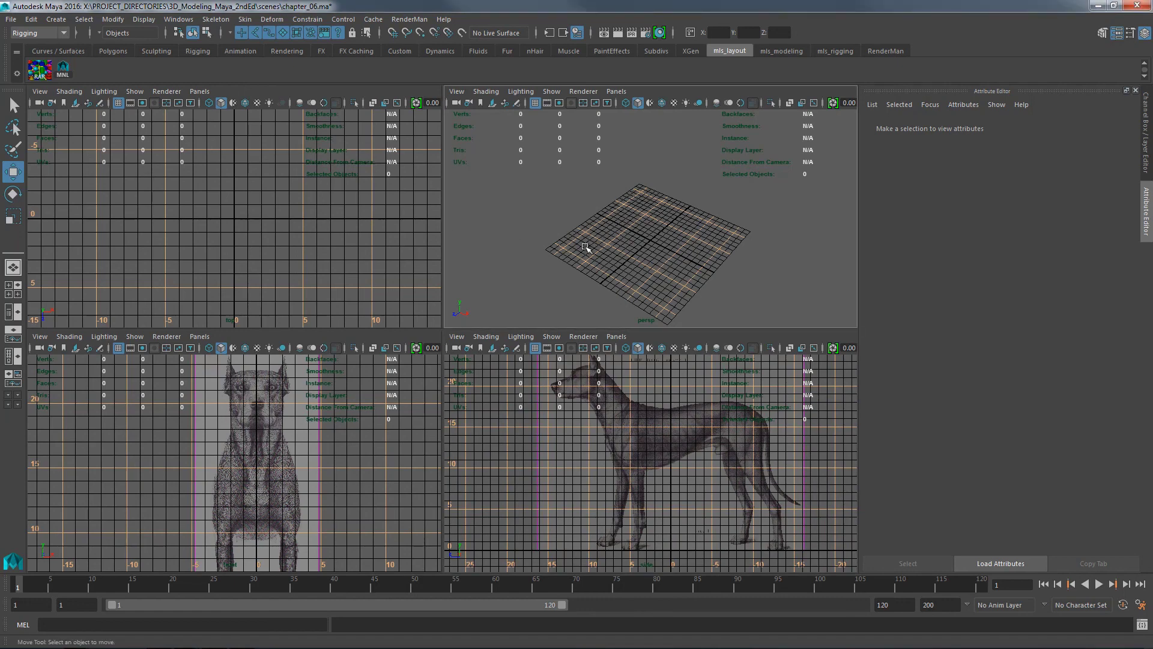
- Select refs_grp in the Outliner to review its transform attributes
key("shift+o")
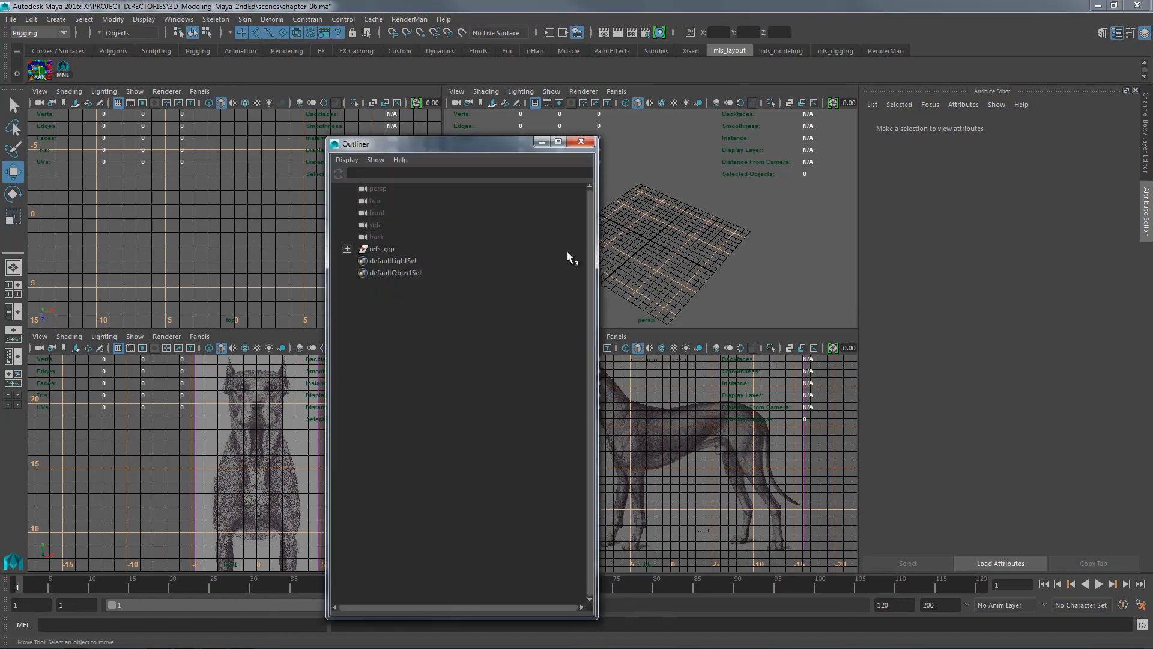
left_click(383, 248)
left_click_drag(464, 146, 154, 167)
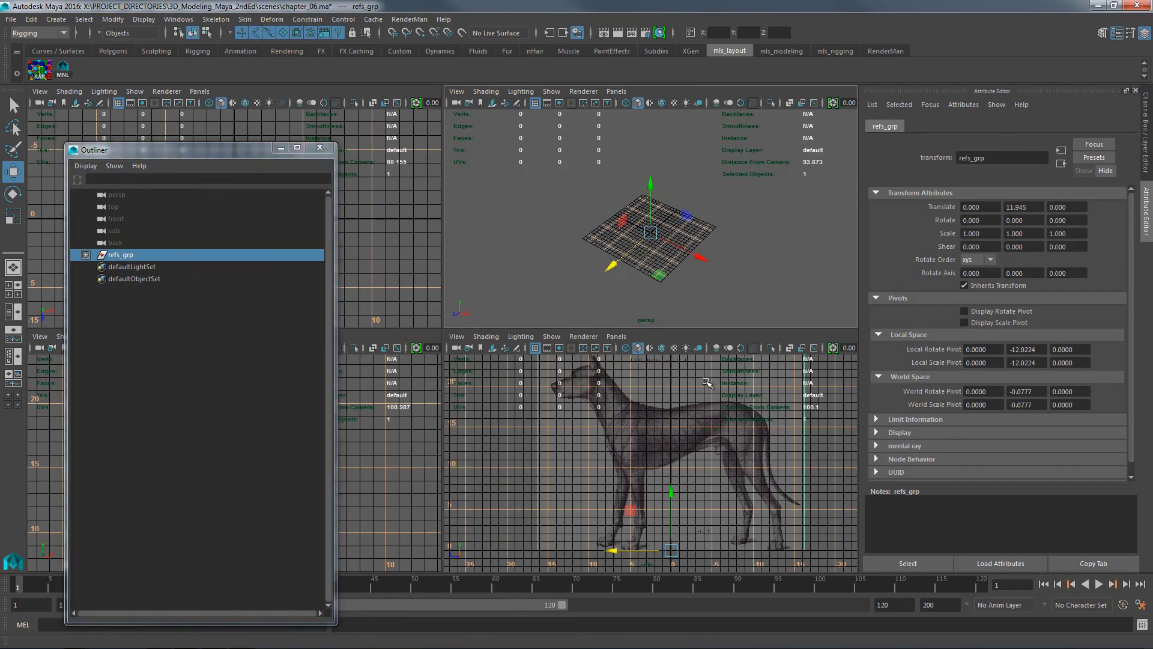
- Set up a two-pane layout with the front orthographic view beside the perspective view and hide the front view's grid
key("space")
scroll(601, 299, "down", 3)
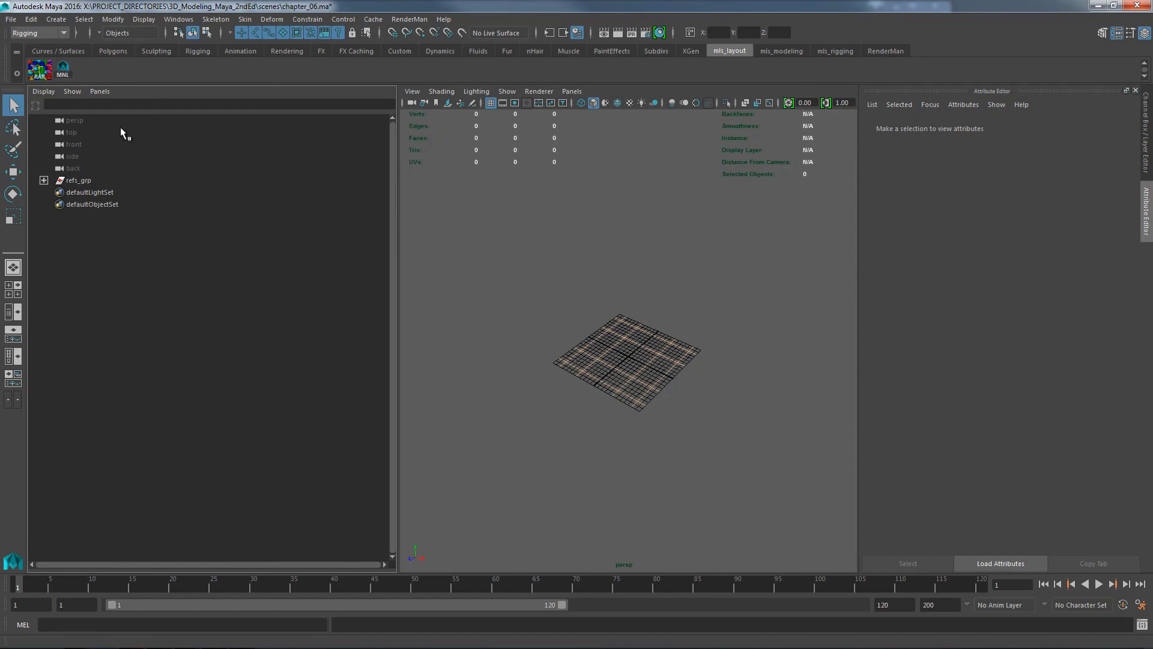
left_click(101, 91)
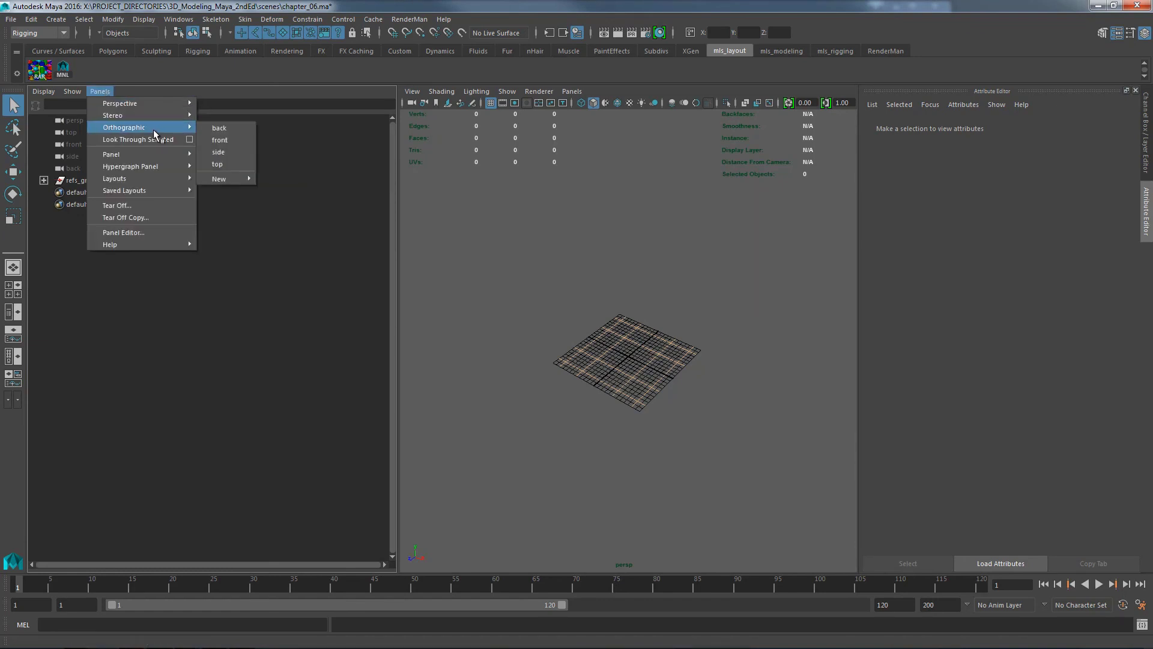
left_click(247, 148)
scroll(299, 319, "up", 1)
left_click(118, 103)
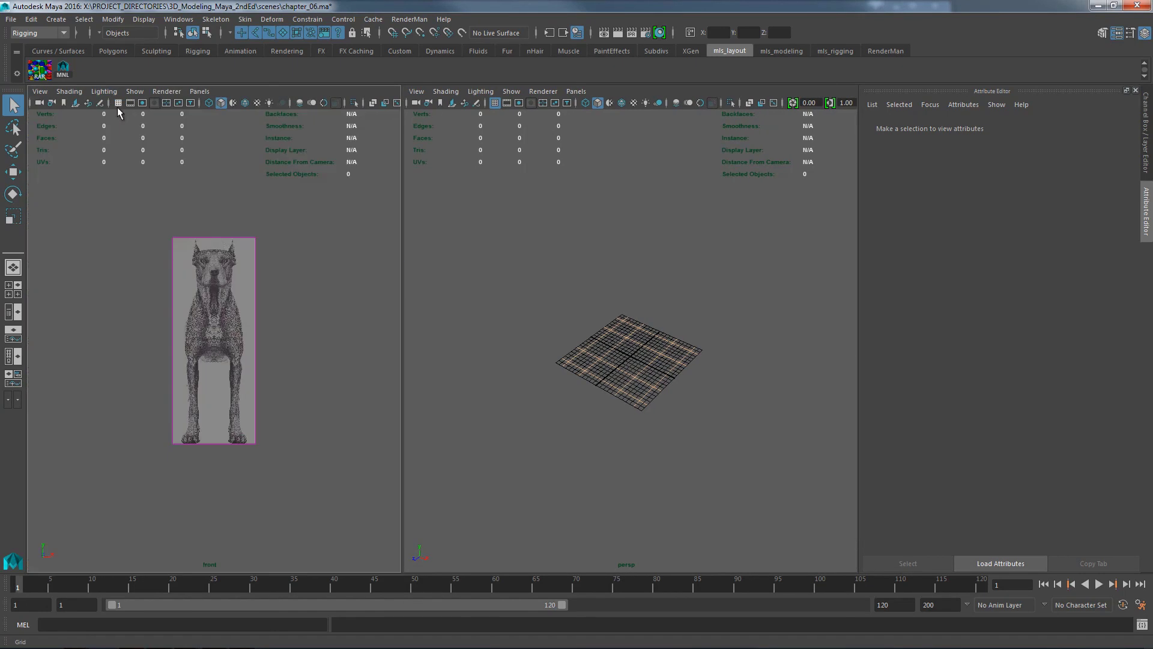
- Enlarge the front dog reference in its pane and turn off the Object Details heads-up display
scroll(283, 340, "up", 3)
scroll(369, 323, "down", 2)
scroll(368, 320, "up", 4)
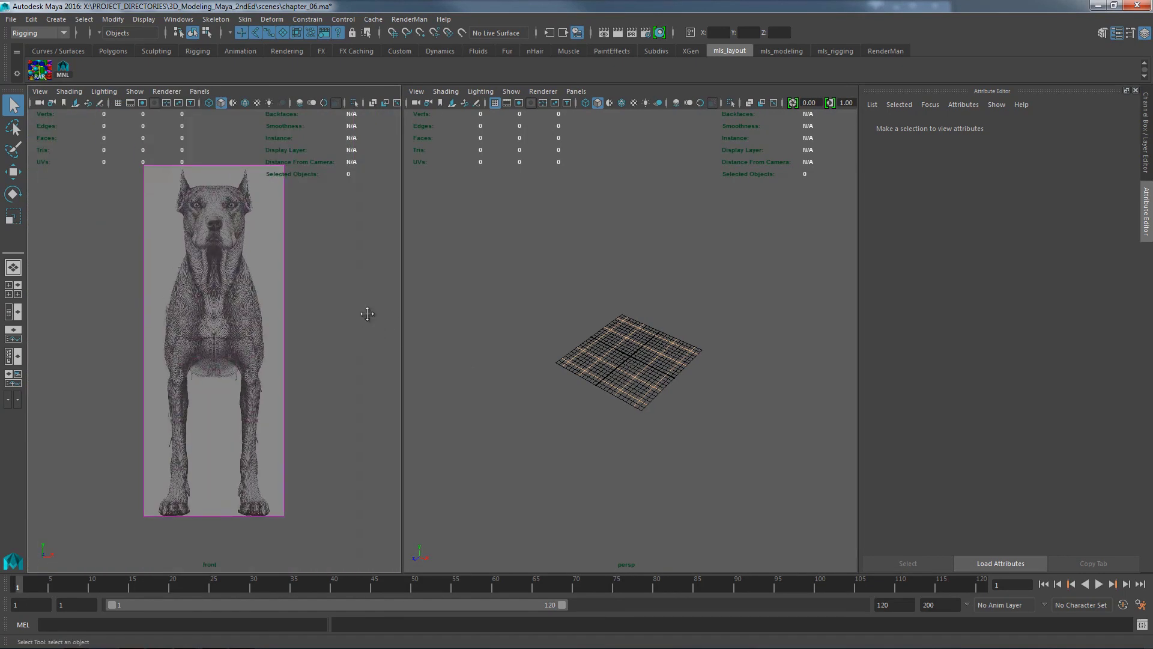
scroll(354, 245, "down", 1)
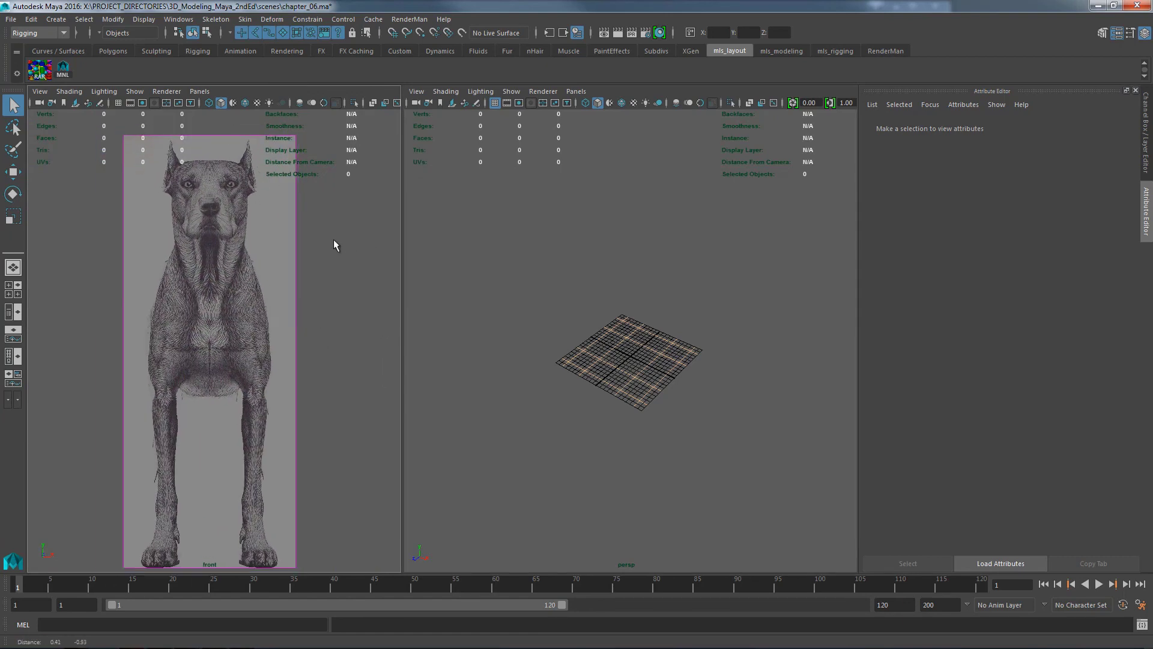
left_click(108, 20)
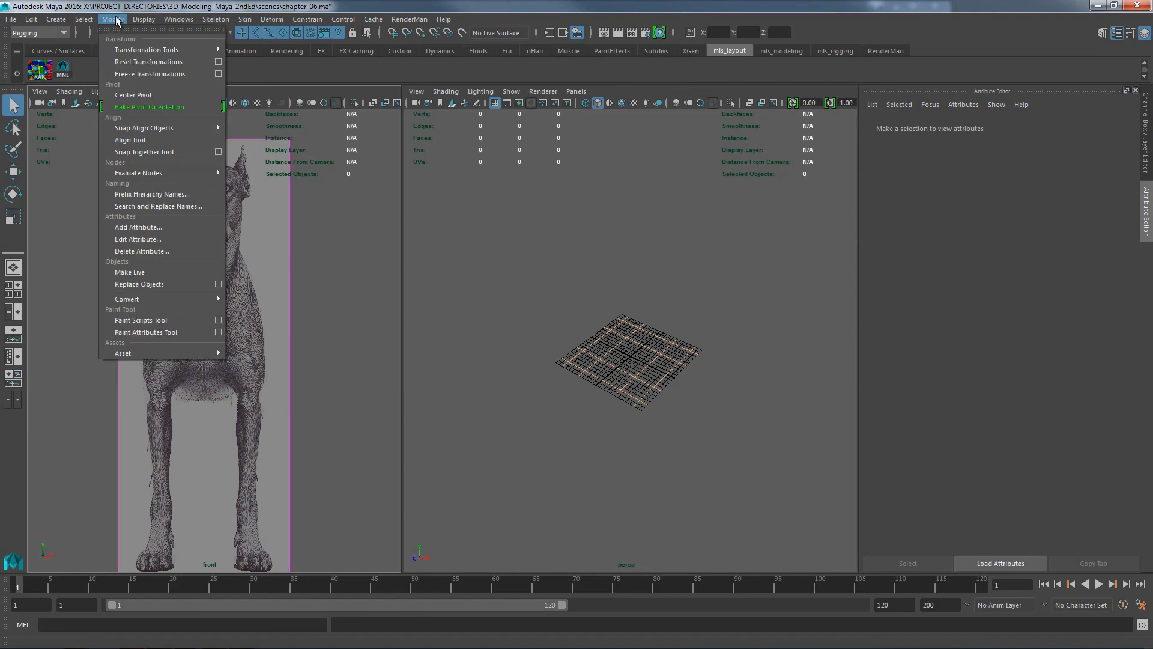
mouse_move(214, 65)
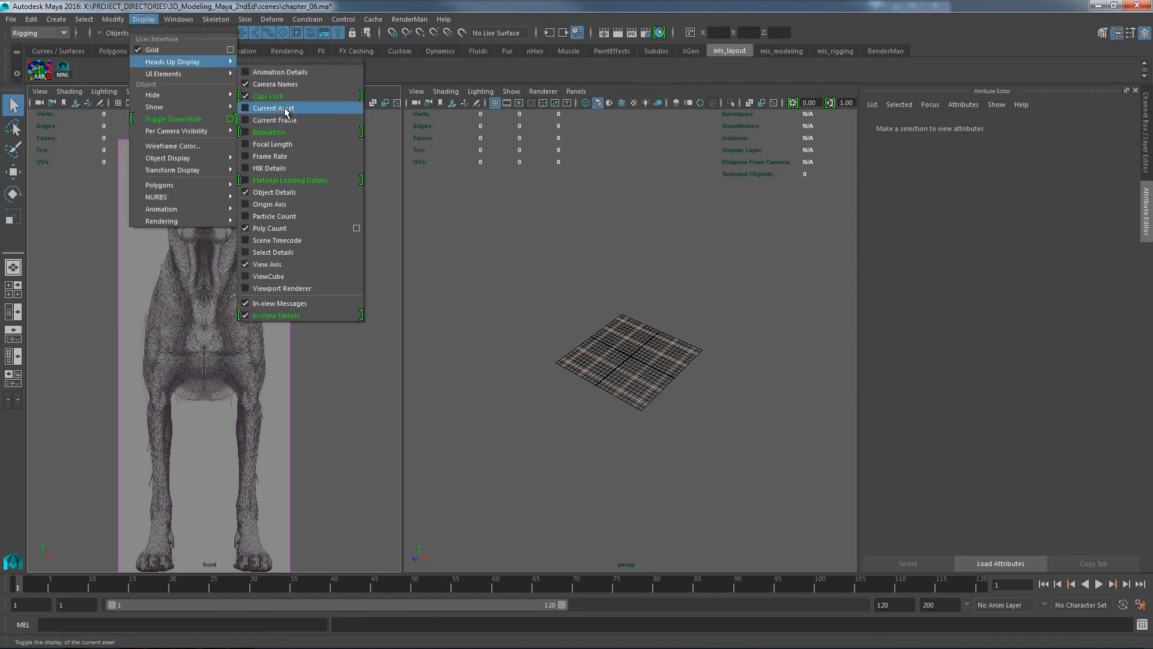
left_click(275, 194)
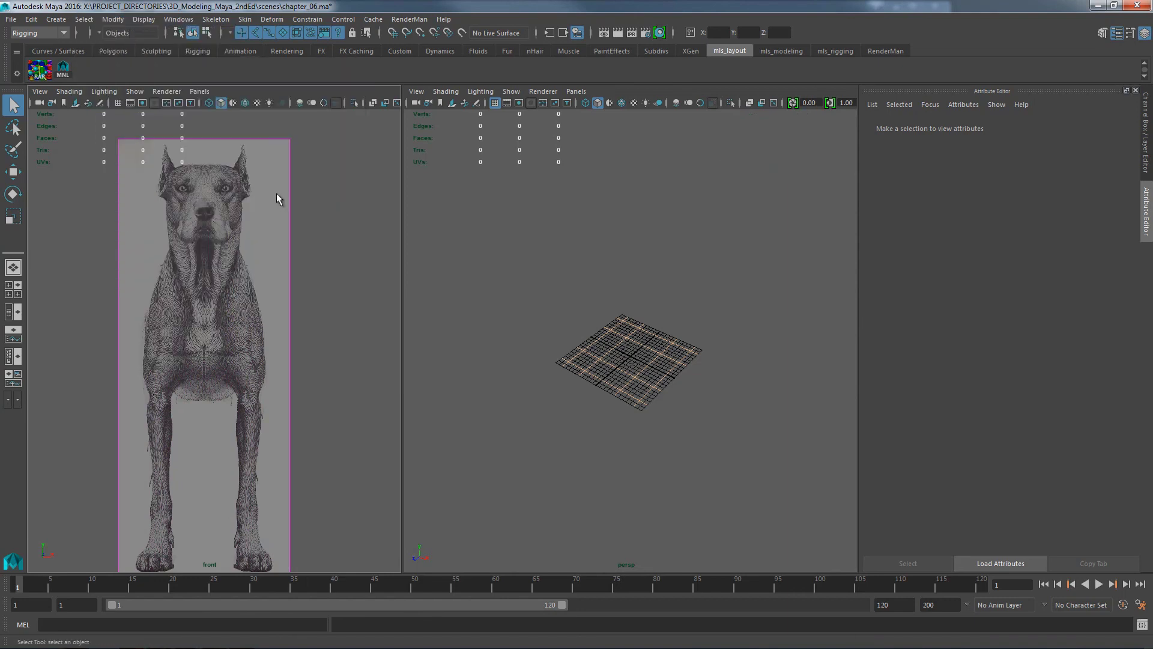
- Enable Backface Culling and Wireframe on Shaded in both the front and perspective panes
left_click(71, 92)
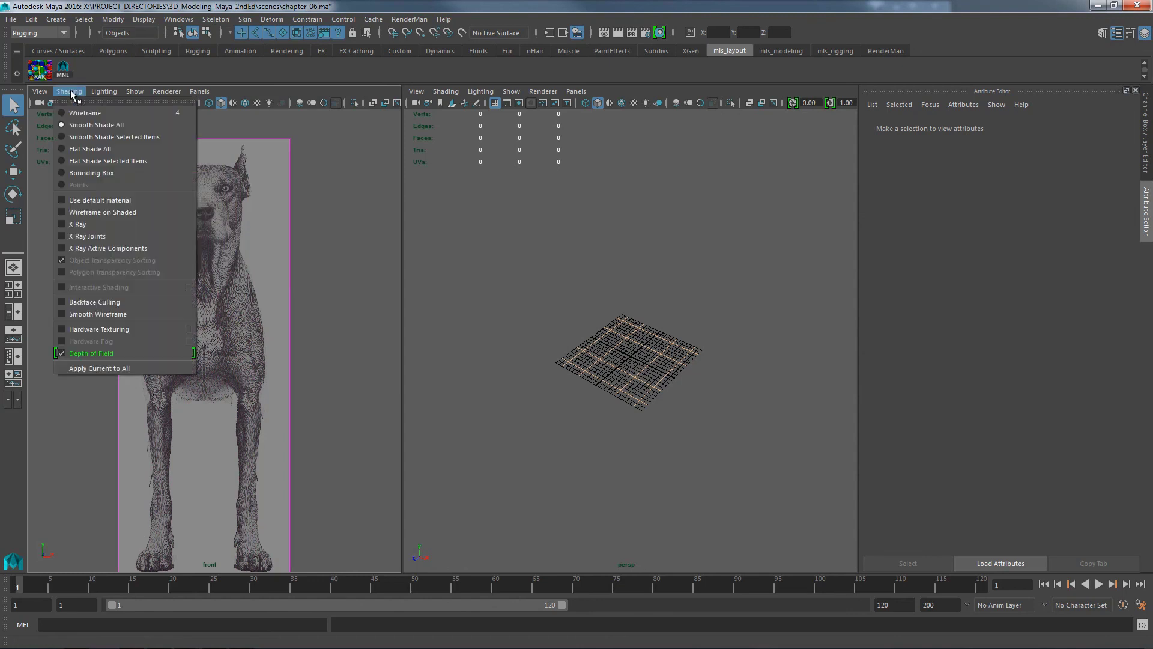
left_click(88, 302)
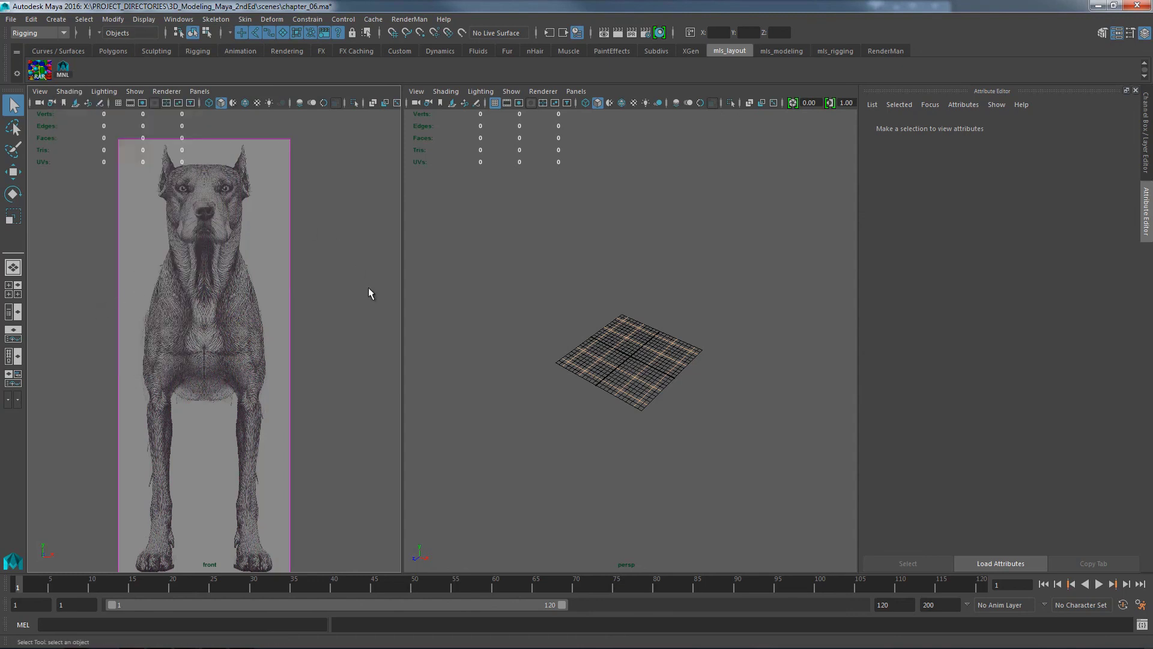
left_click(446, 92)
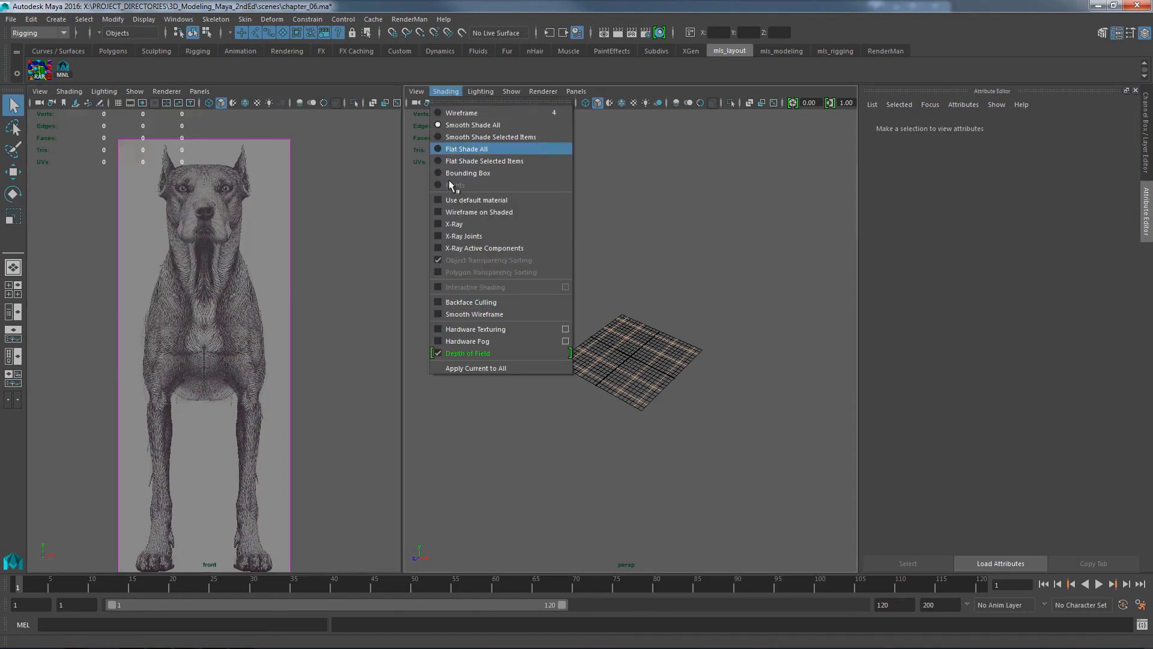
left_click(459, 303)
left_click(446, 91)
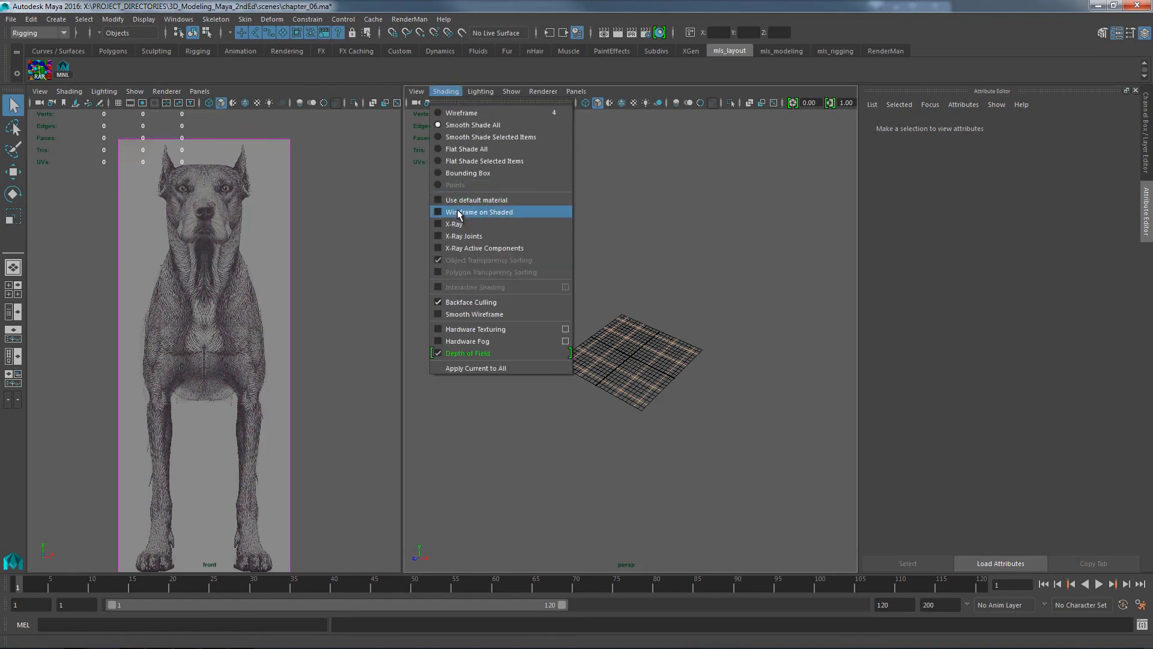
left_click(459, 214)
left_click(71, 91)
left_click(90, 211)
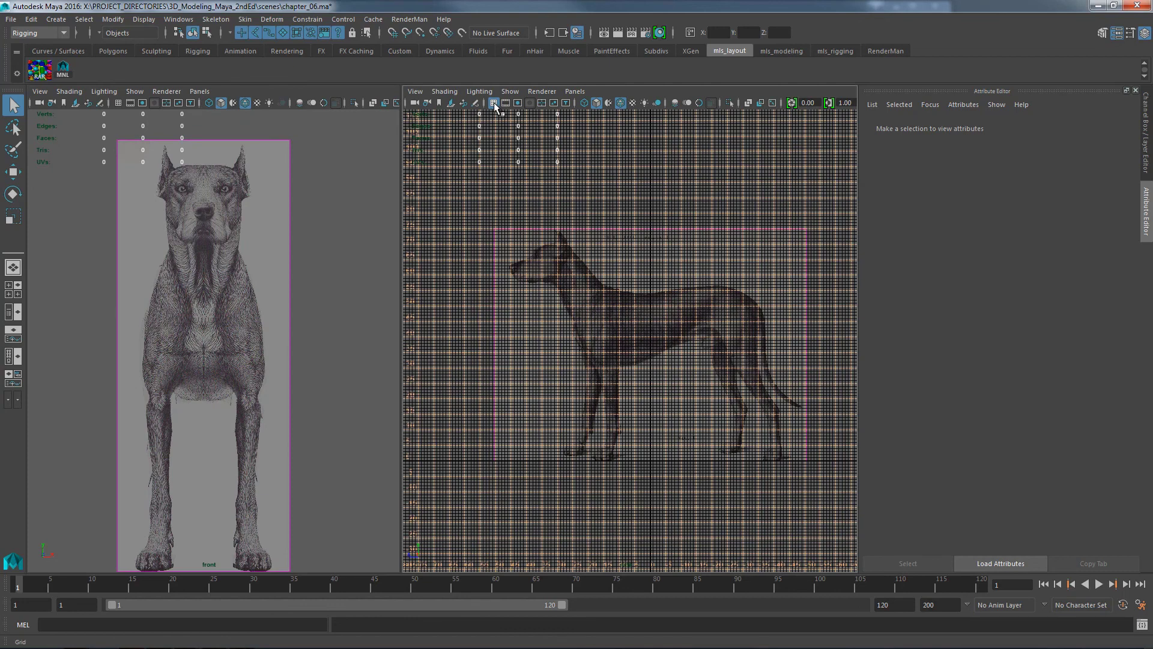
- Hide the grid in the side view and check that pane's shading options
left_click(494, 104)
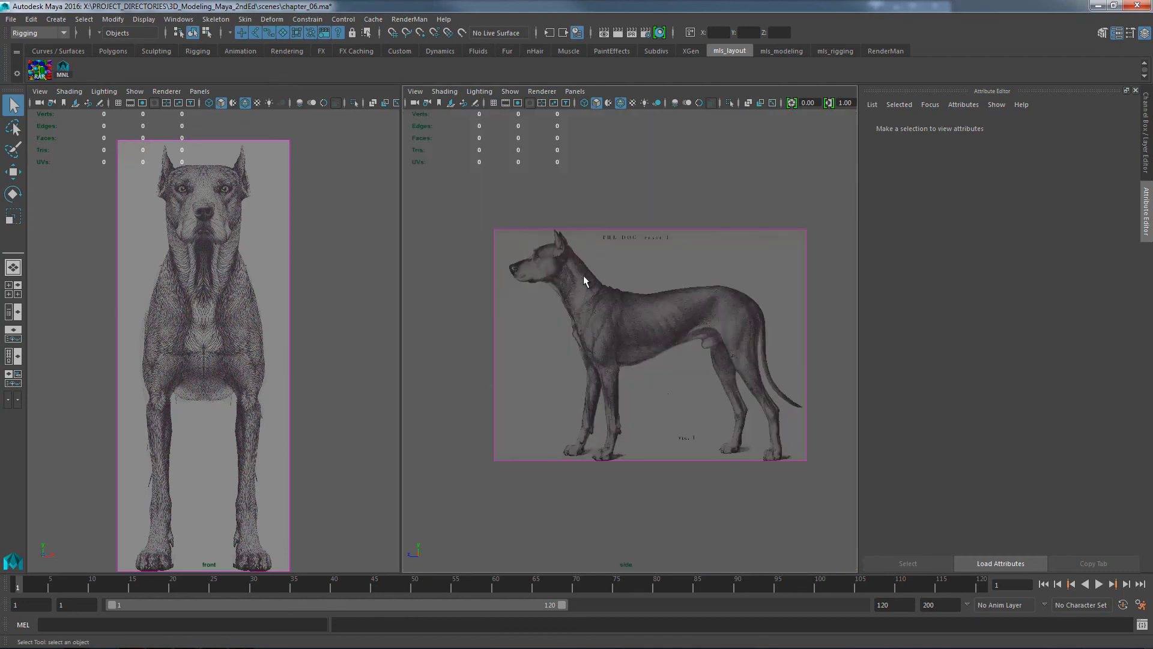
scroll(601, 271, "up", 5)
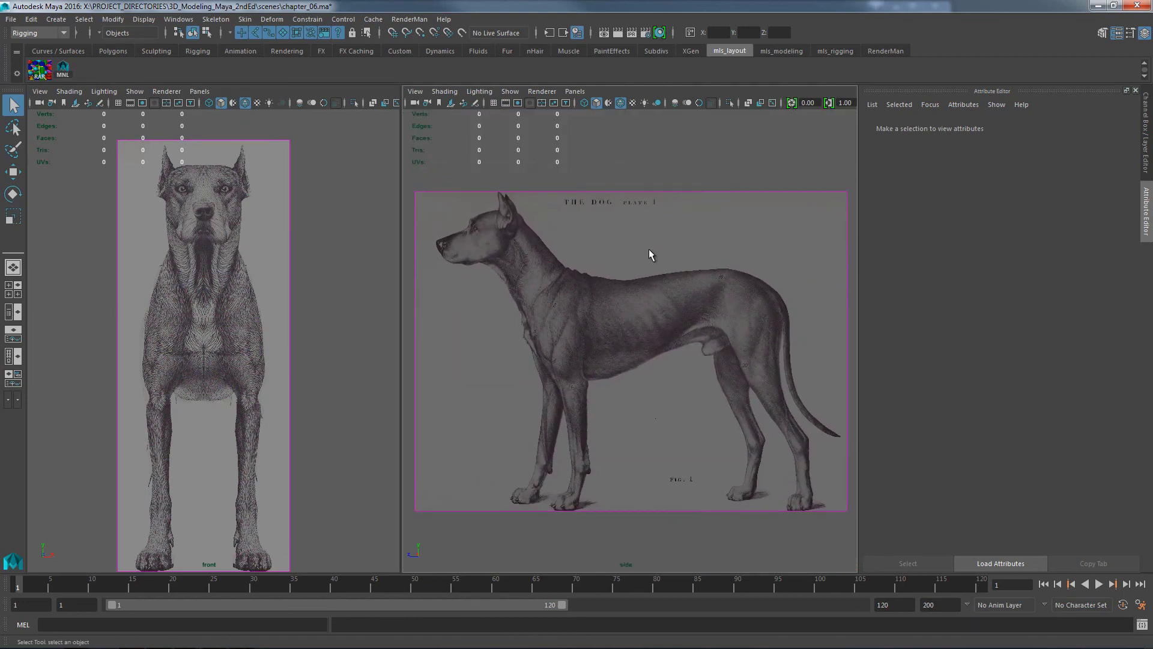
left_click(445, 92)
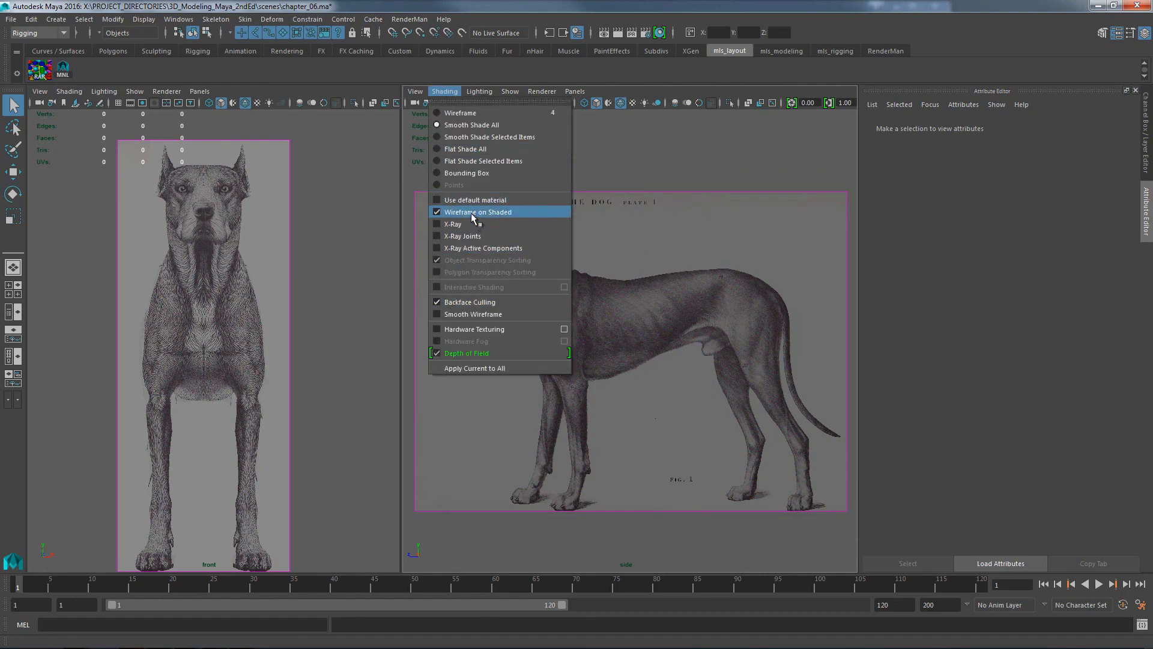
left_click(732, 166)
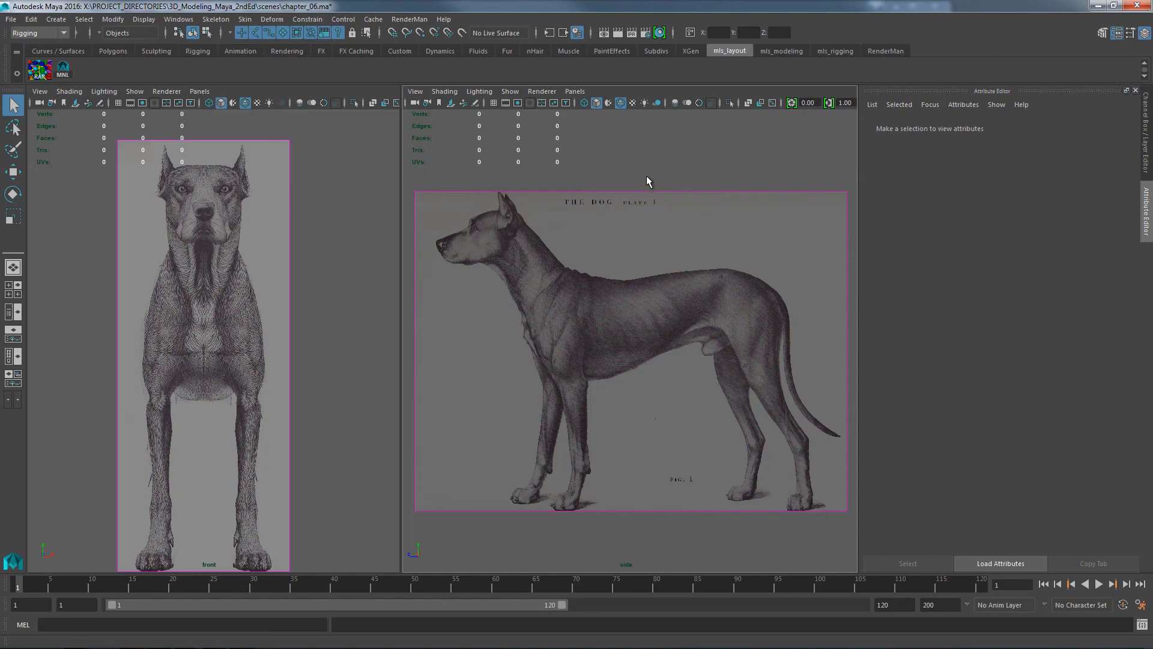
- Save the scene, then replace the Attribute Editor with the Modeling Toolkit
key("ctrl+s")
key("ctrl+a")
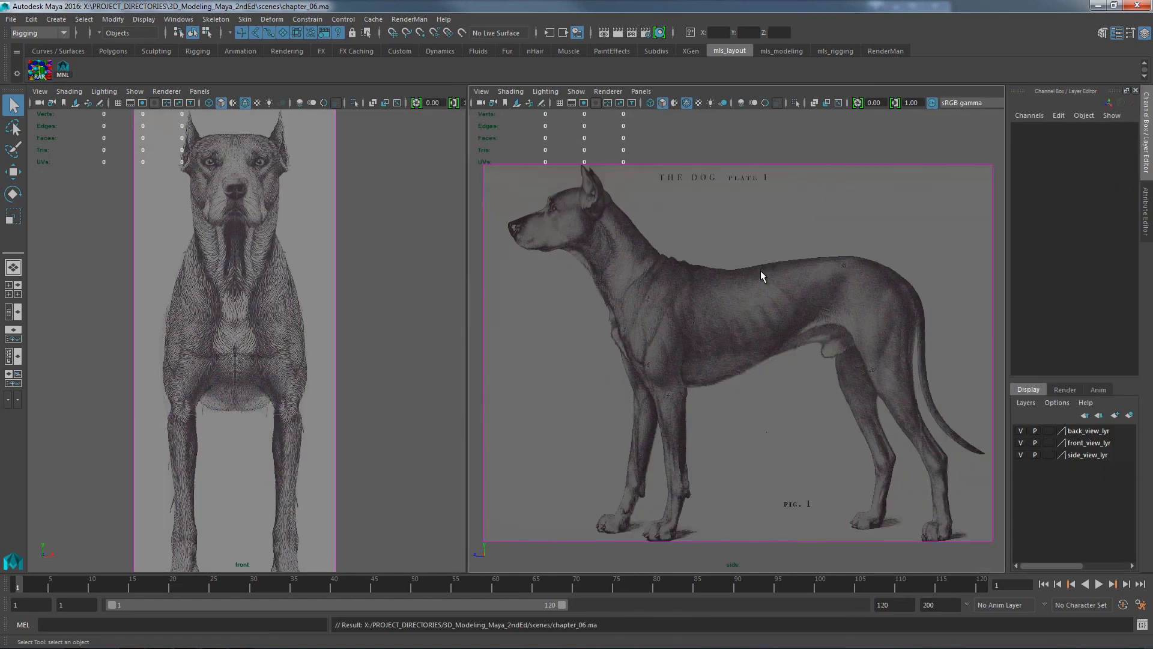
left_click(1103, 33)
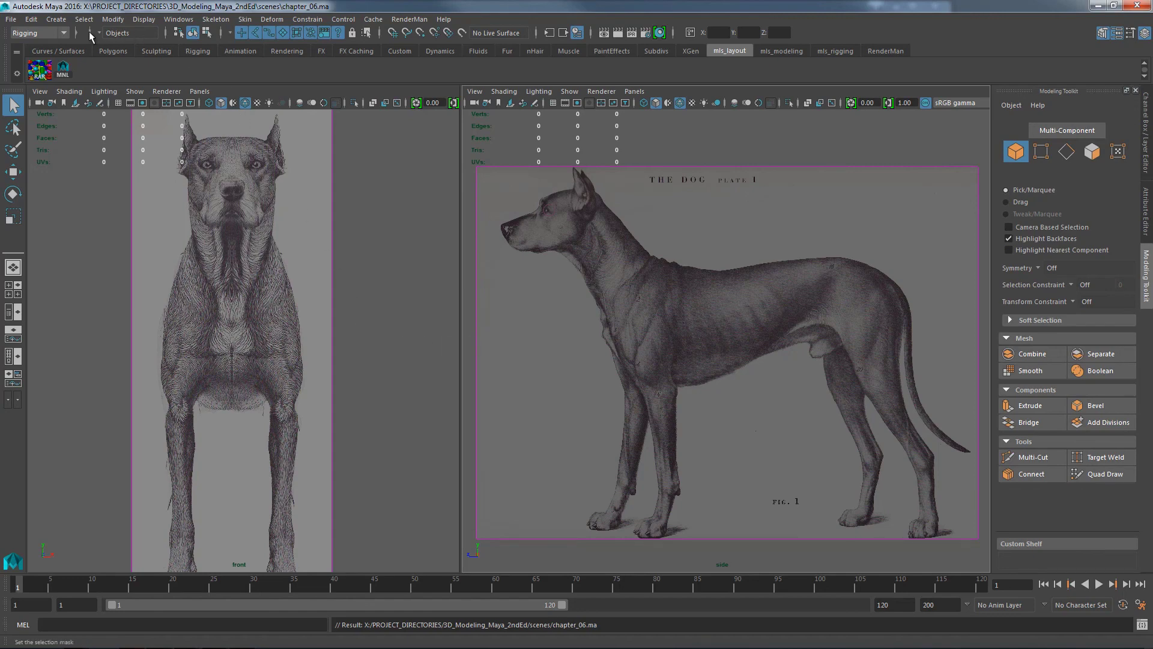
- Hide the Time Slider, Range Slider and Command Line using a torn-off UI Elements list, and turn off the shelf tabs
left_click(139, 19)
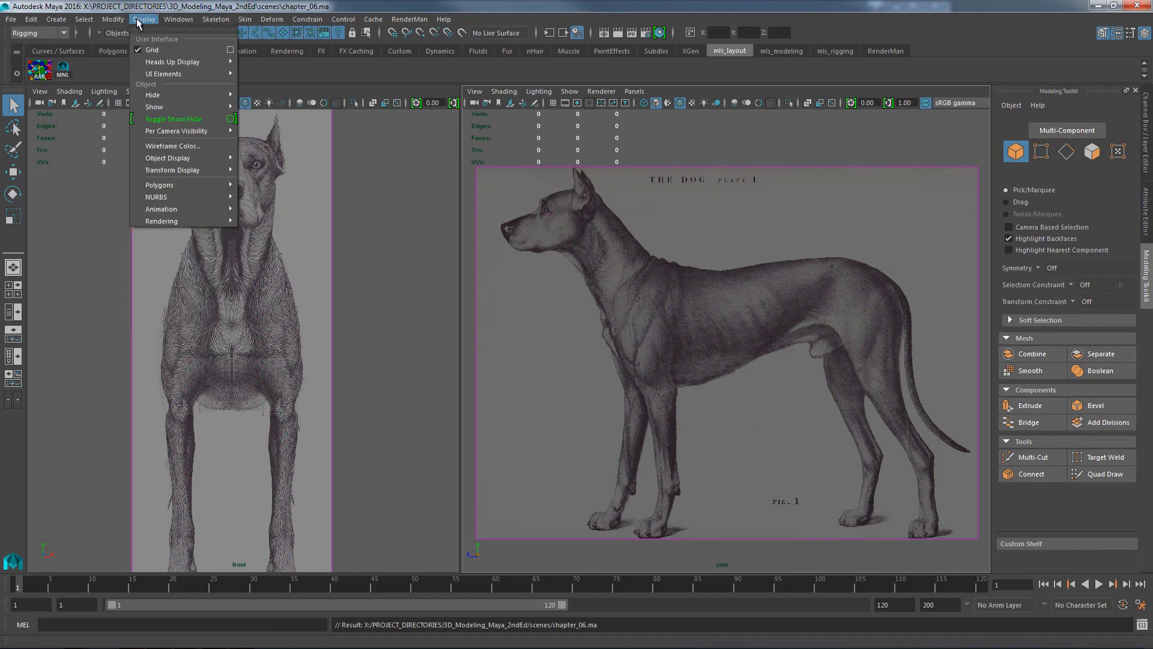
mouse_move(174, 73)
left_click(278, 73)
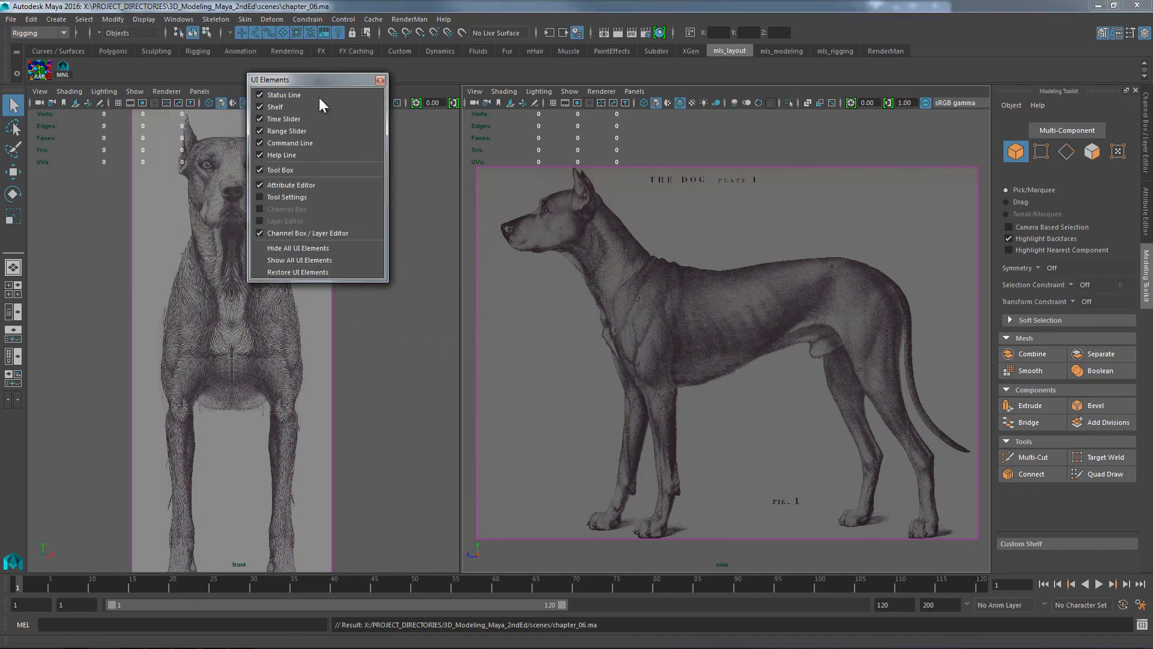
left_click_drag(319, 79, 405, 153)
left_click(378, 191)
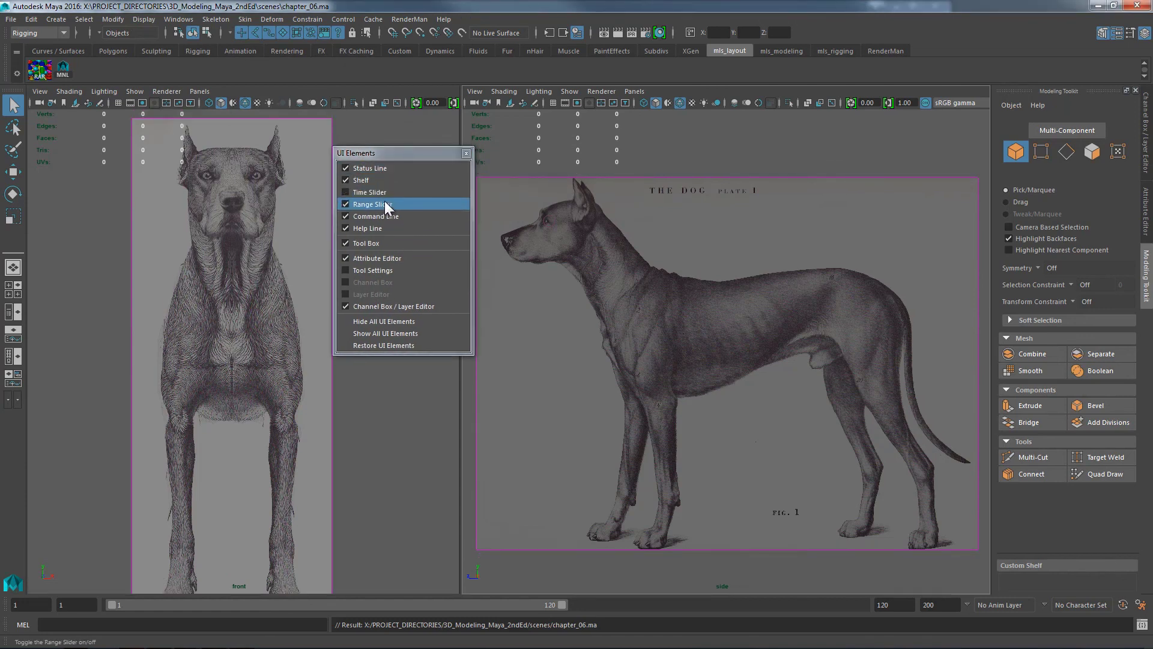
left_click(384, 205)
left_click(383, 216)
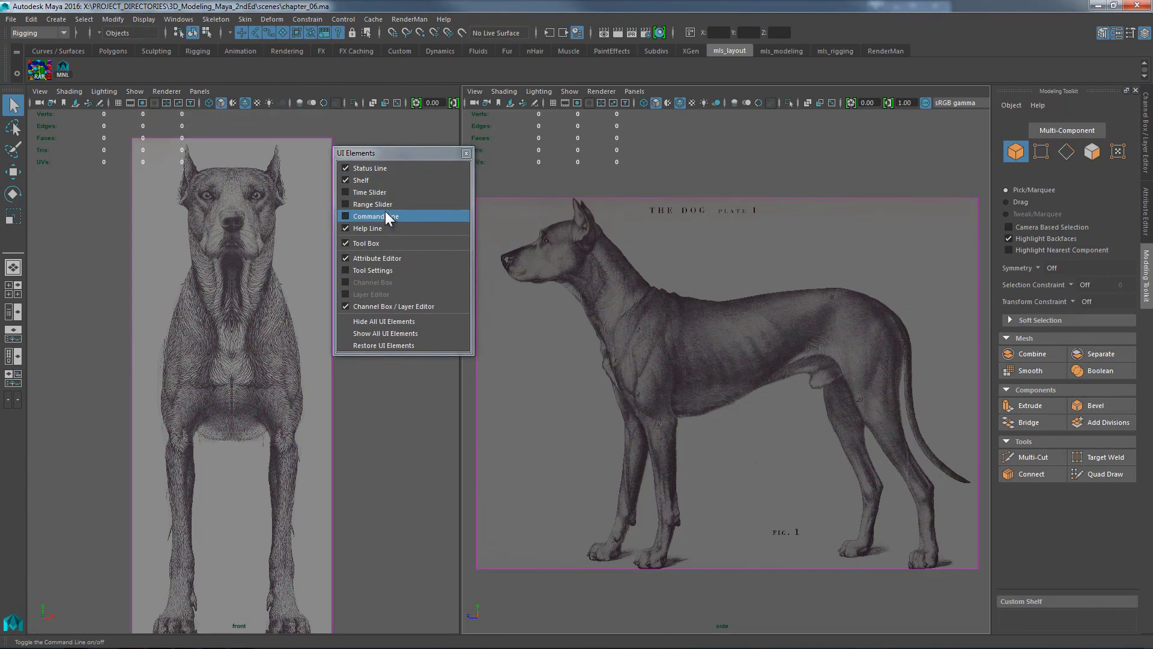
left_click(16, 71)
left_click(36, 81)
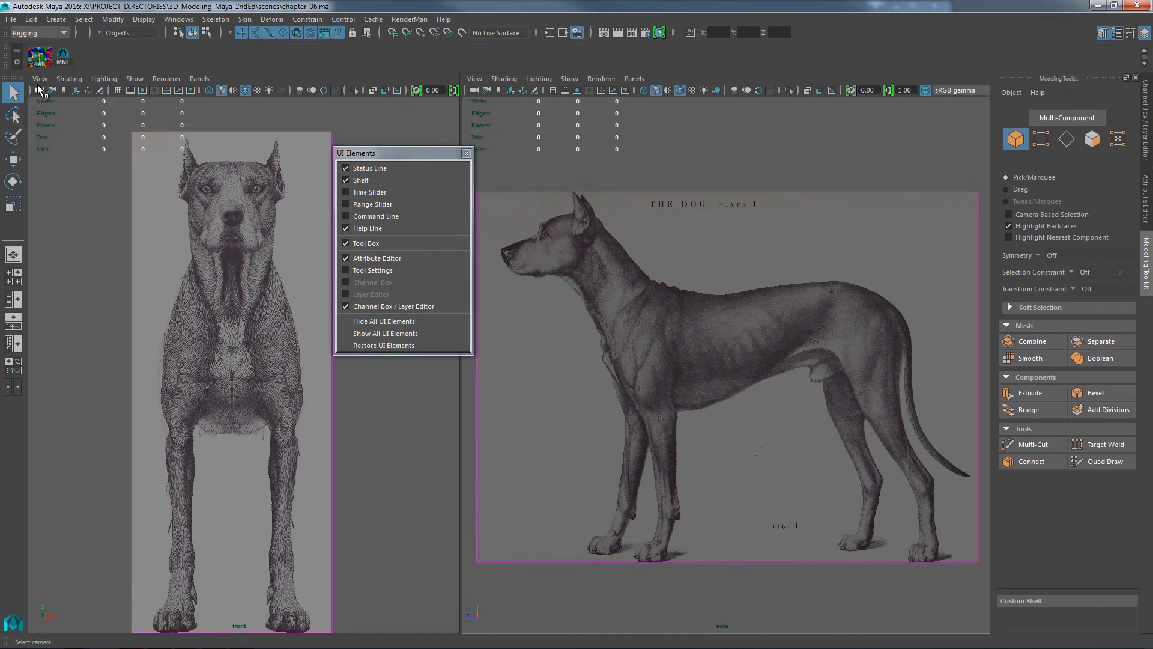